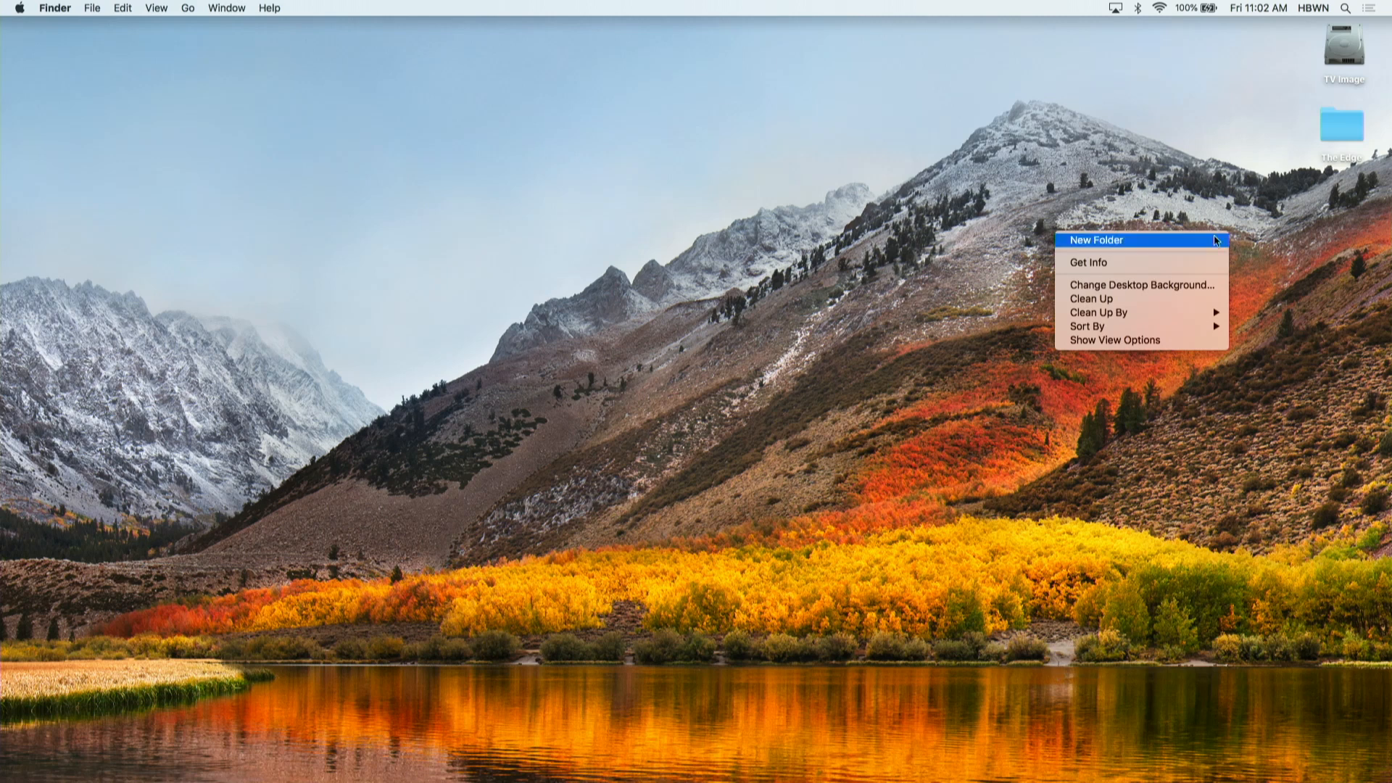
- Create a desktop folder named with the person's full name and place it directly below The Edge folder
left_click(1192, 241)
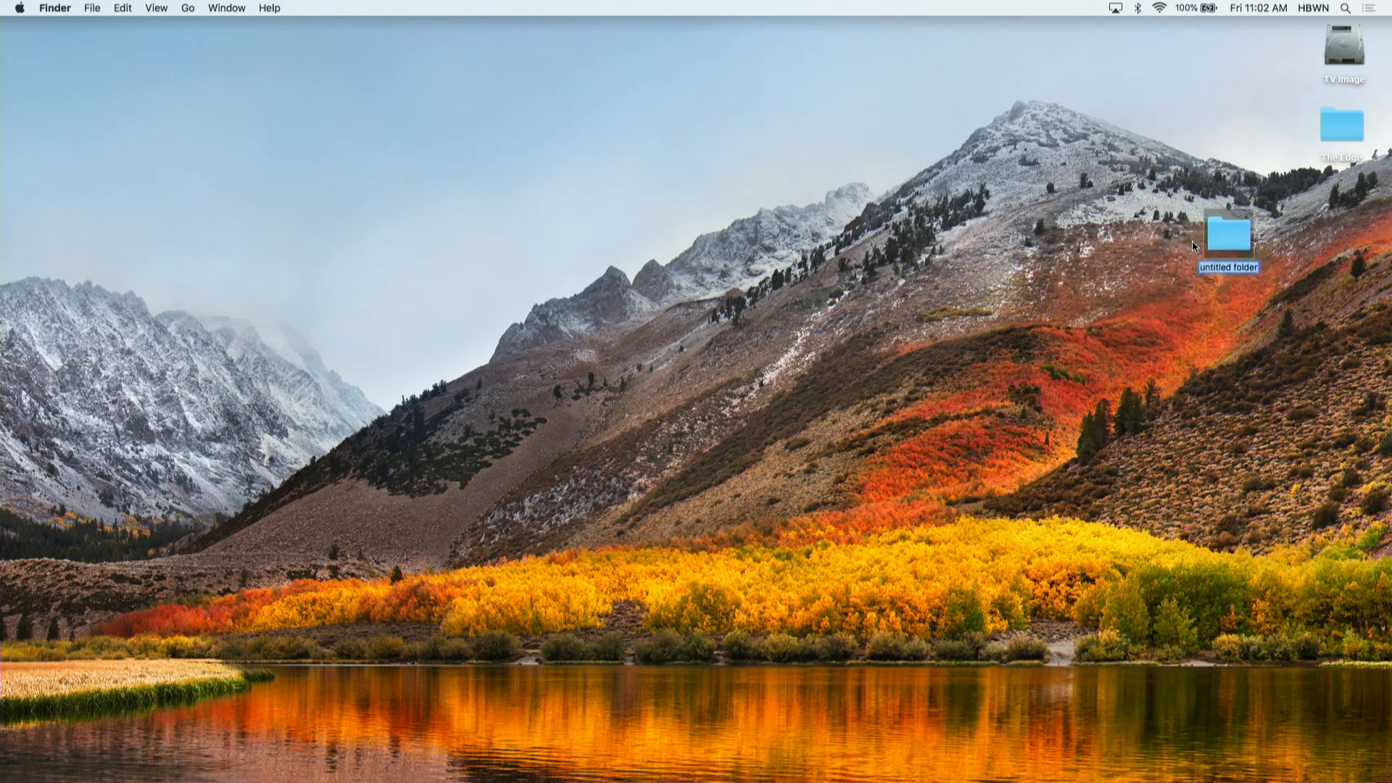
key("Return")
left_click_drag(1213, 229, 1325, 207)
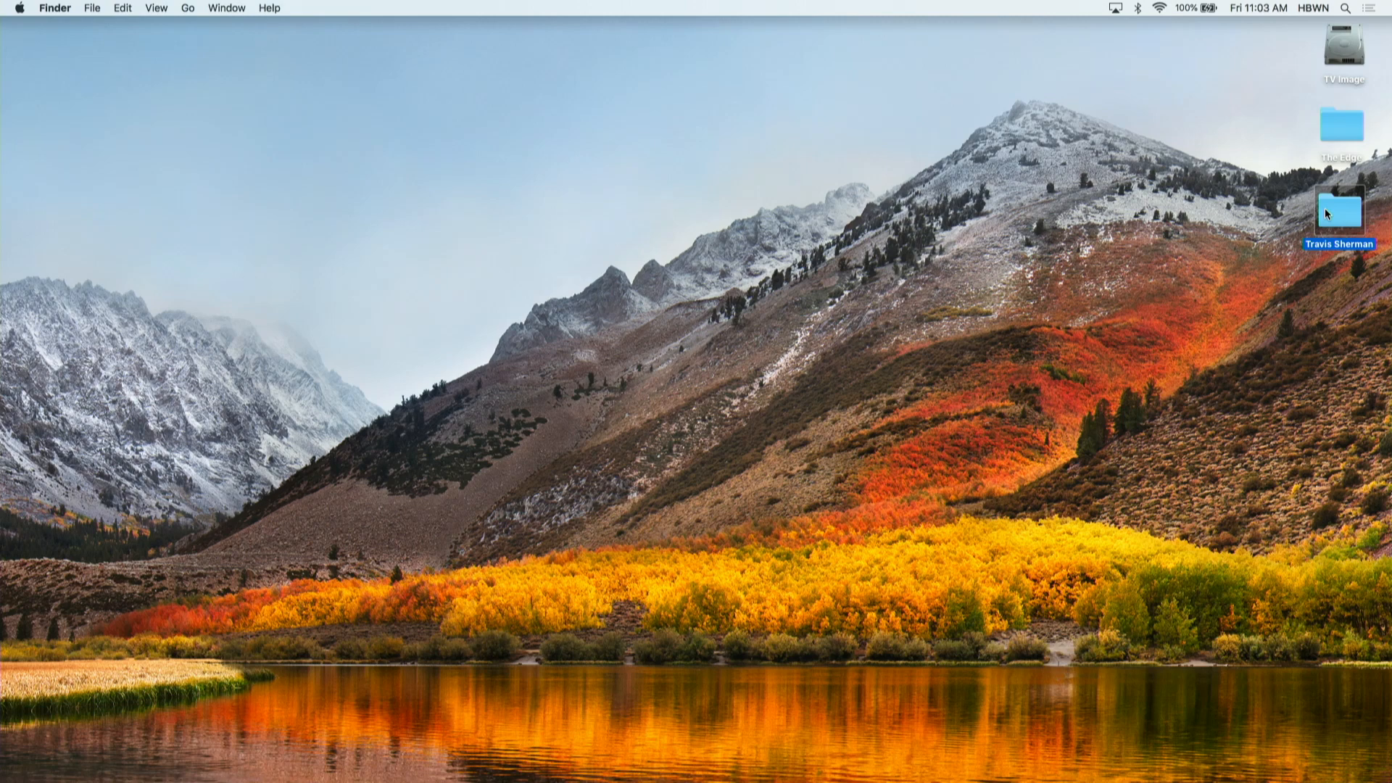
- Open the person-named folder and create a subfolder called Packages in it
double_click(1325, 207)
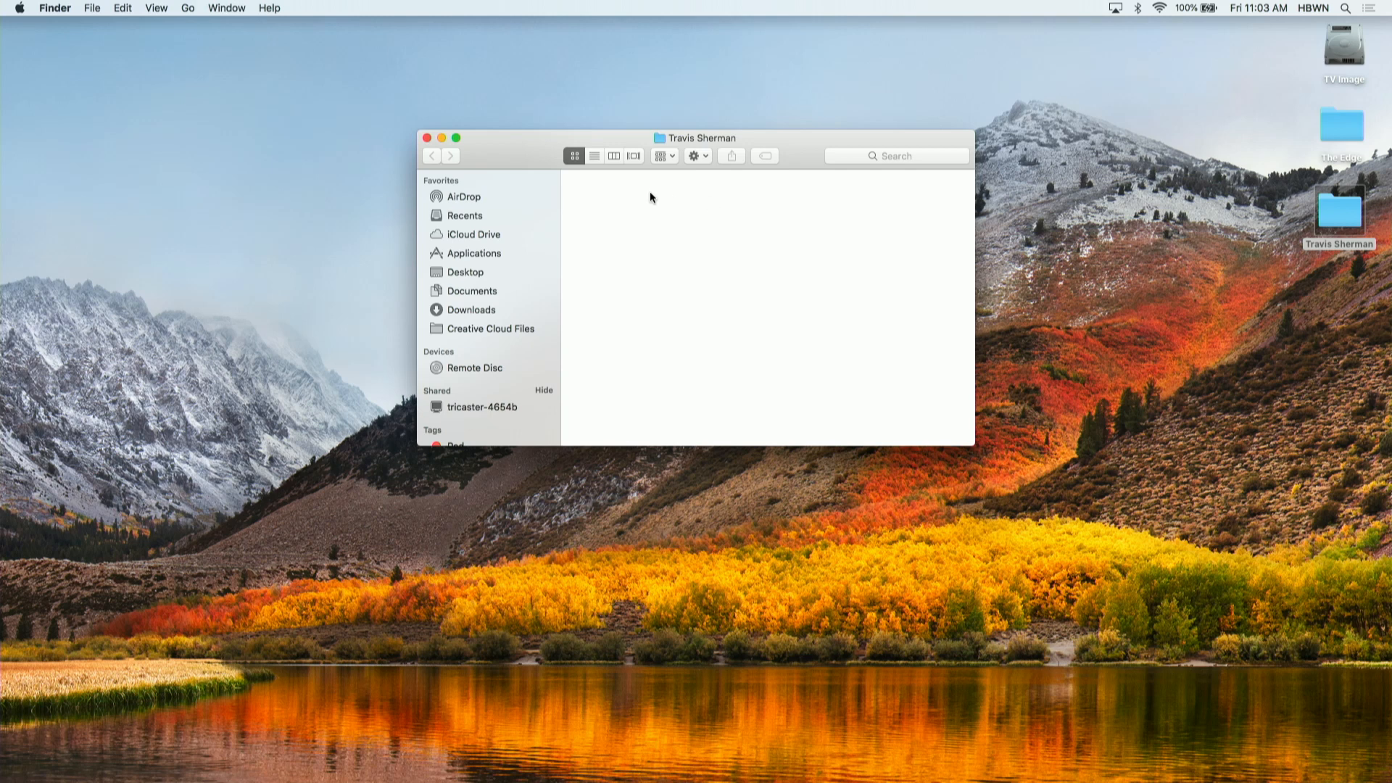
right_click(611, 200)
left_click(626, 199)
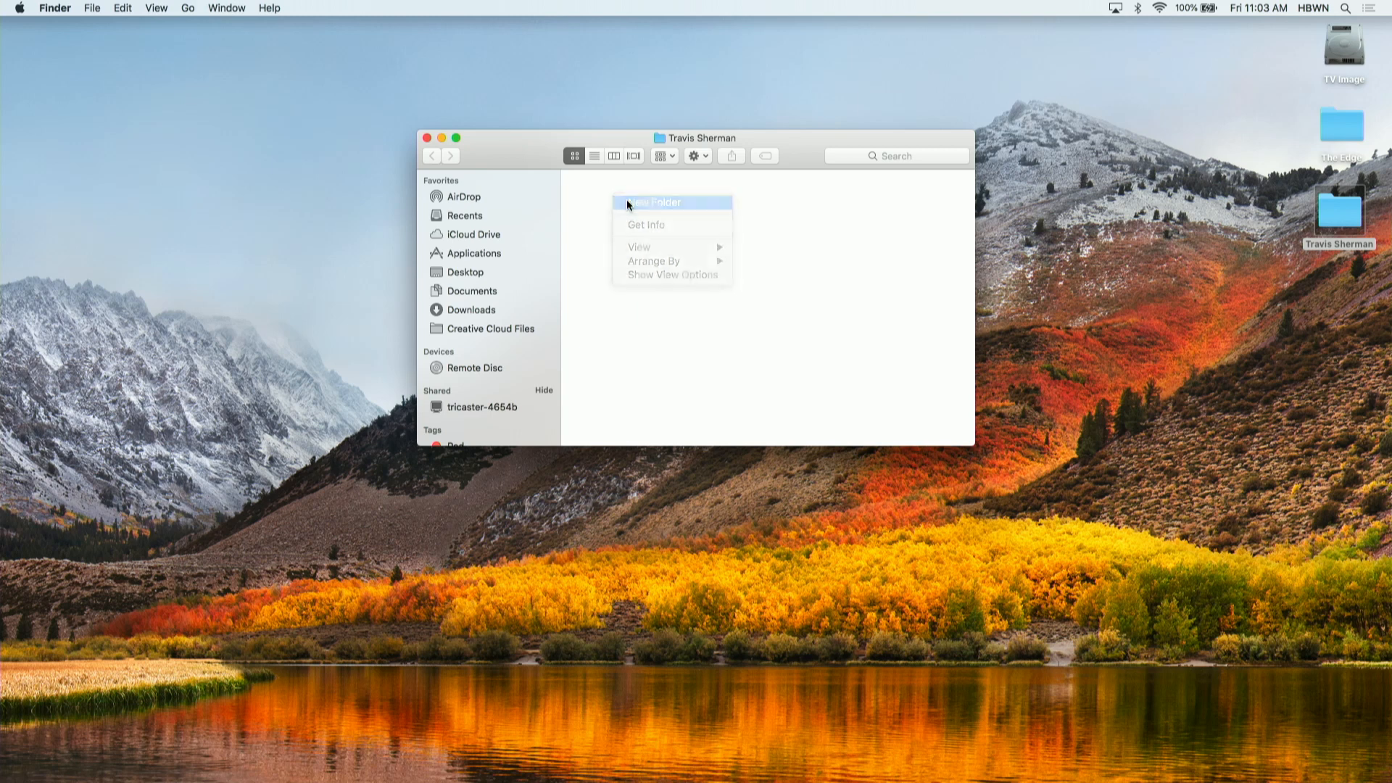
type("Broadcast")
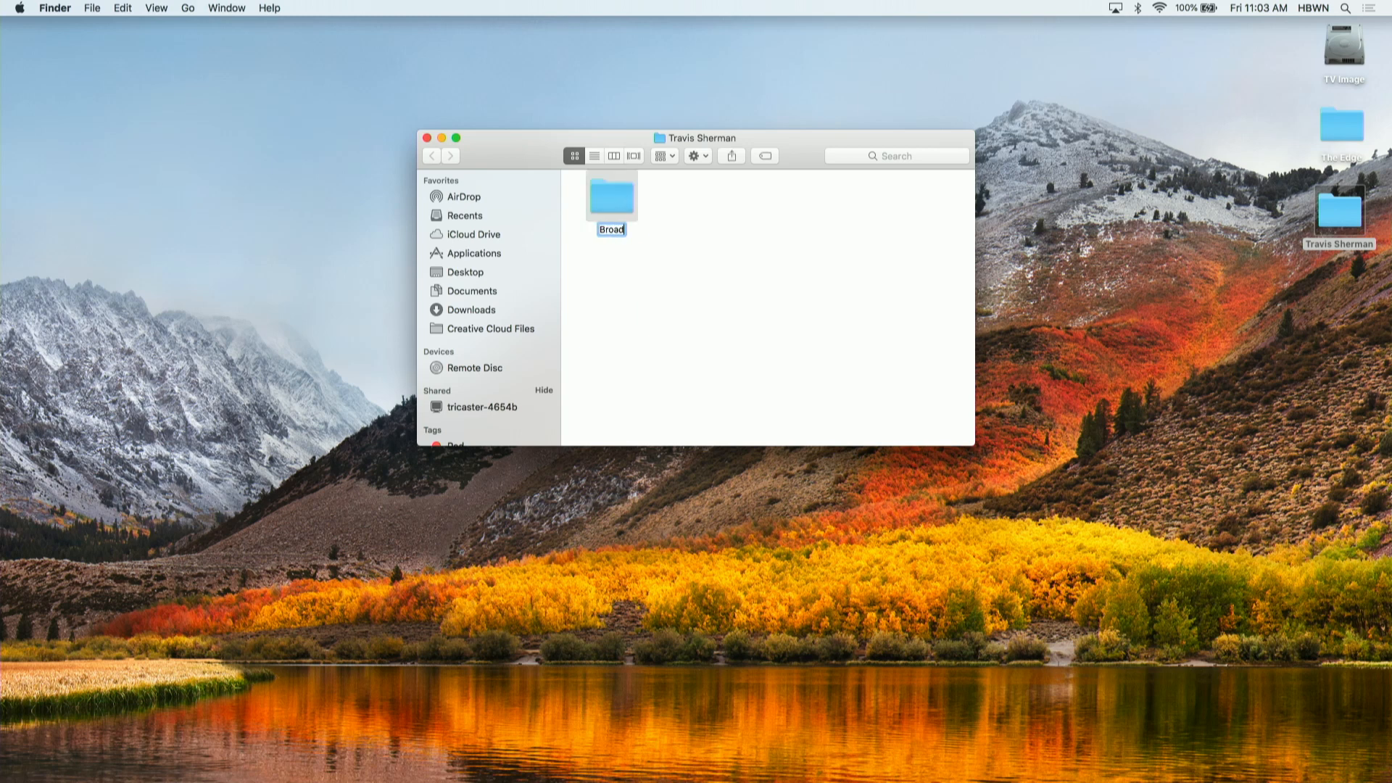
key("BackSpace")
key("BackSpace")
key("BackSpace")
key("BackSpace")
key("BackSpace")
key("BackSpace")
key("BackSpace")
key("BackSpace")
key("BackSpace")
type("Packages")
key("Return")
- Create a second subfolder named Films beside Packages
right_click(701, 204)
left_click(715, 208)
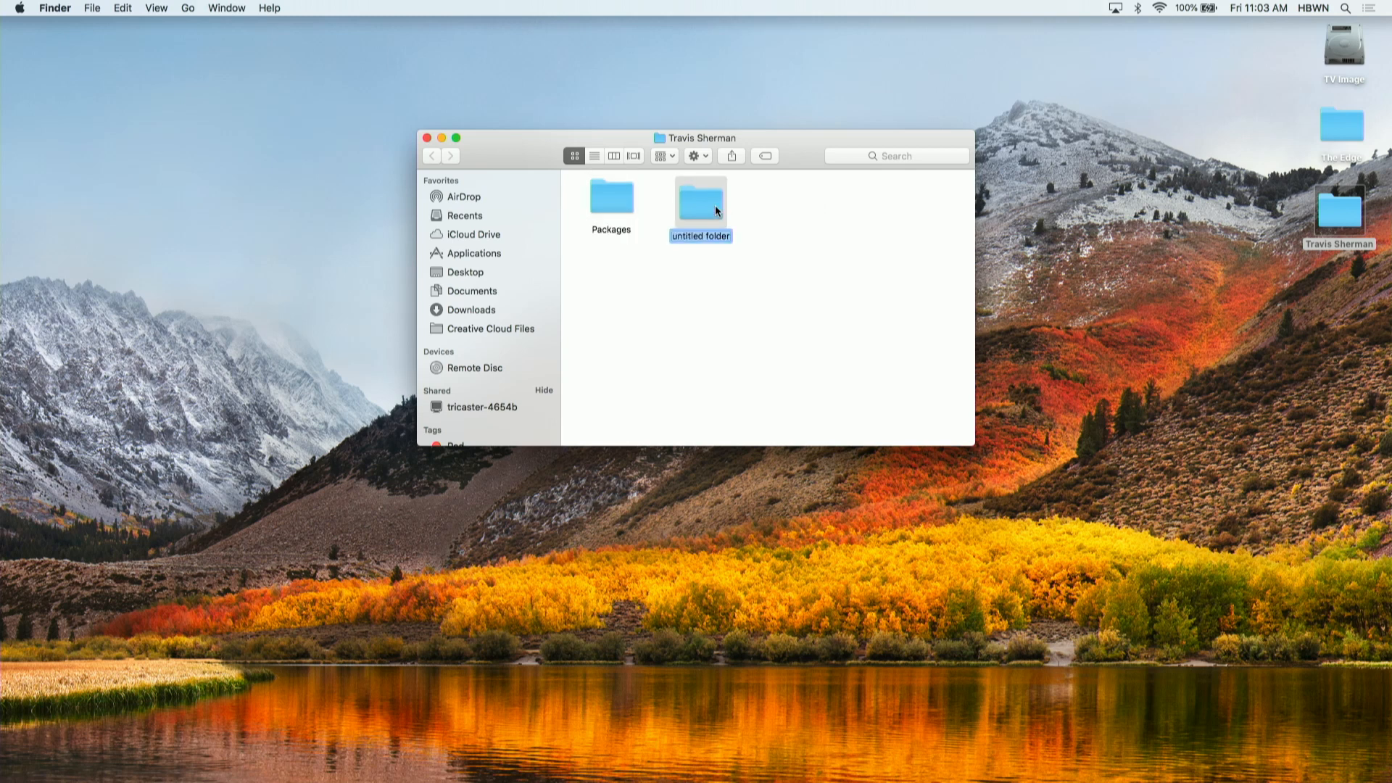
type("Films")
key("Return")
- Open the Packages folder and create a subfolder named The Edge inside it
double_click(616, 207)
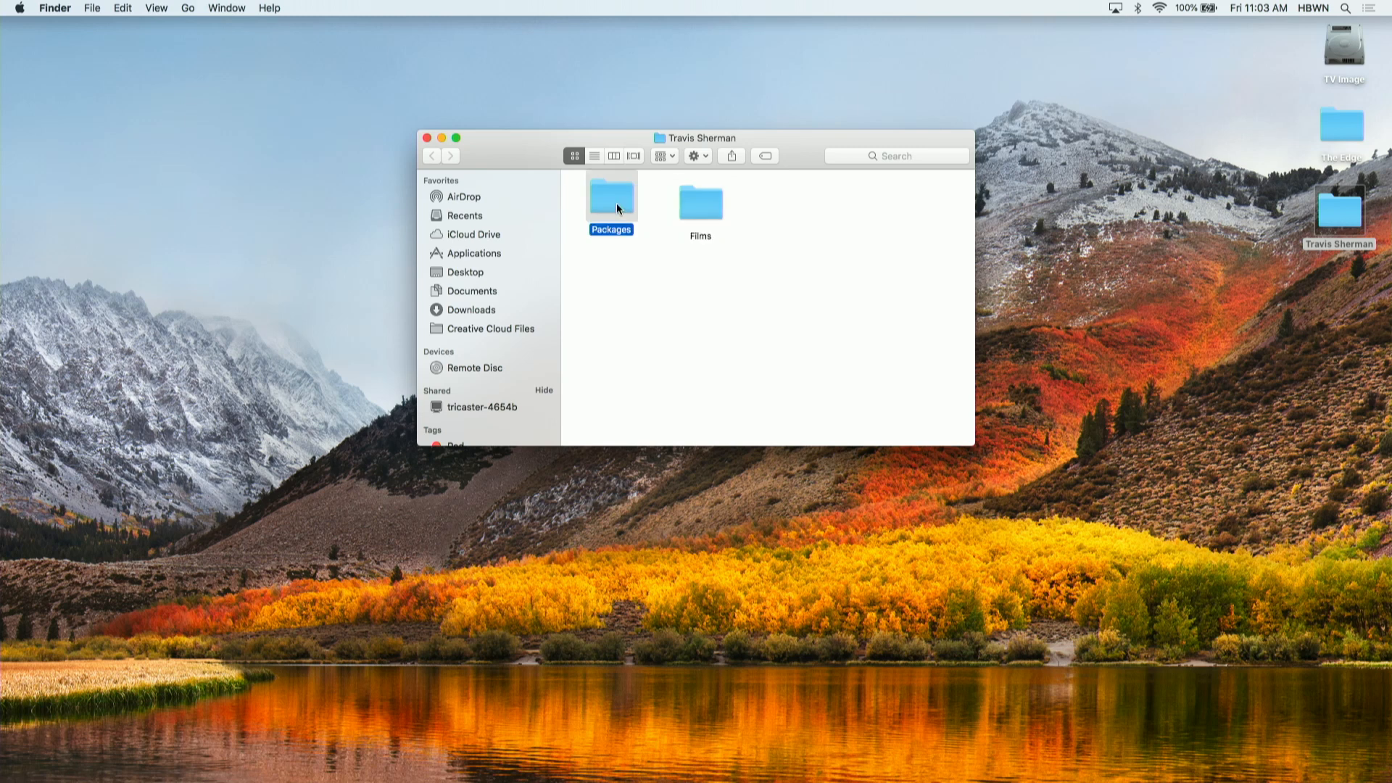
right_click(600, 208)
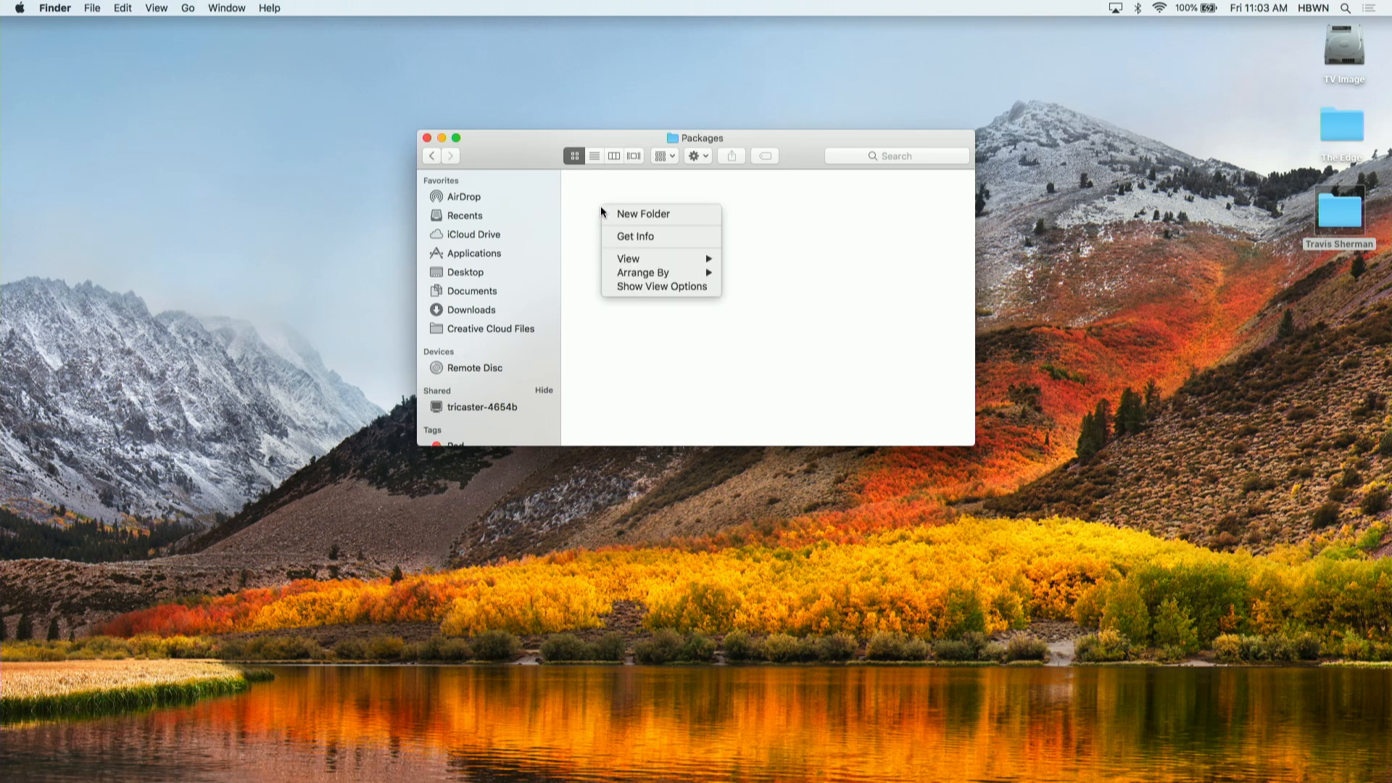
left_click(621, 214)
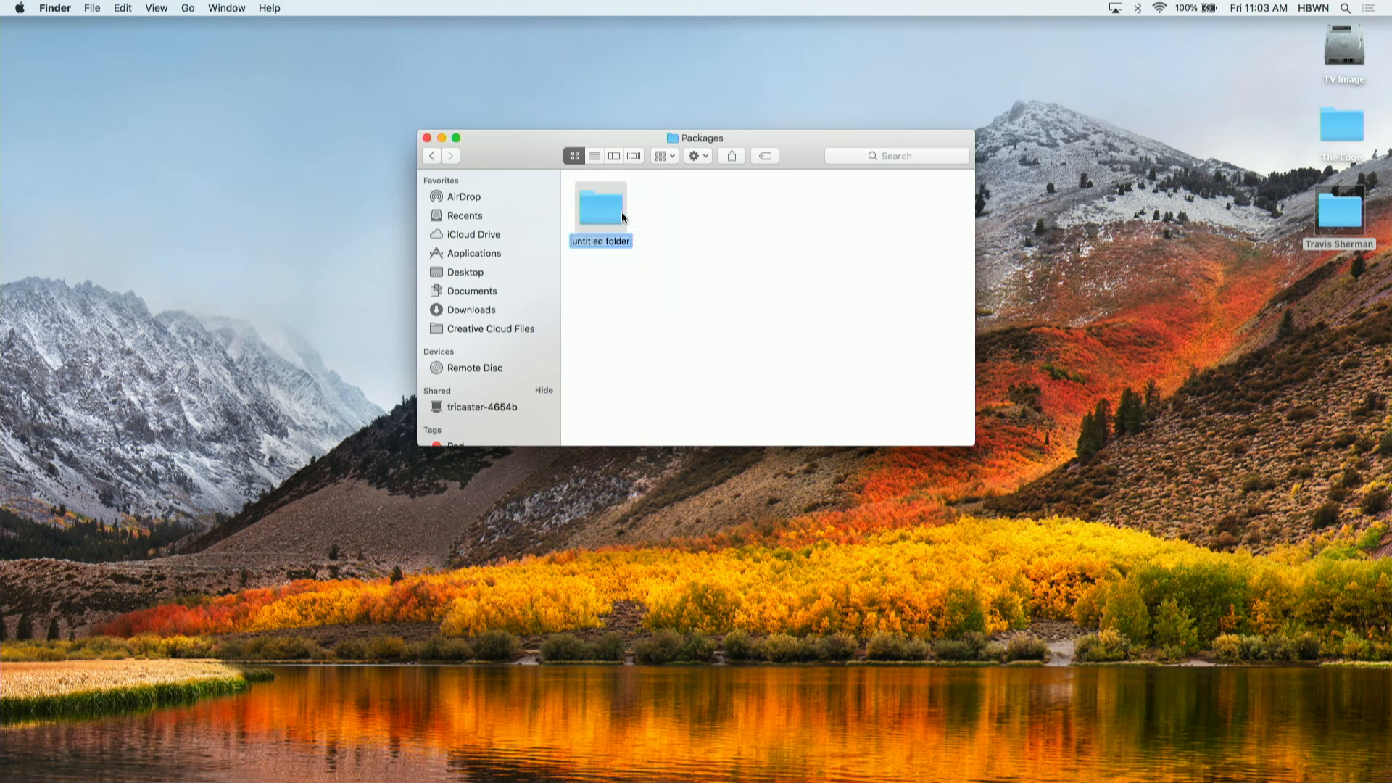
type("The Edge")
key("Return")
- Add two more folders in Packages, one named Corona and one named with the person's surname followed by Great Hair
right_click(662, 206)
left_click(705, 214)
type("Corona")
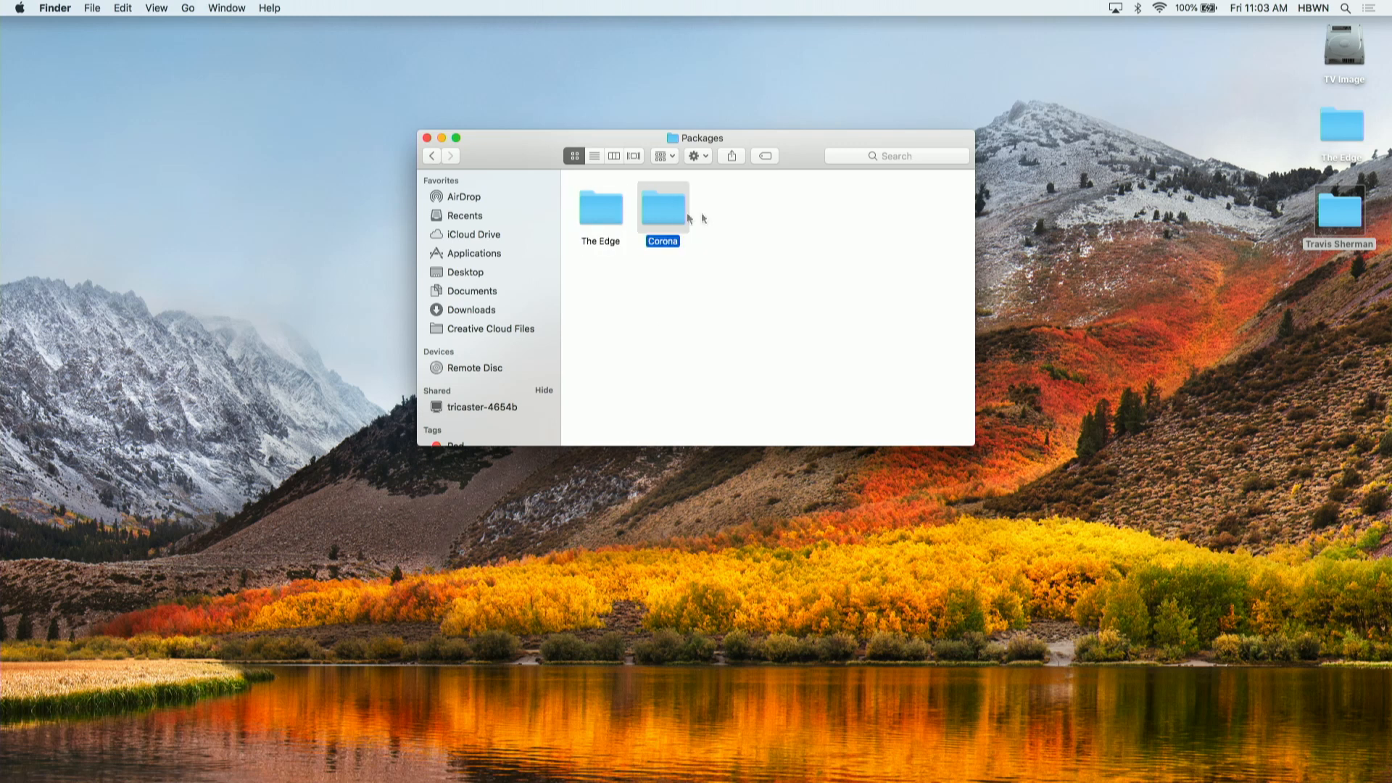
right_click(731, 212)
left_click(744, 215)
type("Shermans Gre")
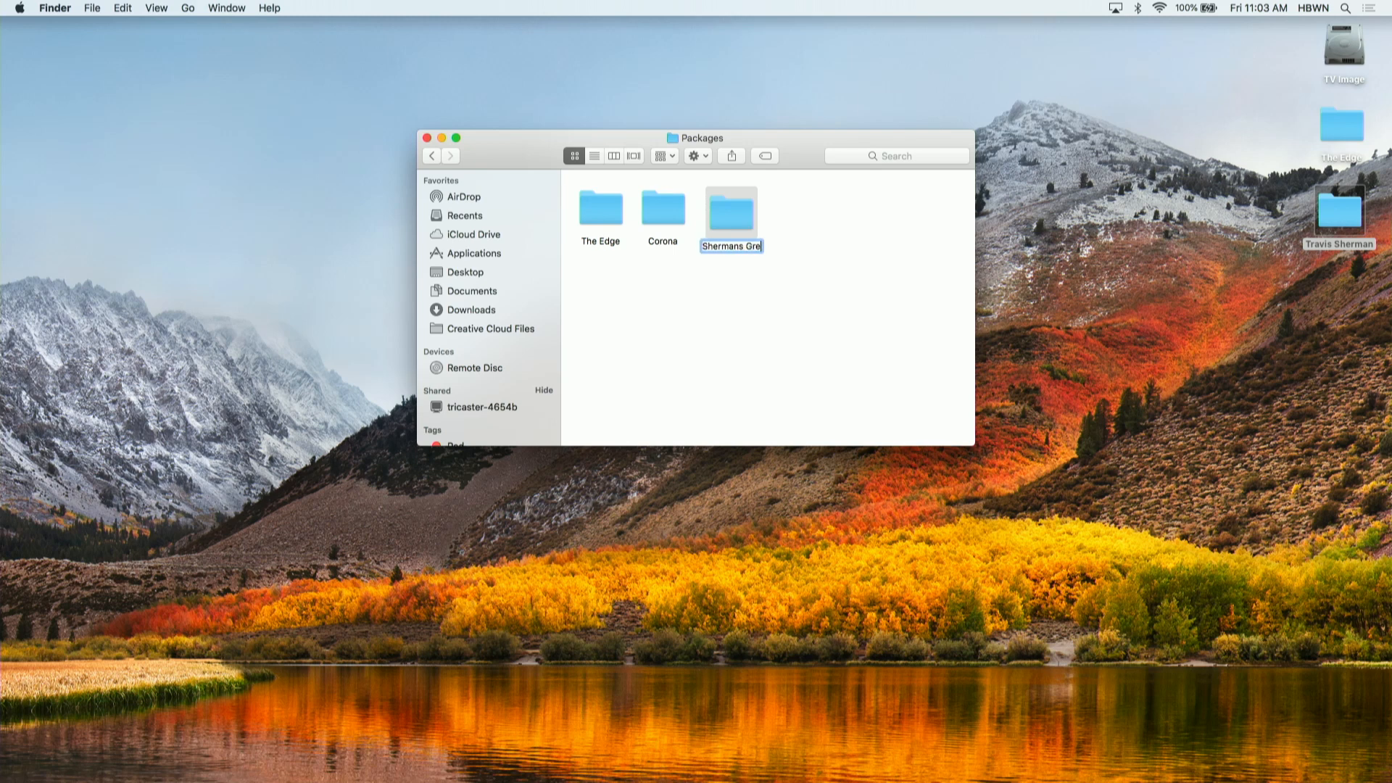
type("at Hair")
key("Return")
- Look inside the Corona folder and the desktop's The Edge folder, and return to Packages
double_click(671, 207)
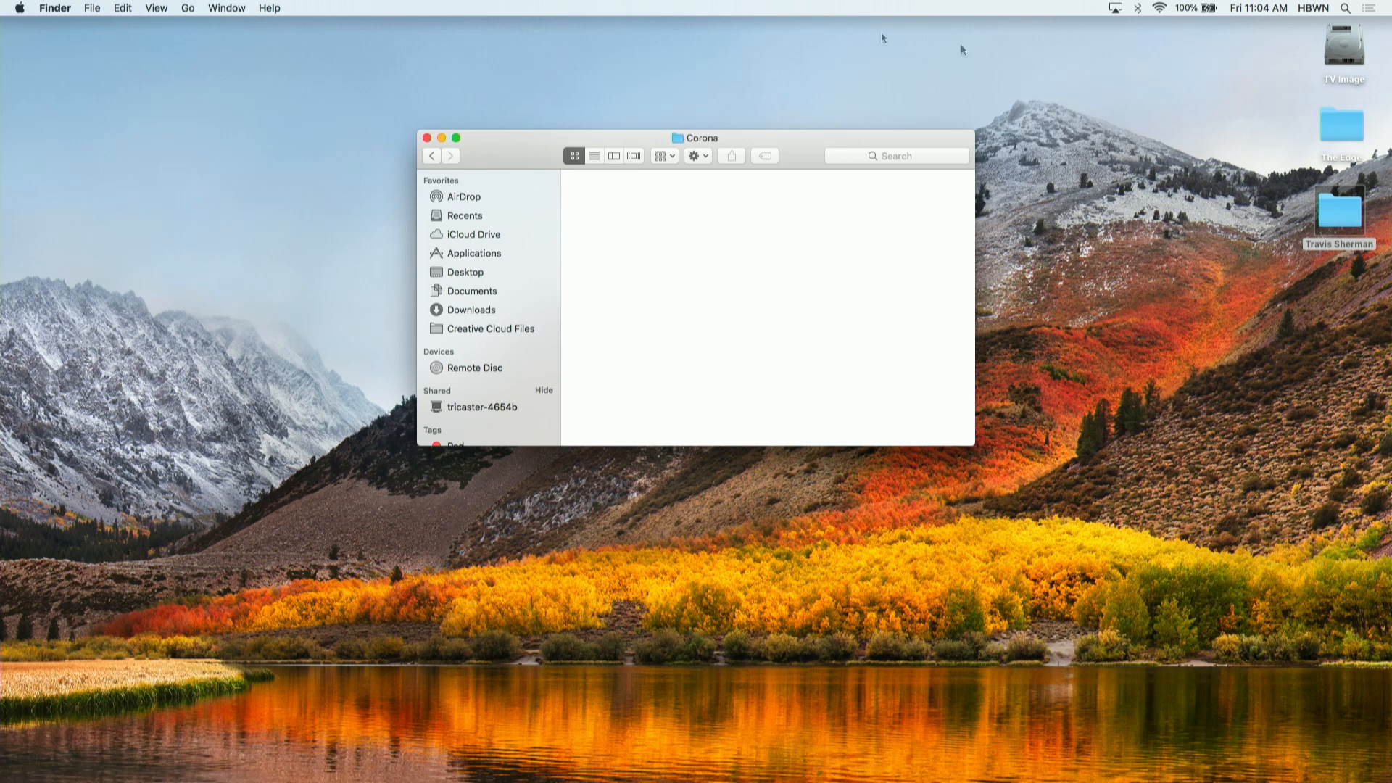
double_click(1353, 123)
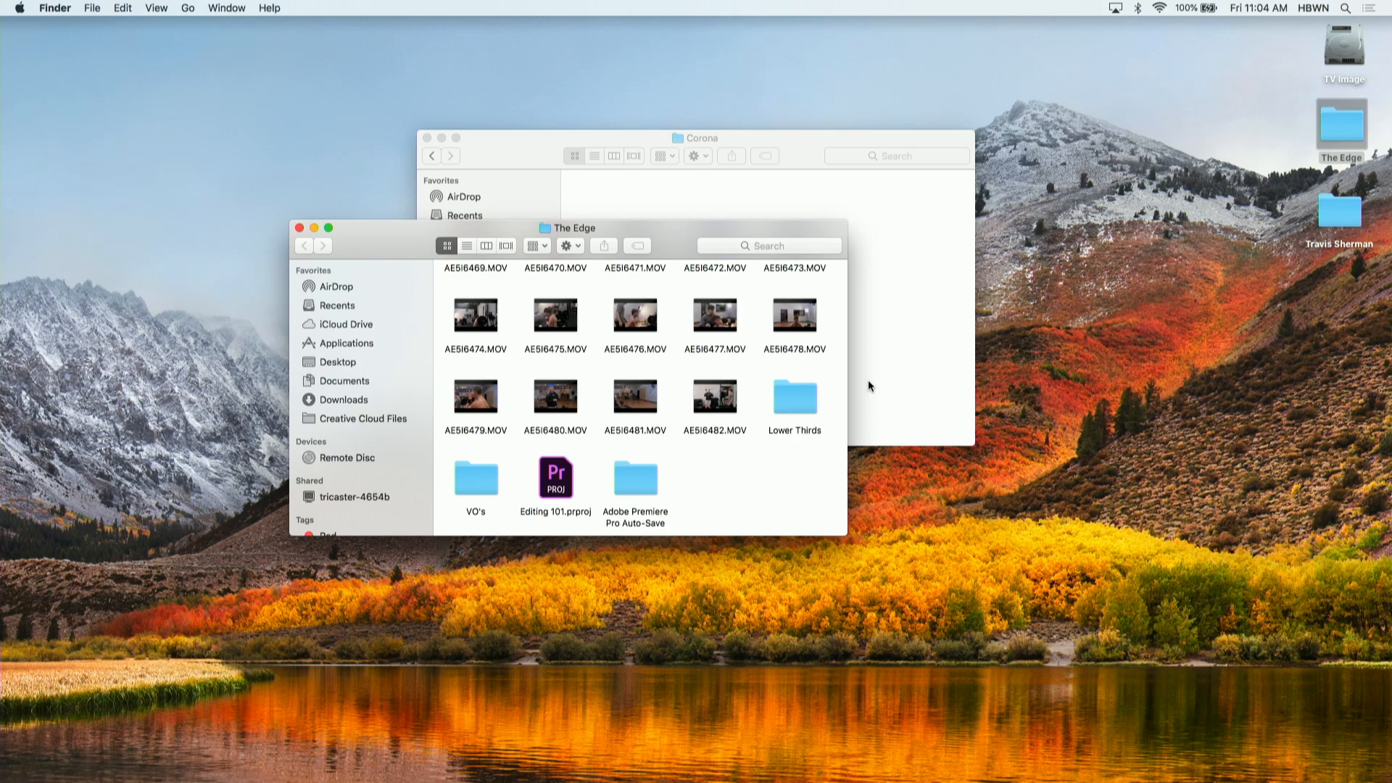
left_click(299, 228)
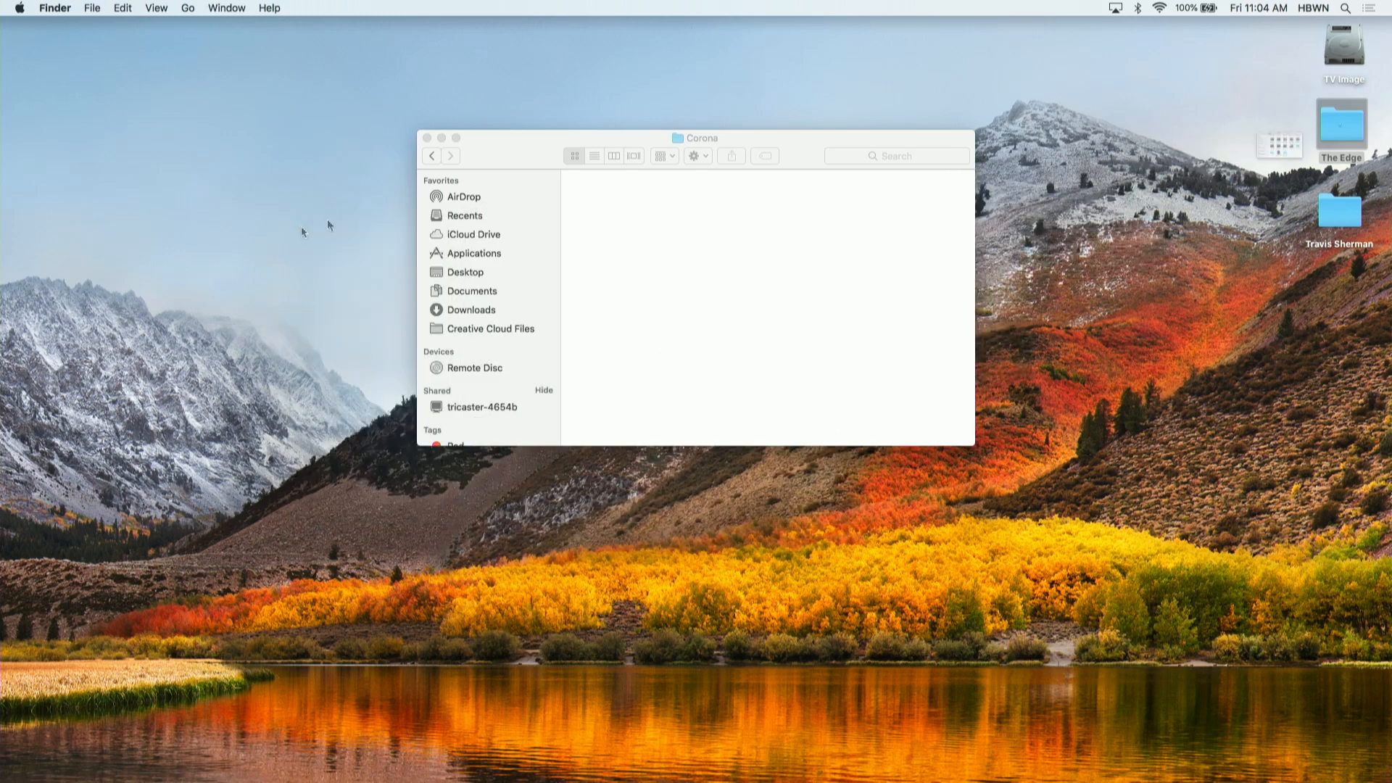
left_click(433, 156)
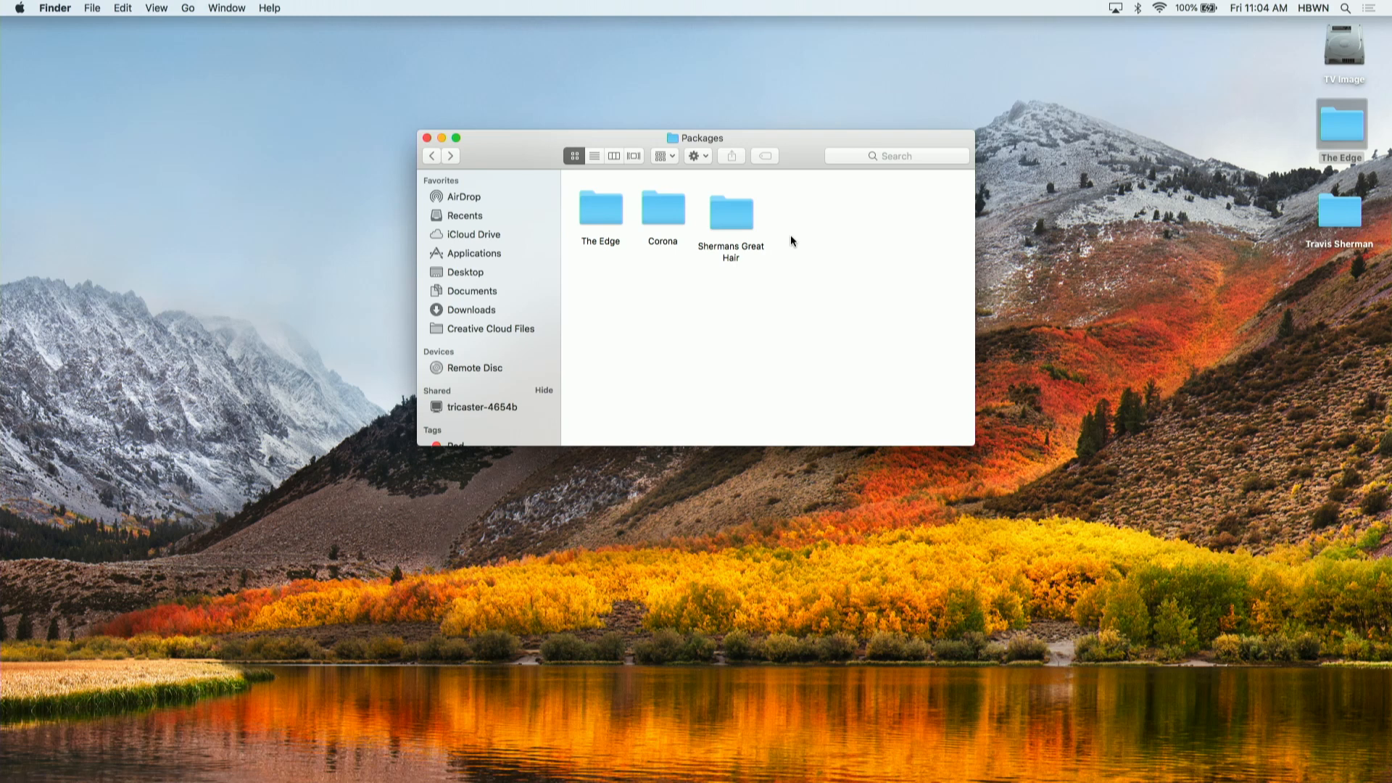
- Close the Packages window and move the person-named desktop folder to the Trash
left_click(427, 138)
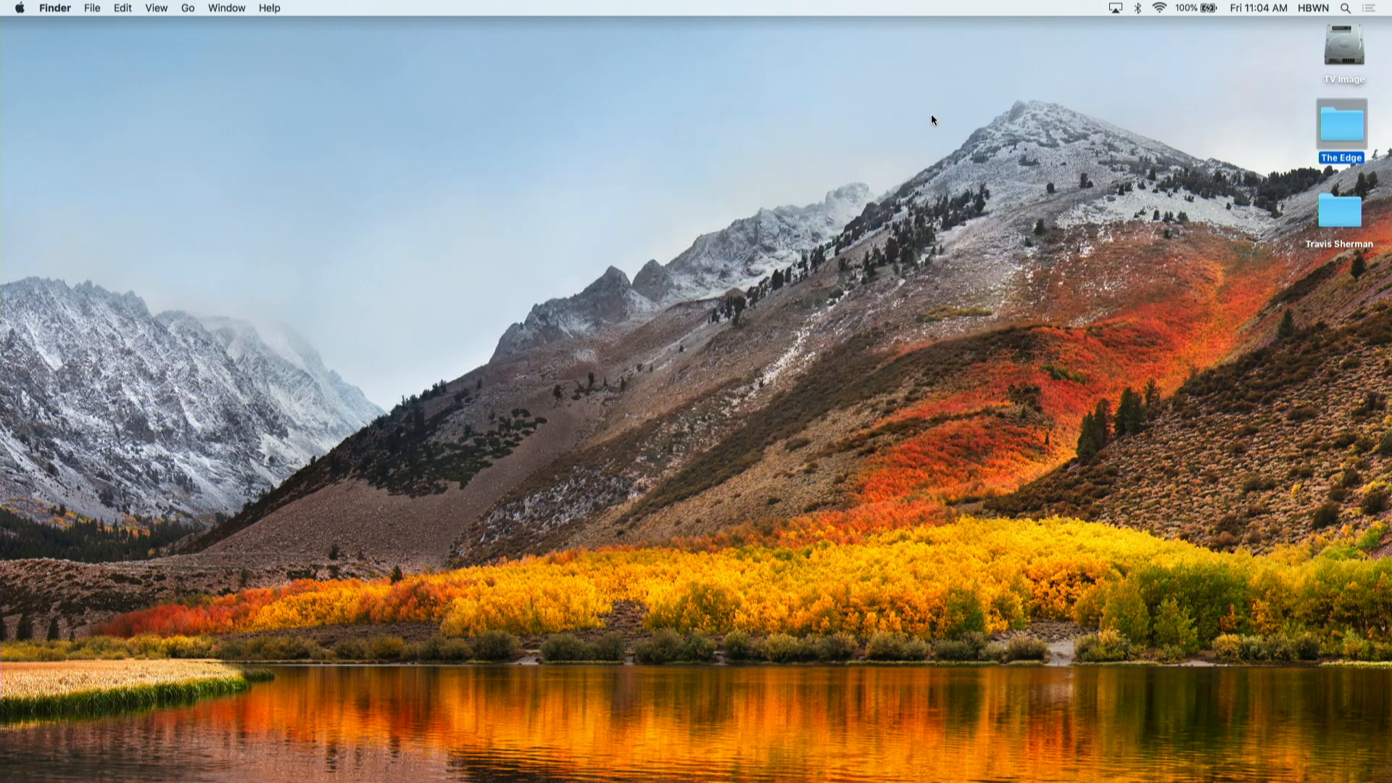
right_click(1343, 208)
left_click(1233, 232)
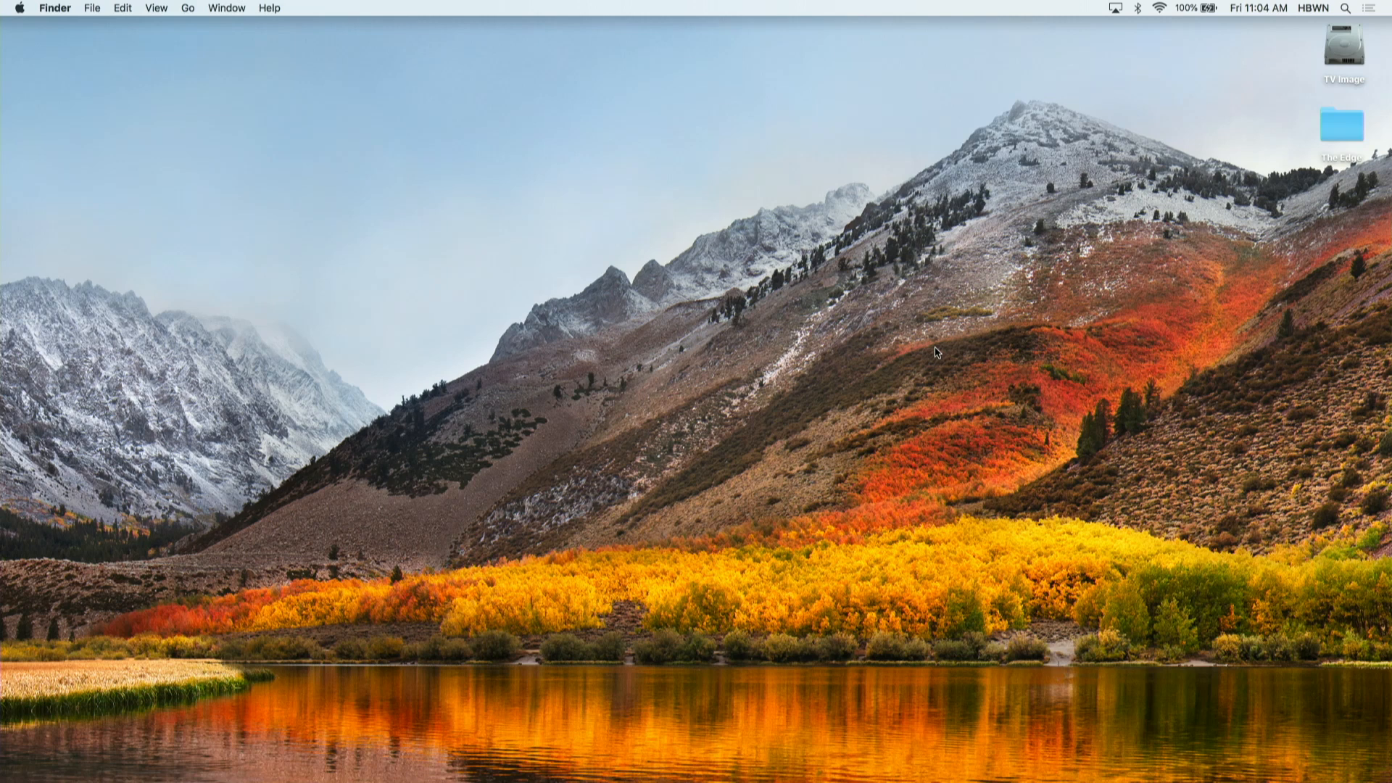
- Launch Premiere Pro and open the Editing 101.prproj project from The Edge folder on the desktop
mouse_move(624, 781)
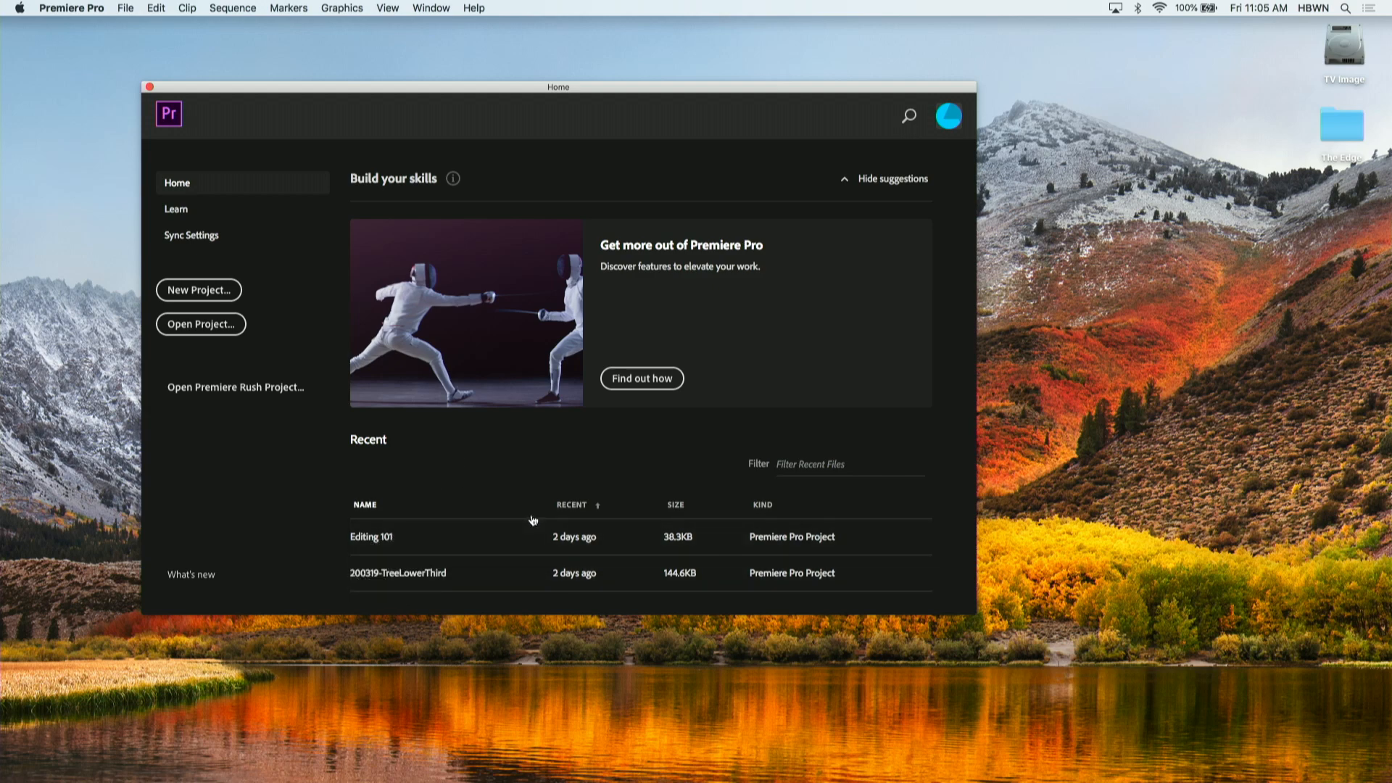
double_click(1334, 120)
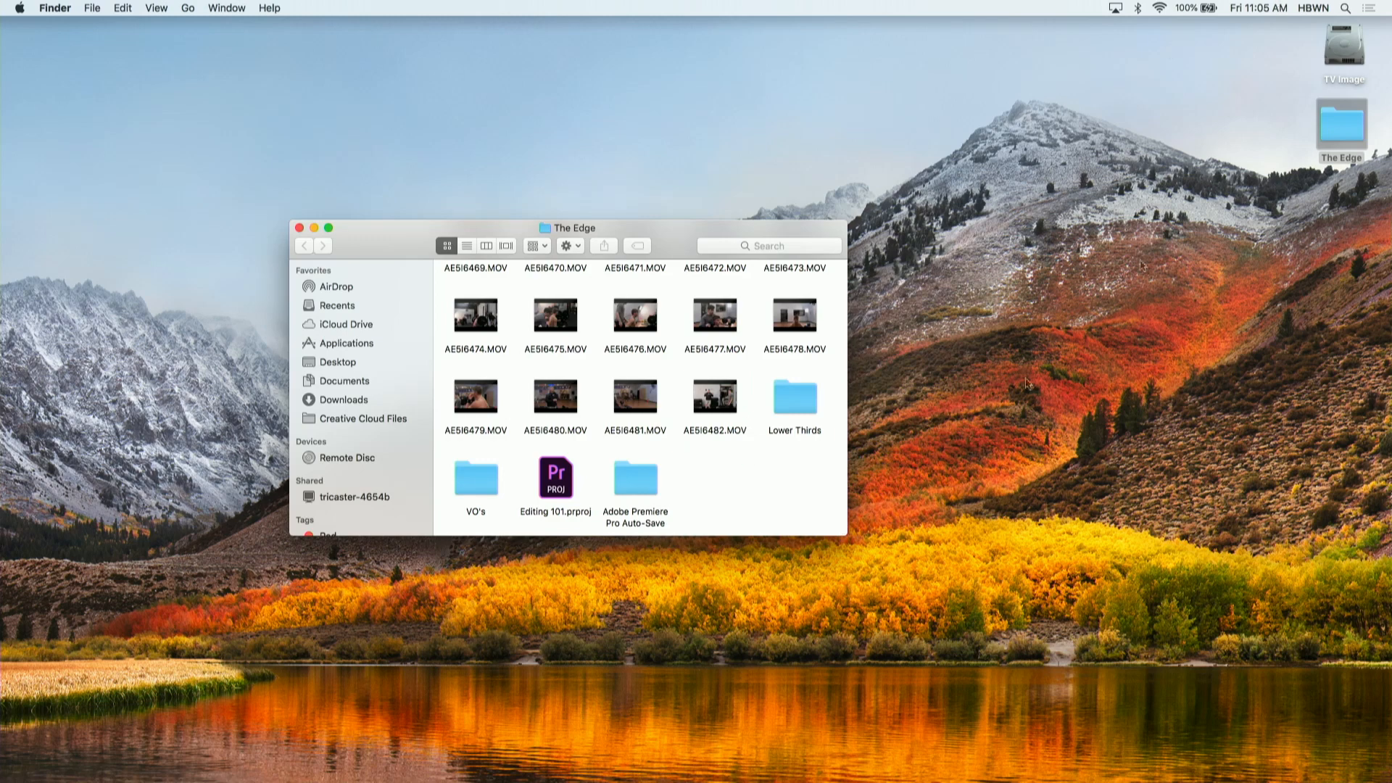
double_click(563, 486)
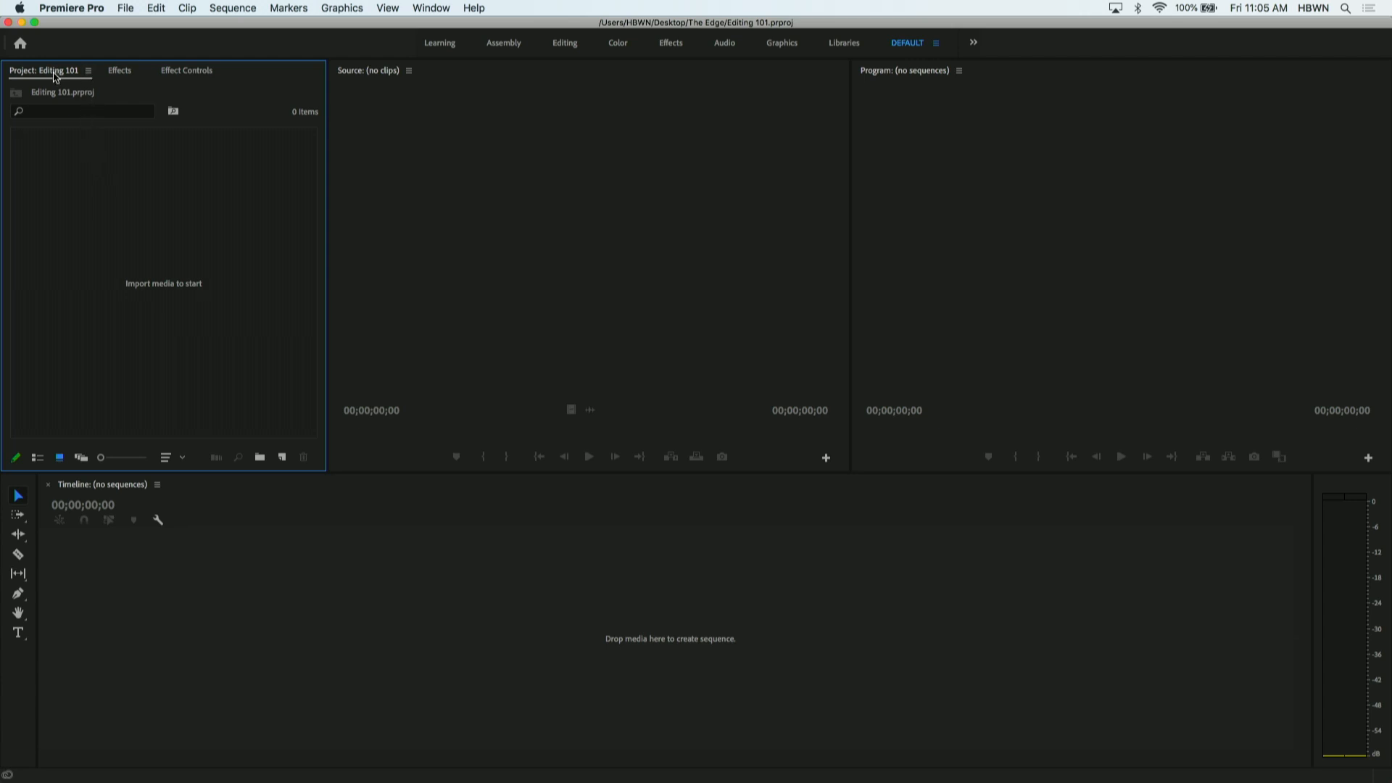
- Narrow the Project panel slightly to give the Source monitor more width
left_click_drag(59, 71, 366, 169)
mouse_move(328, 250)
left_mouse_down()
mouse_move(359, 250)
mouse_move(270, 252)
mouse_move(311, 256)
left_mouse_up()
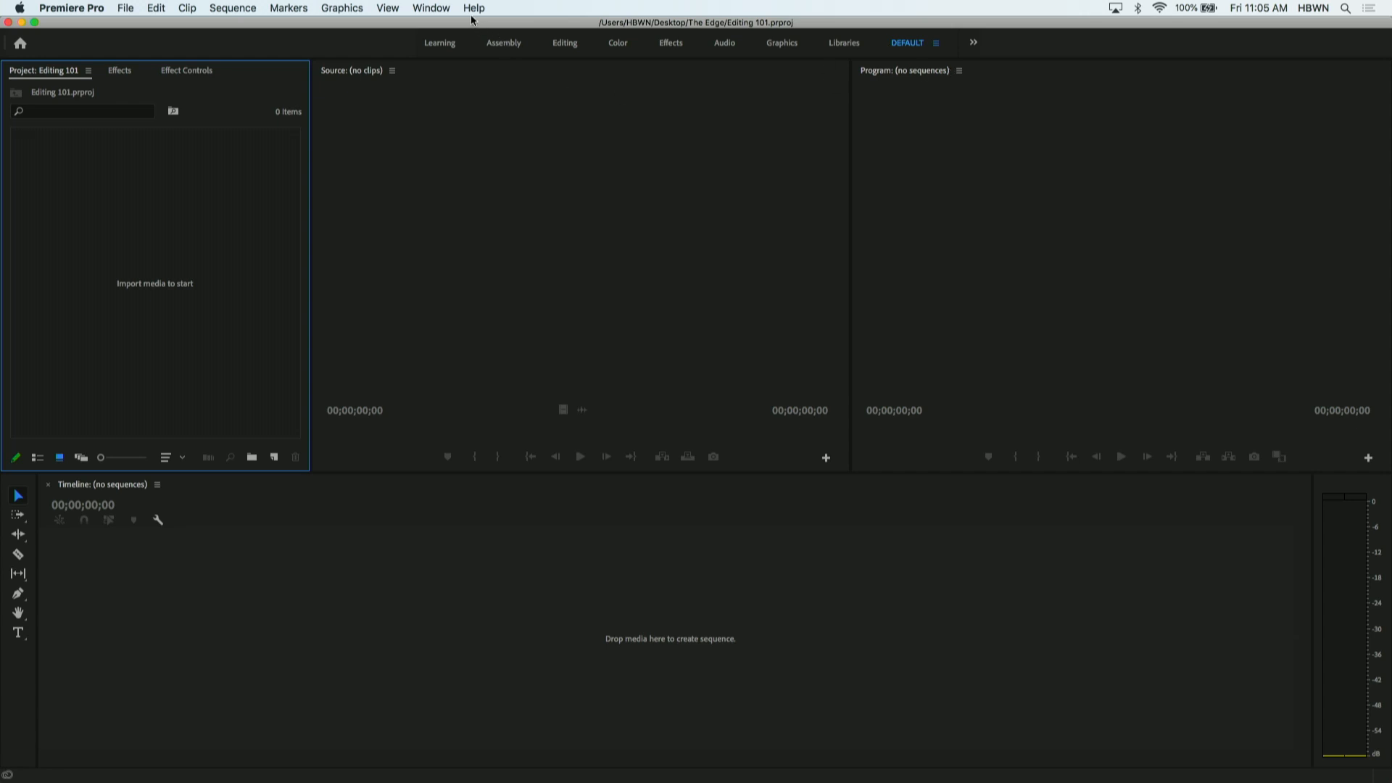
- Review the available workspaces and workspace reset and save options without switching layout
left_click(433, 8)
mouse_move(464, 10)
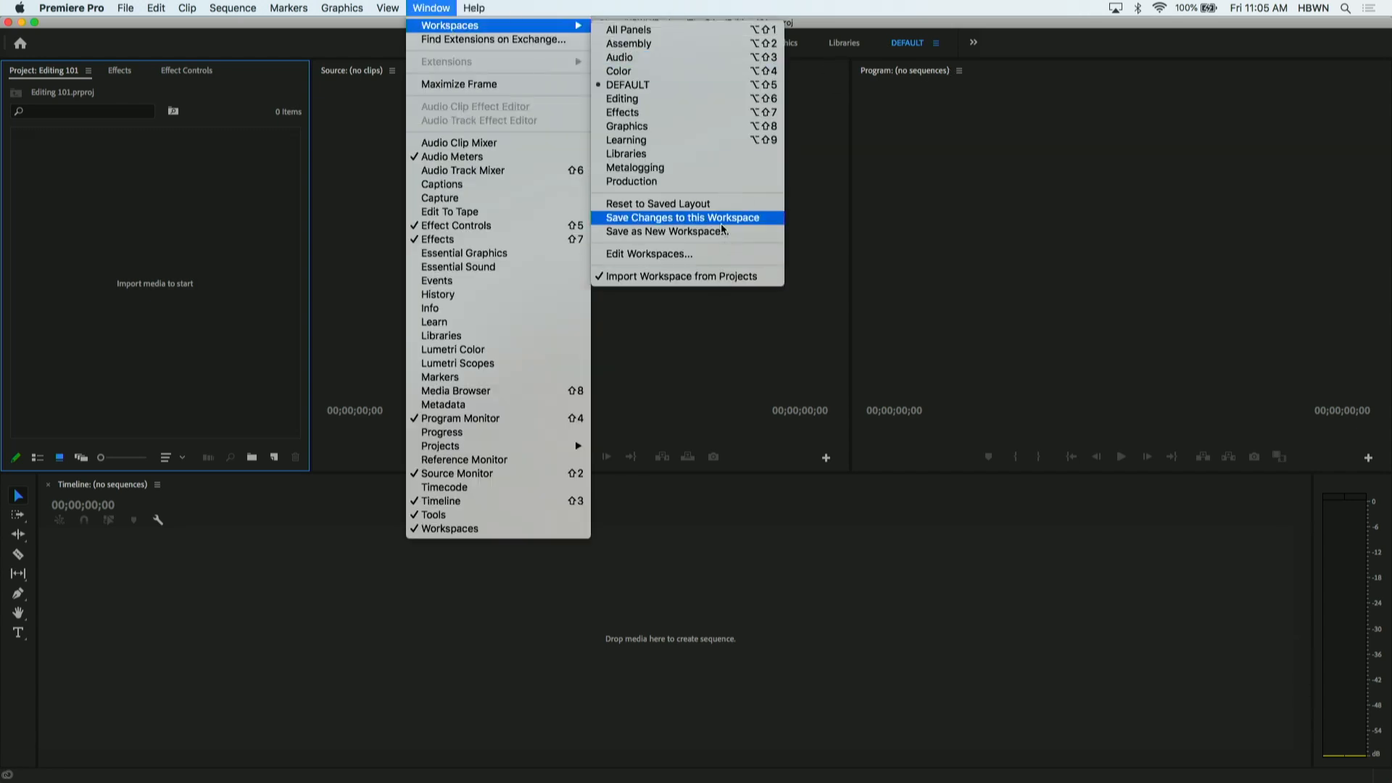
left_click(877, 300)
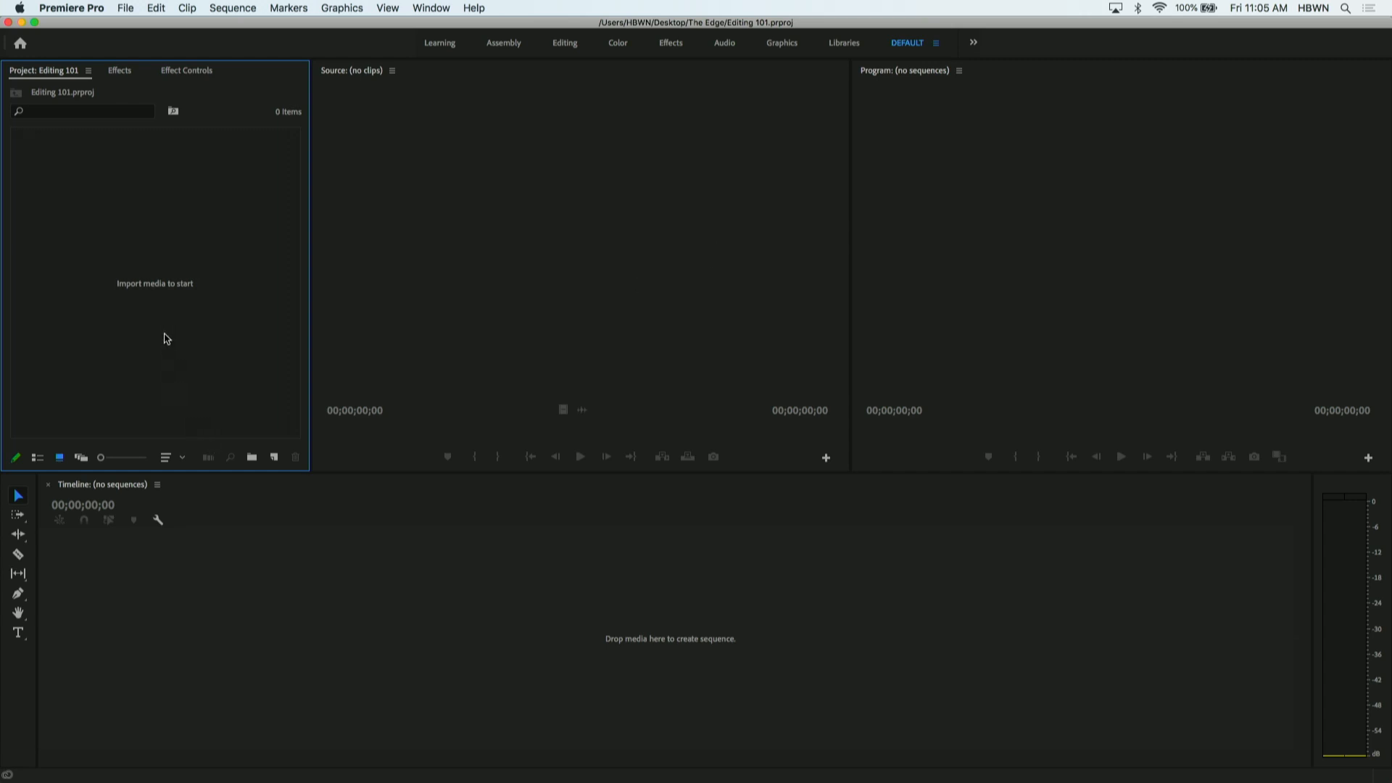
- Import the clip AE5I6419.MOV into the Editing 101 project
double_click(101, 232)
left_click(671, 185)
left_click(923, 439)
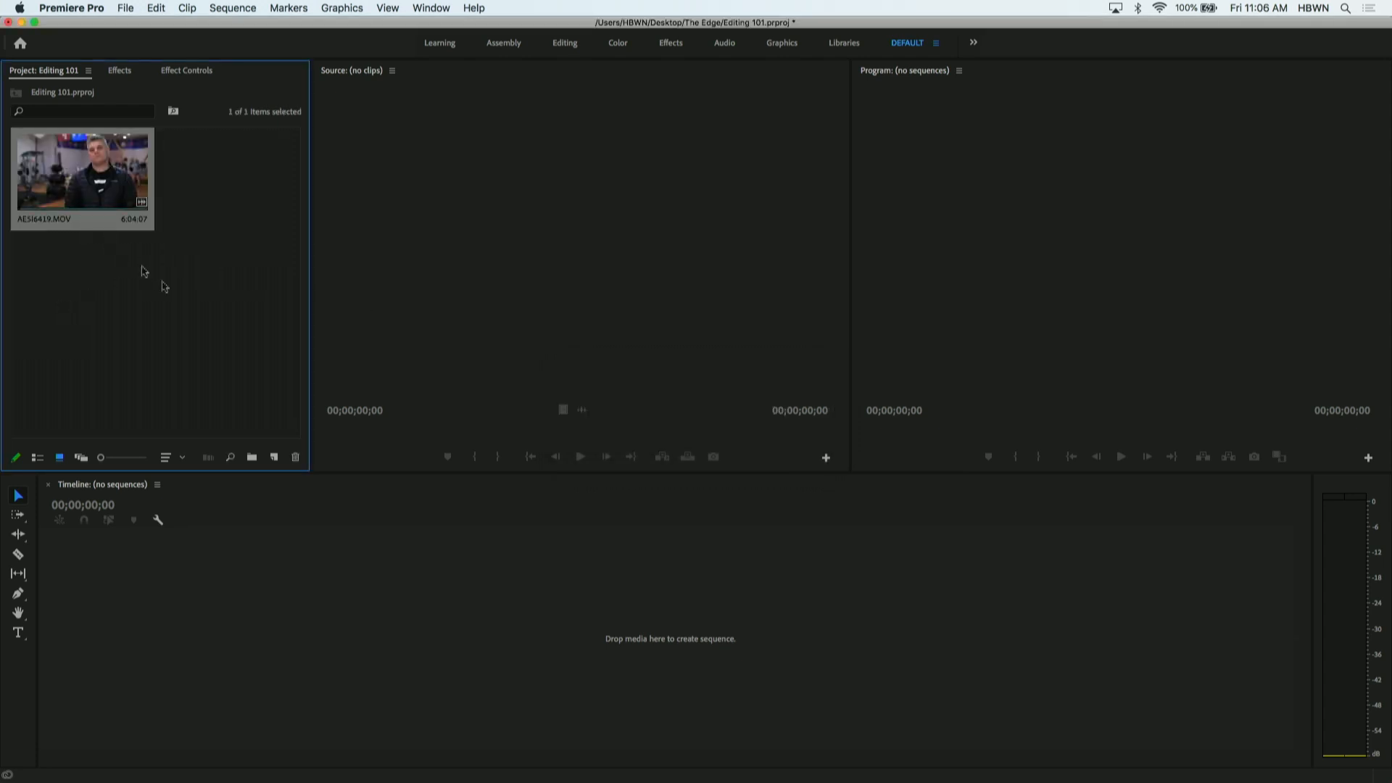
left_click(175, 303)
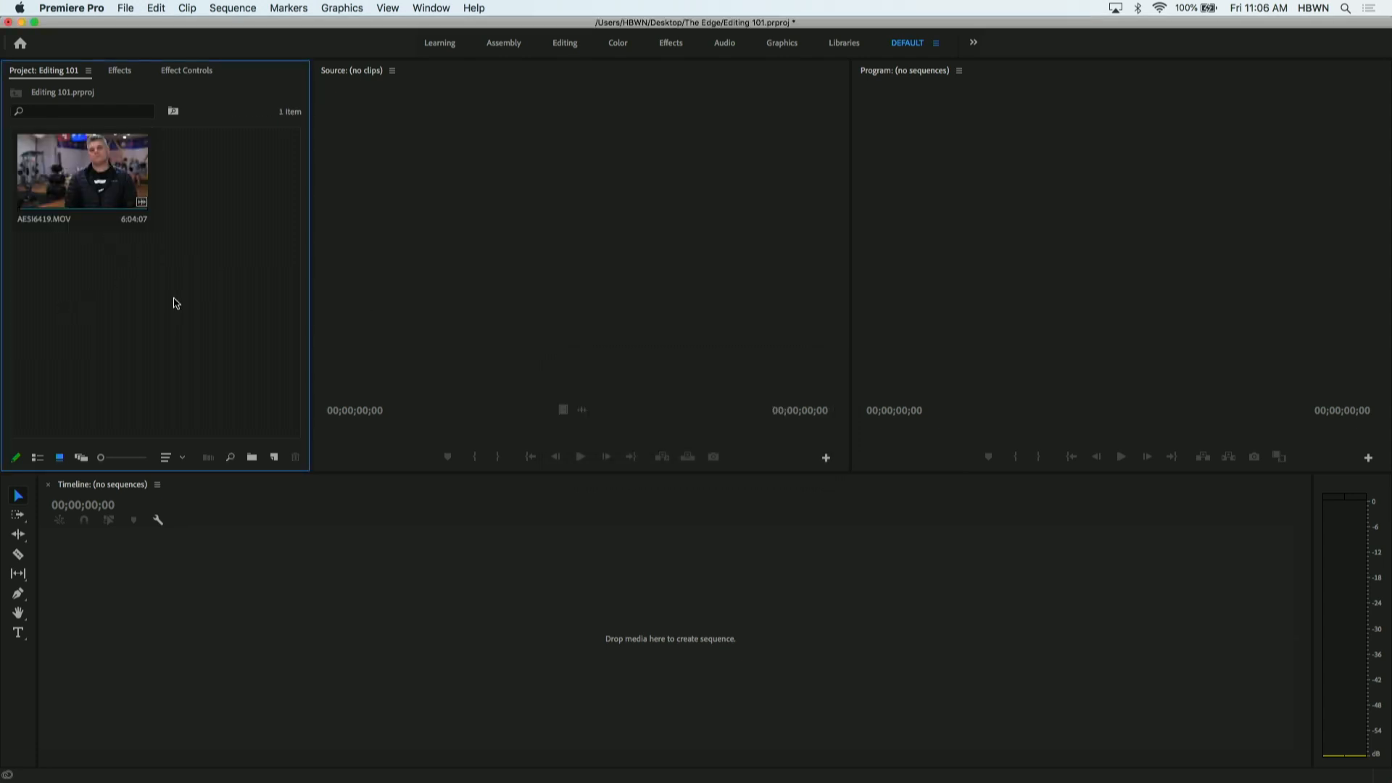
- Hide Premiere Pro, move AE5I6419.MOV from The Edge folder onto the desktop, and return to the project
key("super+h")
scroll(625, 390, "up", 15)
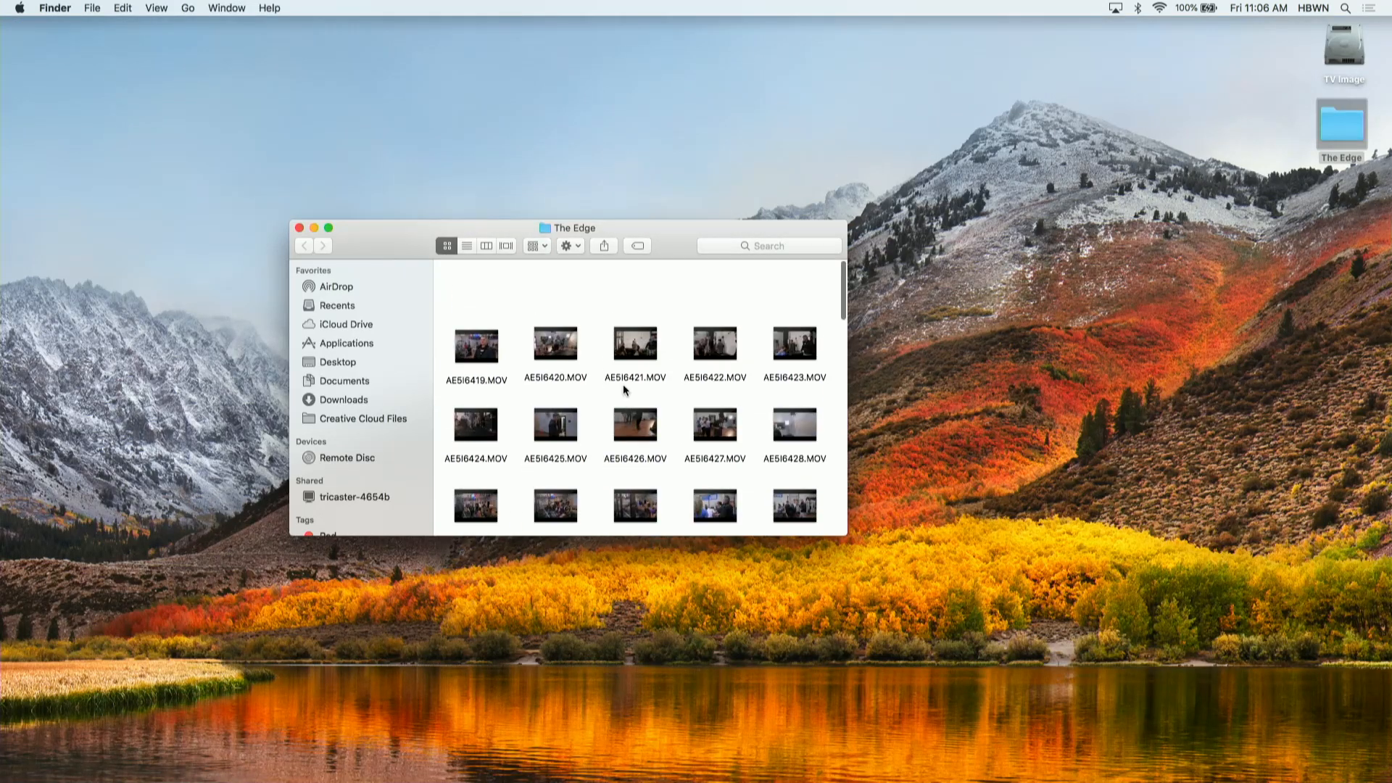
left_click_drag(476, 290, 1318, 302)
mouse_move(613, 746)
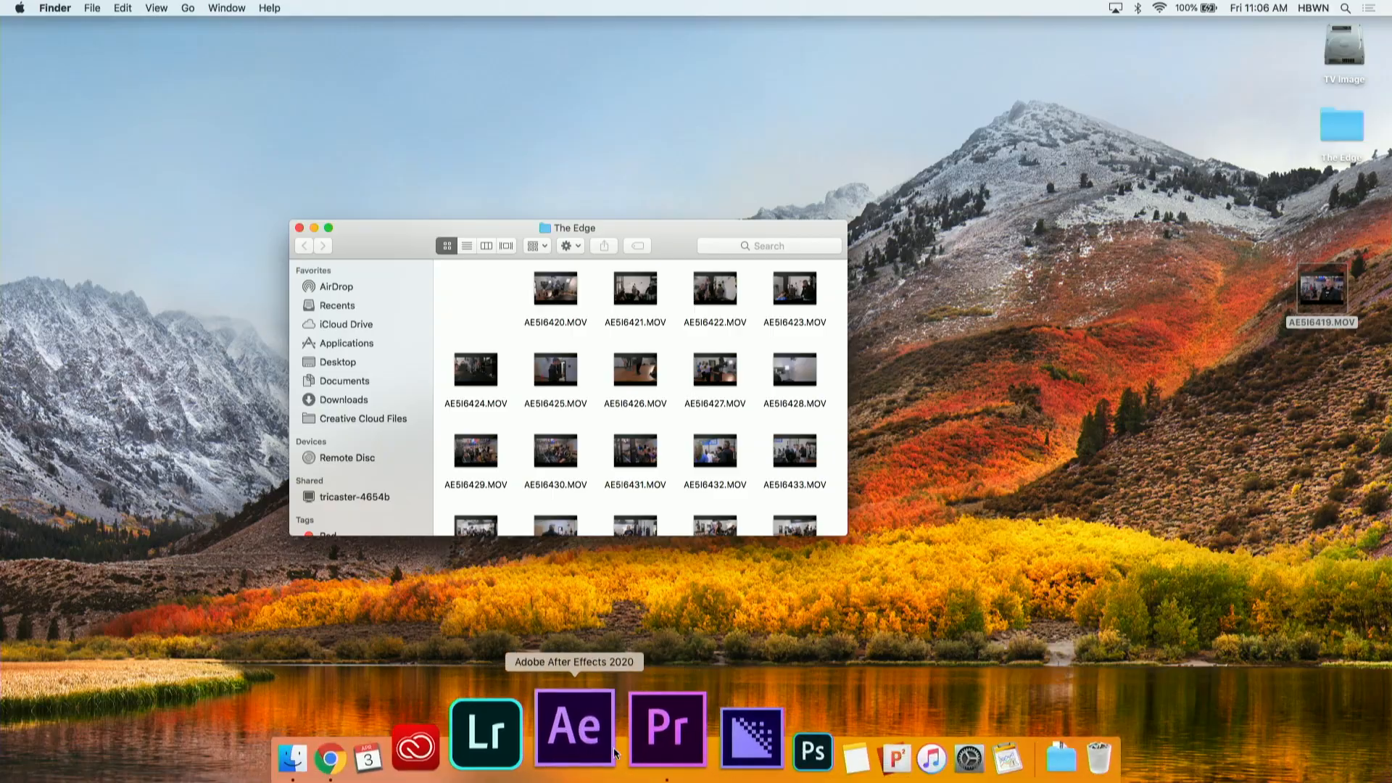
left_click(653, 732)
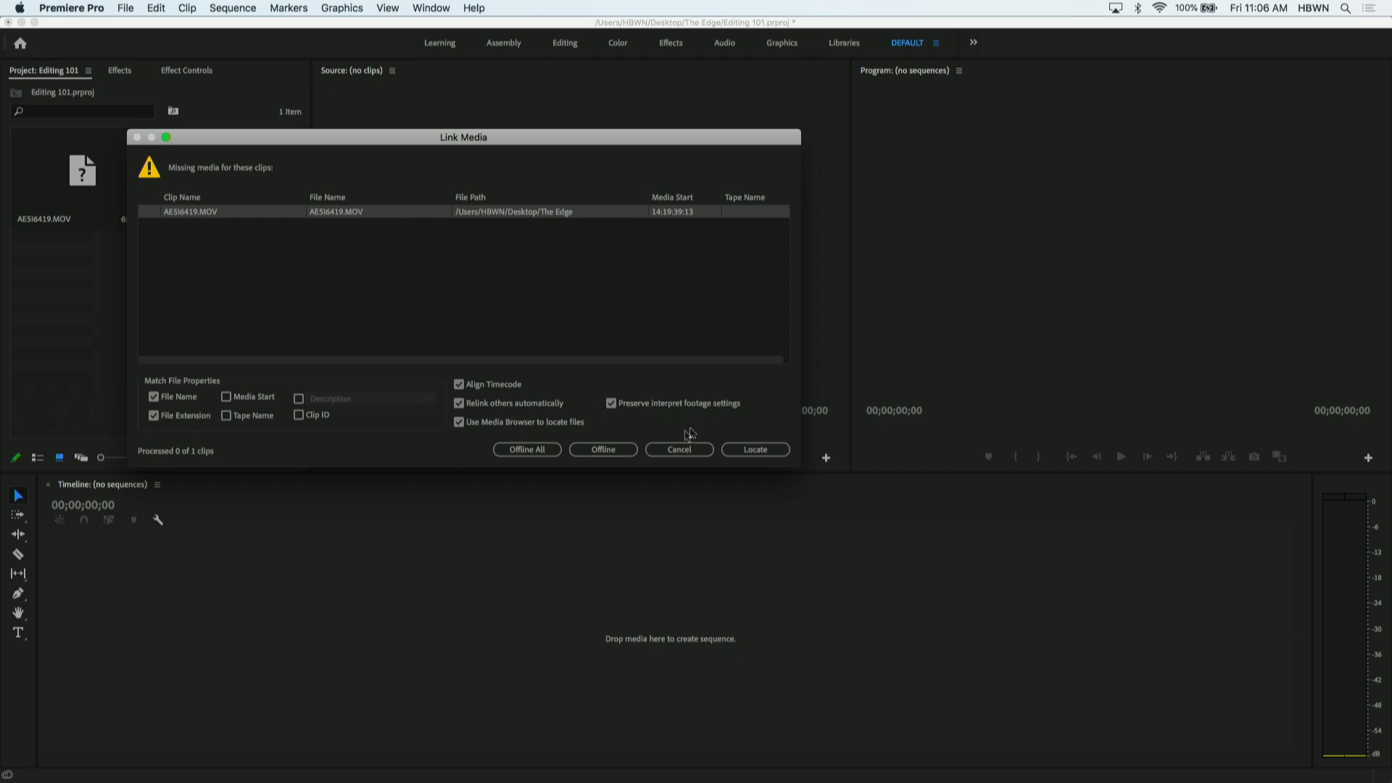
- Cancel relinking the missing media and delete the offline AE5I6419.MOV clip from the project
left_click(680, 450)
left_click(64, 182)
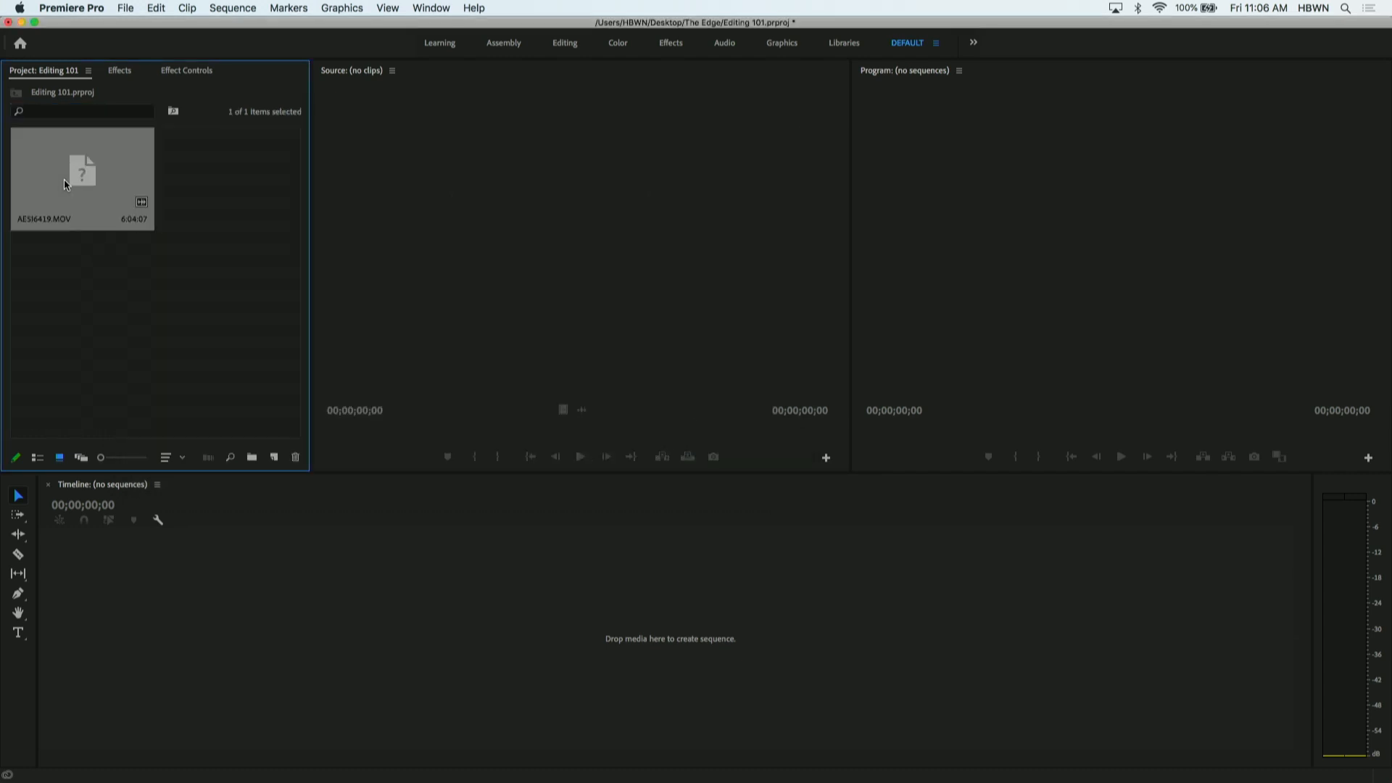
key("Delete")
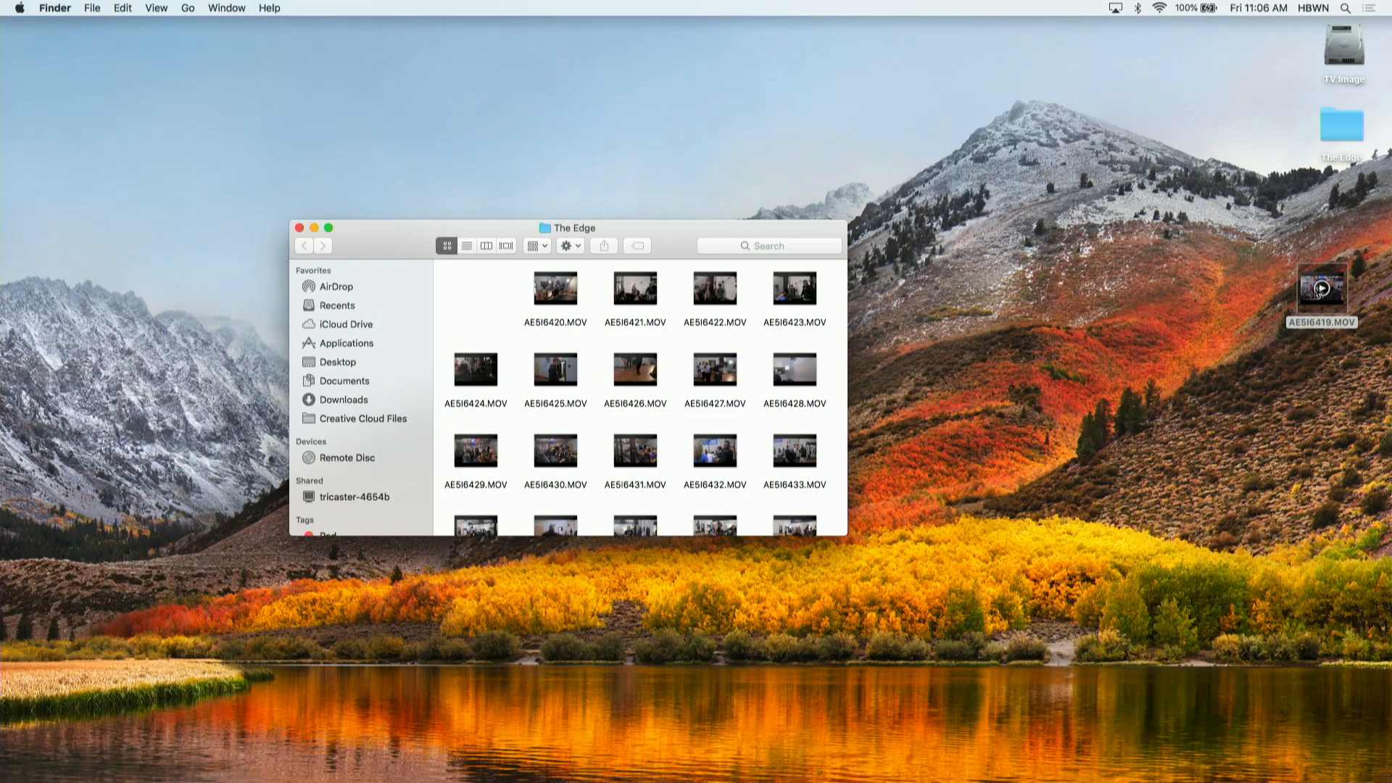
- Switch to Finder, move AE5I6419.MOV from the desktop back into The Edge folder, and close its window
left_click_drag(1320, 290, 471, 298)
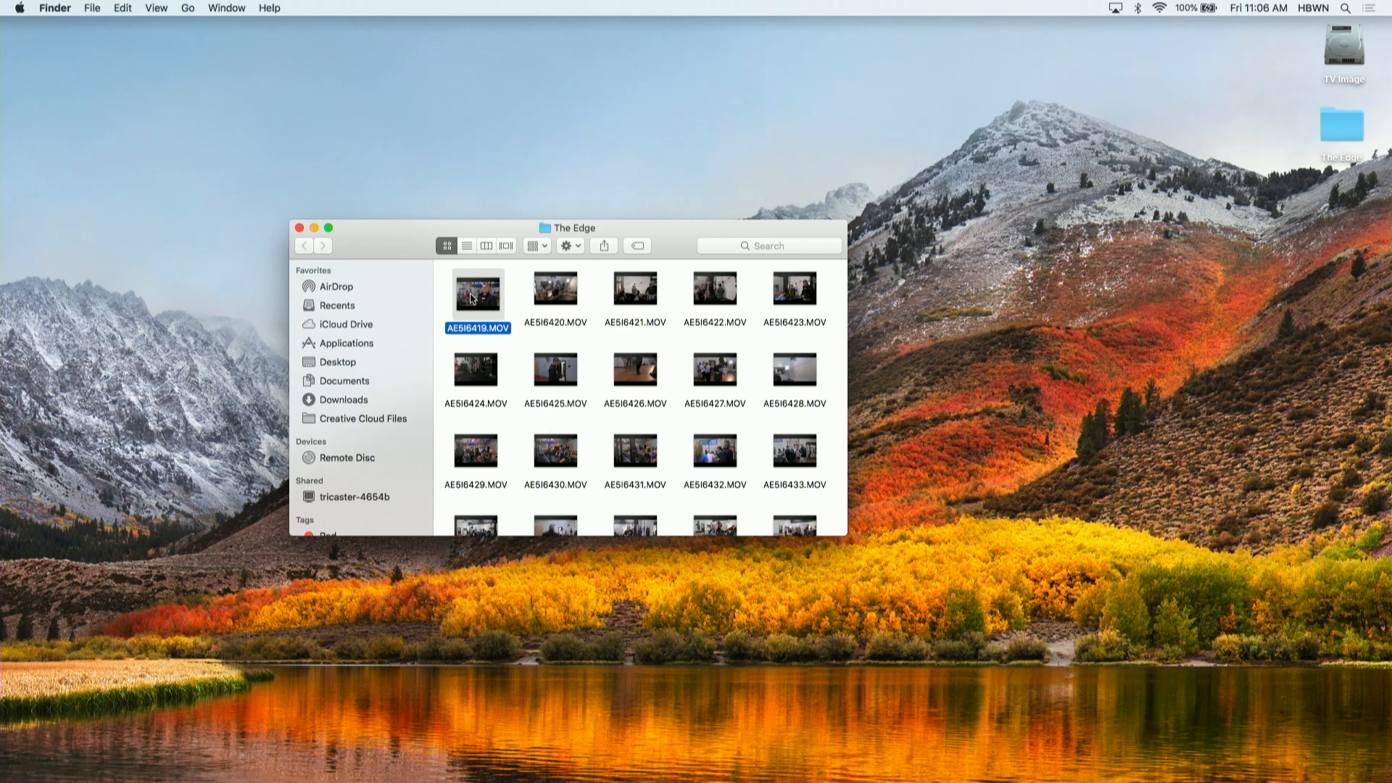
left_click(299, 227)
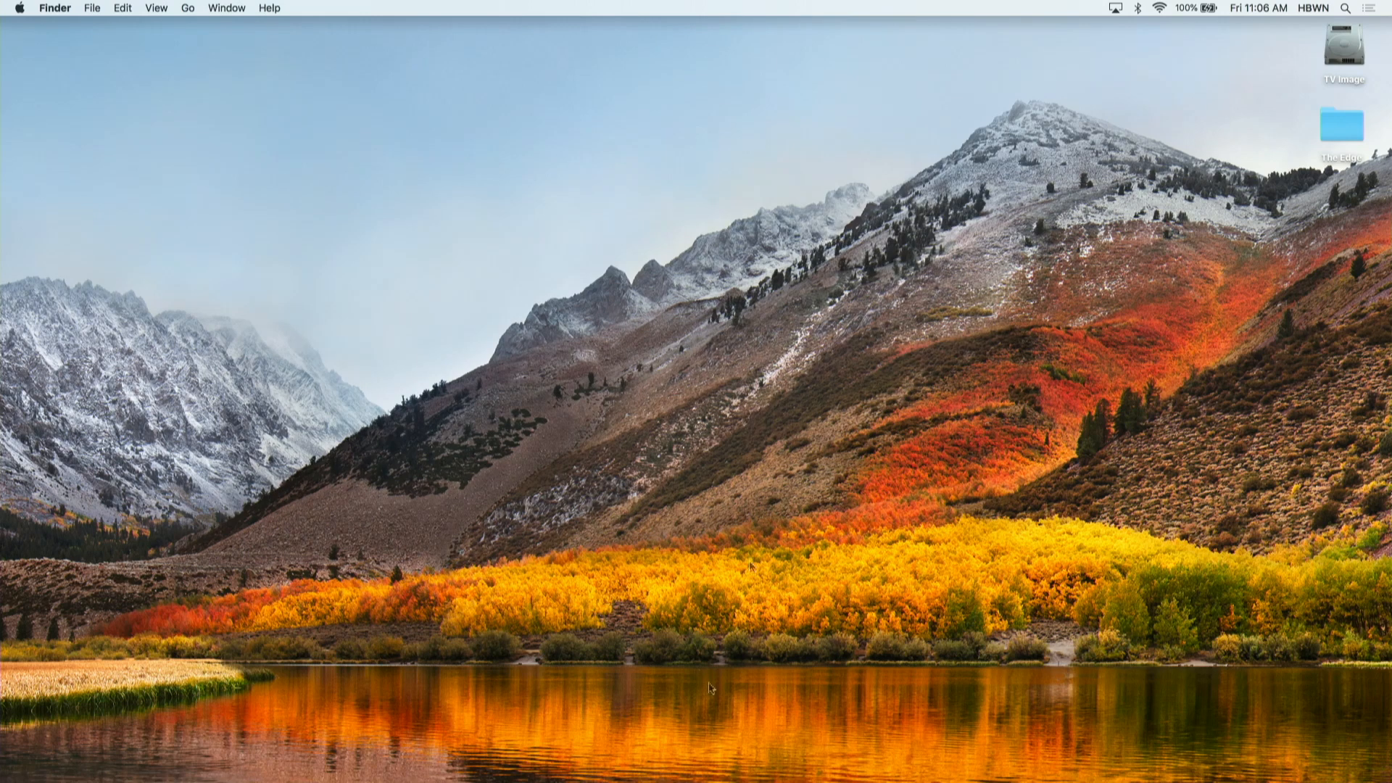
- Switch back to Premiere Pro and save the Editing 101 project
mouse_move(630, 777)
left_click(628, 729)
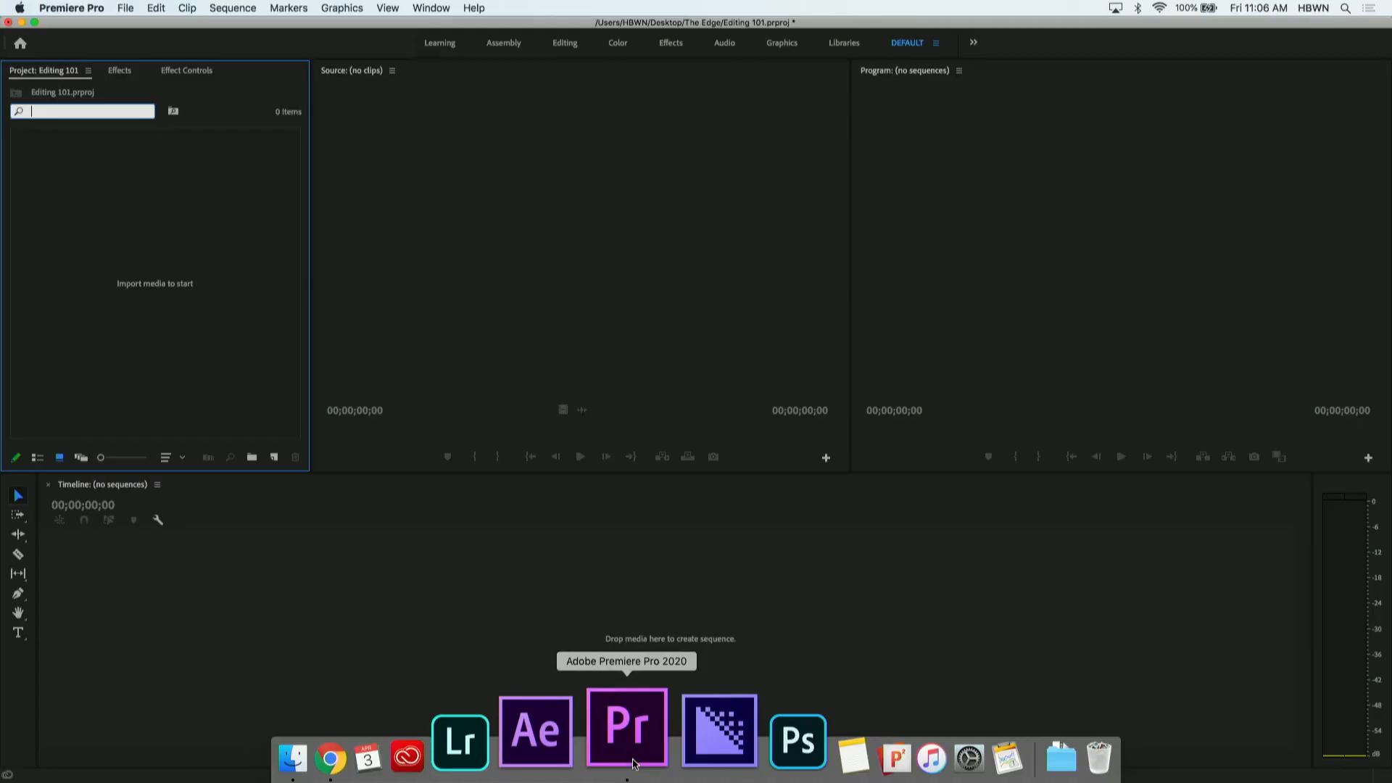
key("super+s")
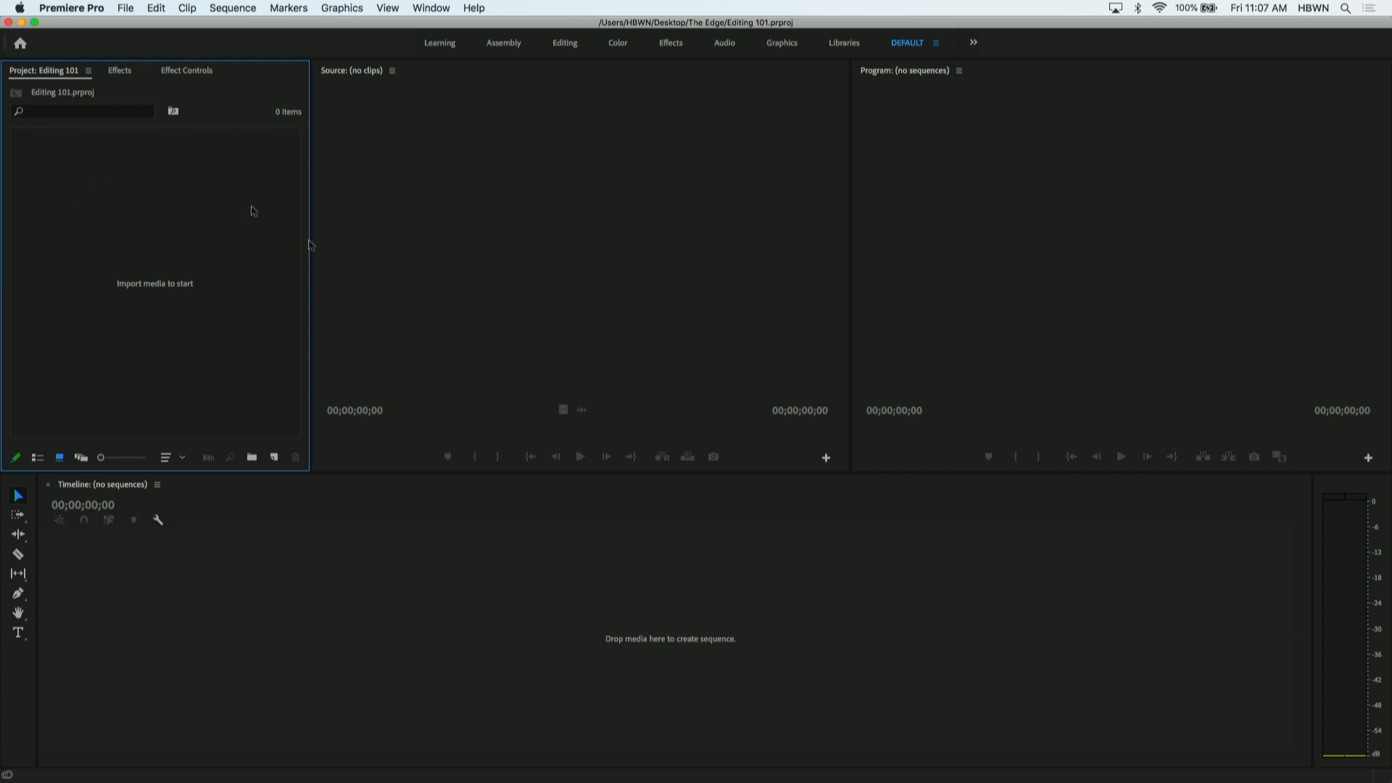
left_click(586, 138)
left_click(1091, 186)
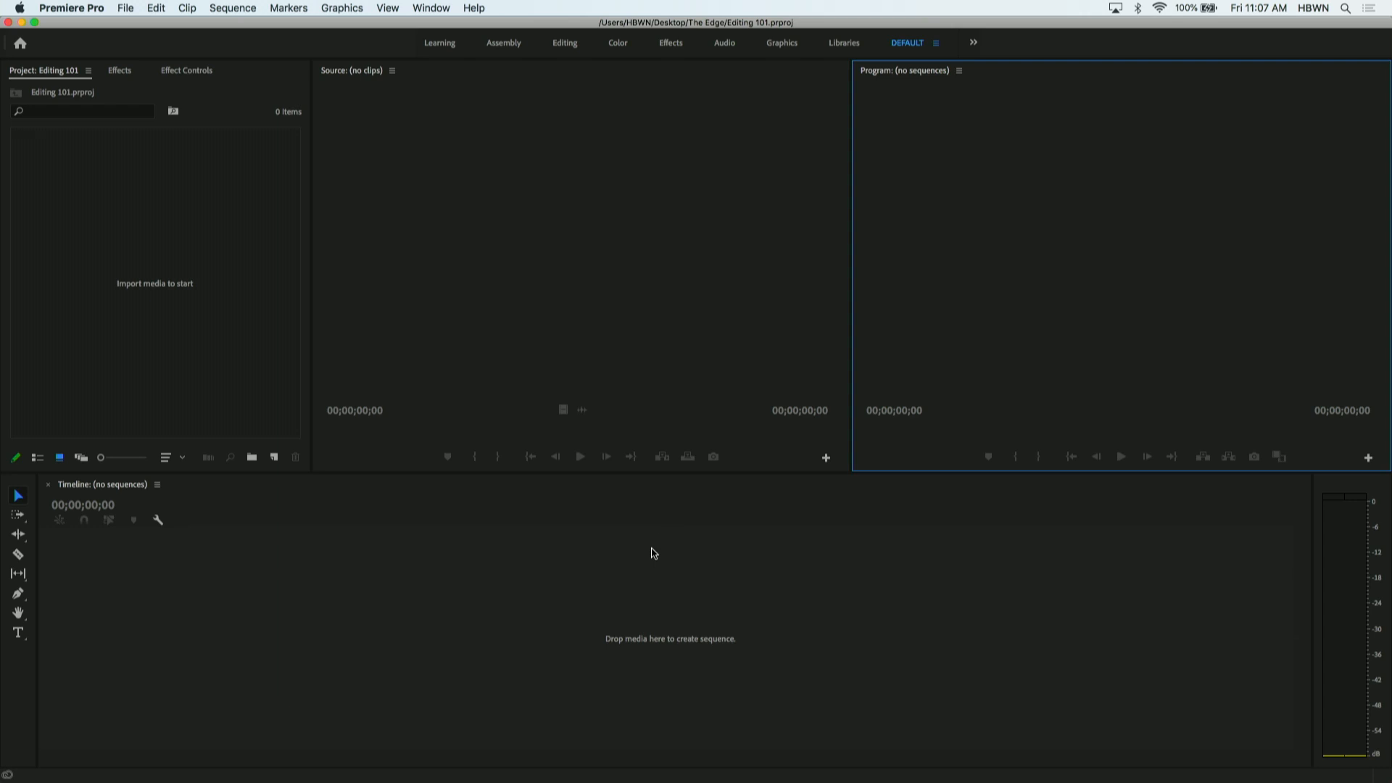
left_click(641, 578)
left_click(242, 260)
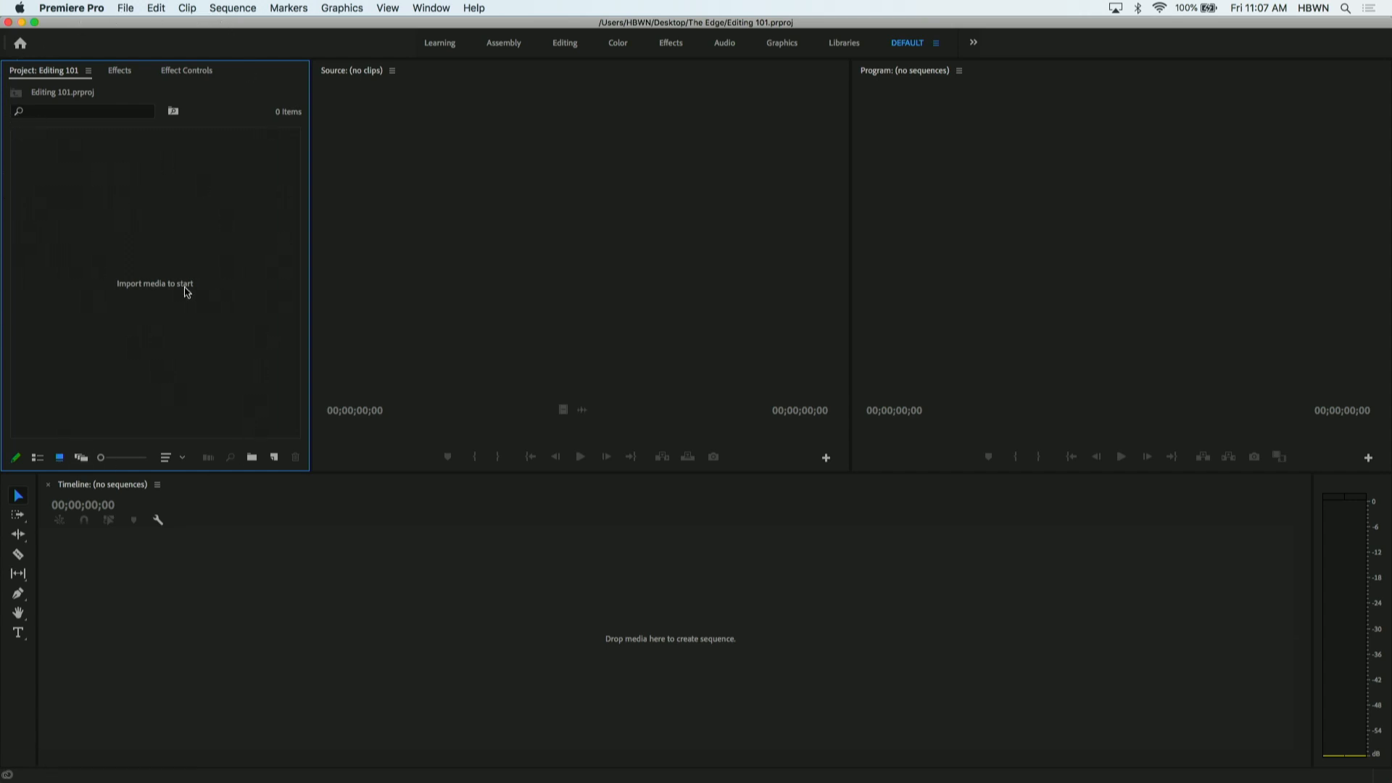
left_click(127, 8)
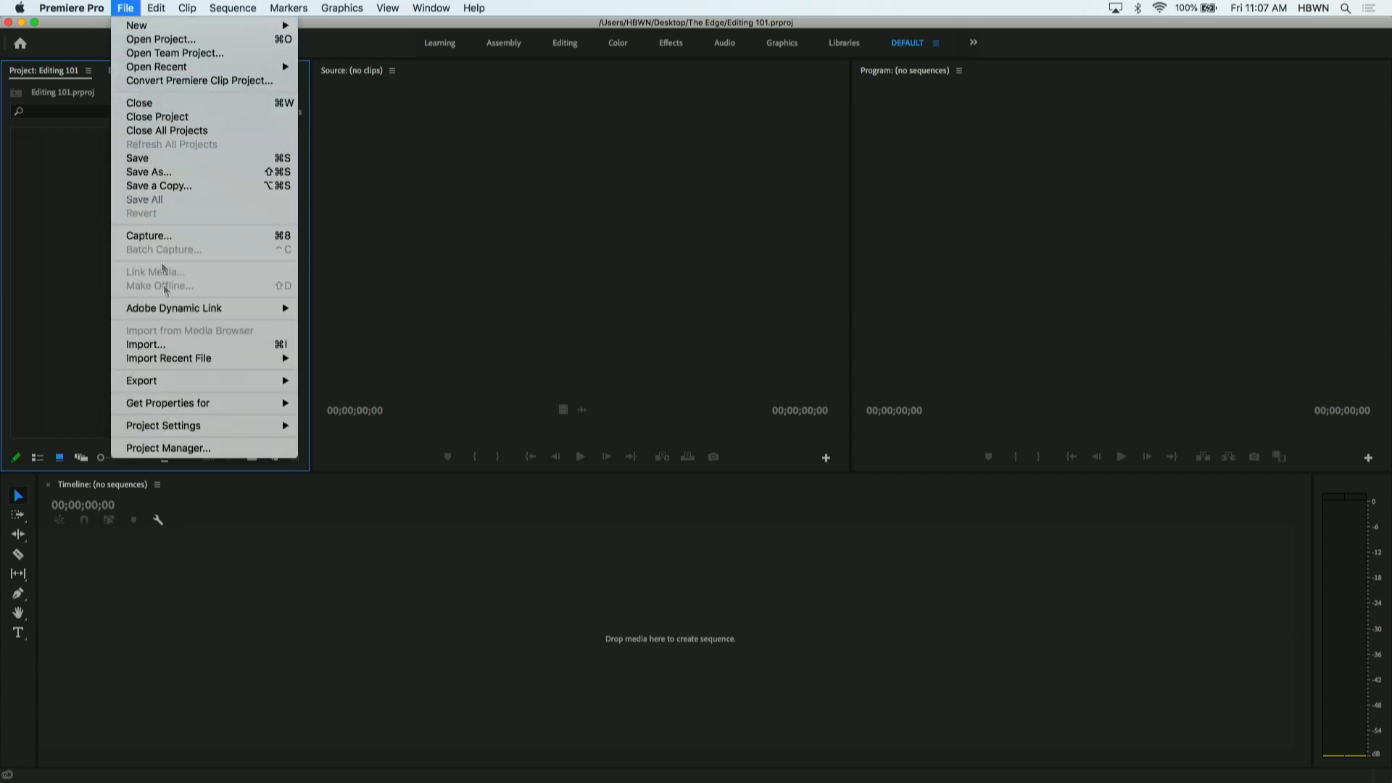
left_click(188, 345)
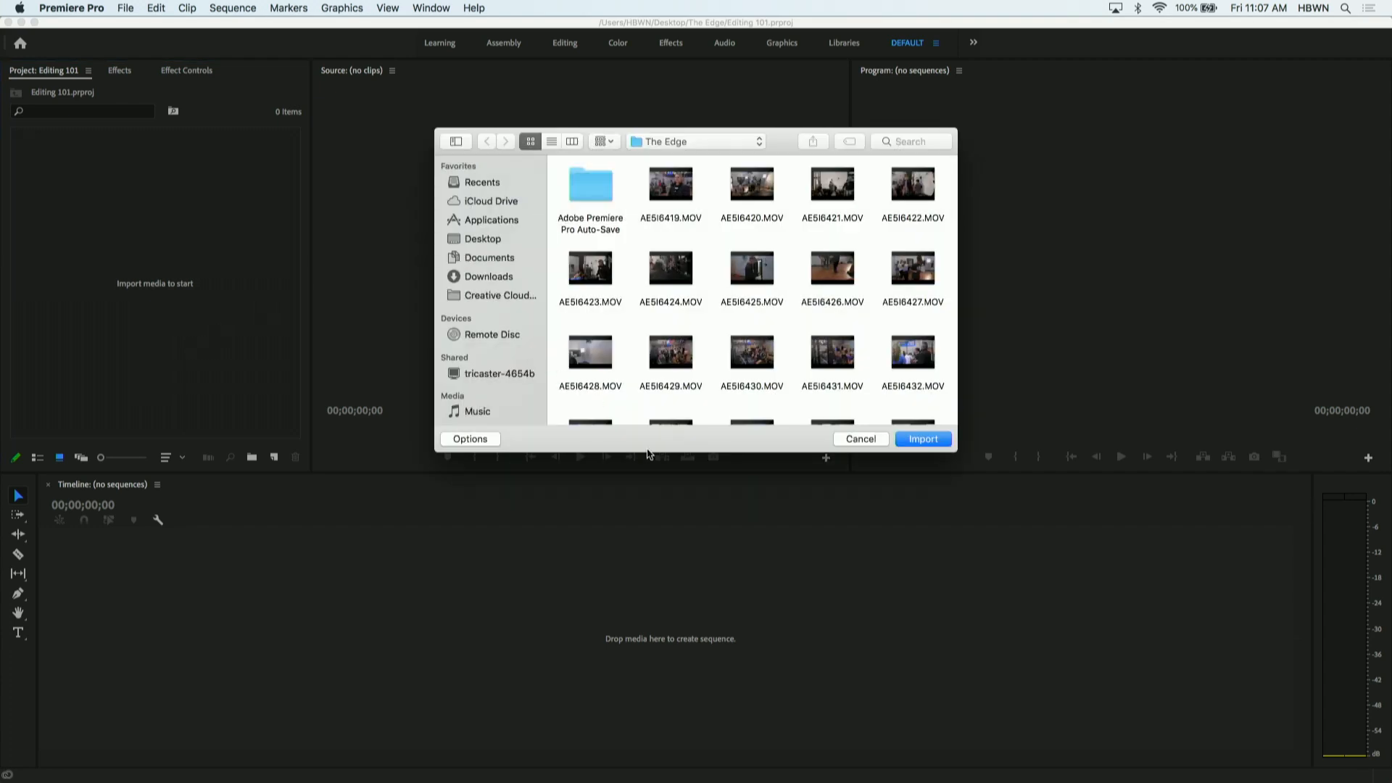
left_click(864, 441)
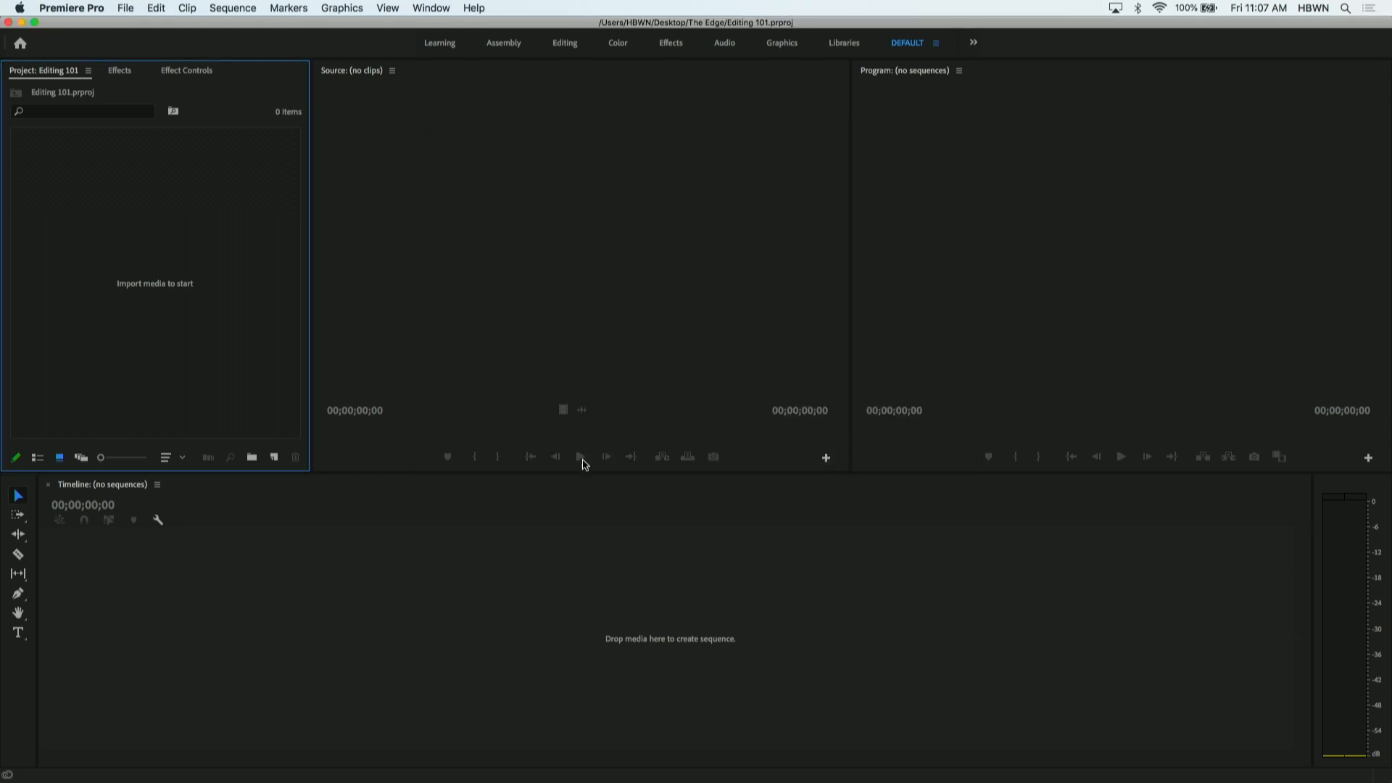
right_click(60, 248)
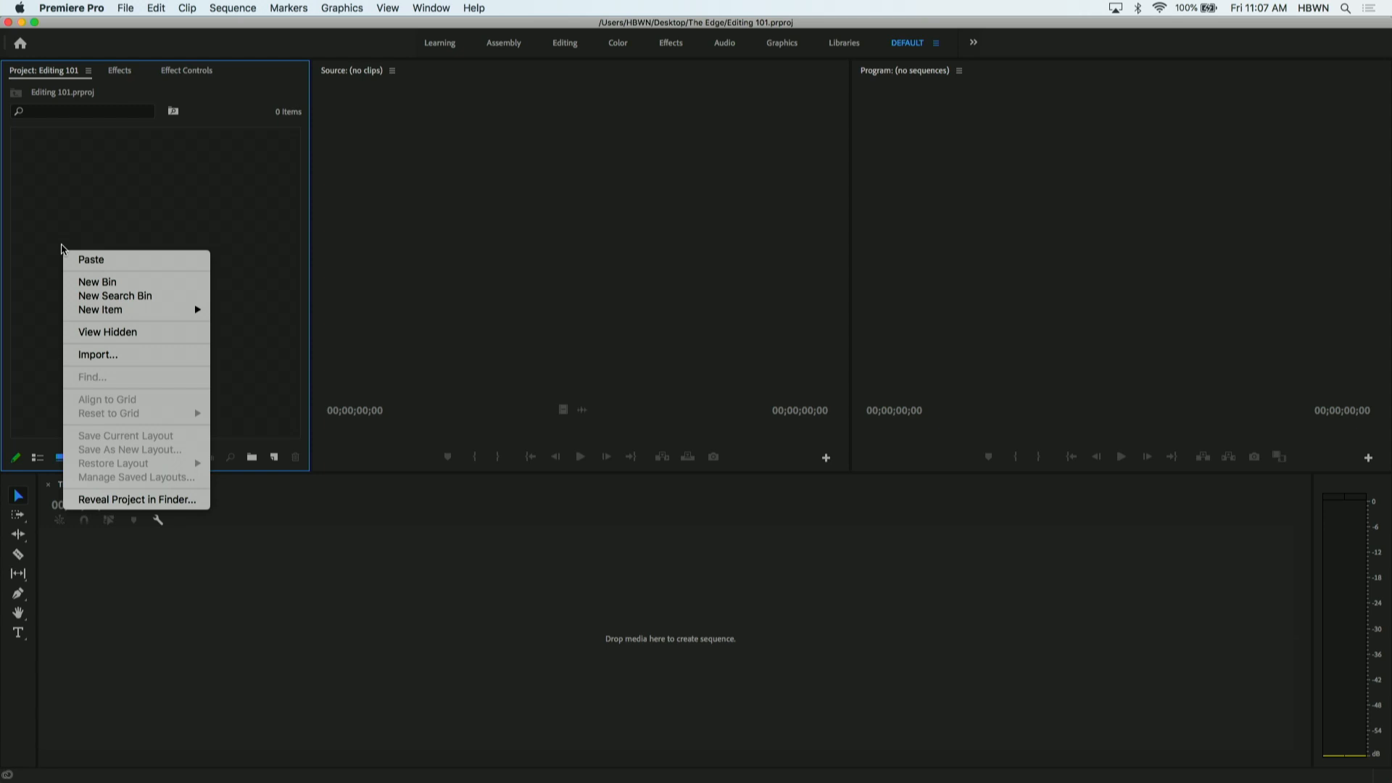
left_click(100, 357)
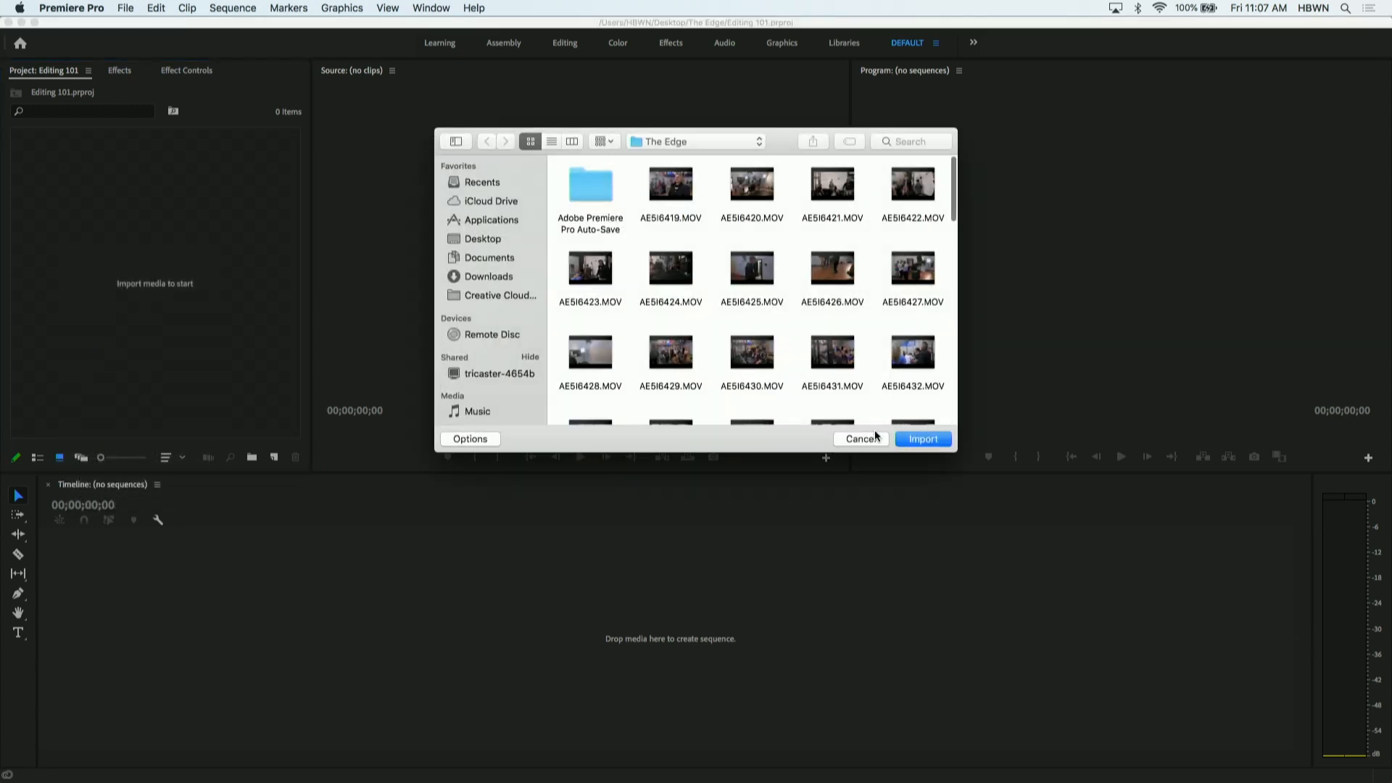
left_click(871, 439)
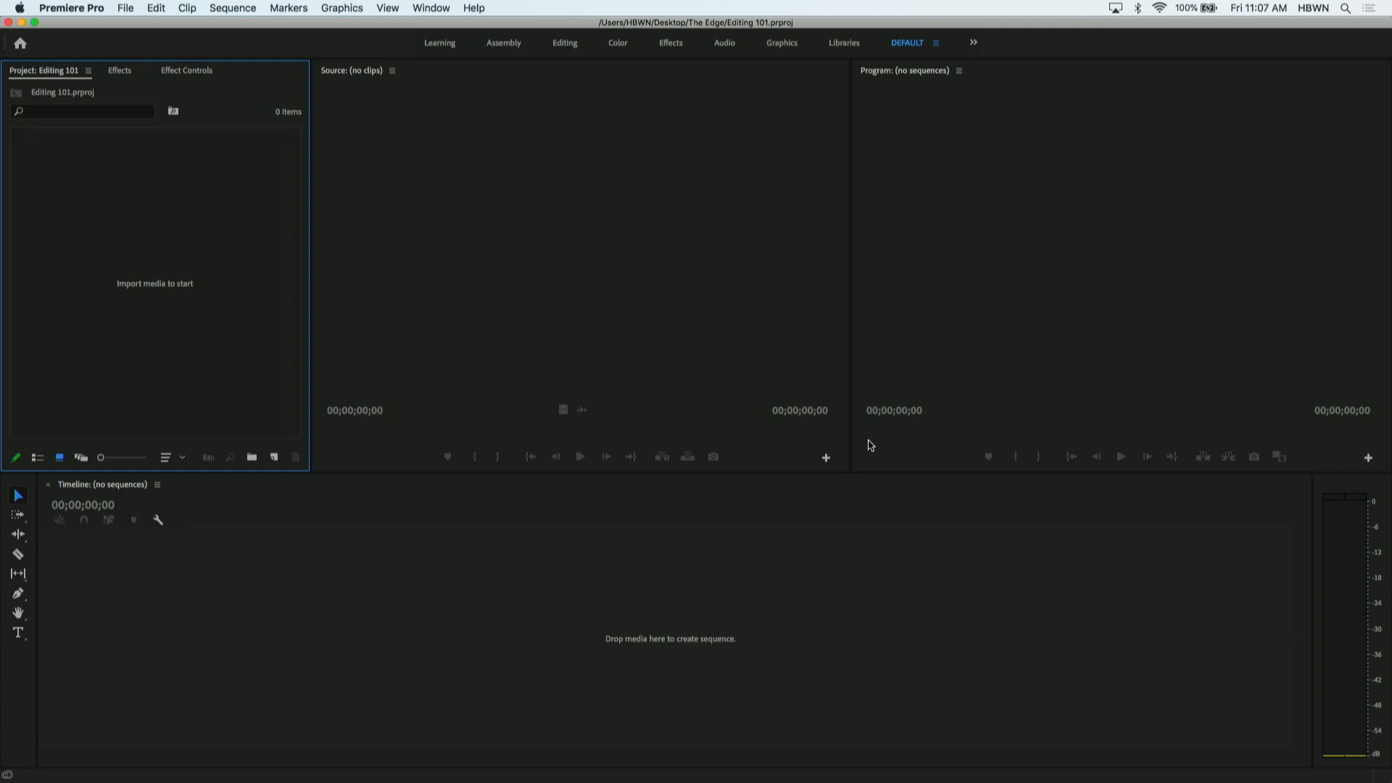
double_click(137, 218)
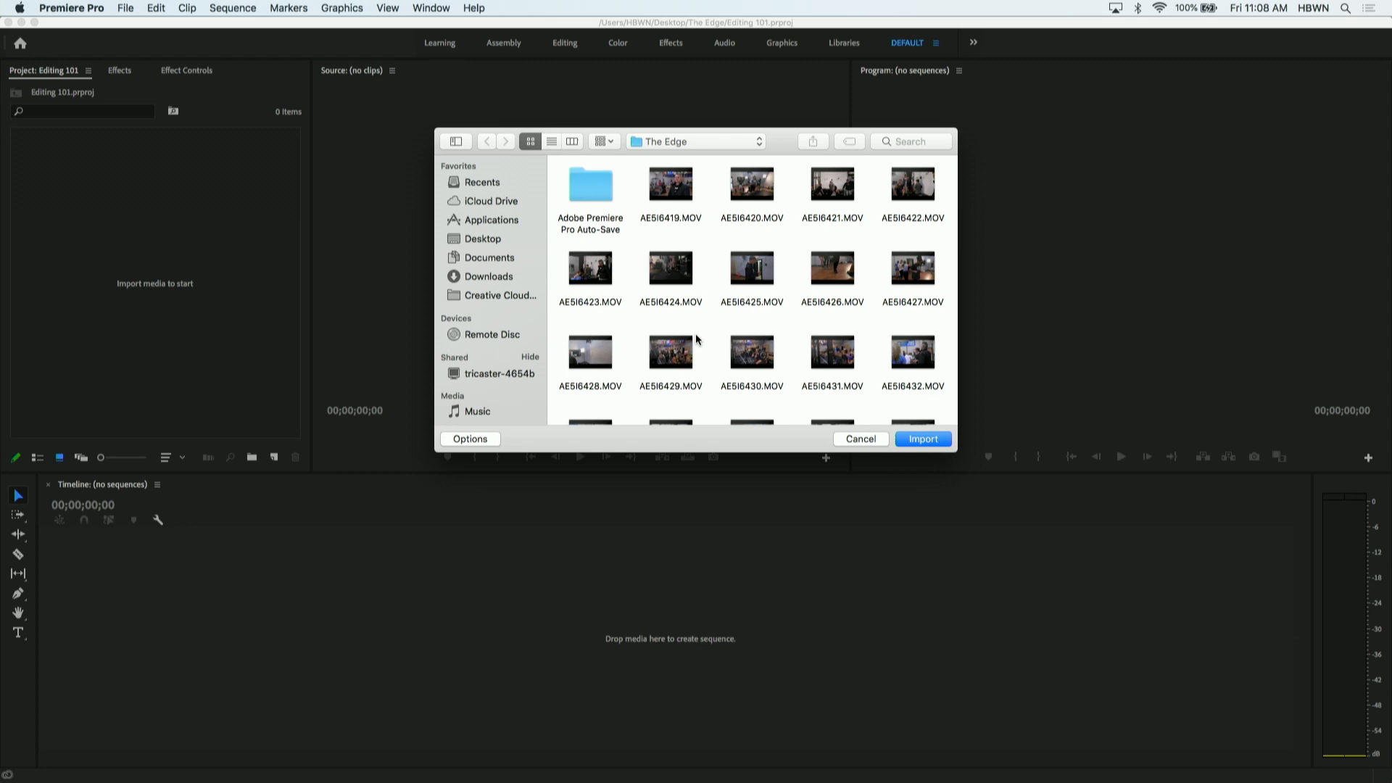
left_click(860, 439)
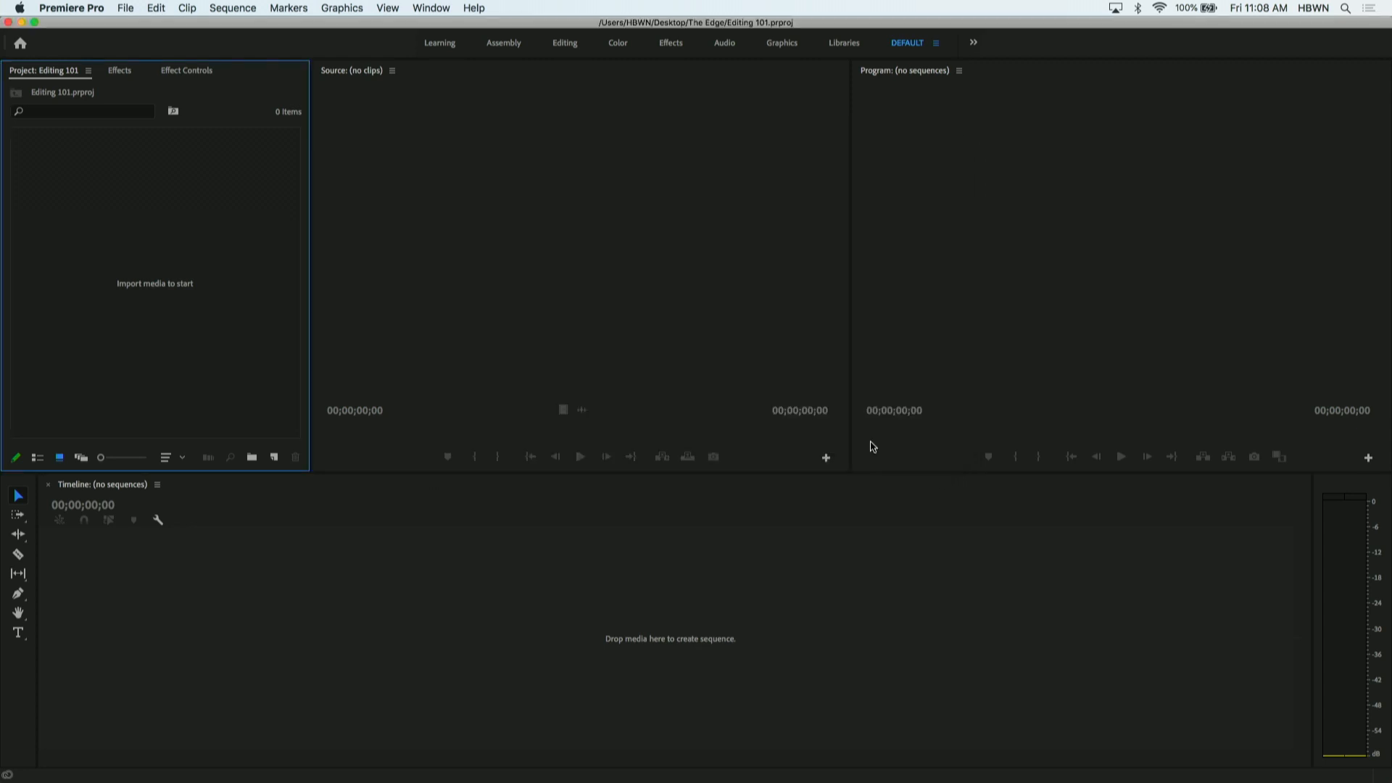
- Import all the MOV clips plus the Lower Thirds and VO's folders from The Edge, excluding the project file and Auto-Save folder
double_click(50, 269)
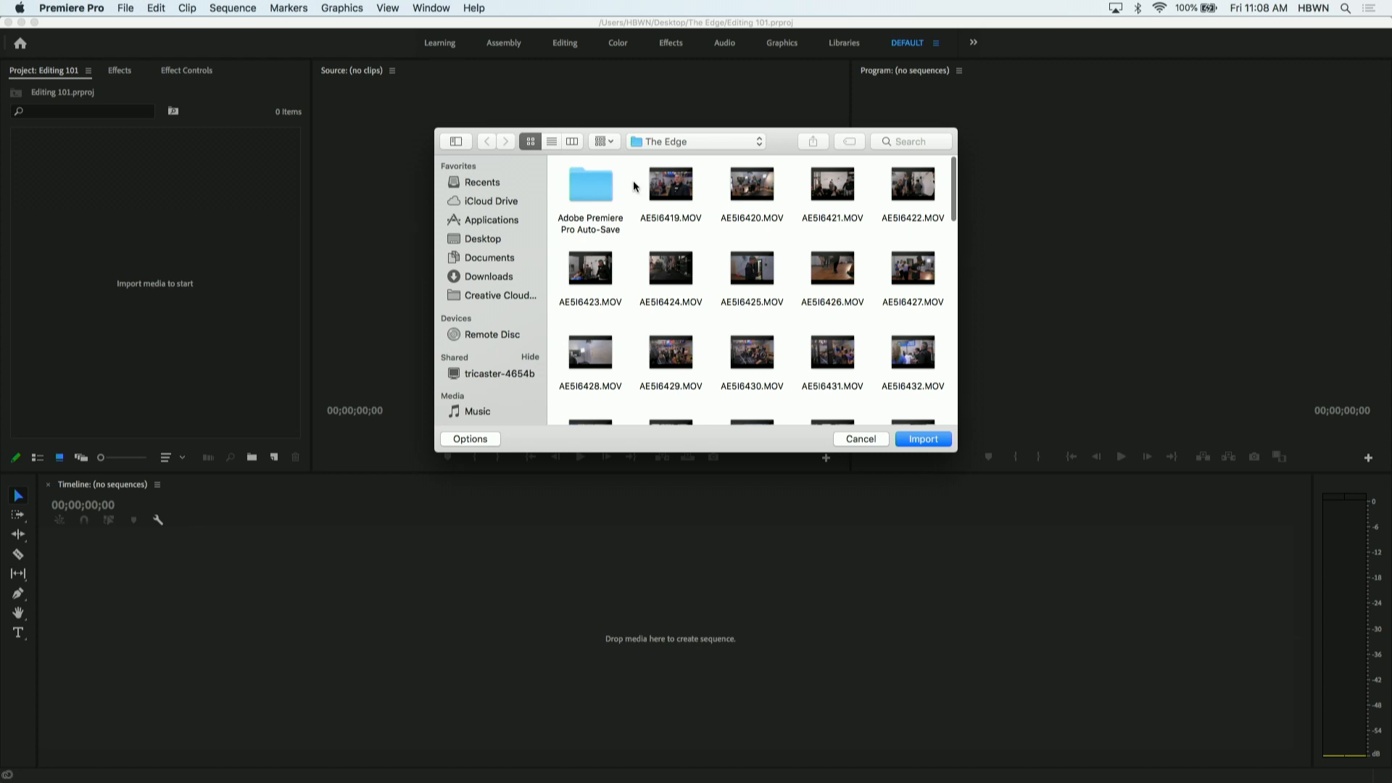
left_click_drag(634, 185, 943, 401)
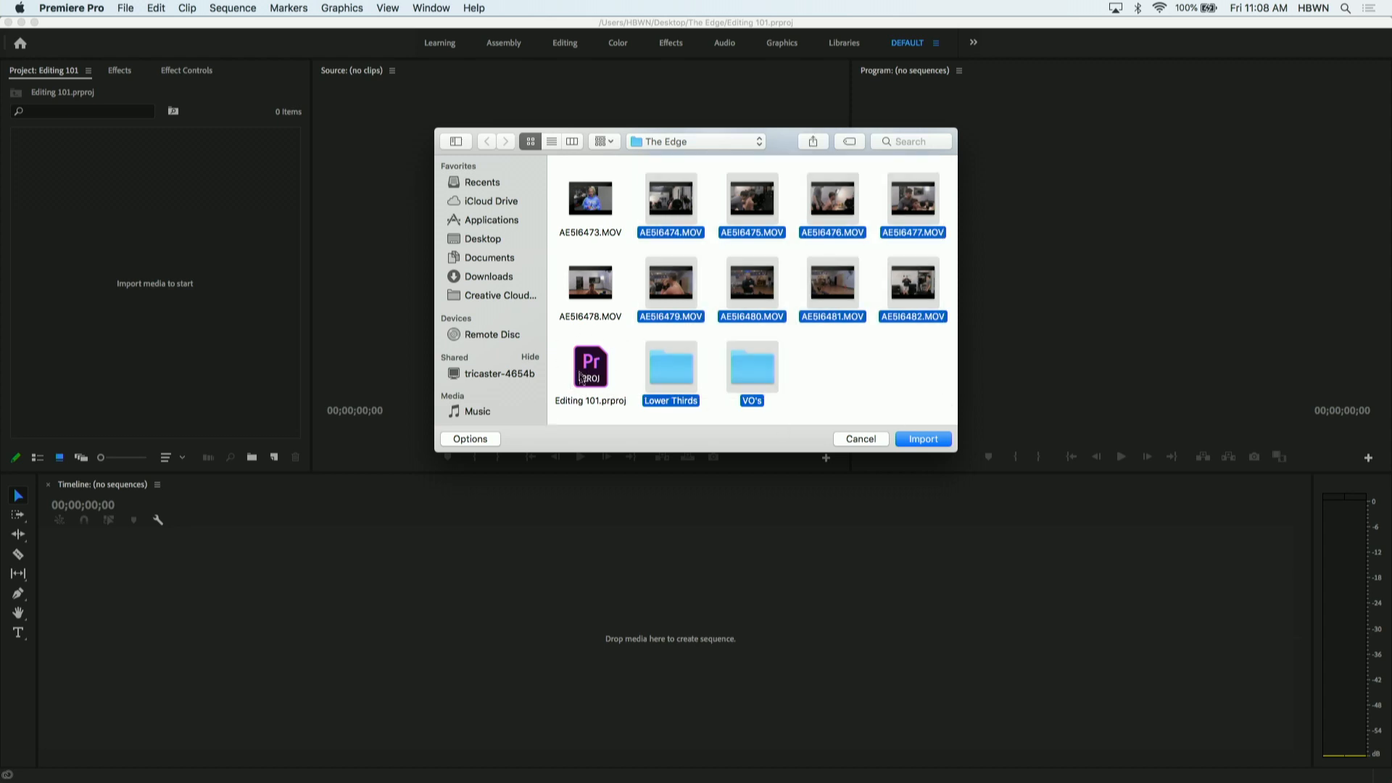
mouse_move(590, 293)
left_click_drag(625, 298, 567, 252)
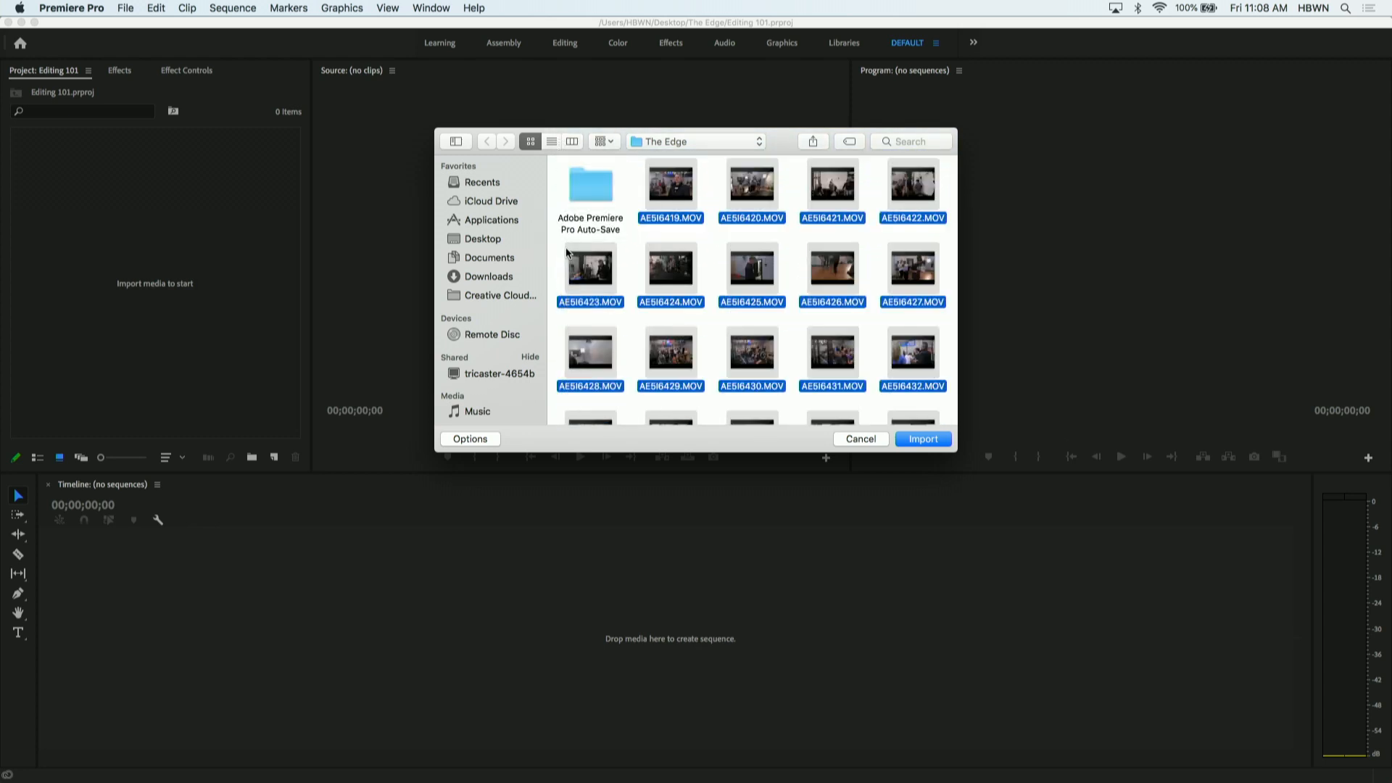
left_click(924, 440)
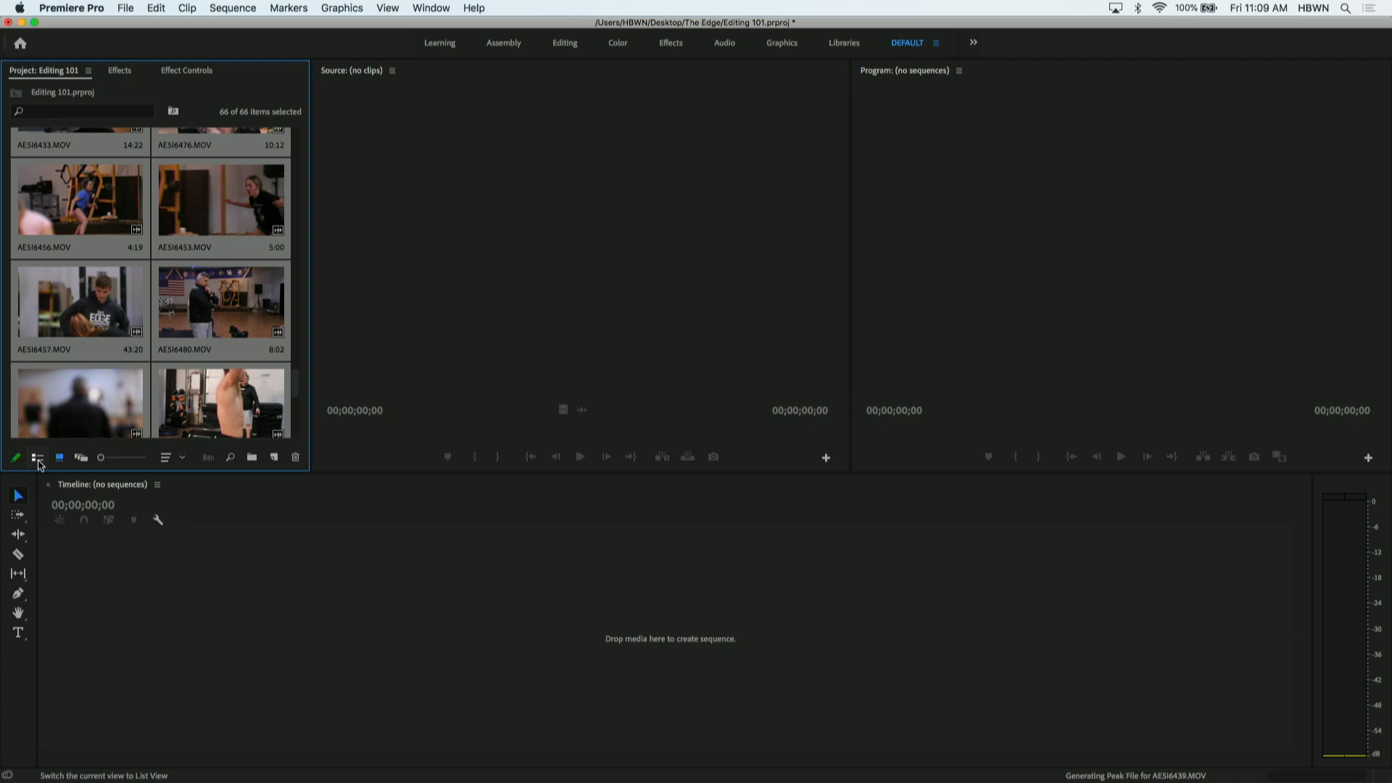
- Compare icon and list views of the imported media, keep list view, and select only AE5I6421.MOV
left_click(39, 464)
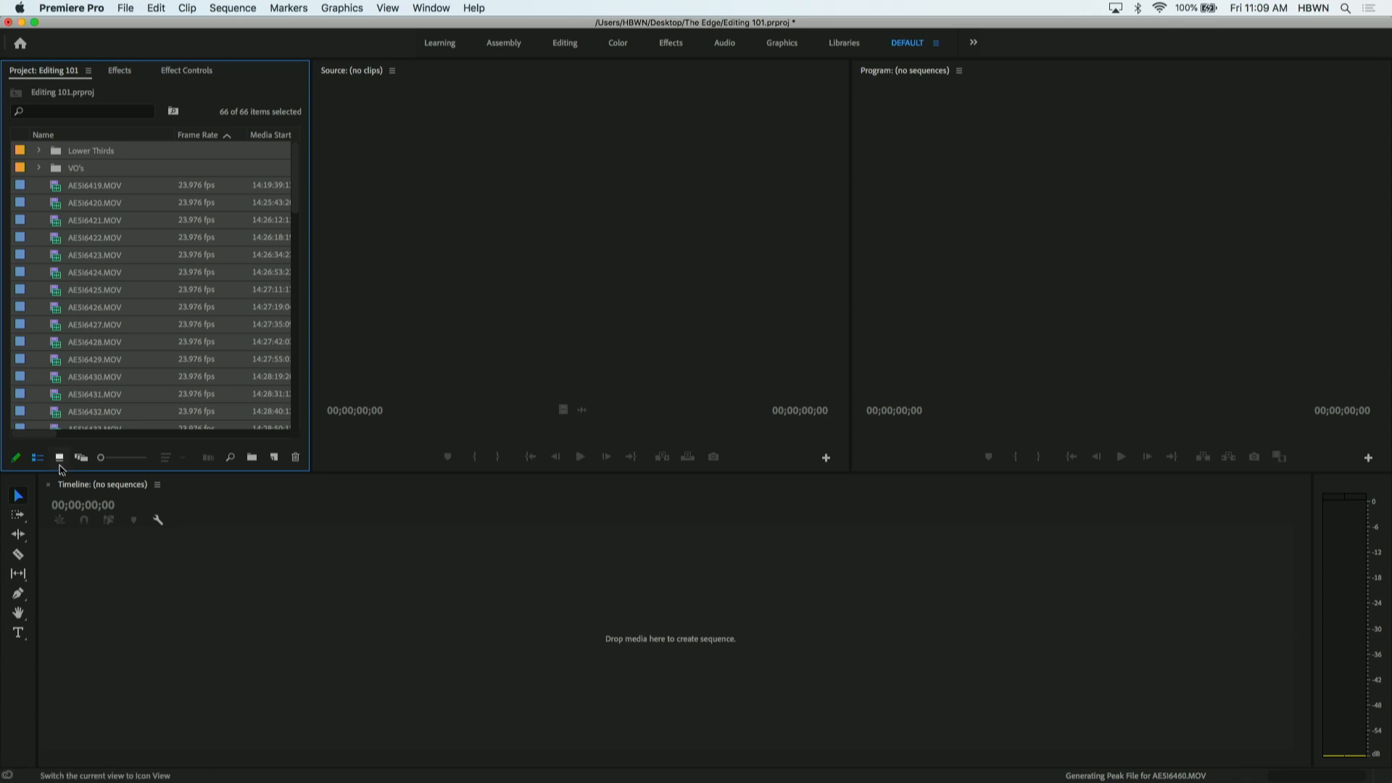
left_click(59, 464)
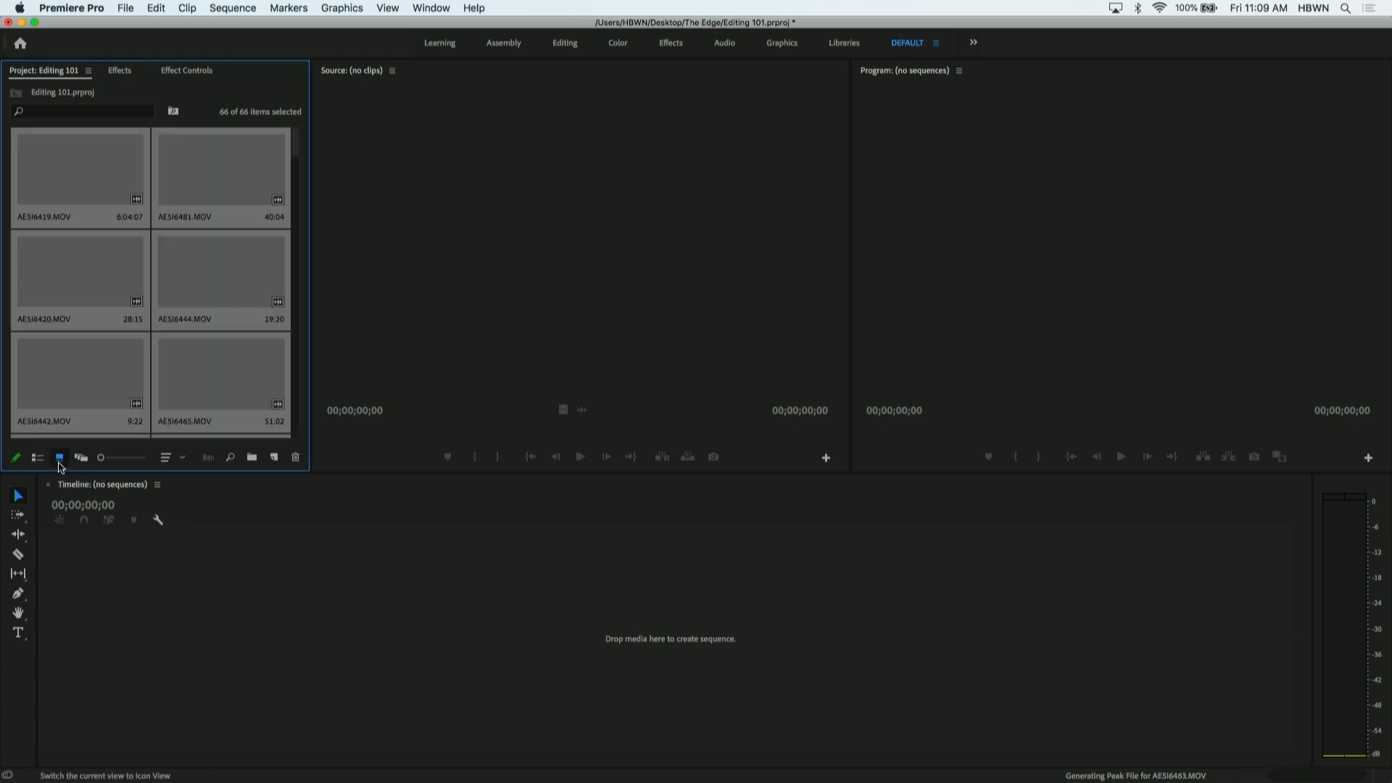
left_click(37, 459)
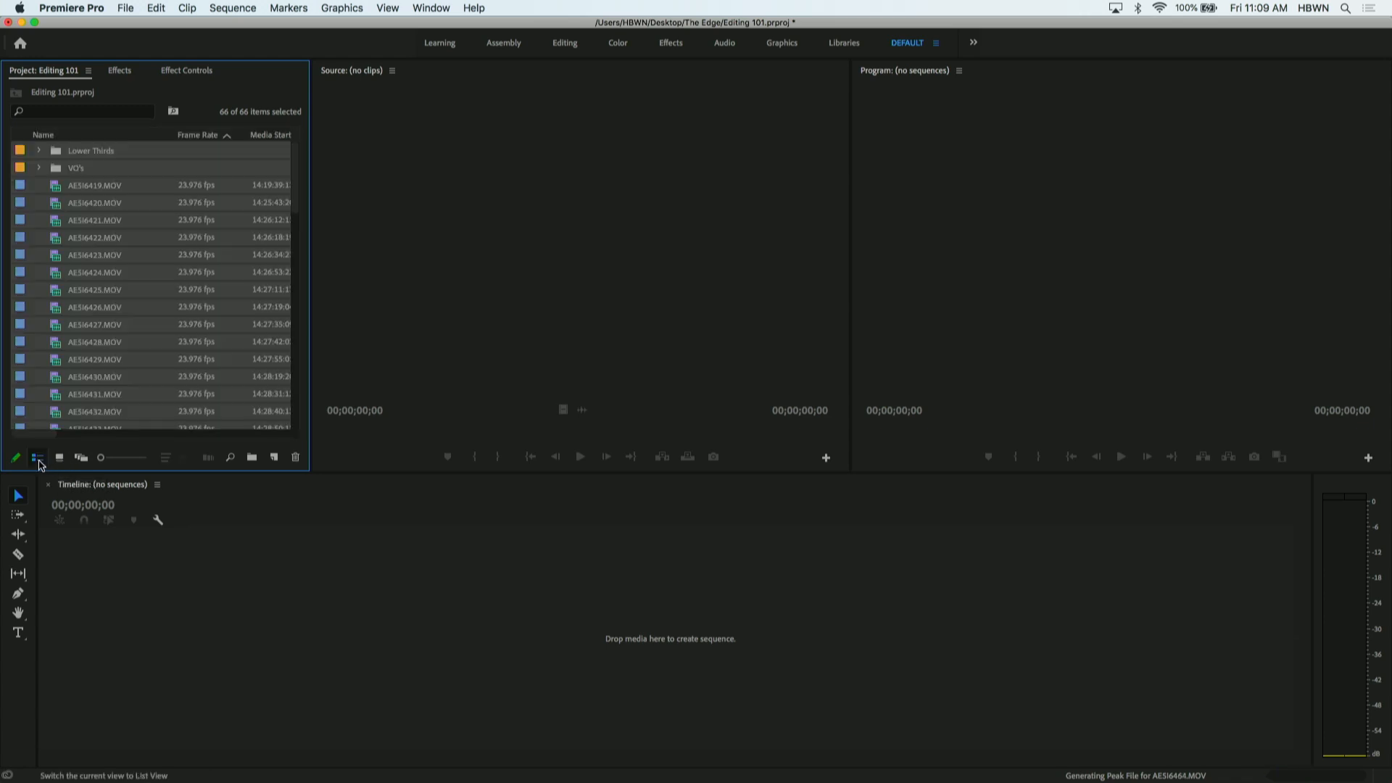
left_click(148, 217)
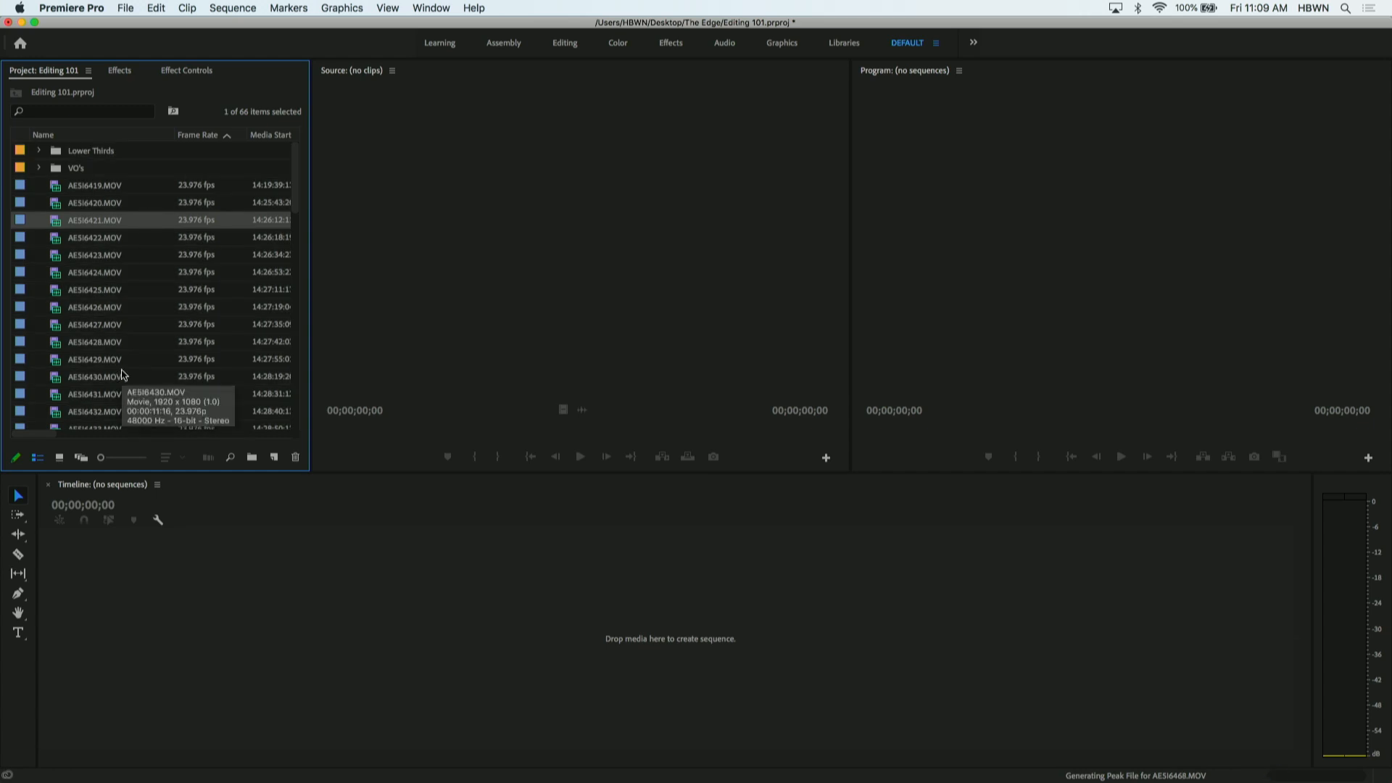
- Open AE5I6419.MOV in the Source monitor and check the contents of the VO's bin, leaving it collapsed
double_click(58, 190)
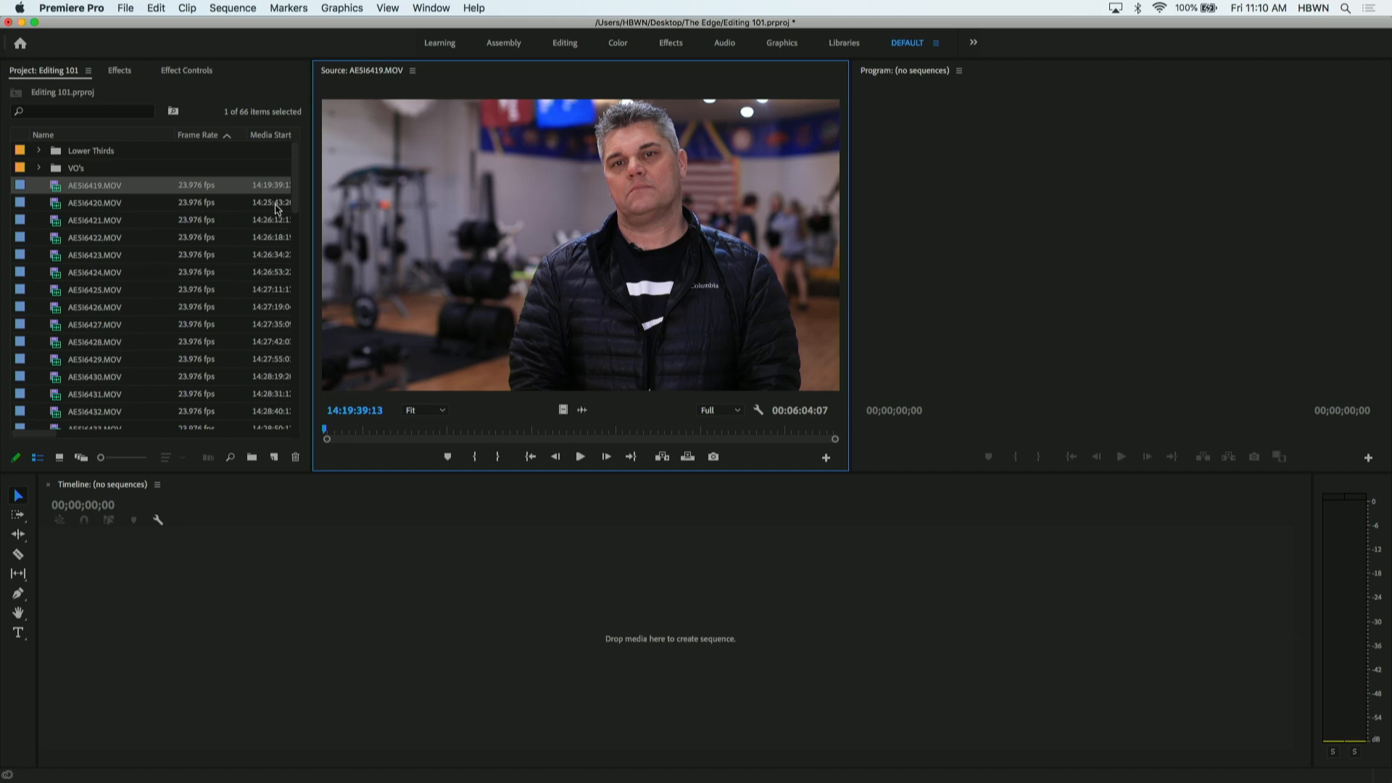
left_click_drag(296, 203, 282, 168)
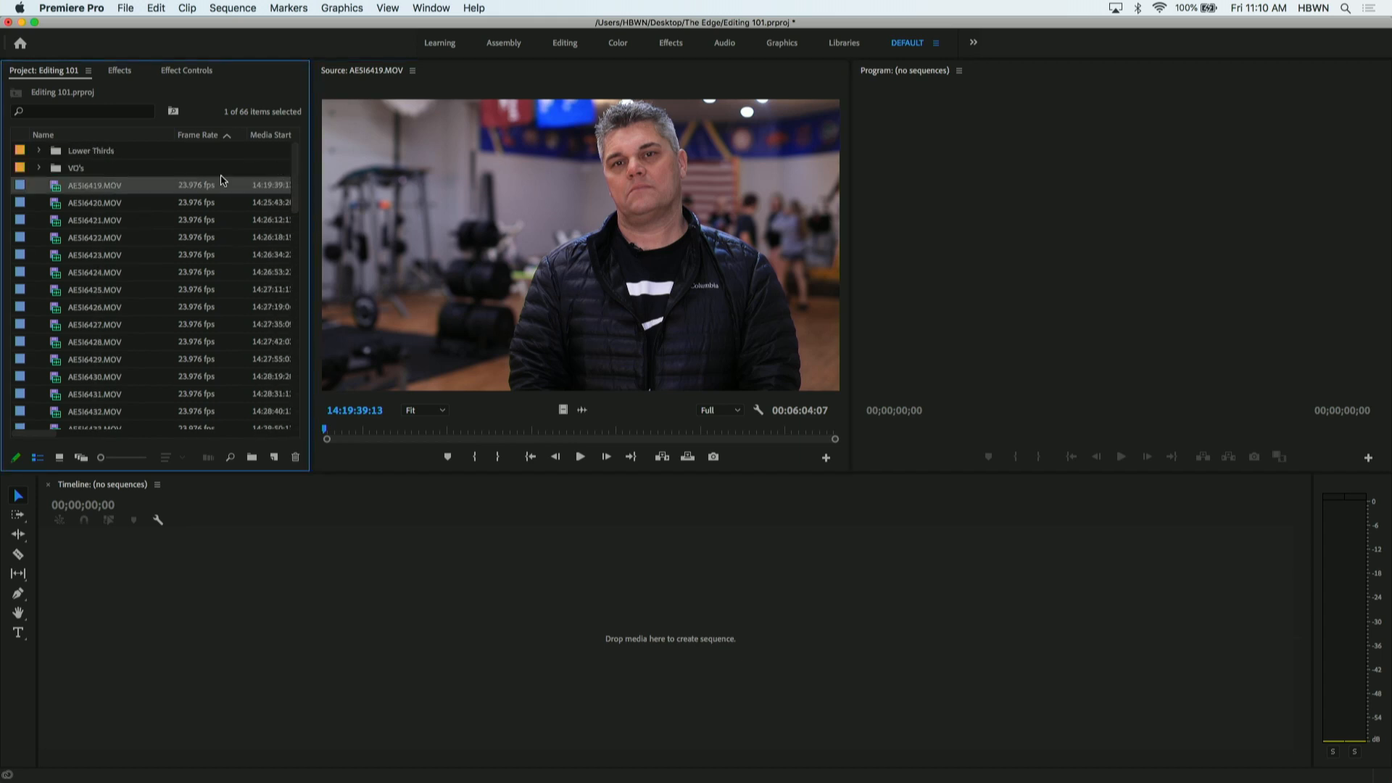
left_click(39, 169)
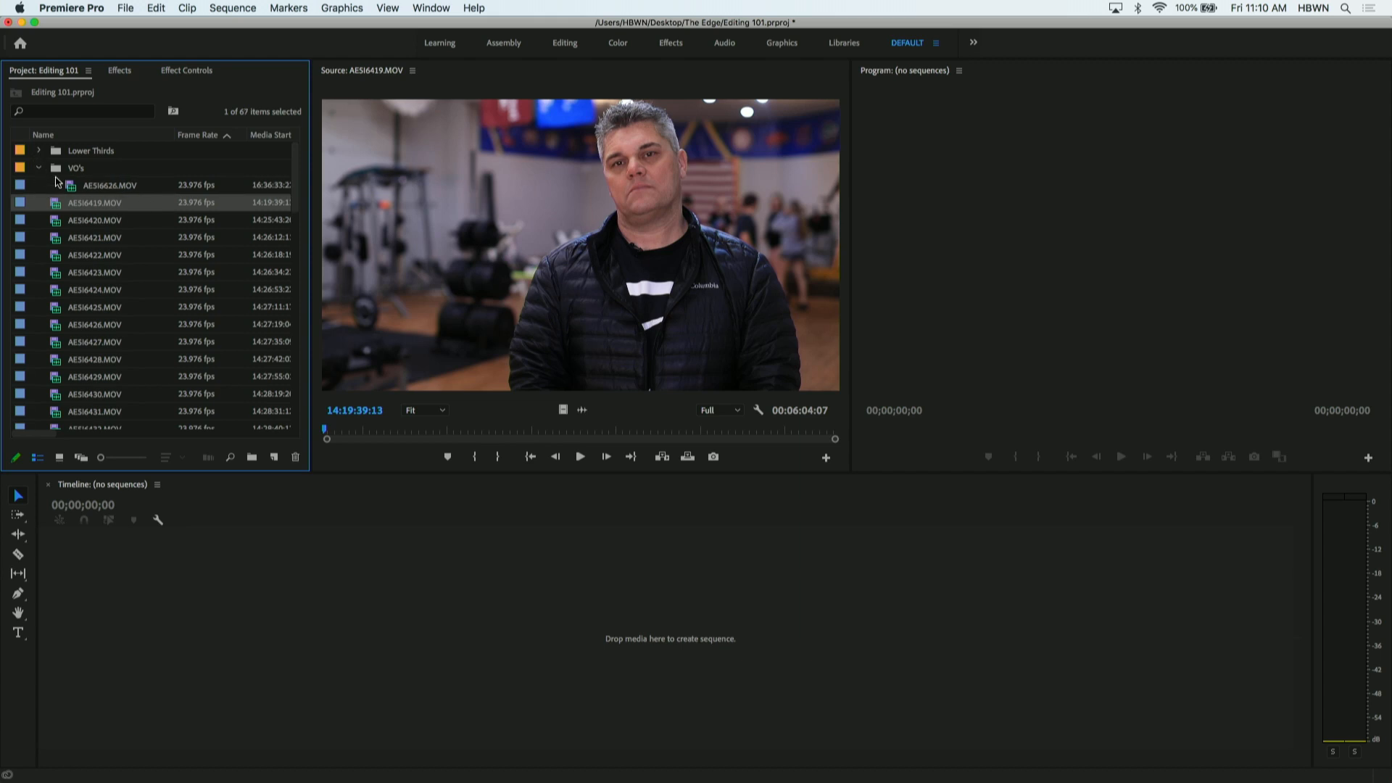
left_click(39, 169)
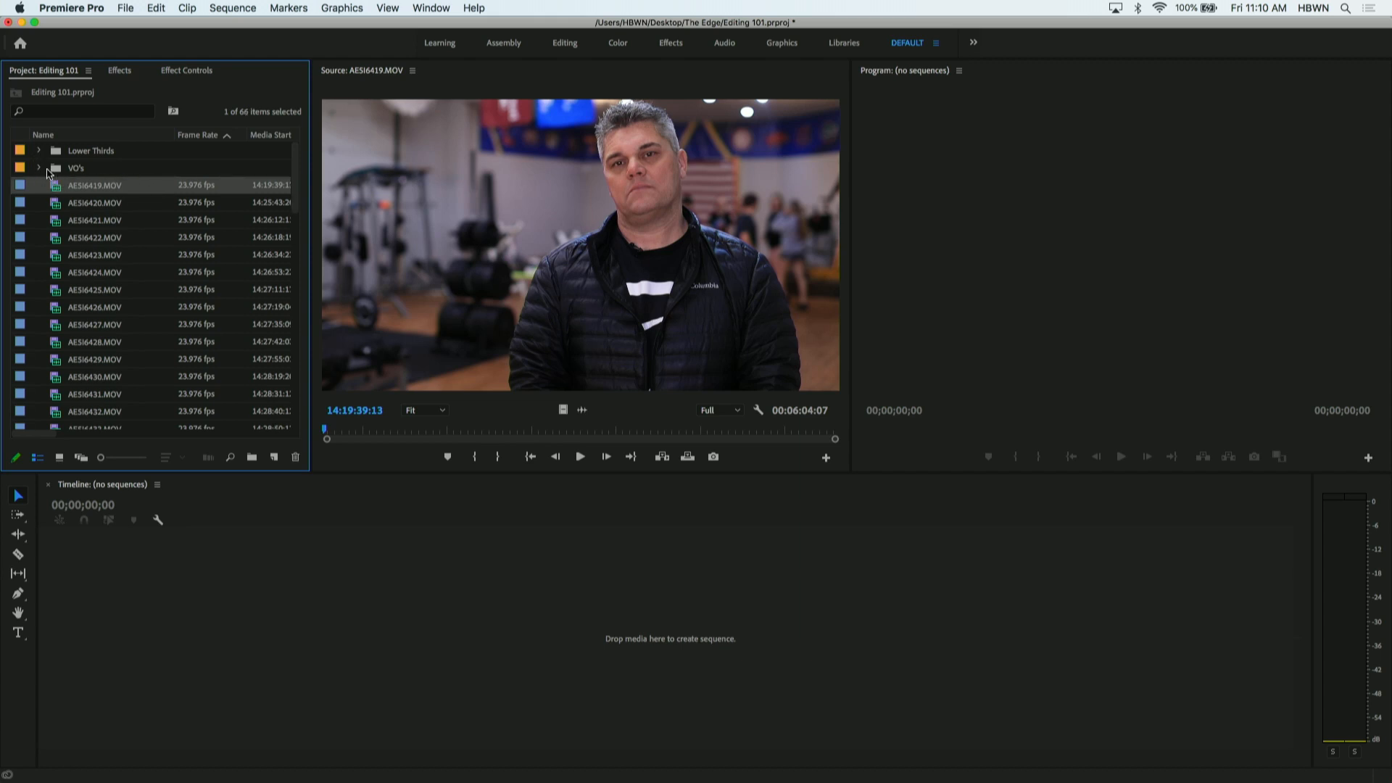
left_click(39, 169)
left_click(40, 169)
mouse_move(56, 190)
- Scrub AE5I6419.MOV to about 14:23:45:12, and preview the beginning of AE5I6420.MOV in the Source monitor
left_click(576, 199)
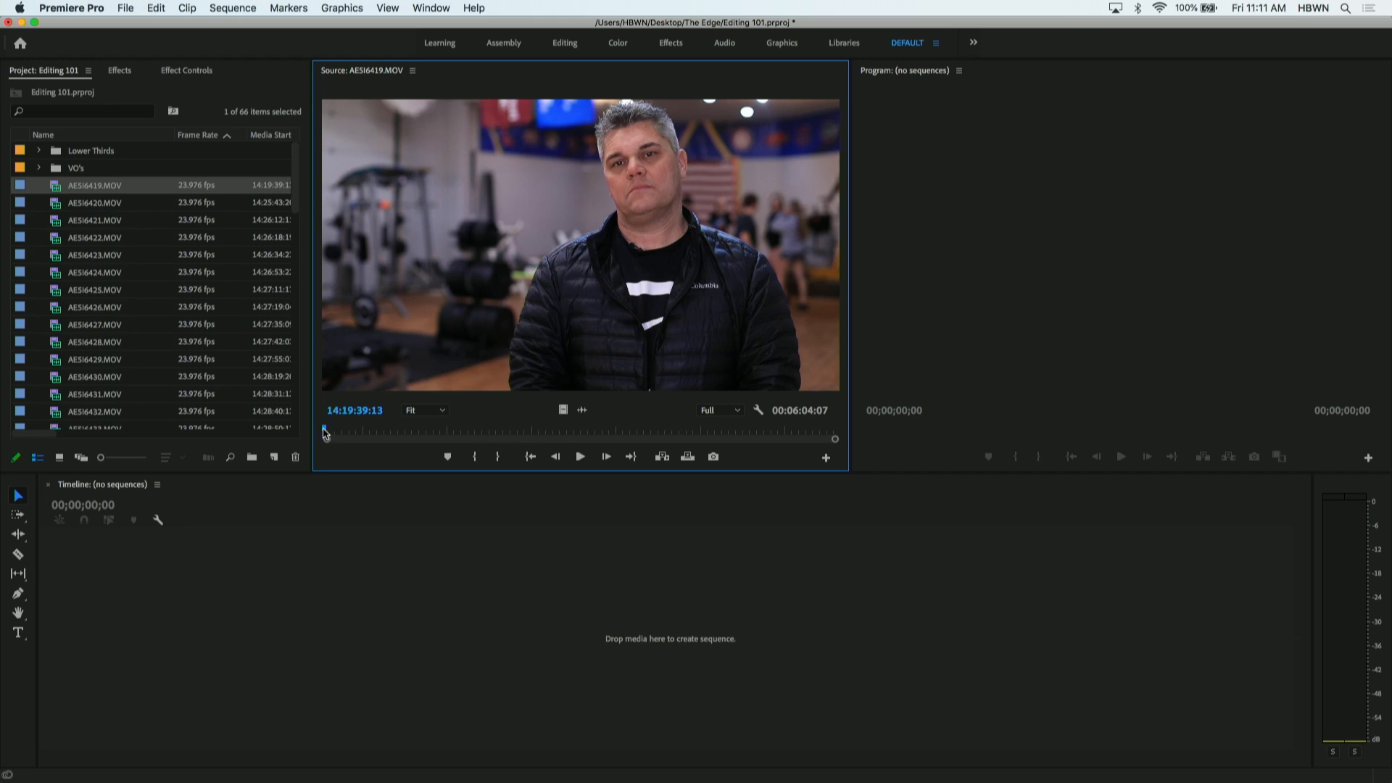
left_click_drag(325, 433, 672, 433)
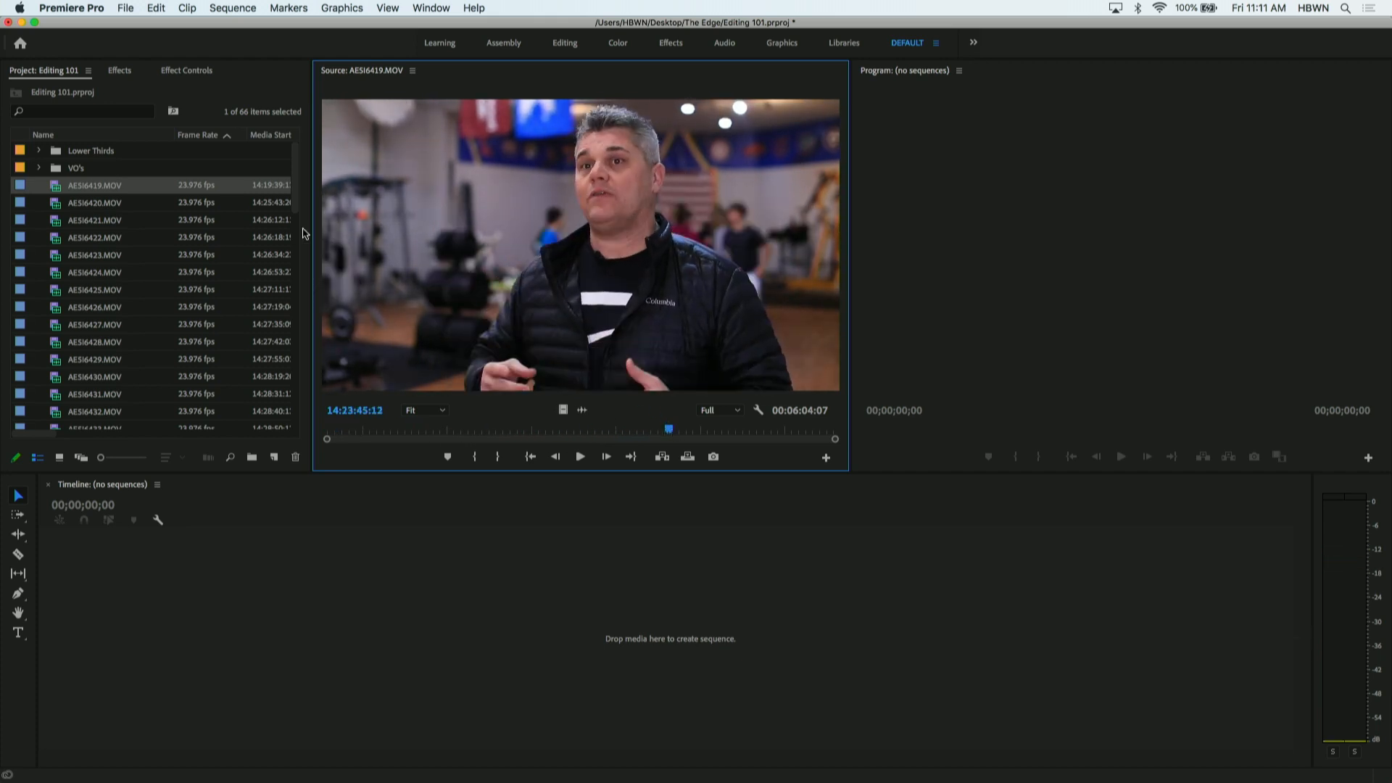
double_click(57, 206)
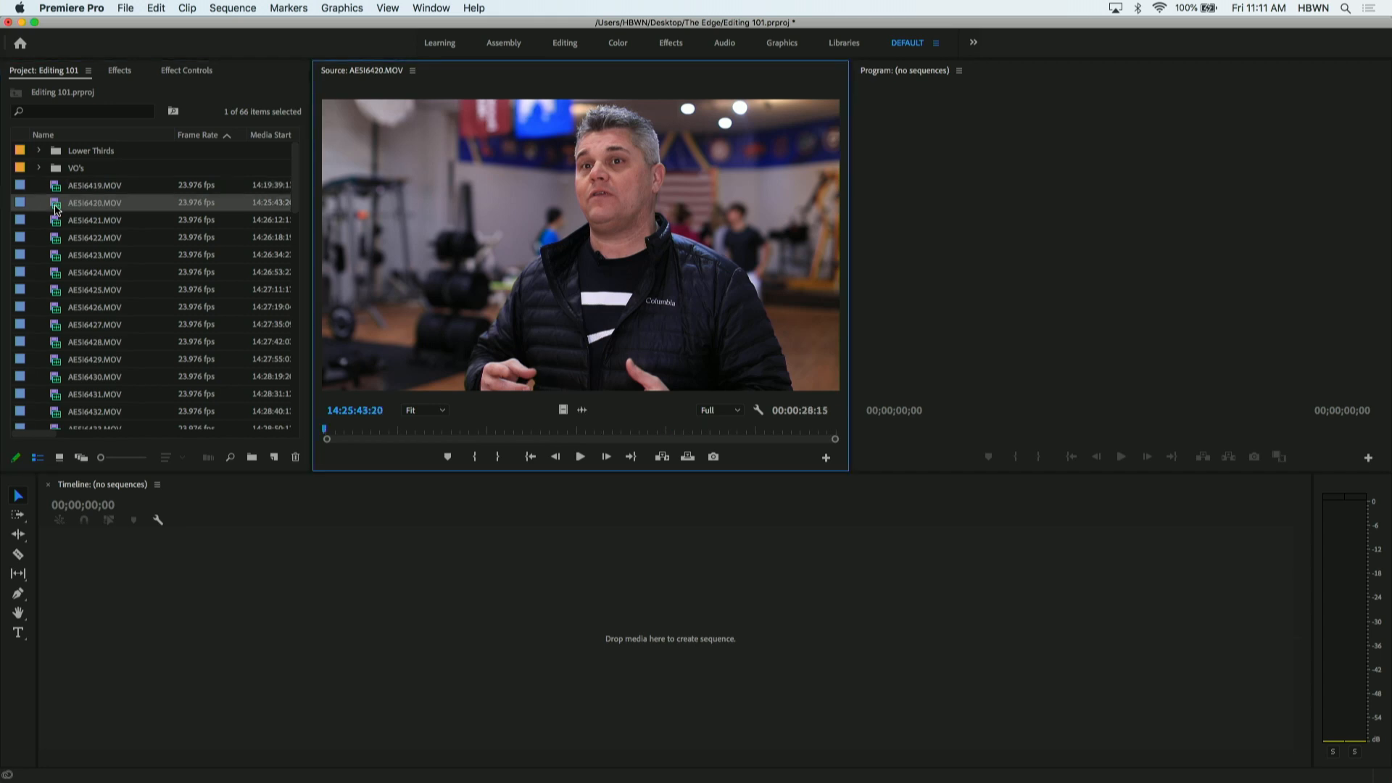
left_click_drag(332, 430, 330, 400)
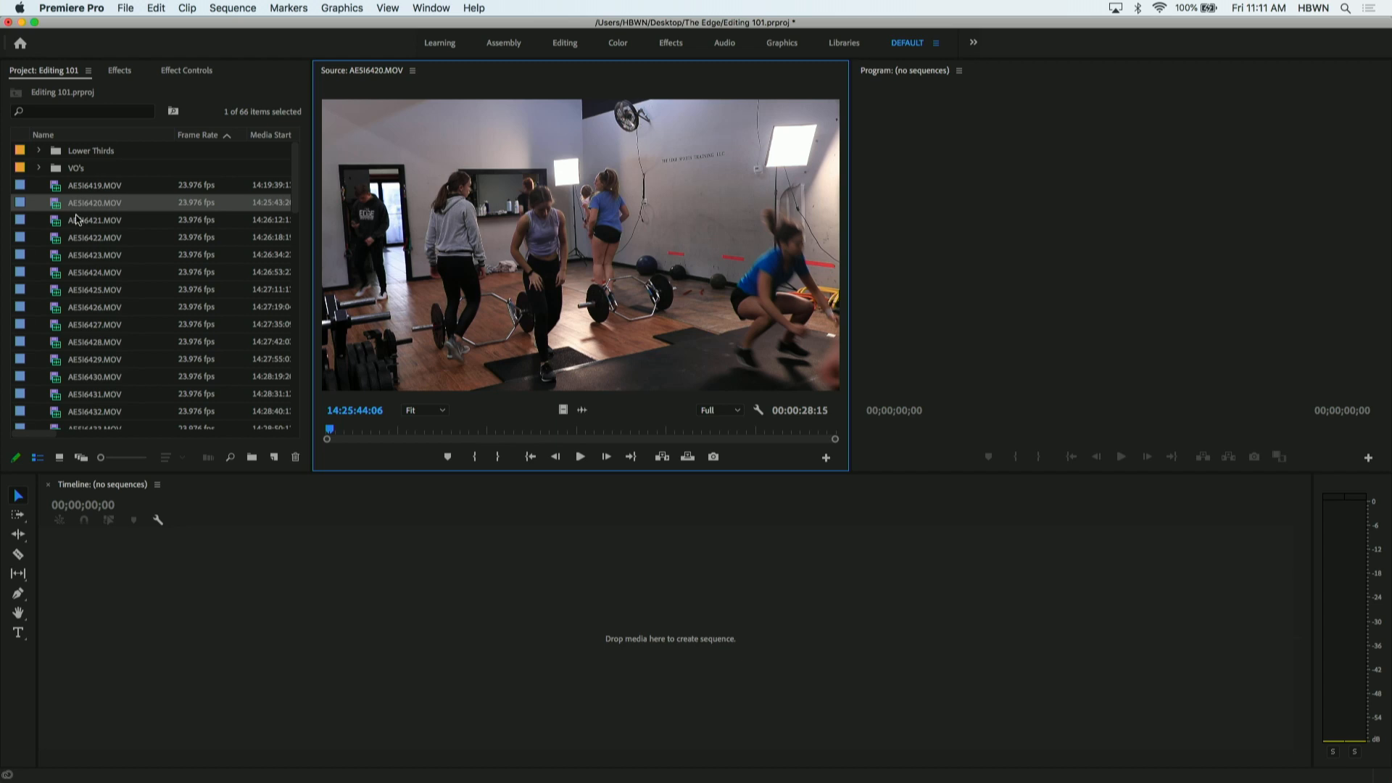
- Reopen AE5I6419.MOV in the Source monitor, scrub to about 14:21:13:04, and play it in short stretches, leaving playback paused
double_click(59, 187)
left_click_drag(421, 431, 455, 432)
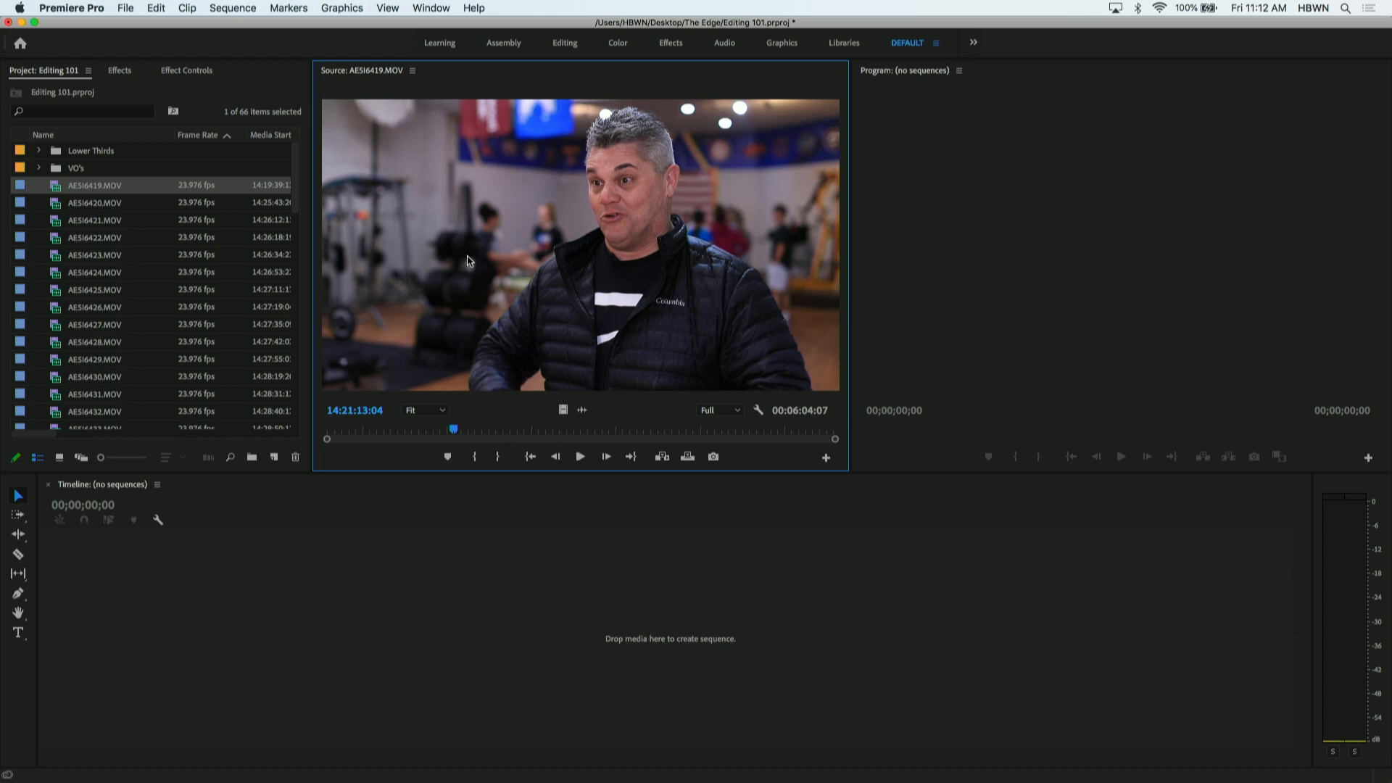
key("space")
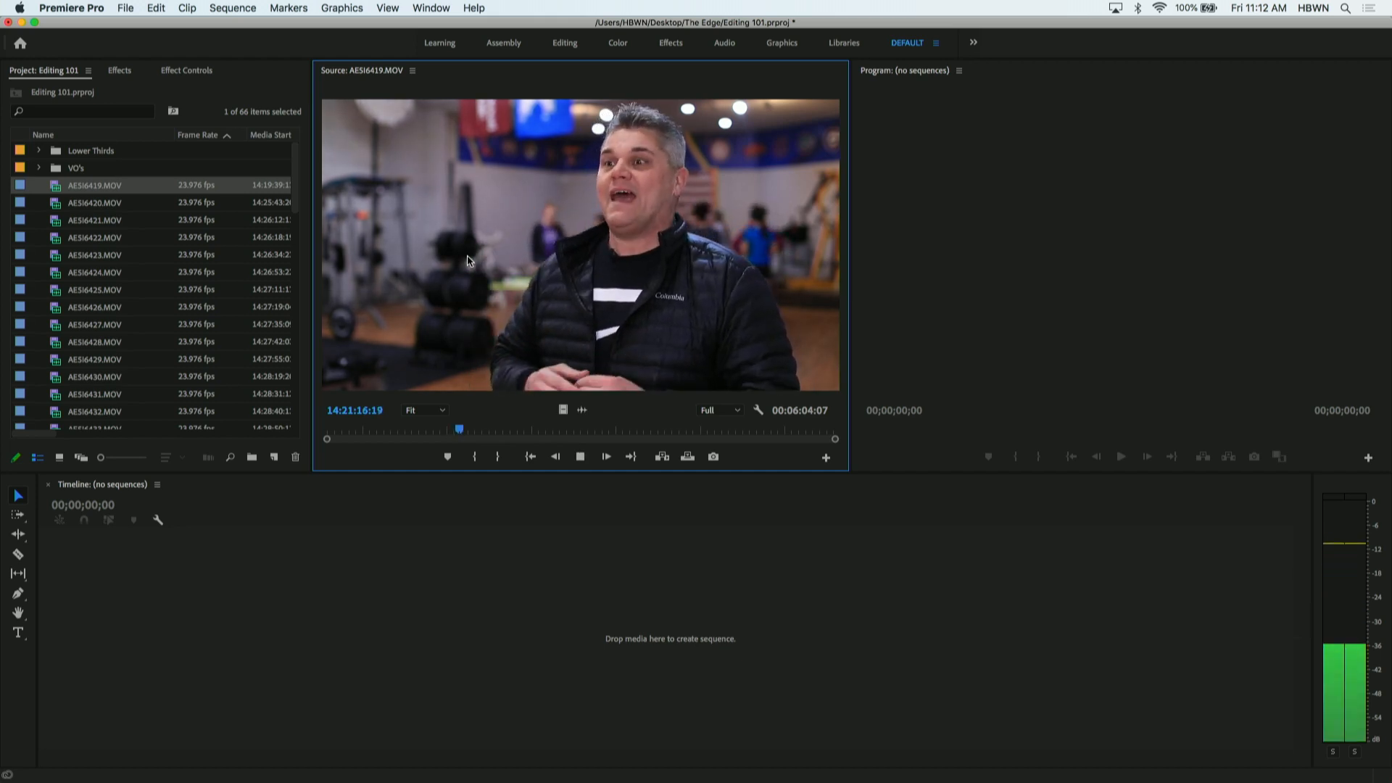
key("space")
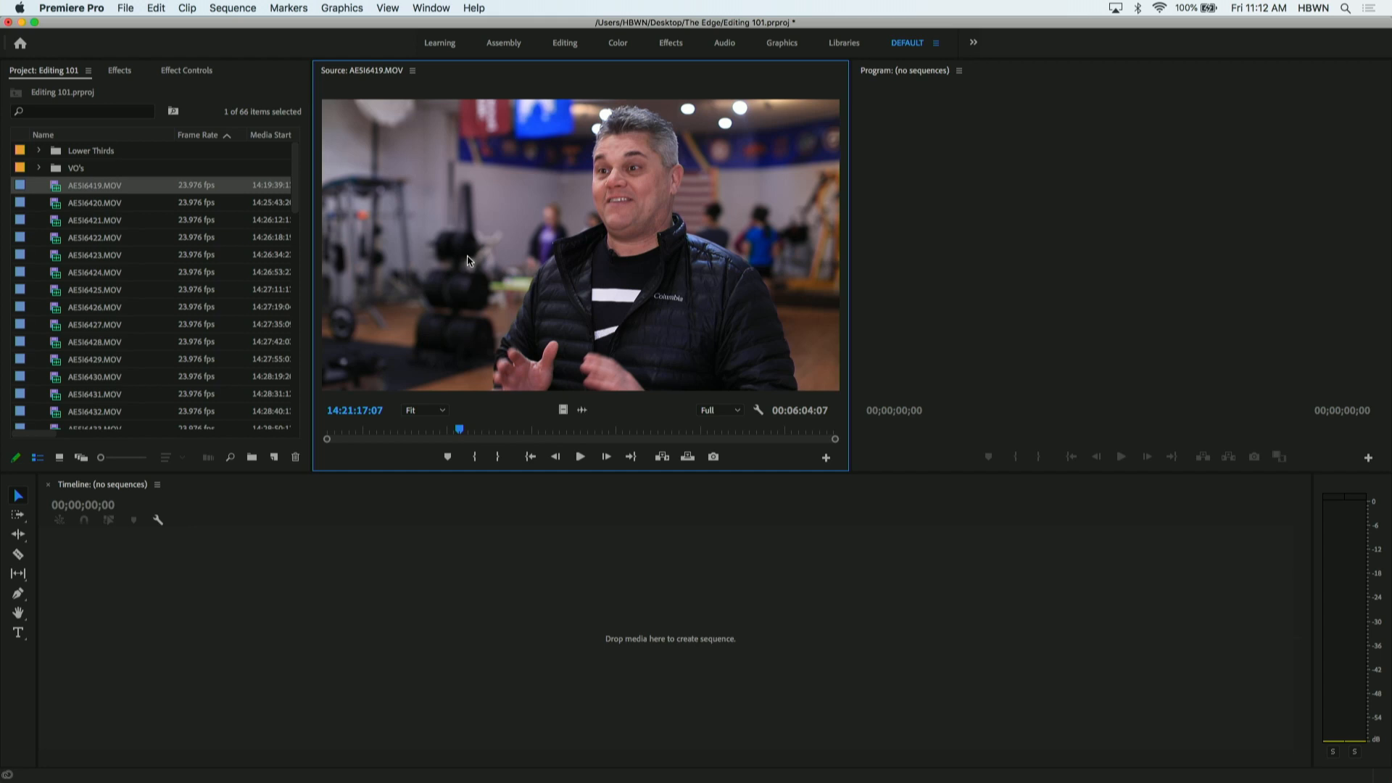
left_click(581, 457)
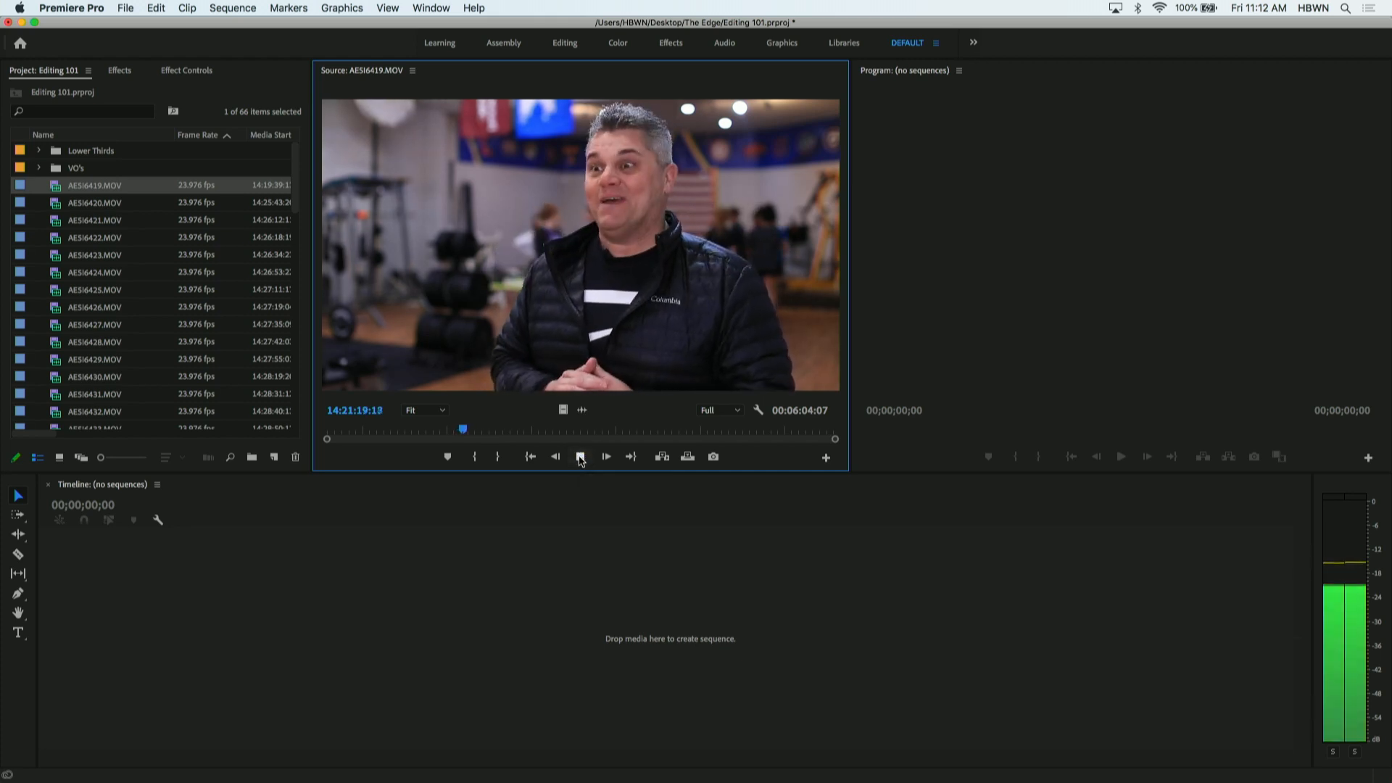
left_click(581, 456)
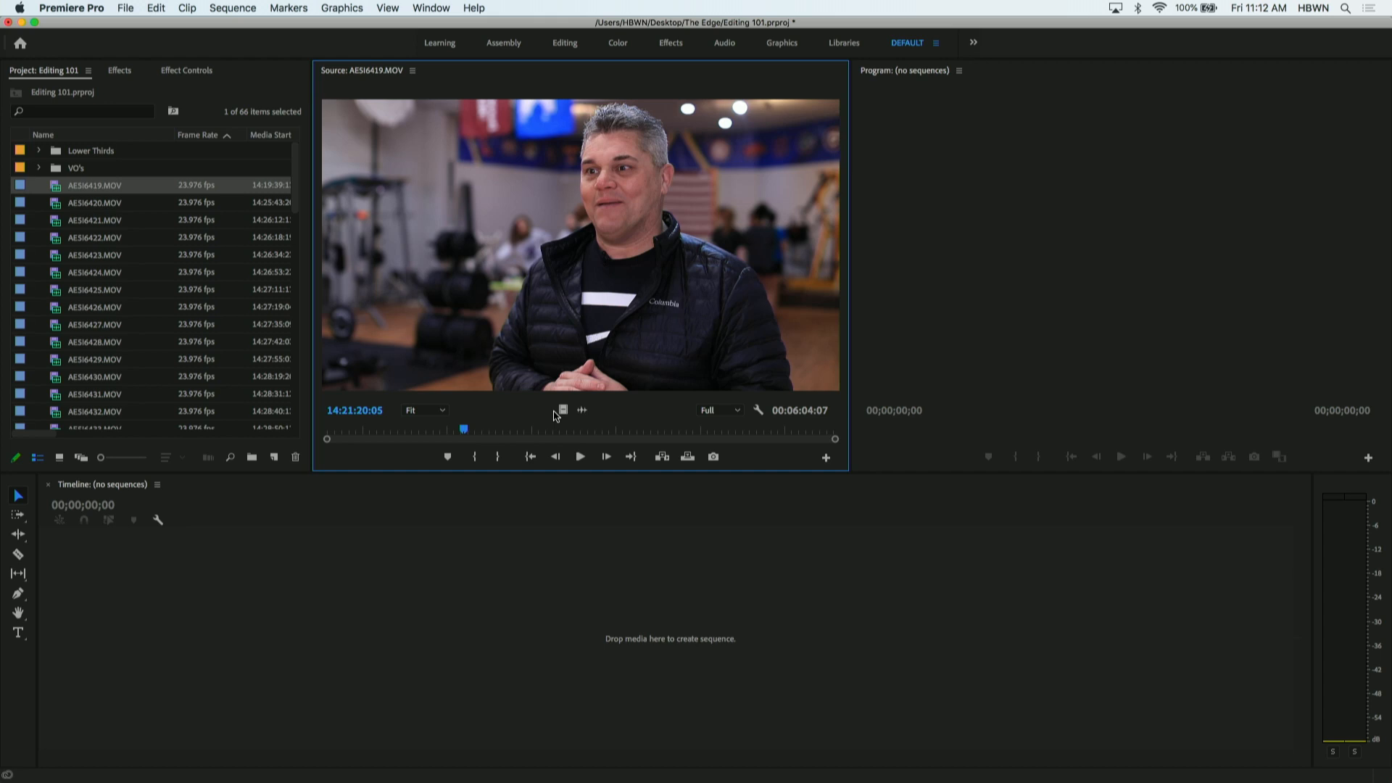
key("space")
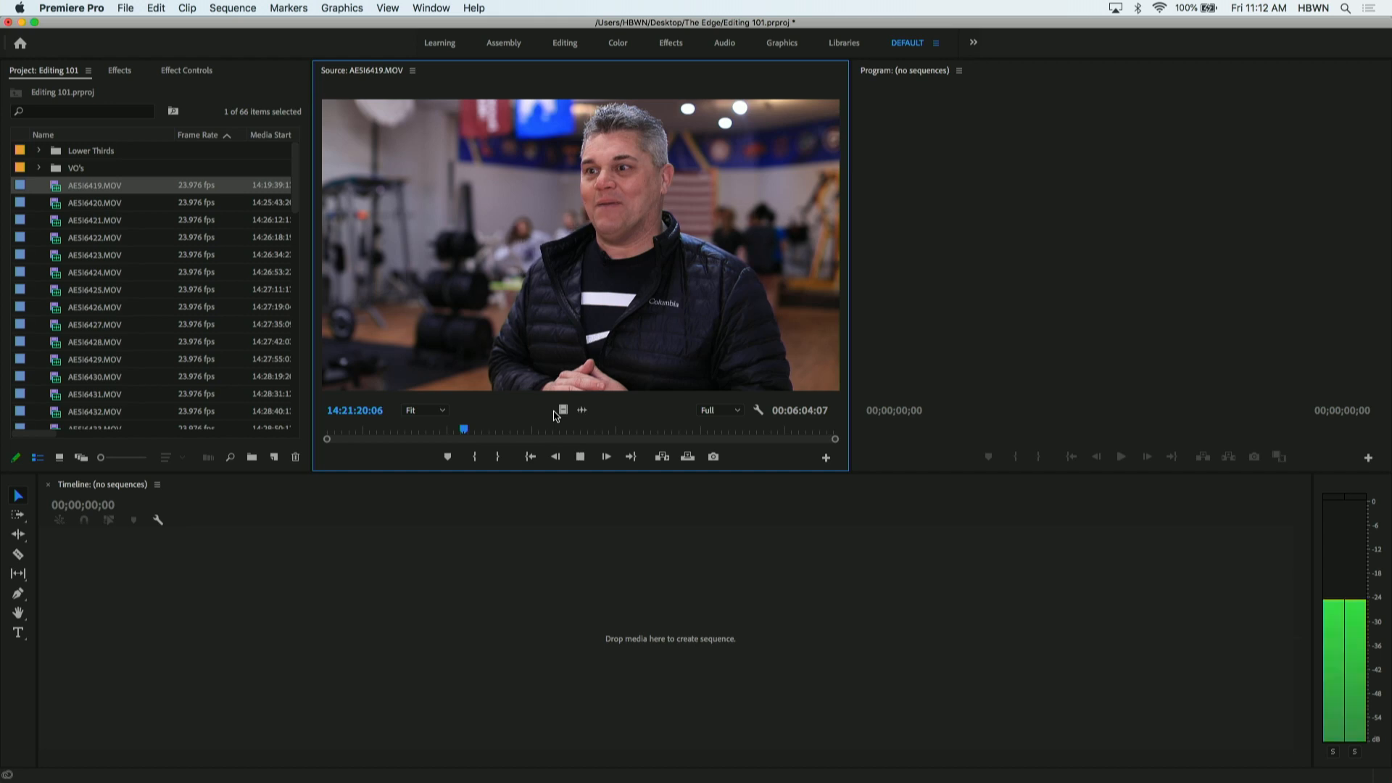
key("space")
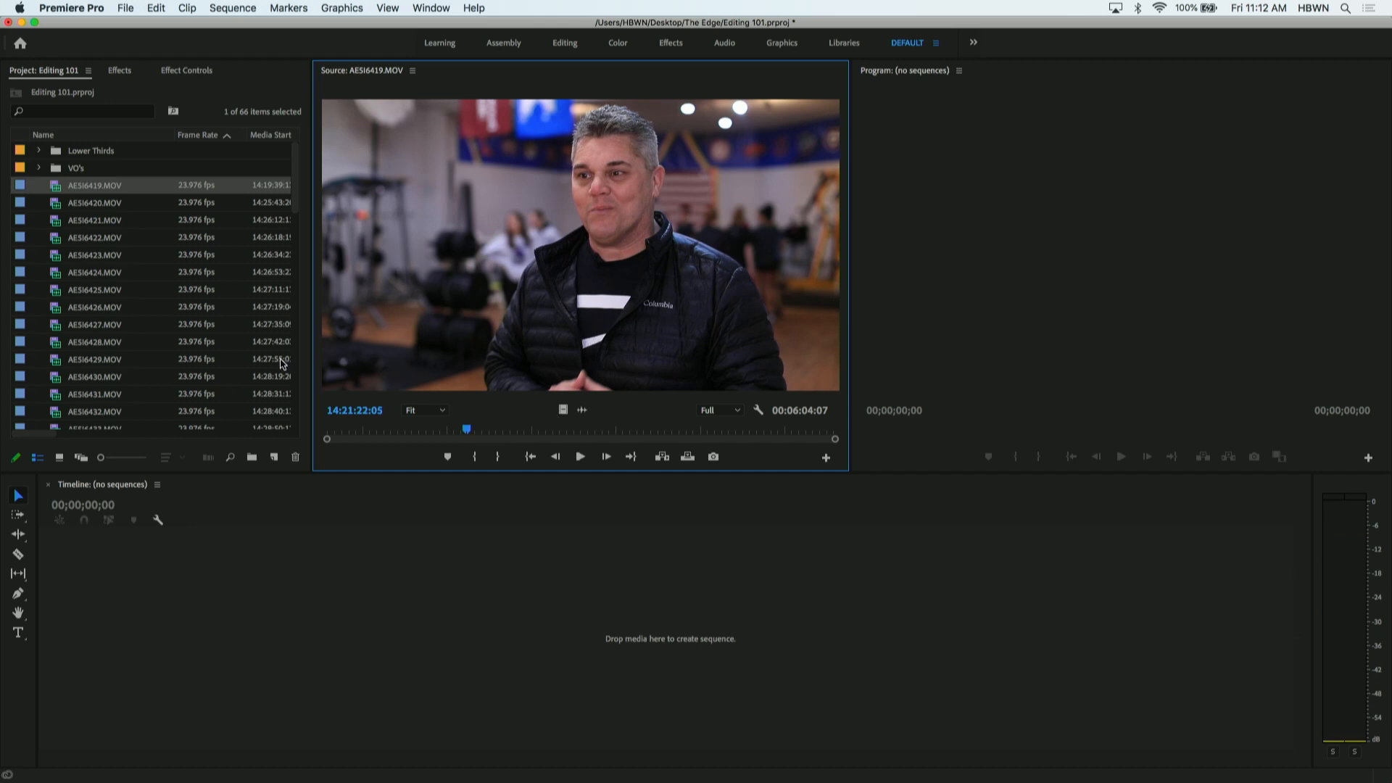
left_click(158, 181)
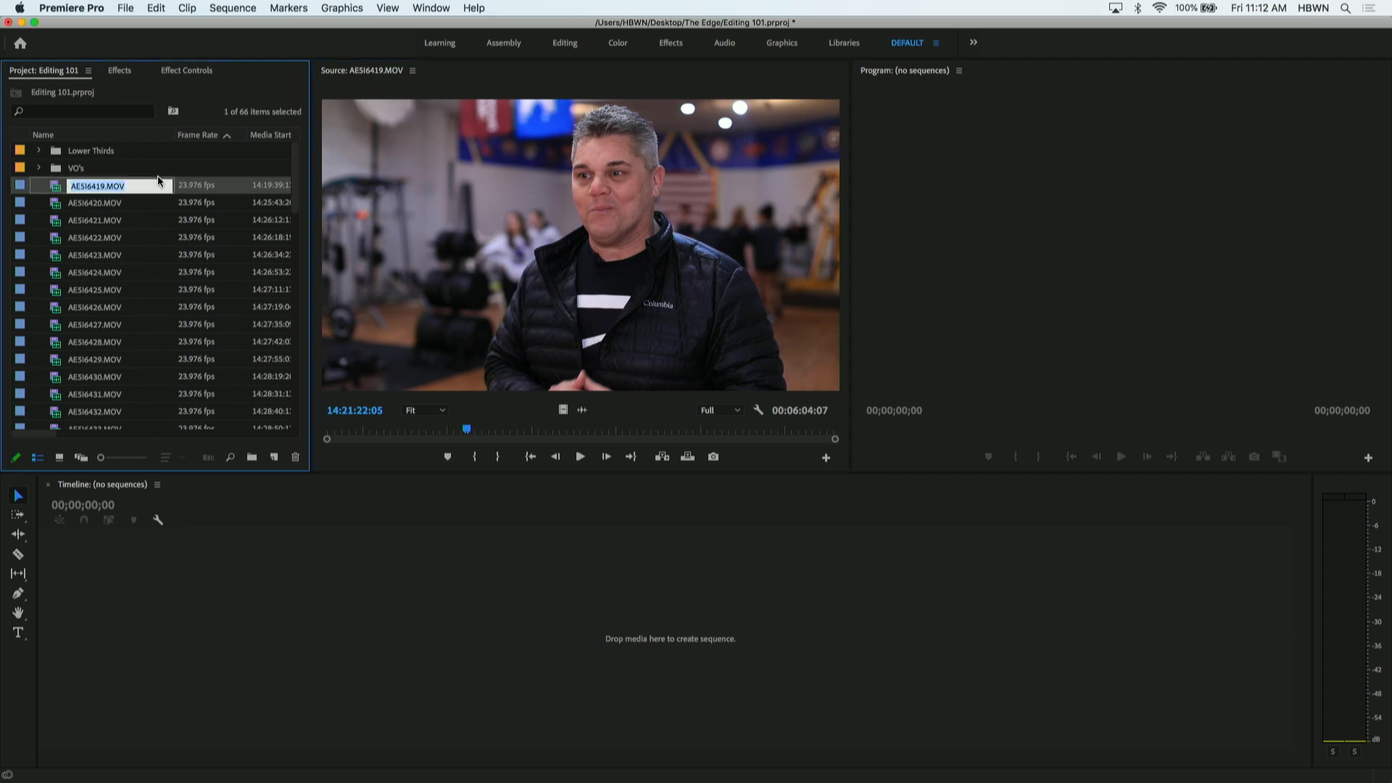
left_click(152, 170)
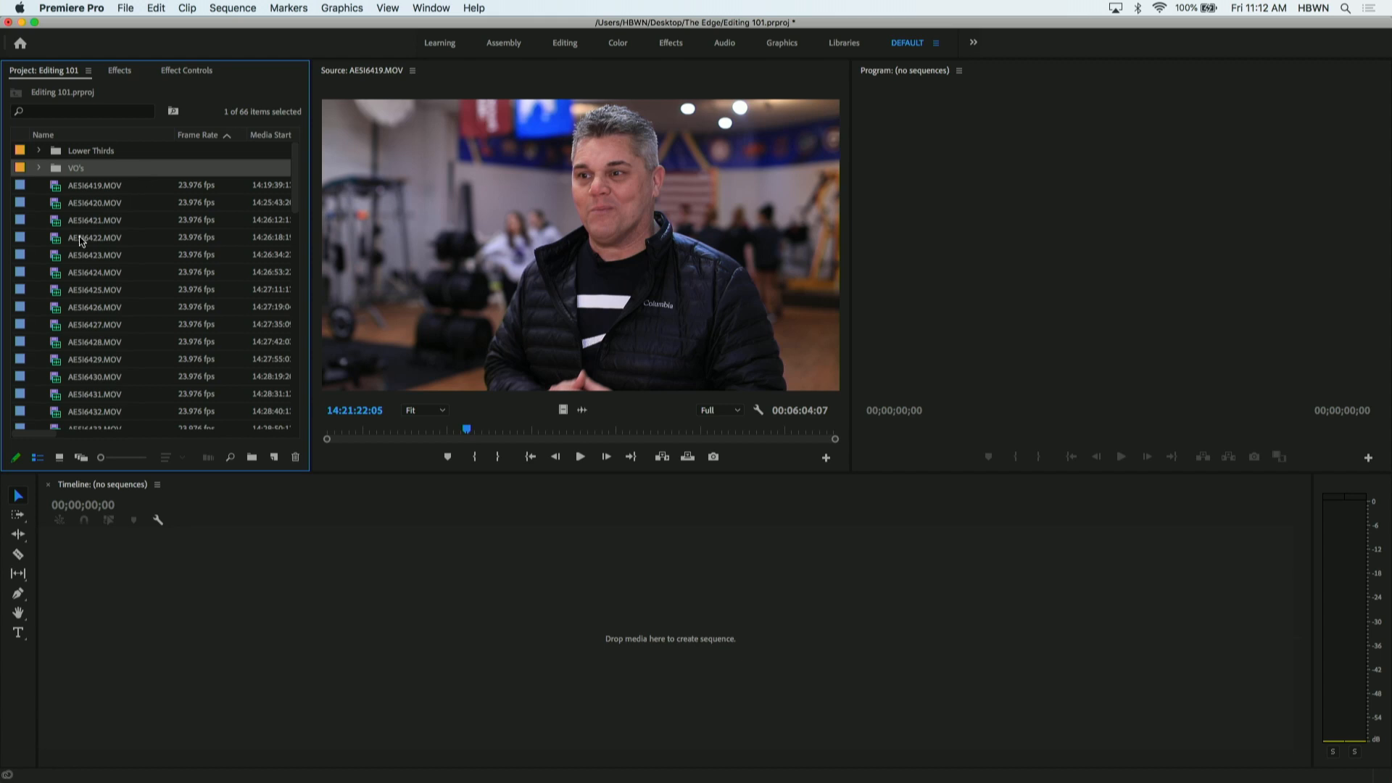
scroll(82, 242, "down", 10)
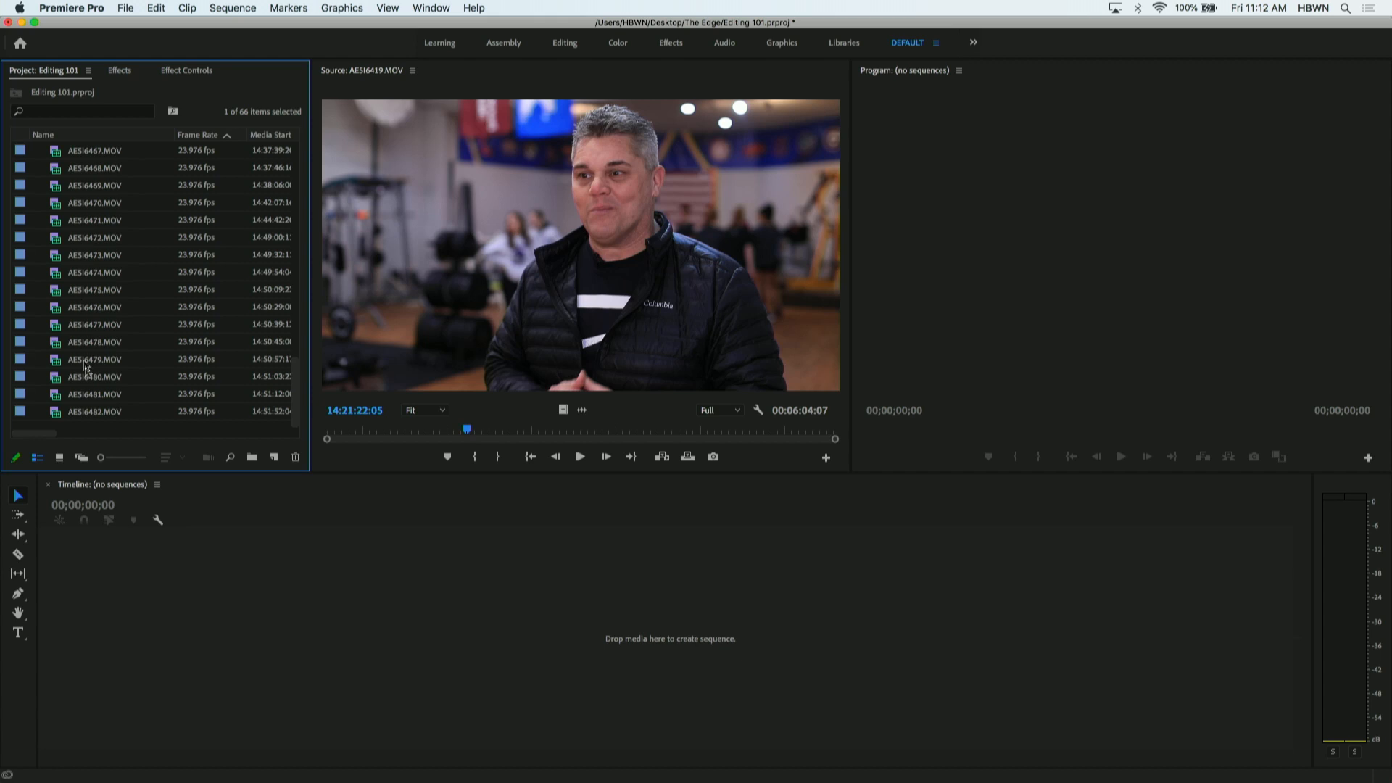
- Spot-check AE5I6464.MOV, AE5I6461.MOV and the clips from AE5I6482.MOV back to AE5I6478.MOV in the Source monitor
scroll(87, 381, "up", 5)
double_click(56, 292)
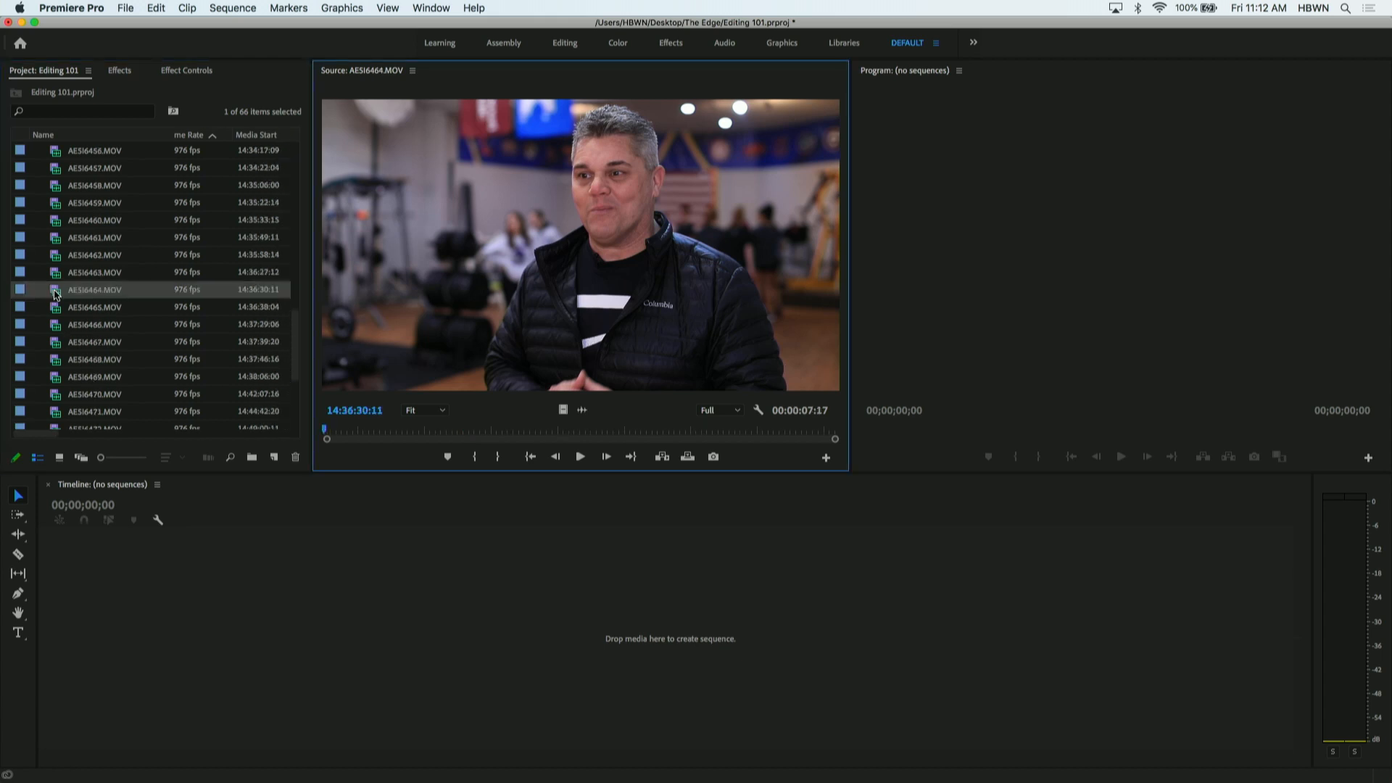
double_click(55, 242)
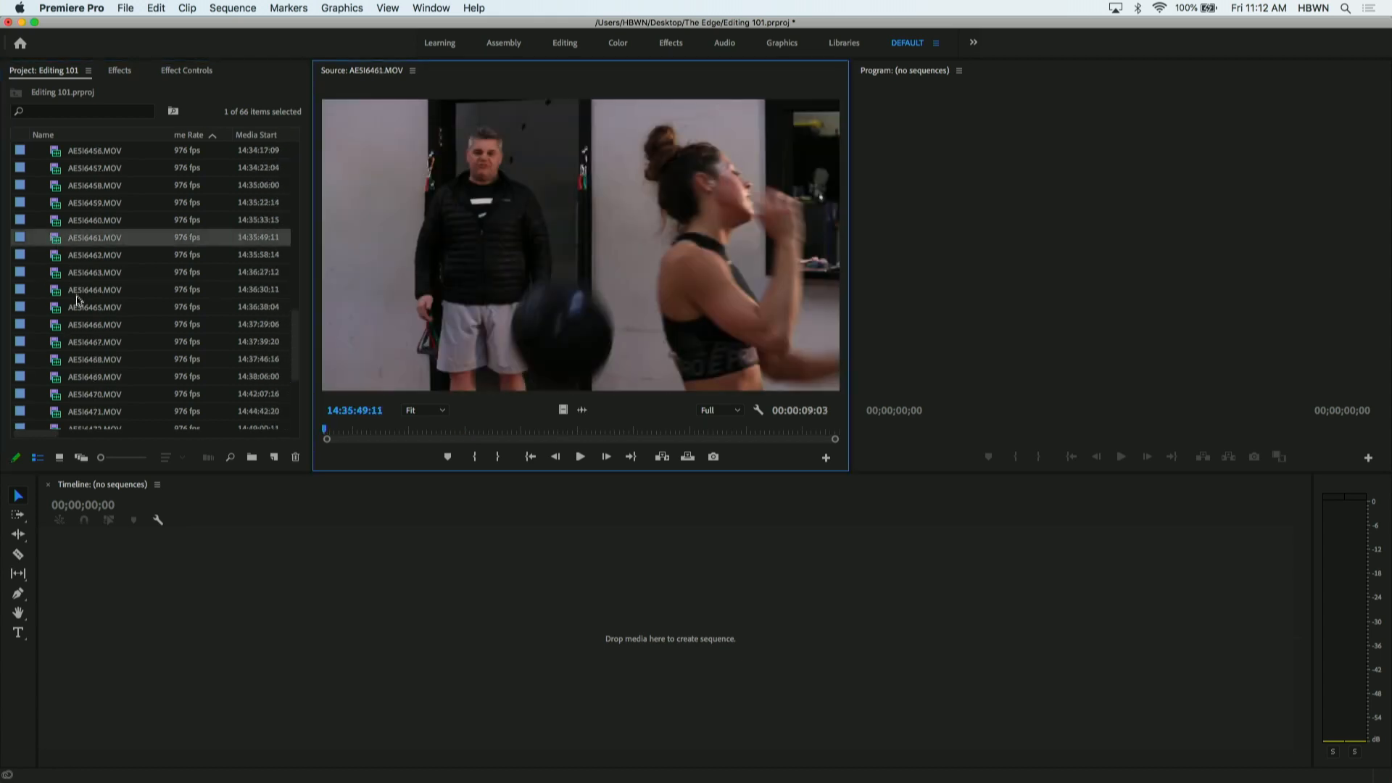
scroll(80, 301, "down", 5)
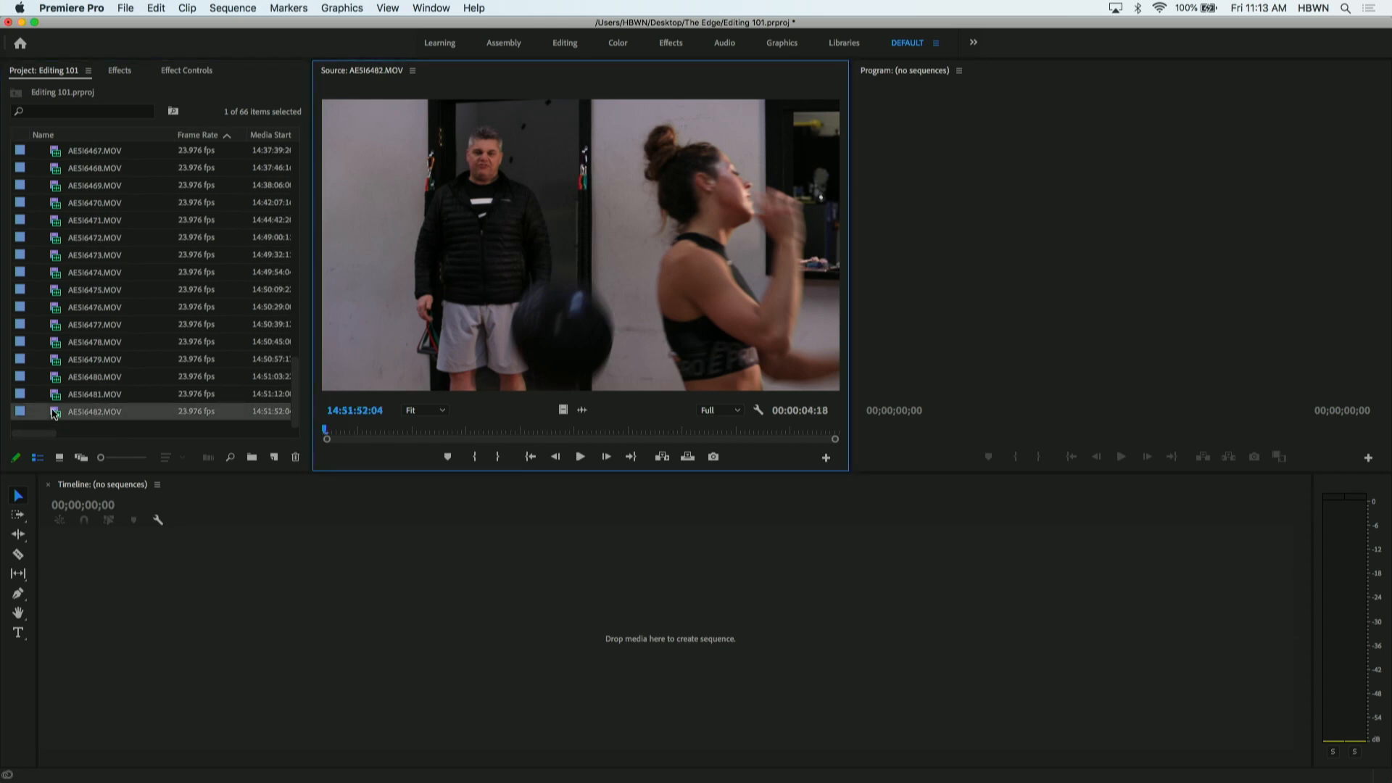
double_click(55, 395)
double_click(56, 377)
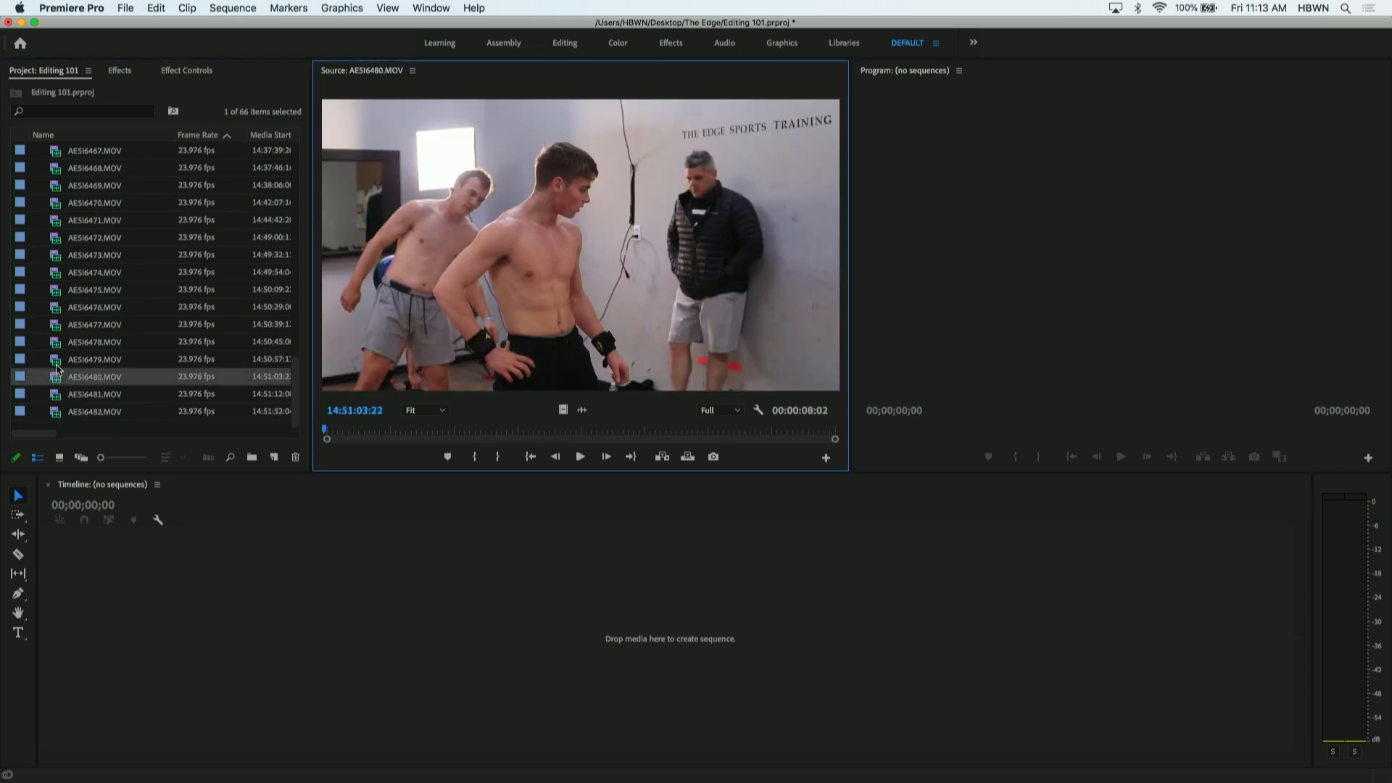
left_click(58, 359)
double_click(58, 342)
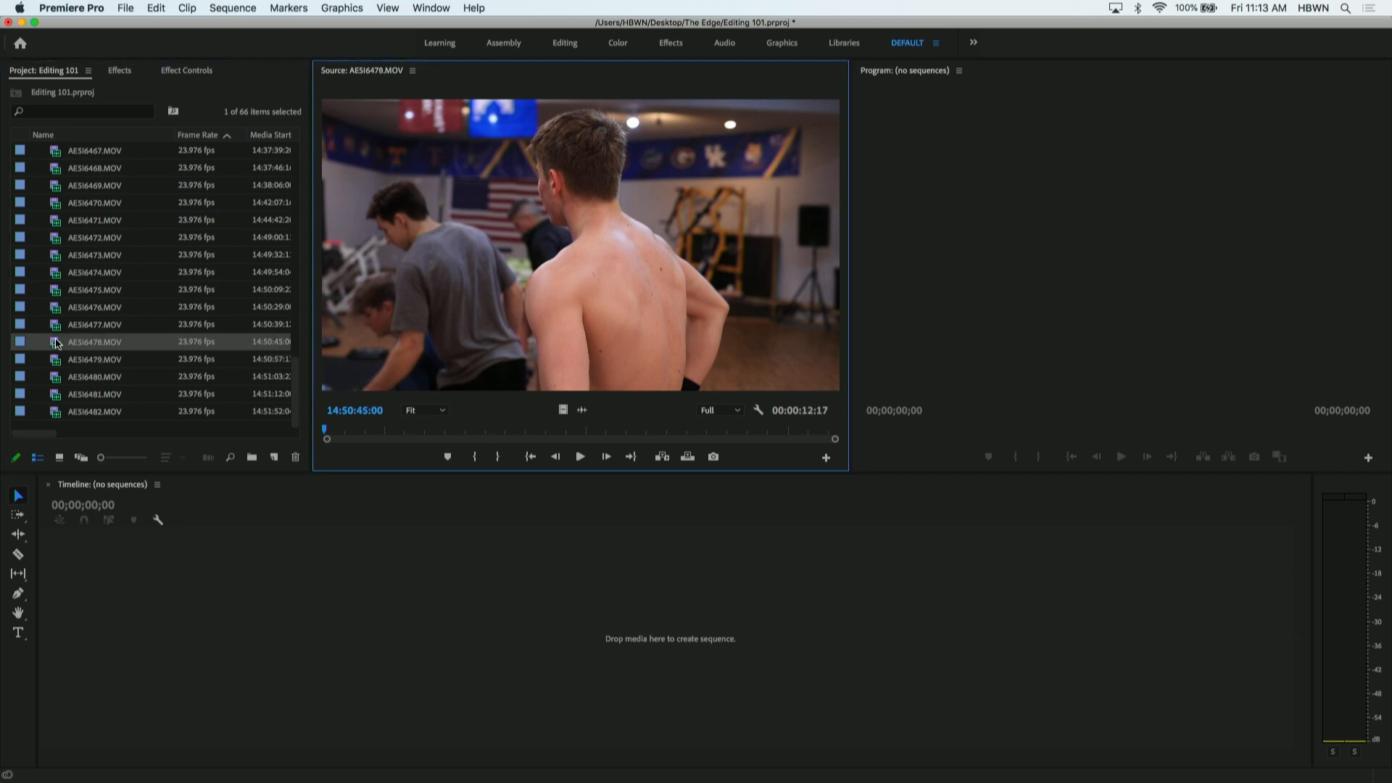
scroll(102, 350, "up", 5)
scroll(102, 350, "up", 10)
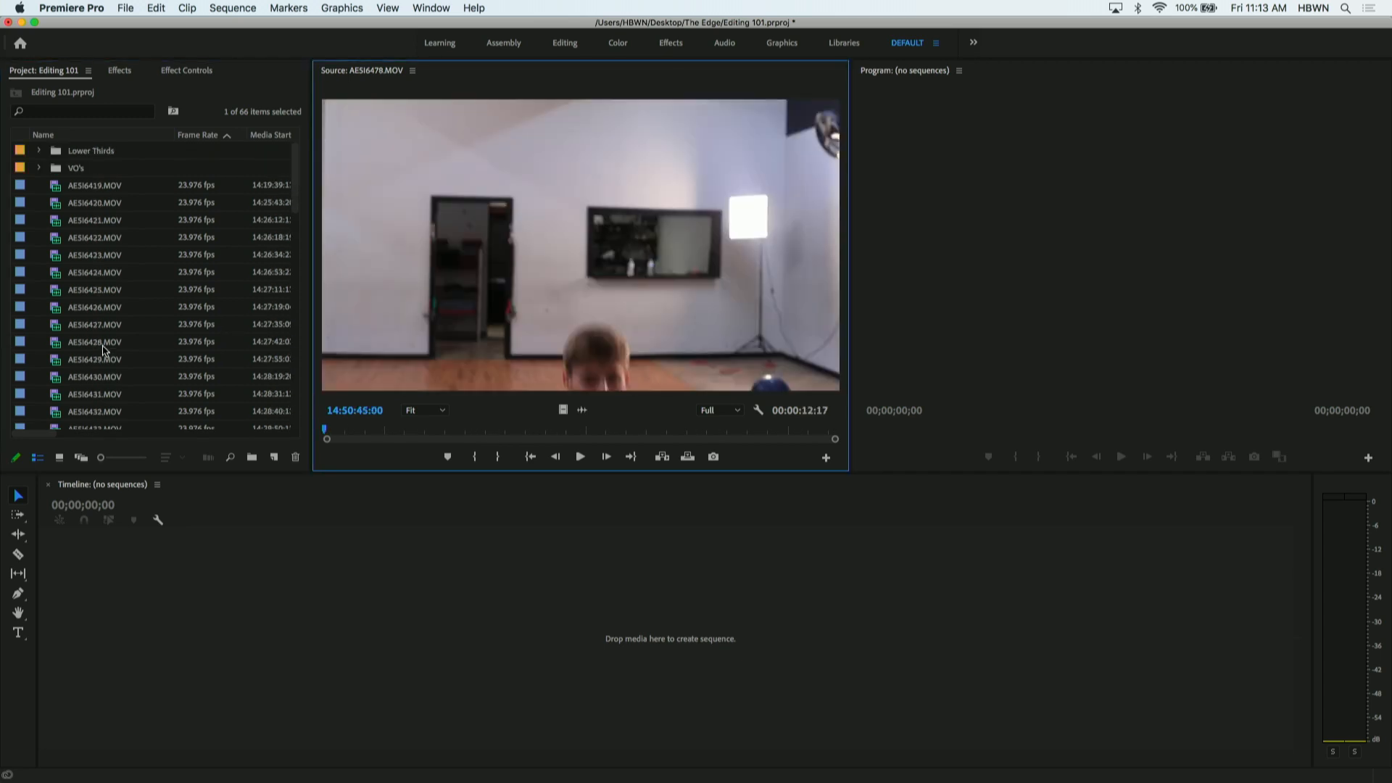
- Create a new bin from the VO's bin and move it out to the project's top level
right_click(153, 177)
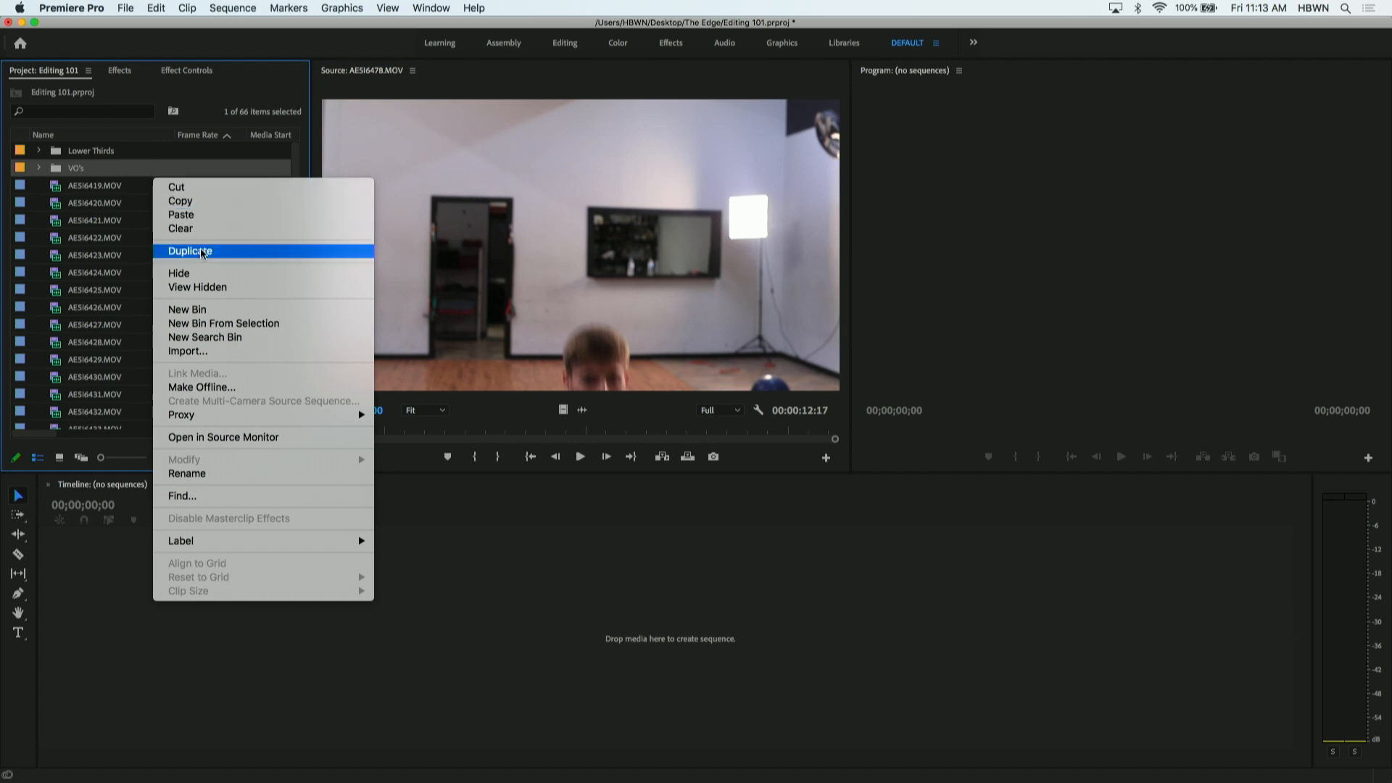
left_click(196, 313)
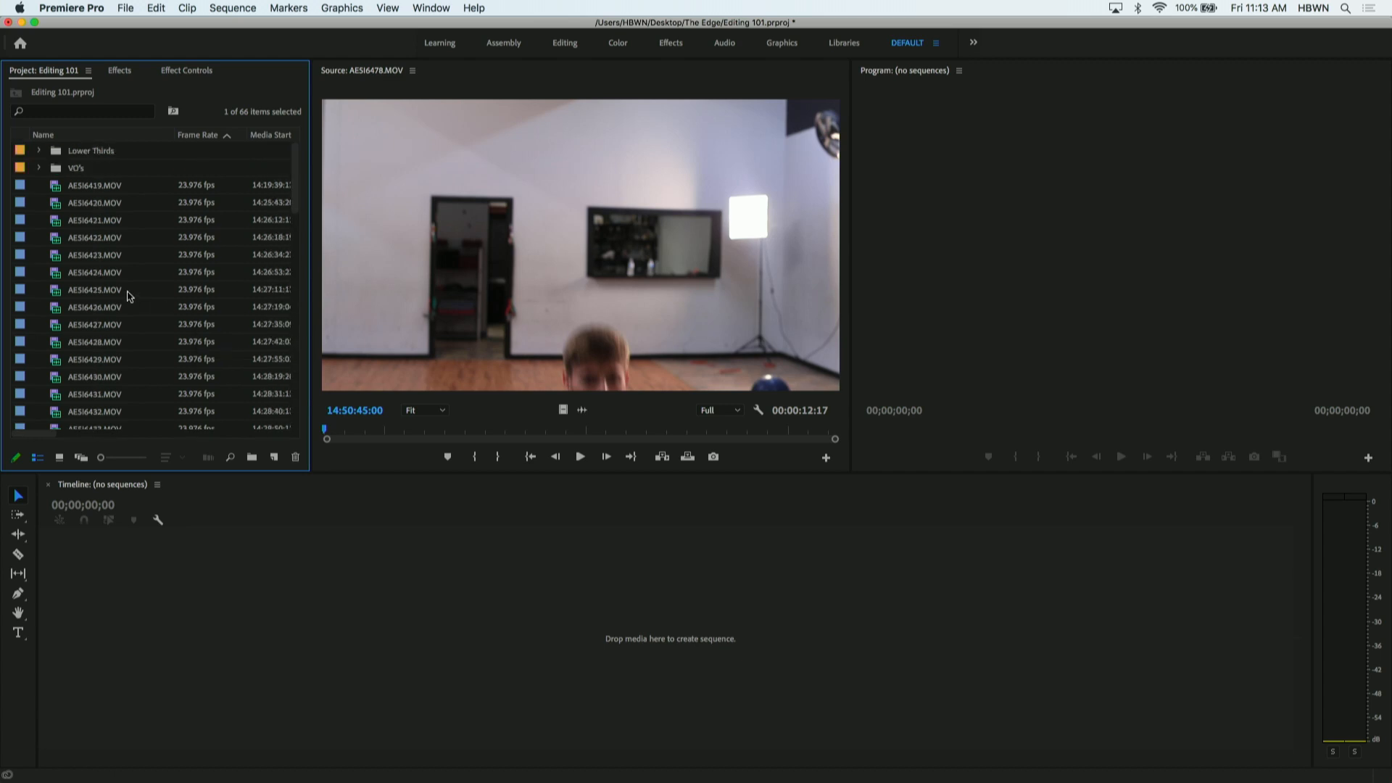
left_click(40, 151)
left_click(40, 151)
left_click(40, 168)
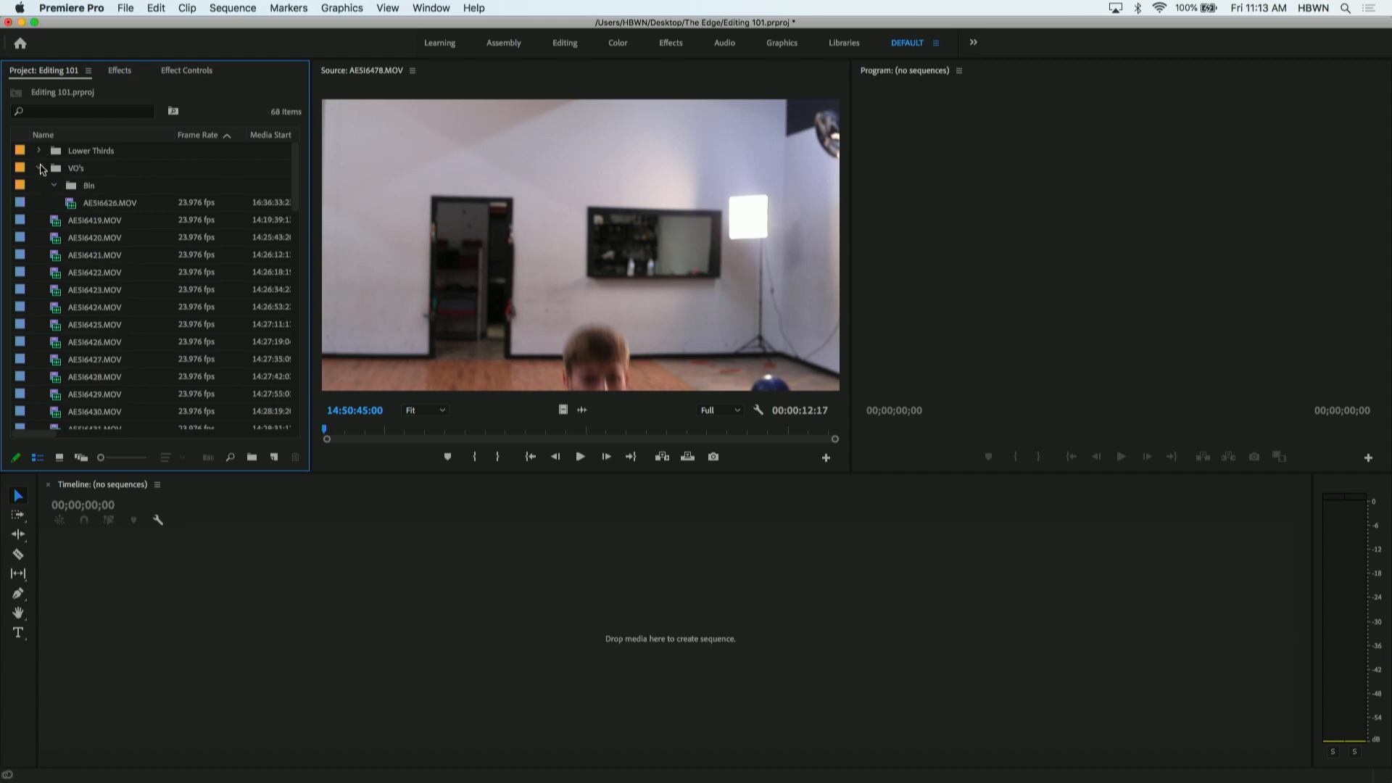
left_click(72, 188)
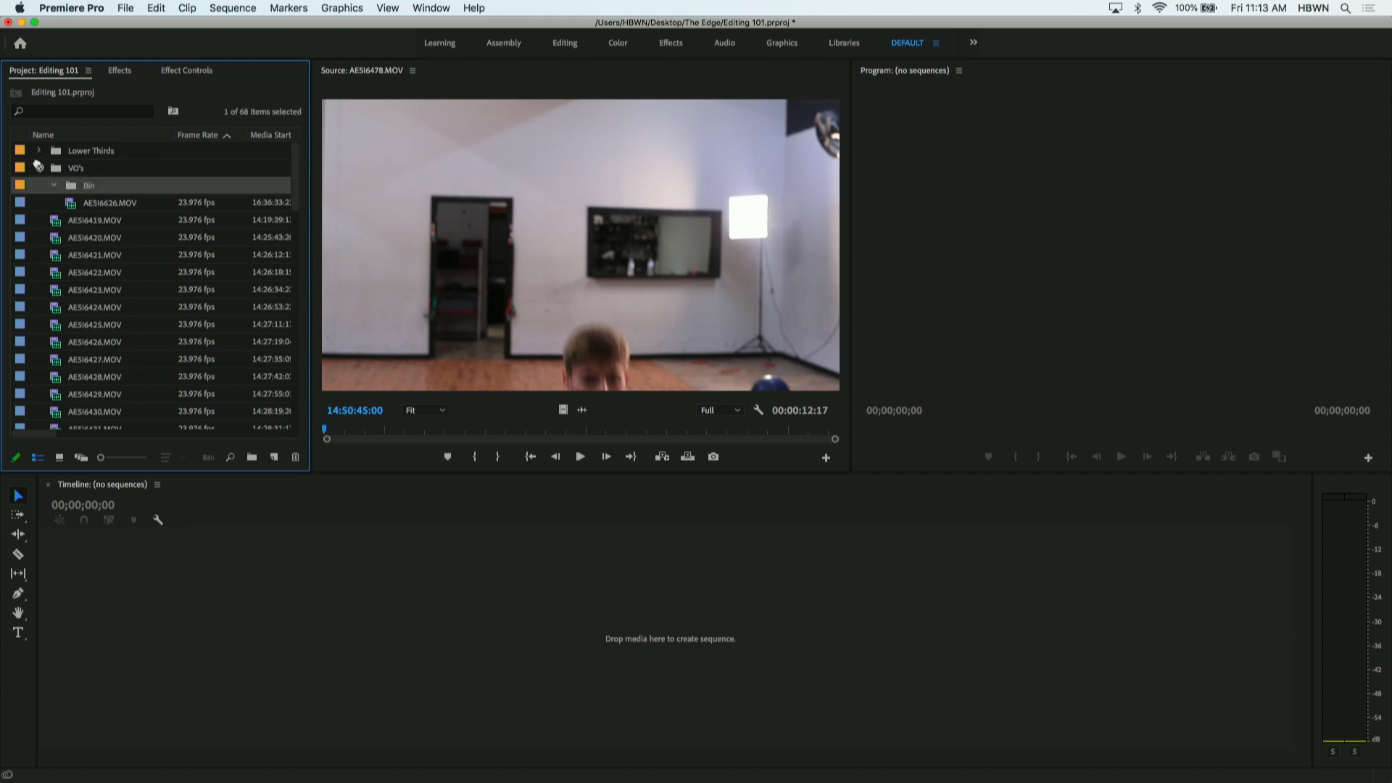
left_click_drag(72, 190, 143, 425)
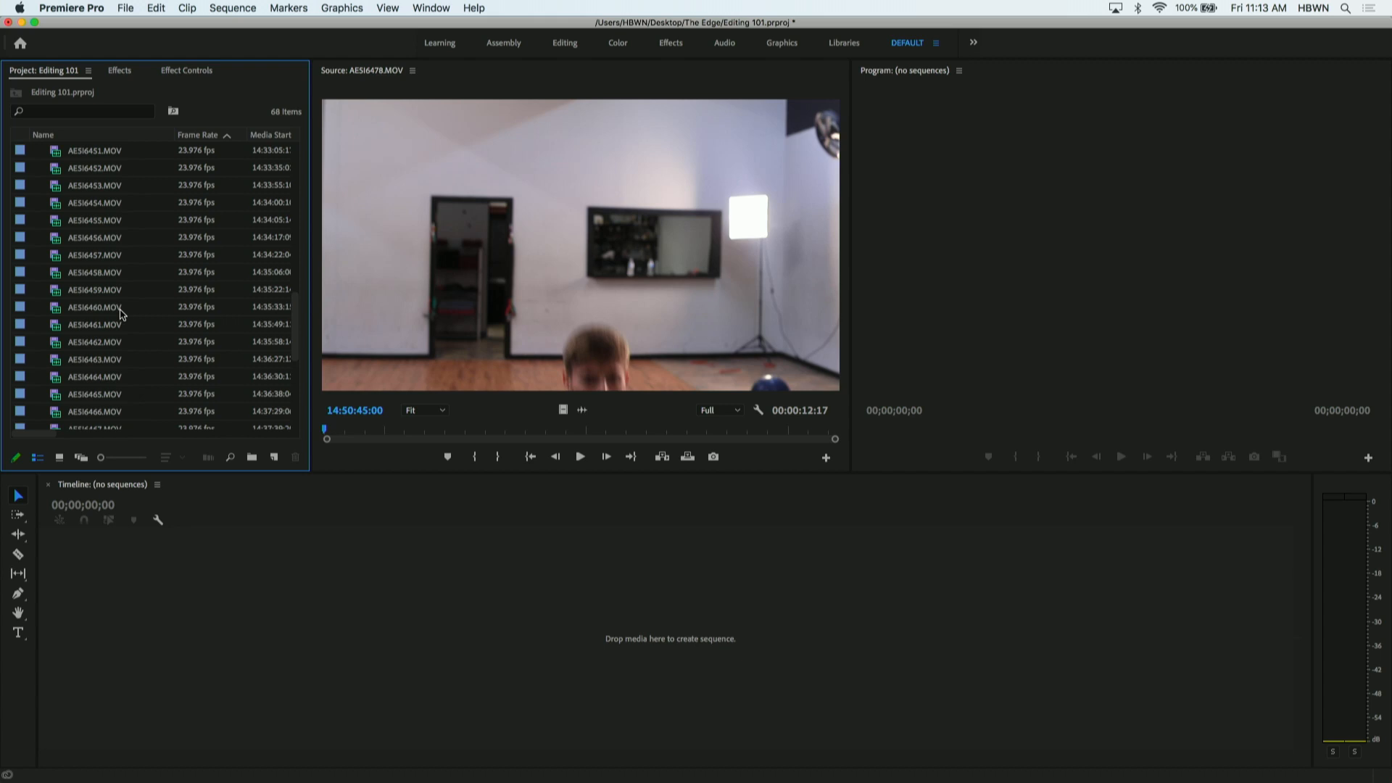
scroll(121, 313, "up", 12)
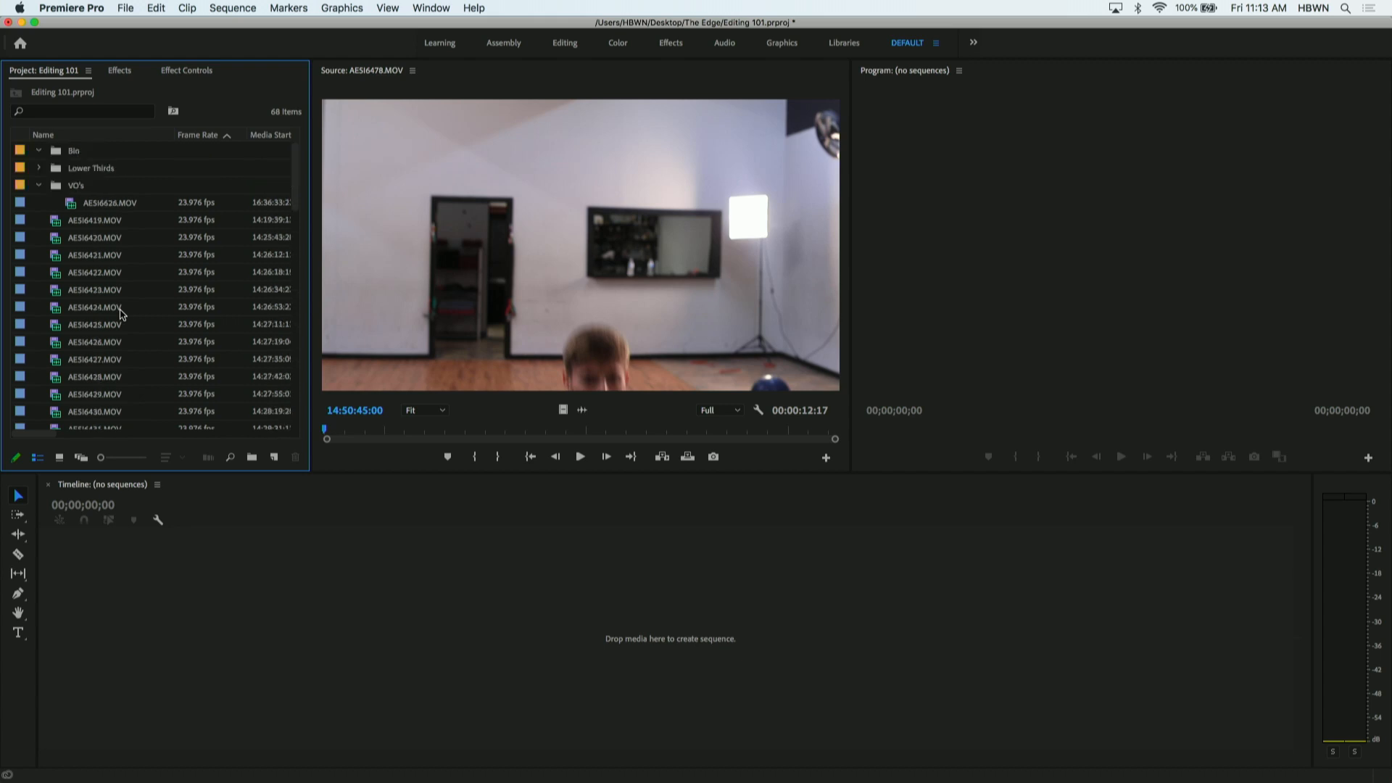
- Rename the new top-level bin as Interviews, and collapse it and the VO's bin
left_click(76, 154)
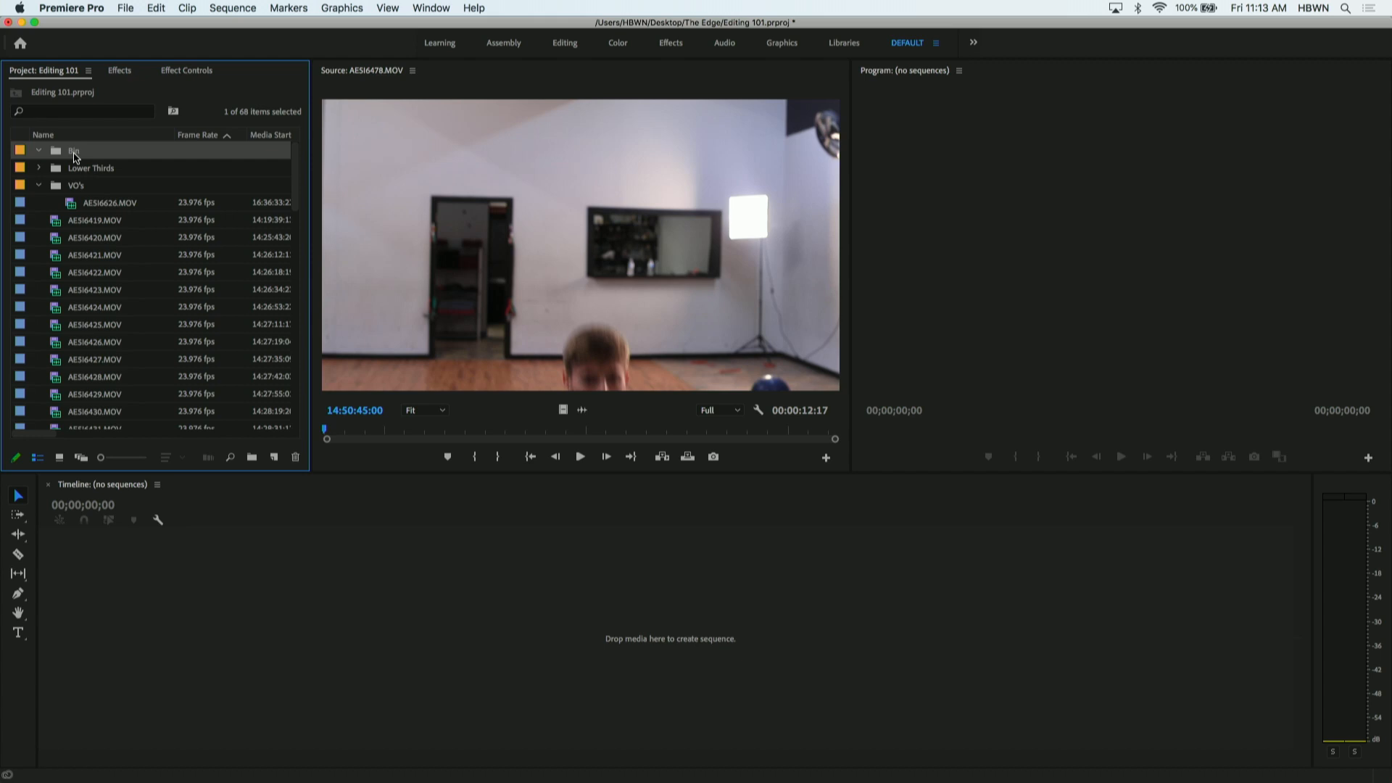
left_click(75, 153)
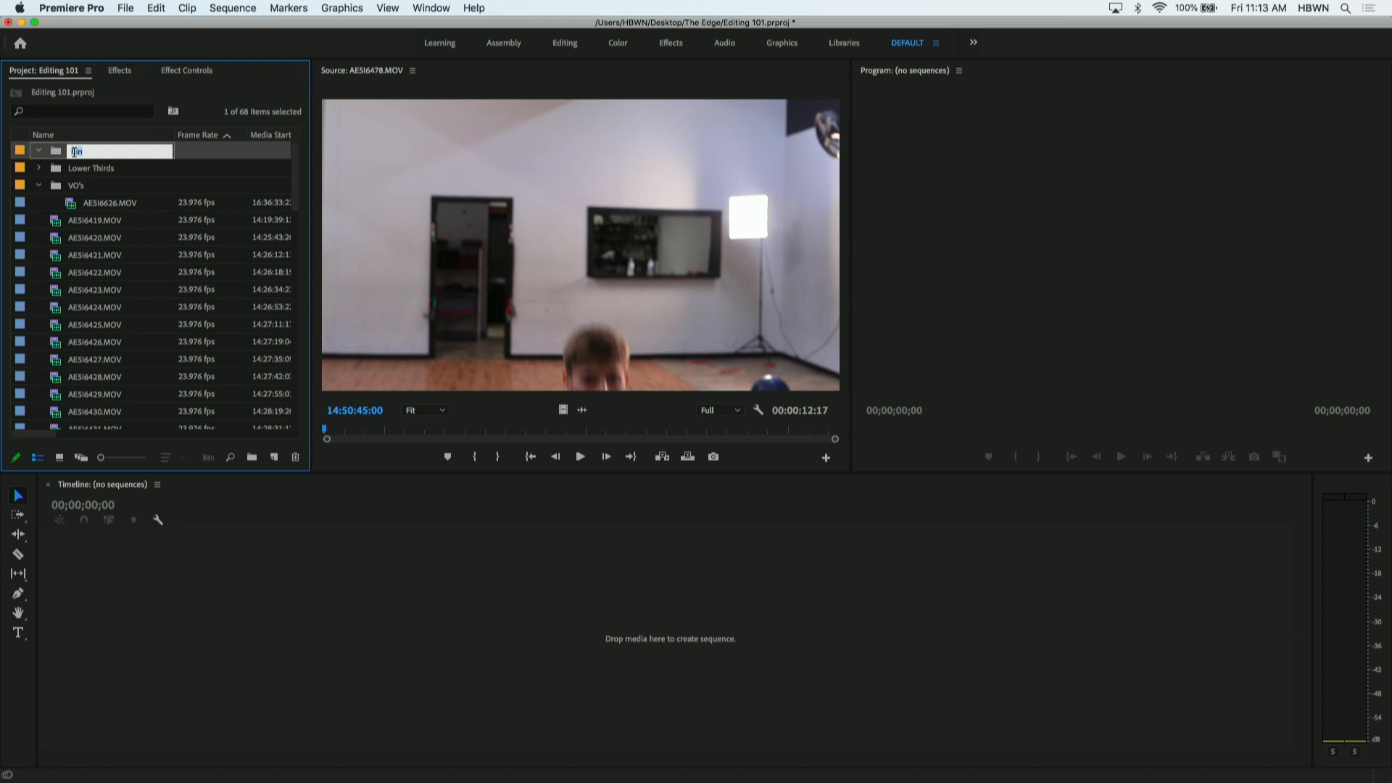
key("Tab")
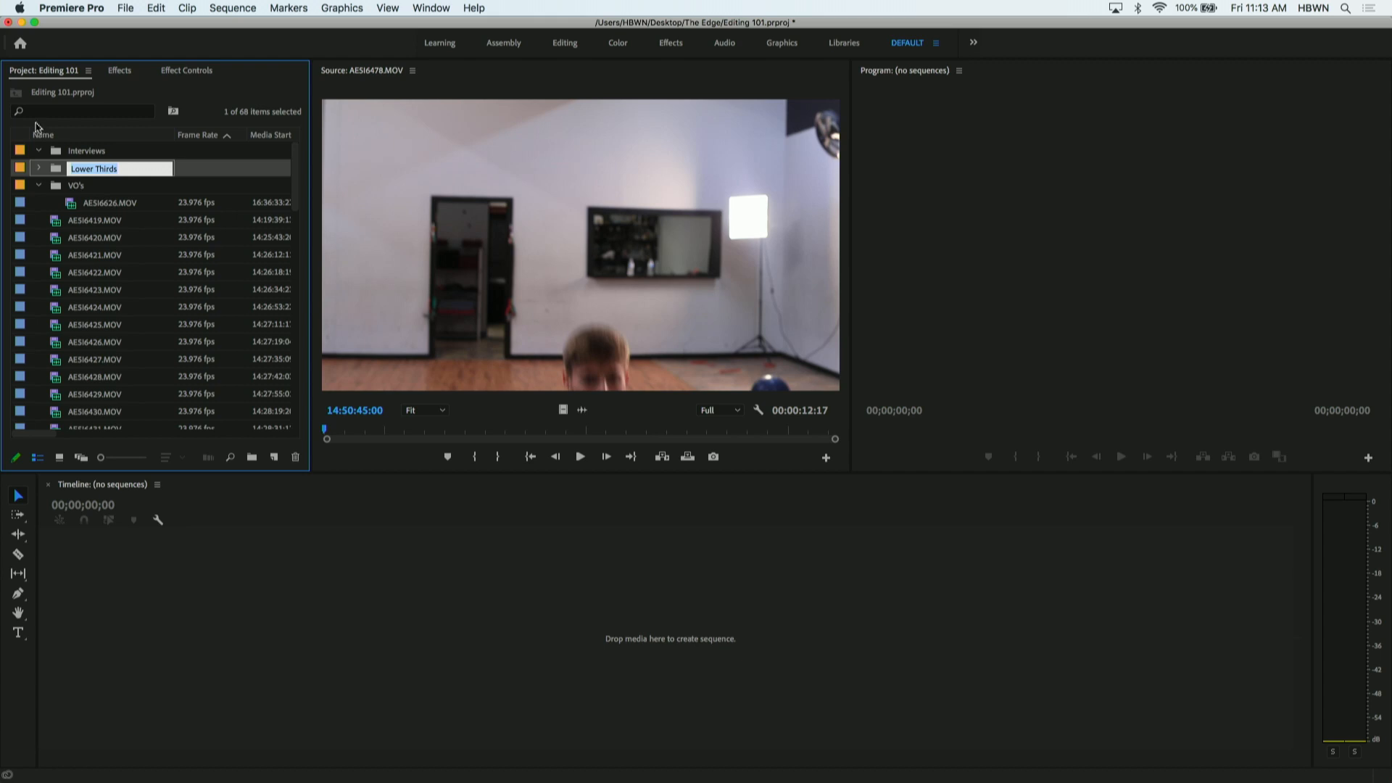
left_click(39, 150)
left_click(40, 188)
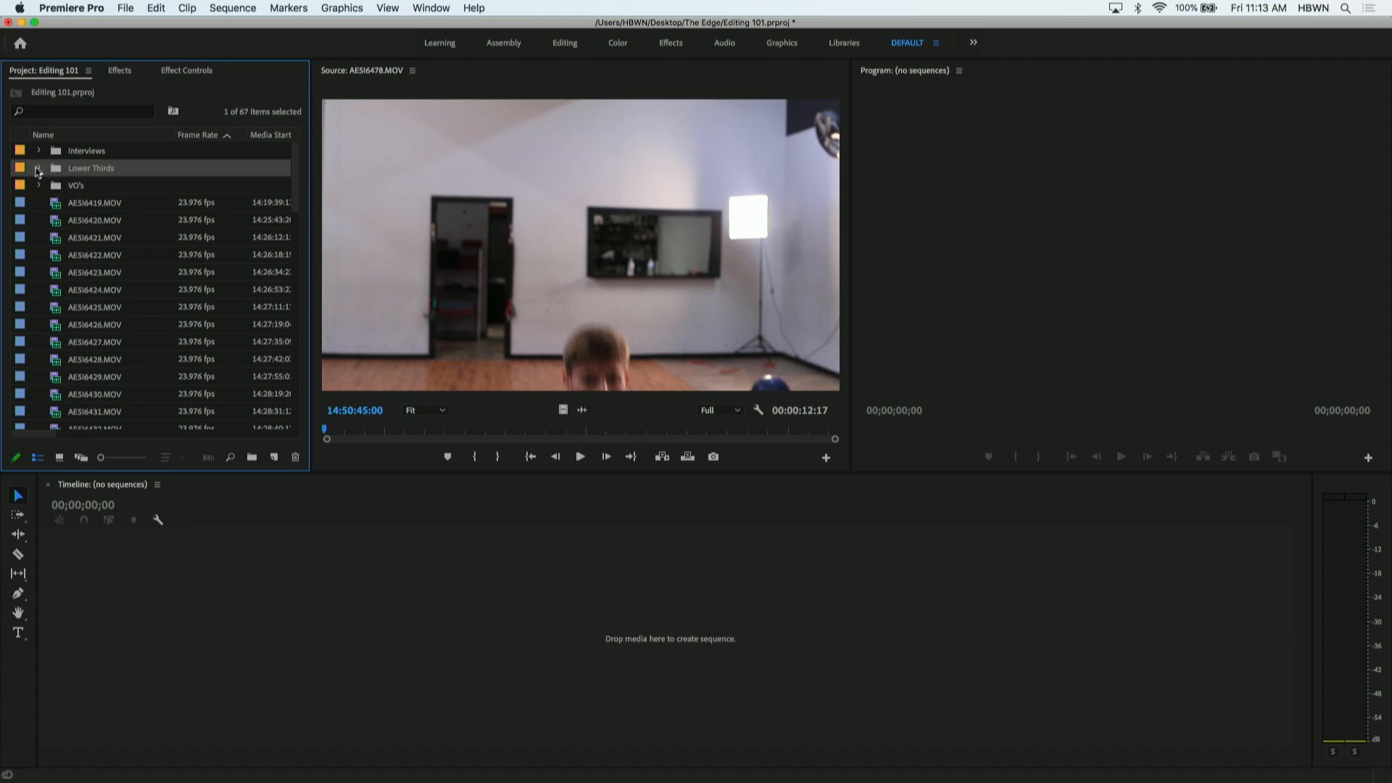
- Check the contents of the Lower Thirds and VO's bins, leaving both collapsed
left_click(39, 168)
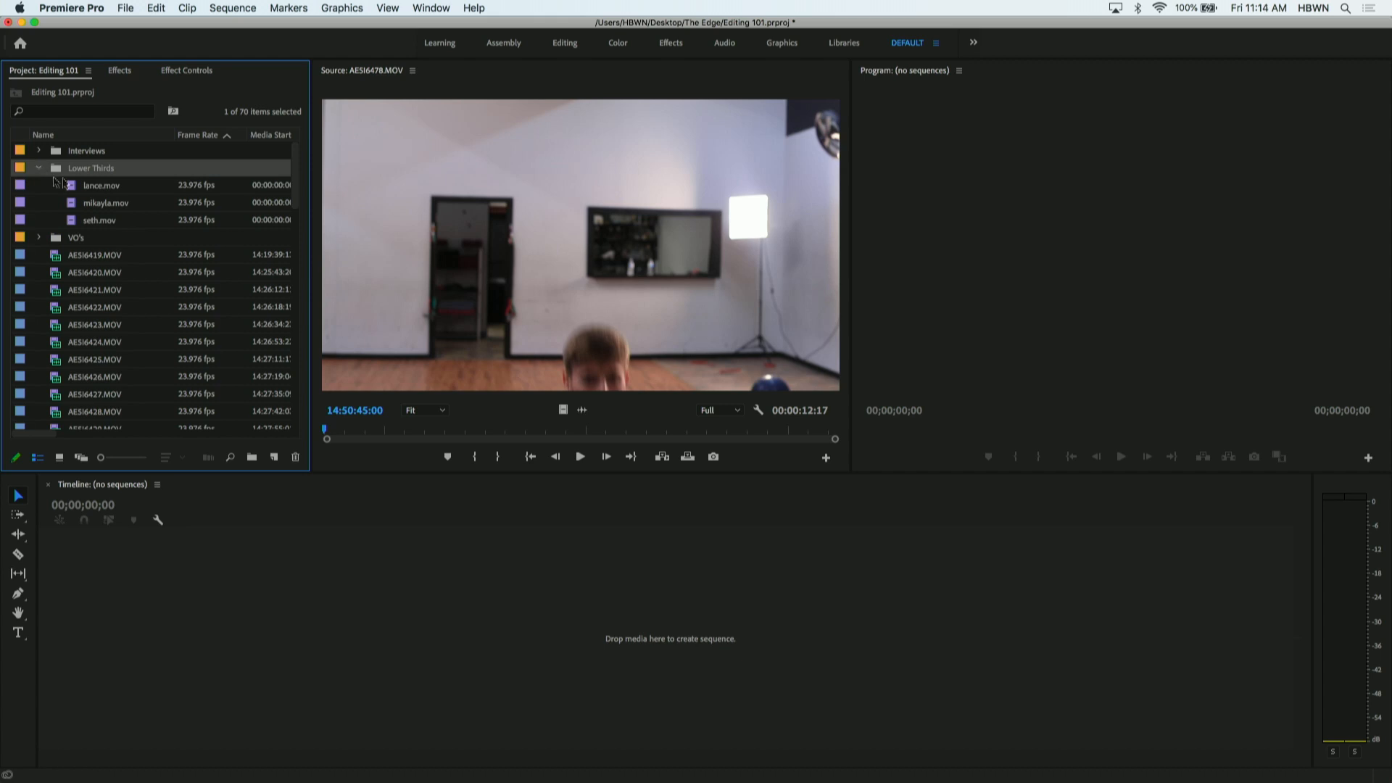
left_click(39, 167)
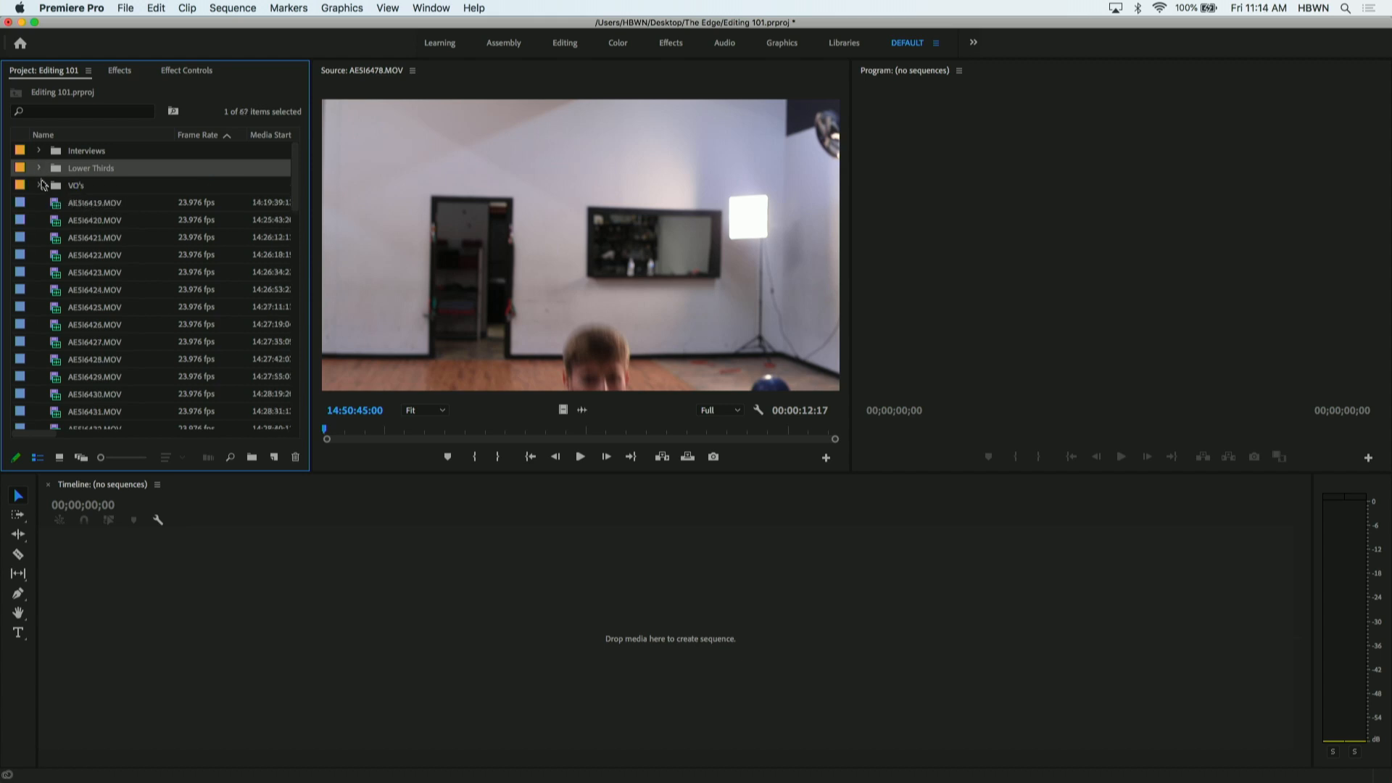
left_click(40, 186)
left_click(40, 186)
- Open AE5I6419.MOV in the Source monitor, move it into the Interviews bin, and check the bin's contents, leaving it collapsed
double_click(57, 204)
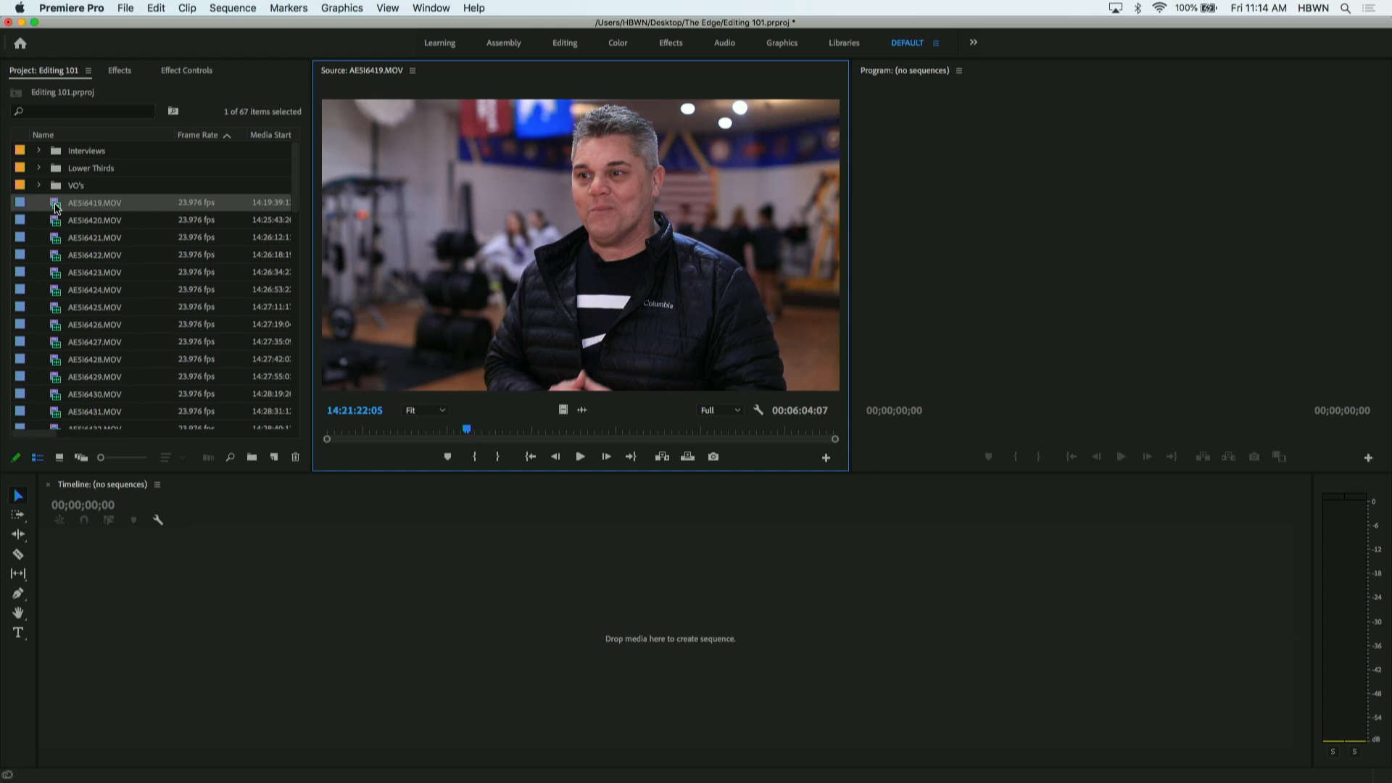
left_click(57, 208)
left_click_drag(56, 197, 81, 154)
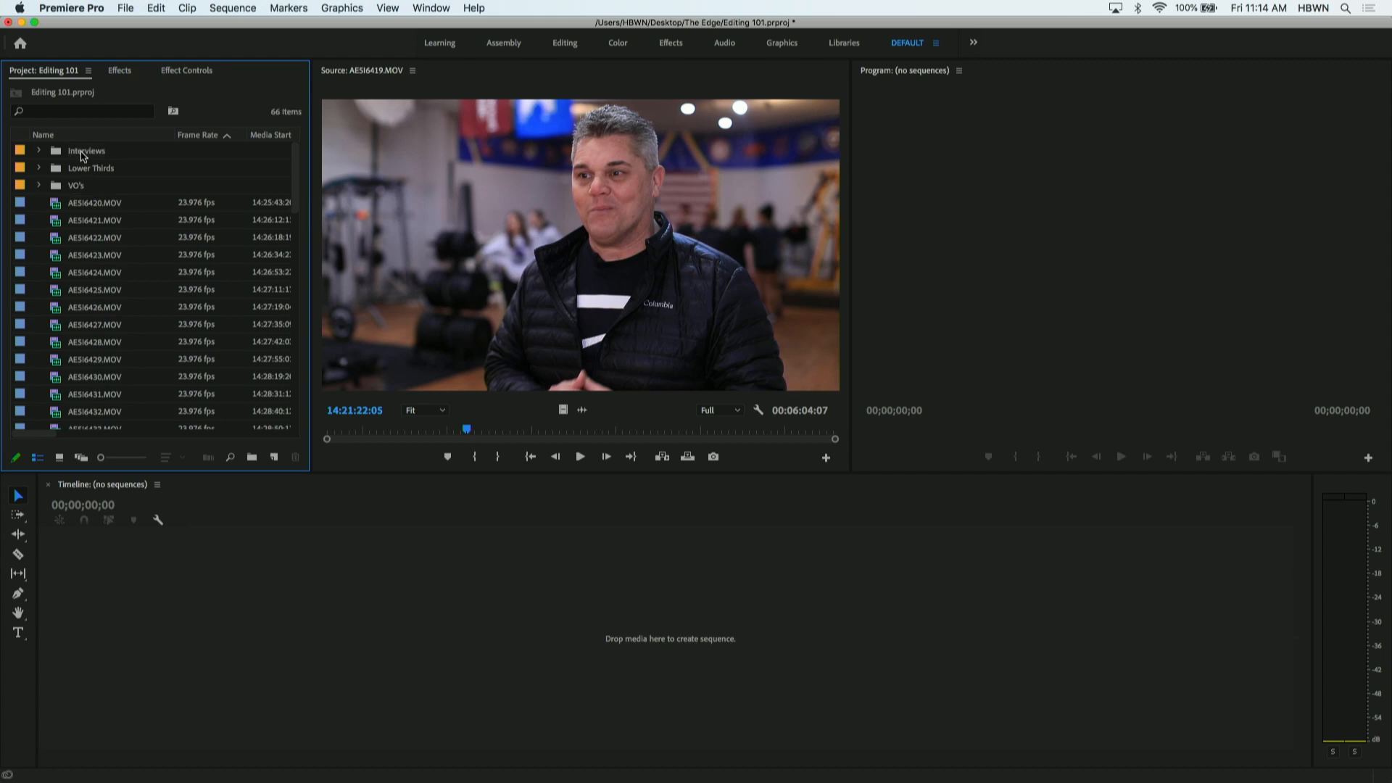
left_click(39, 151)
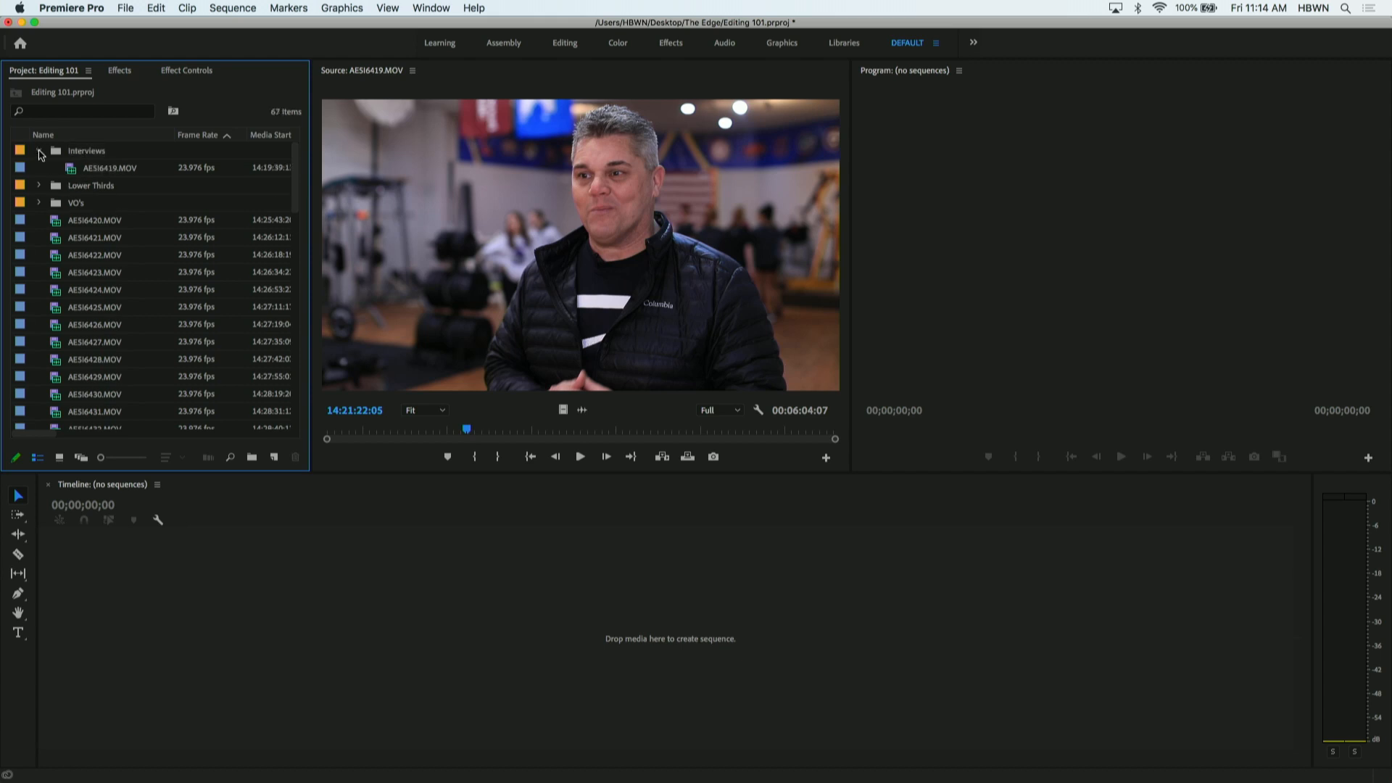
left_click(40, 151)
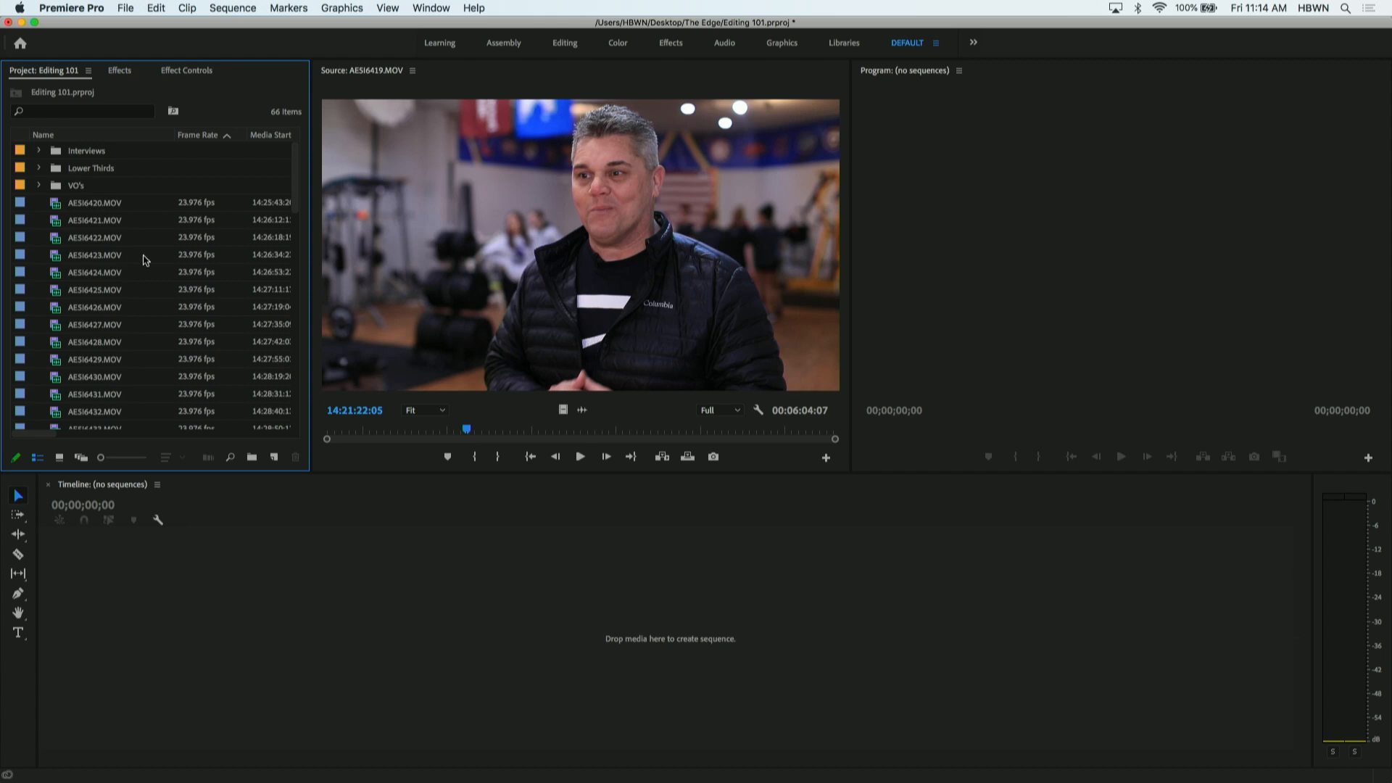
- Preview AE5I6420.MOV in the Source monitor and create a top-level bin named B Roll
double_click(58, 205)
mouse_move(330, 429)
left_mouse_down()
mouse_move(605, 418)
mouse_move(309, 412)
left_mouse_up()
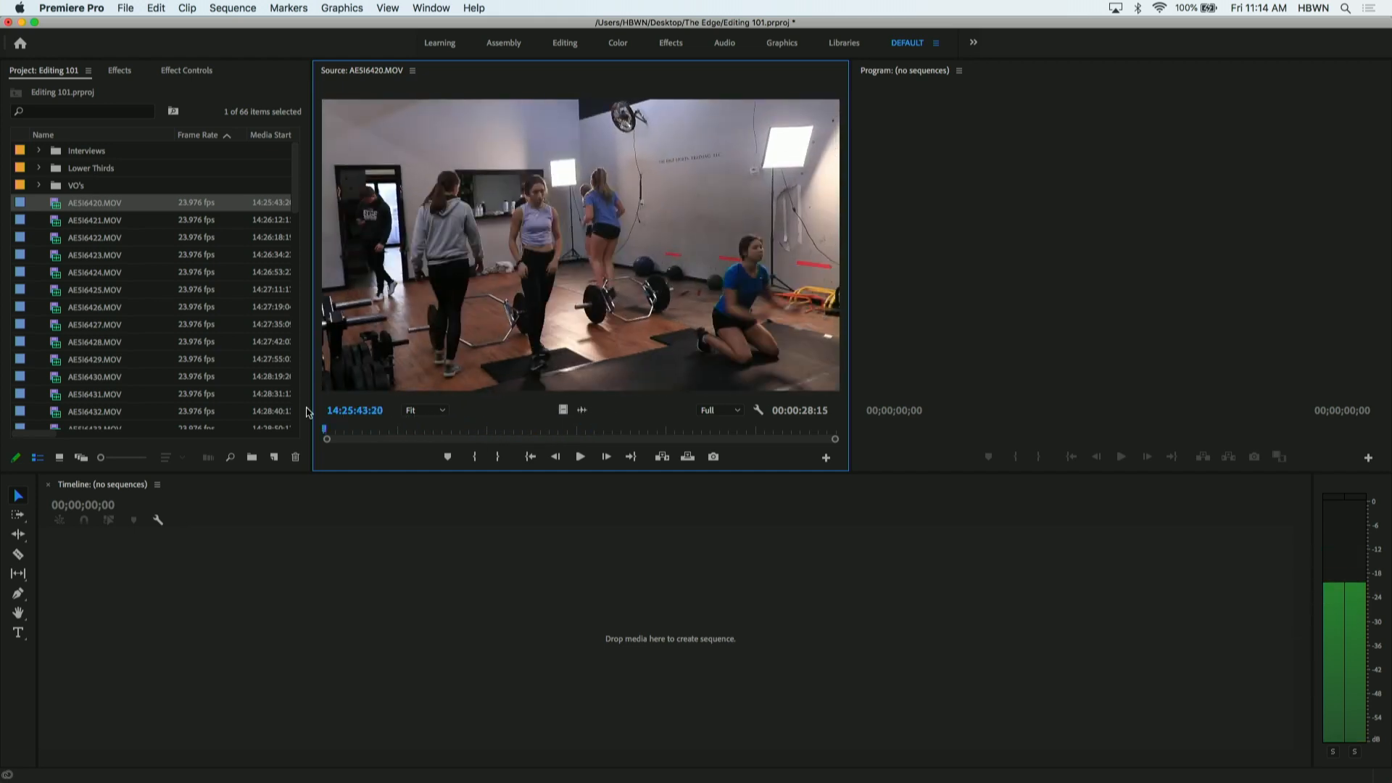
left_click(35, 251)
right_click(35, 250)
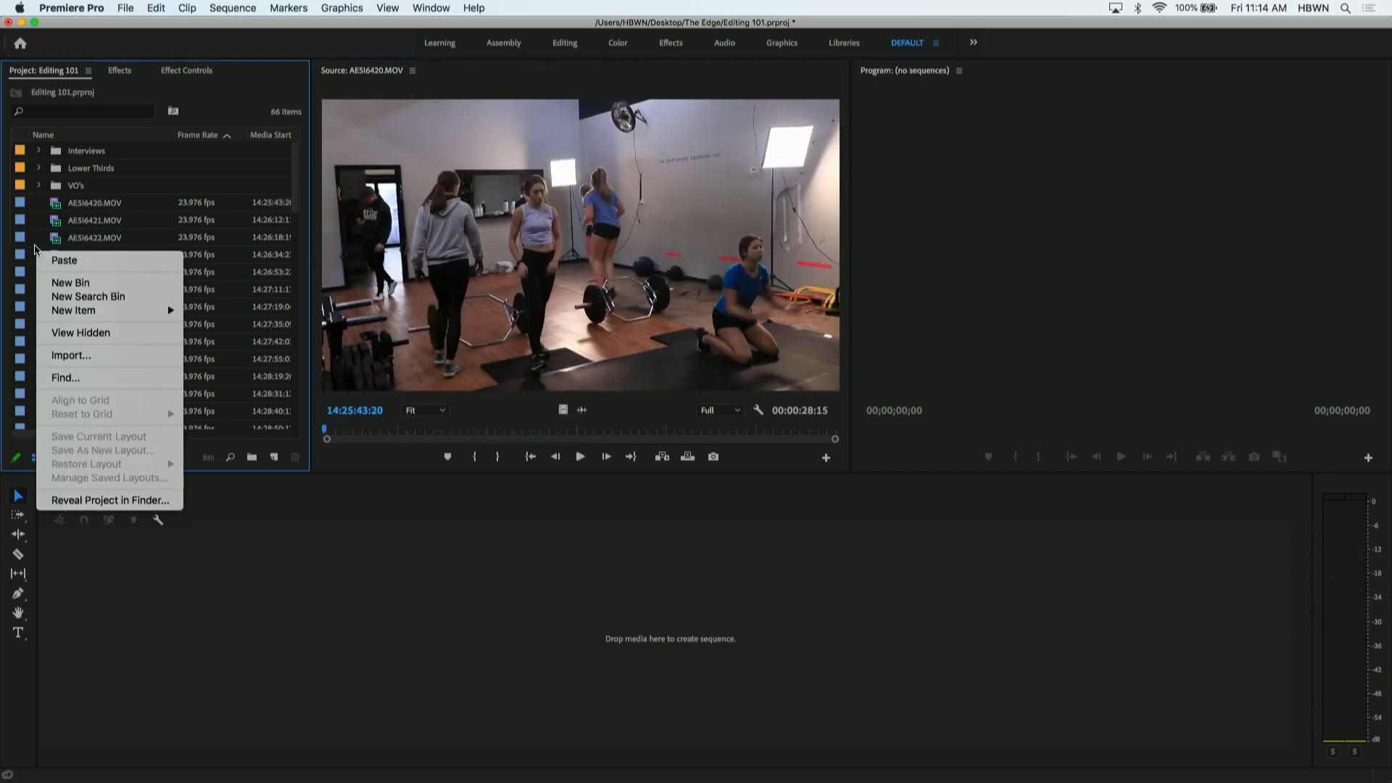
left_click(60, 285)
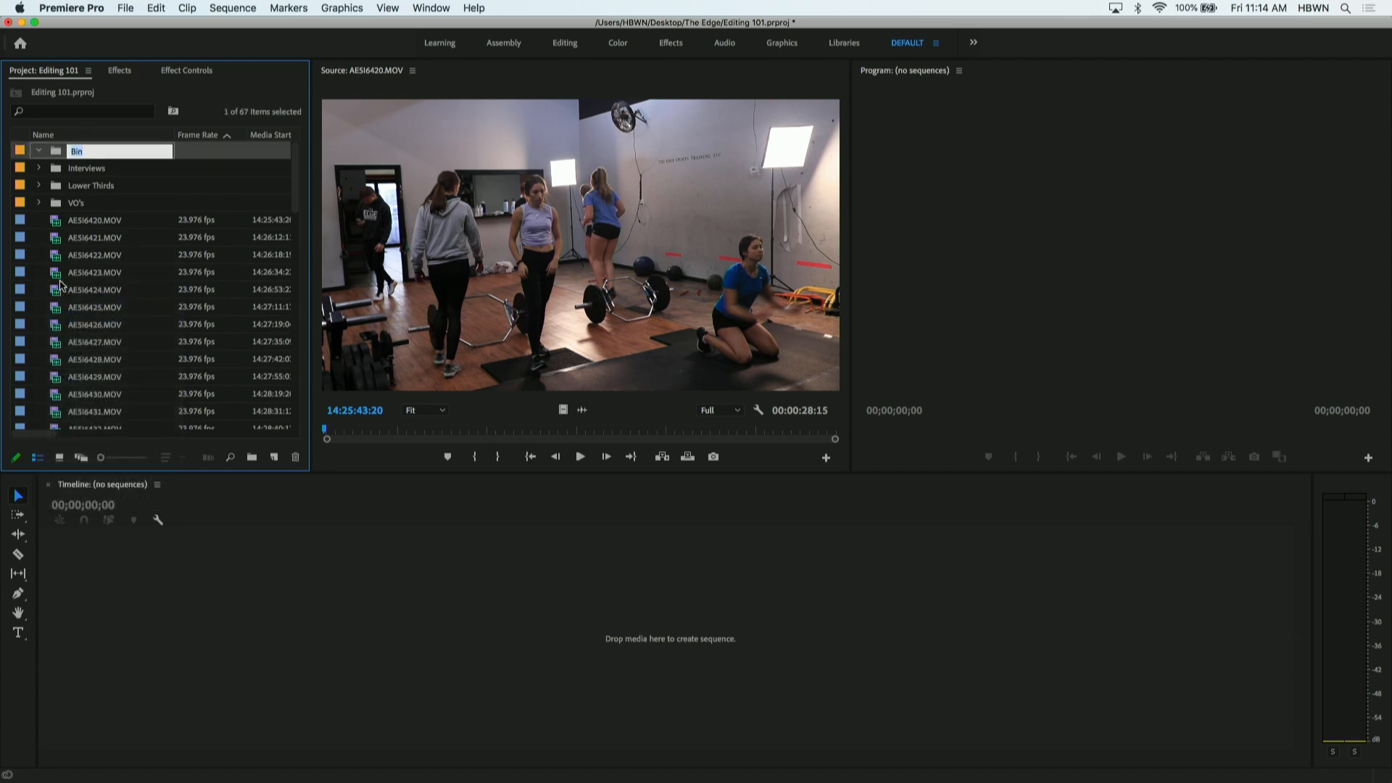
type("B Roll")
key("Tab")
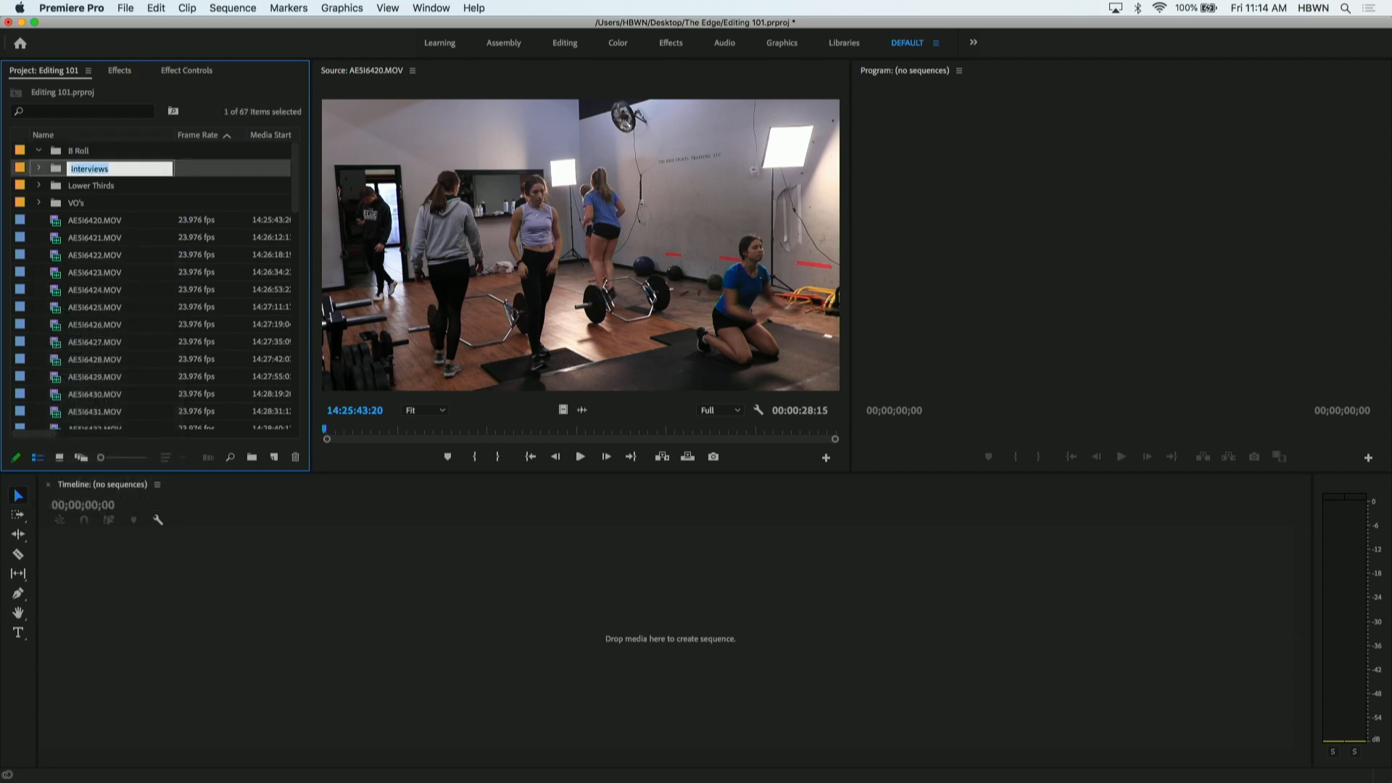
- Move AE5I6420.MOV into the B Roll bin, collapse the bin, and preview AE5I6421.MOV before moving it there too
left_click(56, 225)
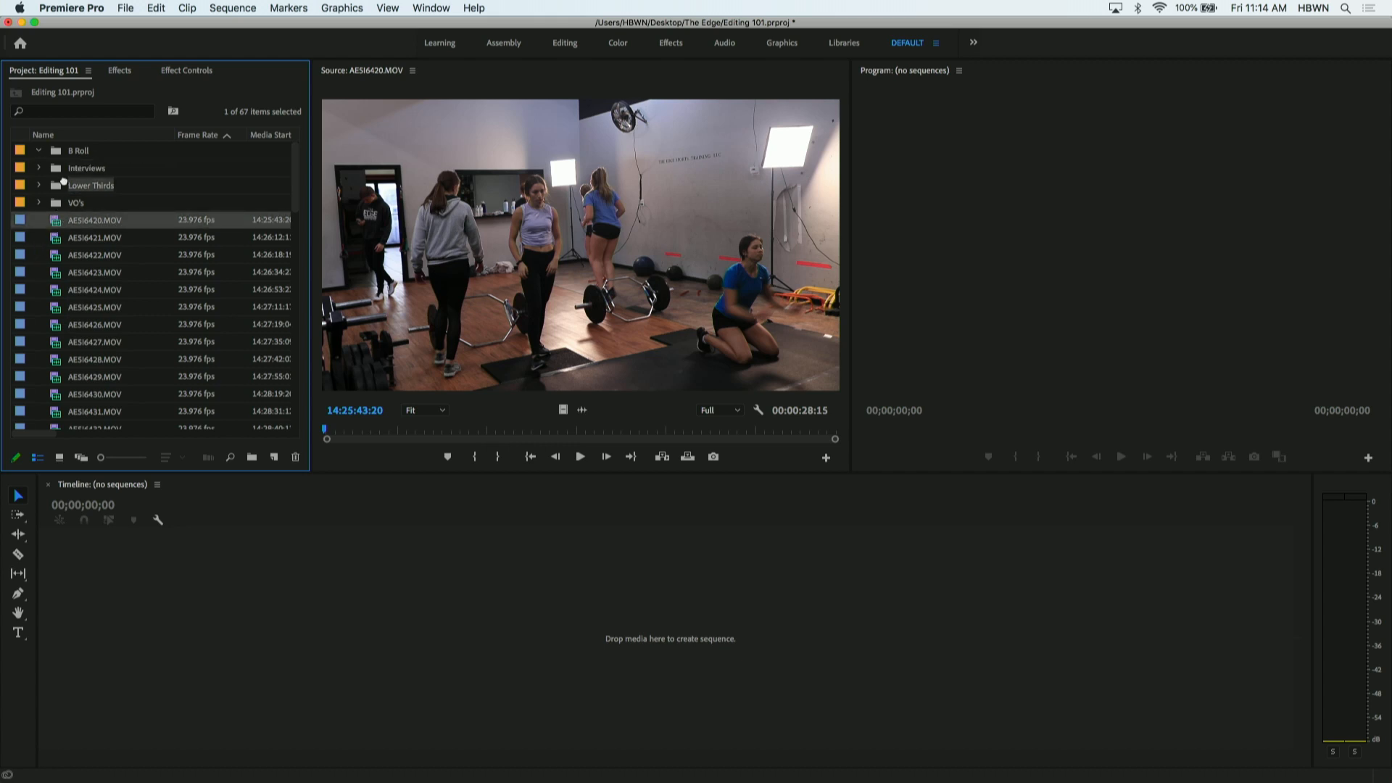
left_click_drag(76, 152, 77, 152)
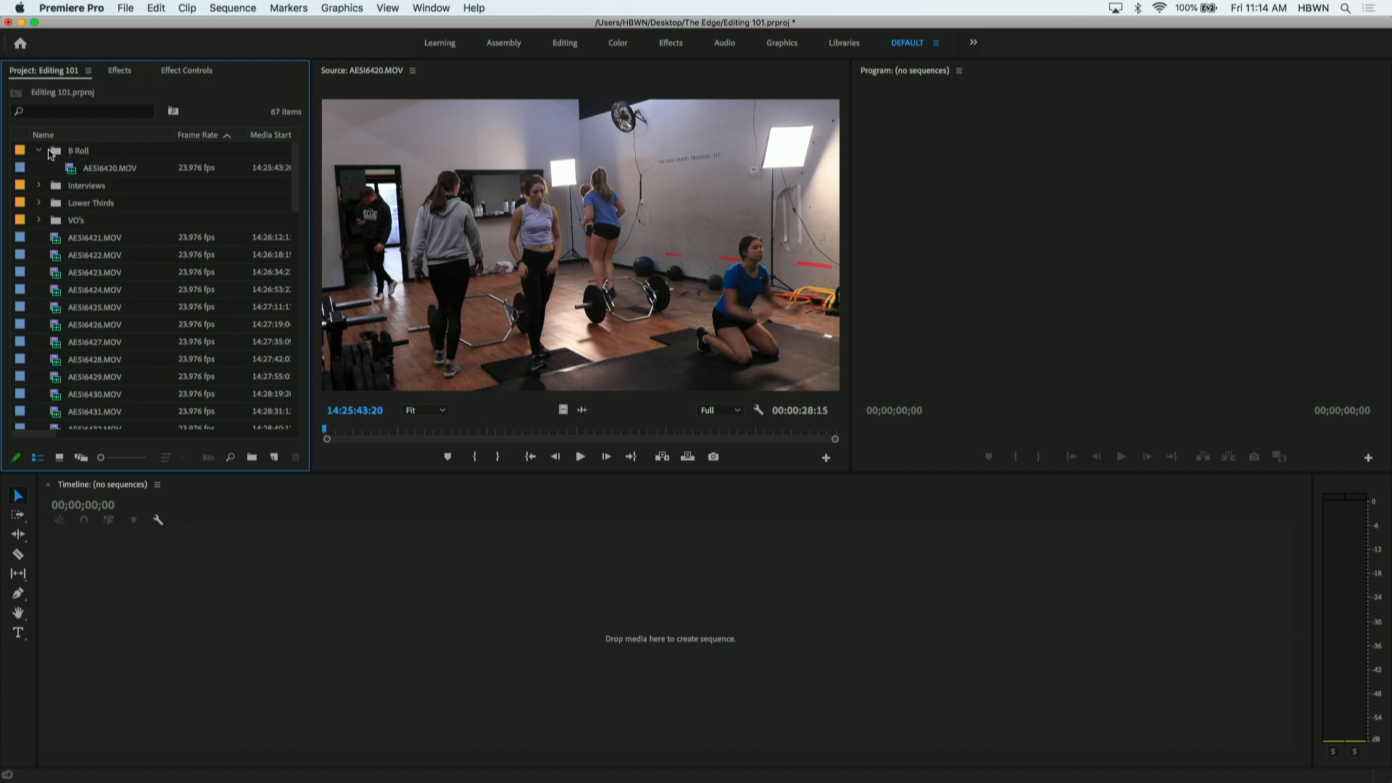
left_click(40, 152)
double_click(56, 227)
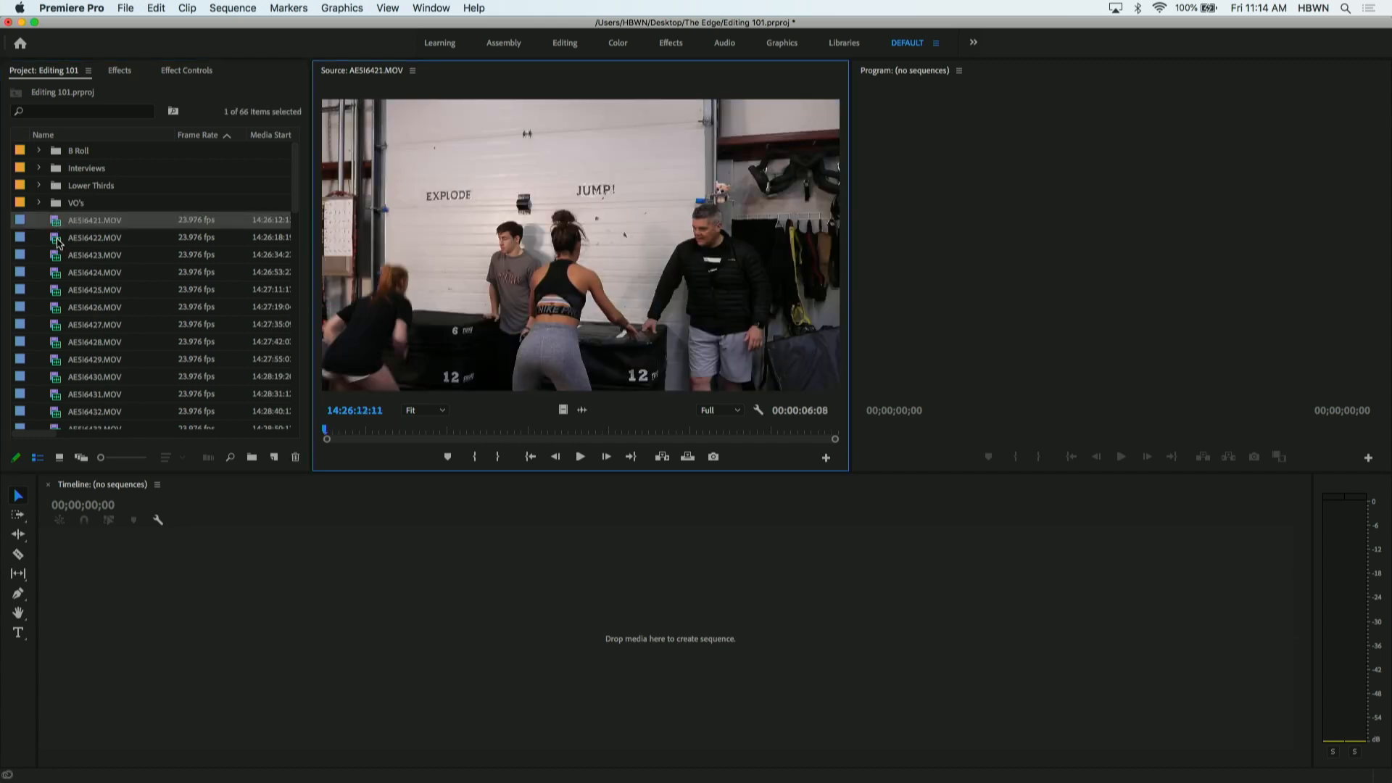
left_click_drag(53, 225, 78, 156)
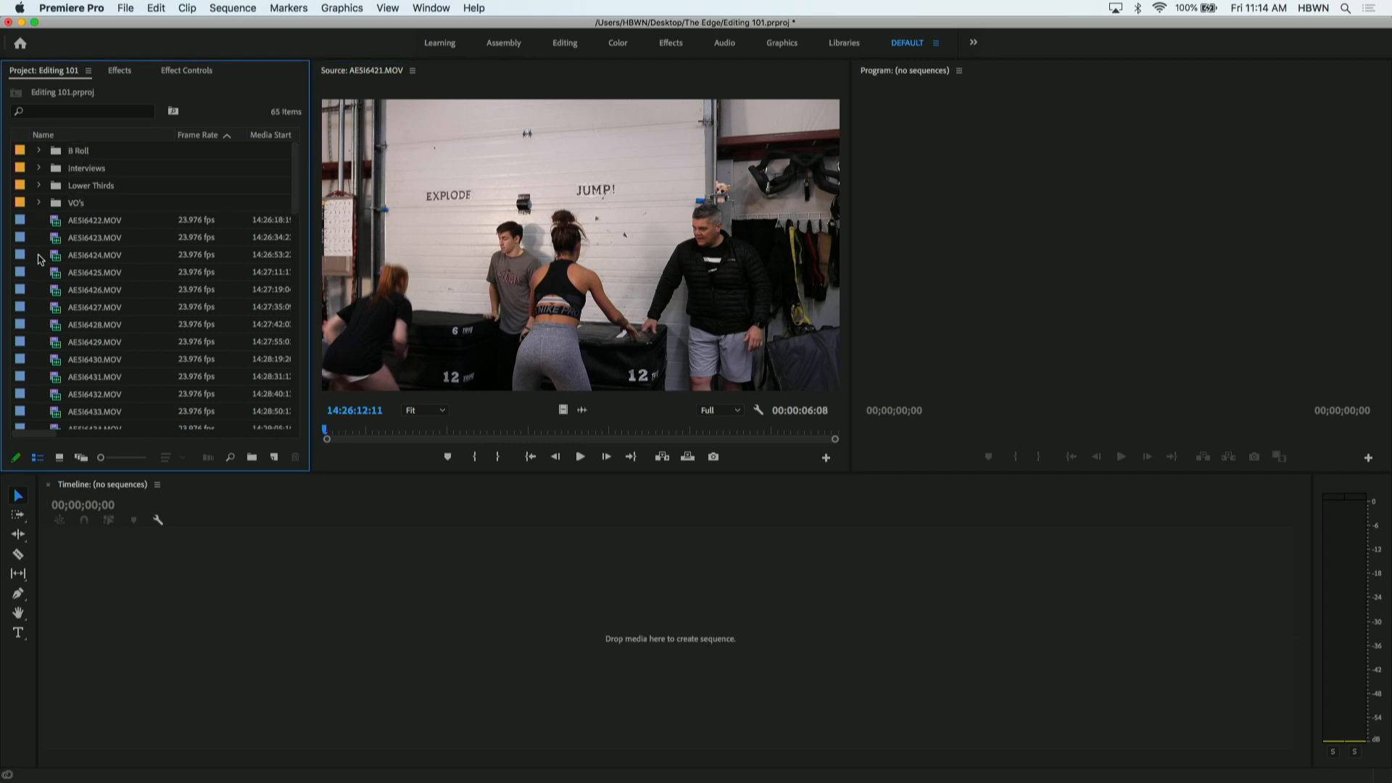
- Scrub through AE5I6422.MOV, AE5I6423.MOV, AE5I6424.MOV and AE5I6425.MOV in the Source monitor, stopping in the last at about 14:27:14:01
double_click(56, 227)
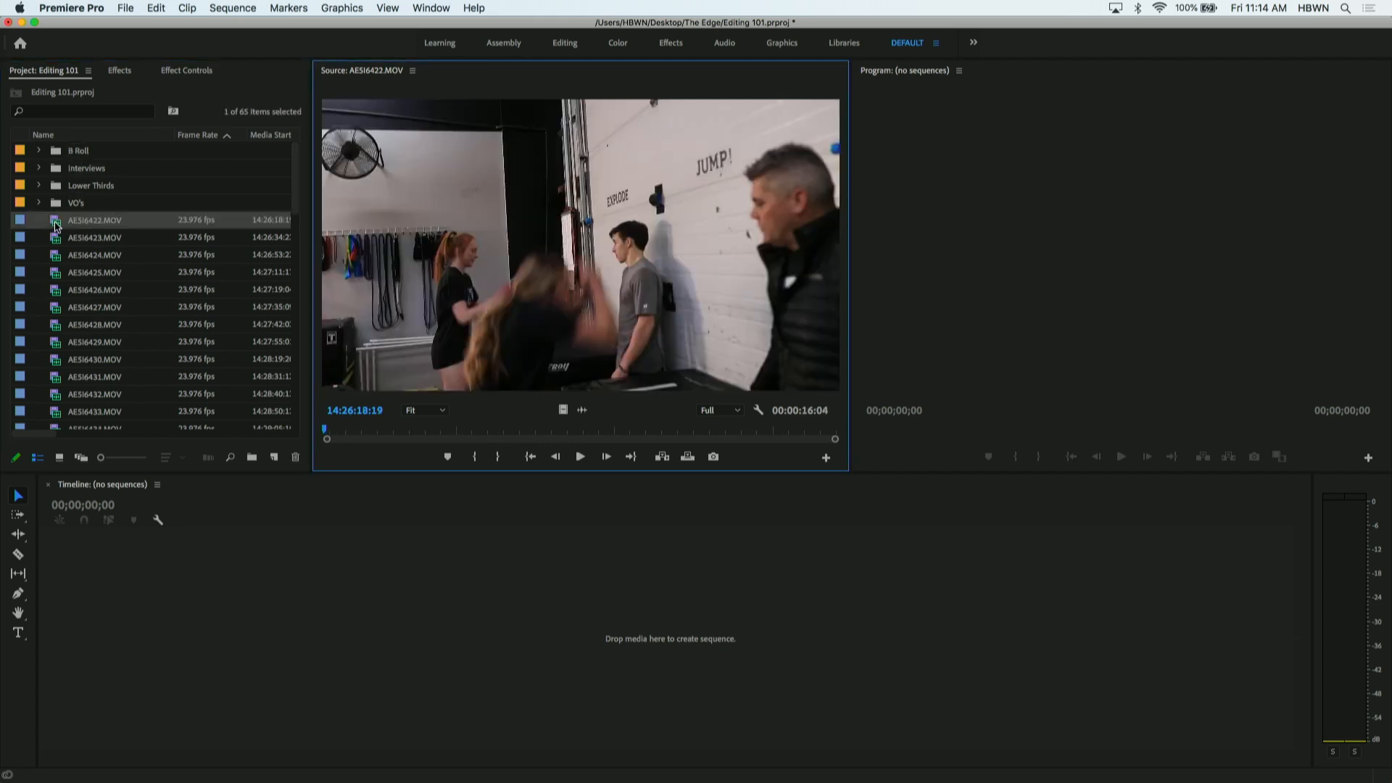
left_click_drag(363, 435, 520, 435)
double_click(58, 238)
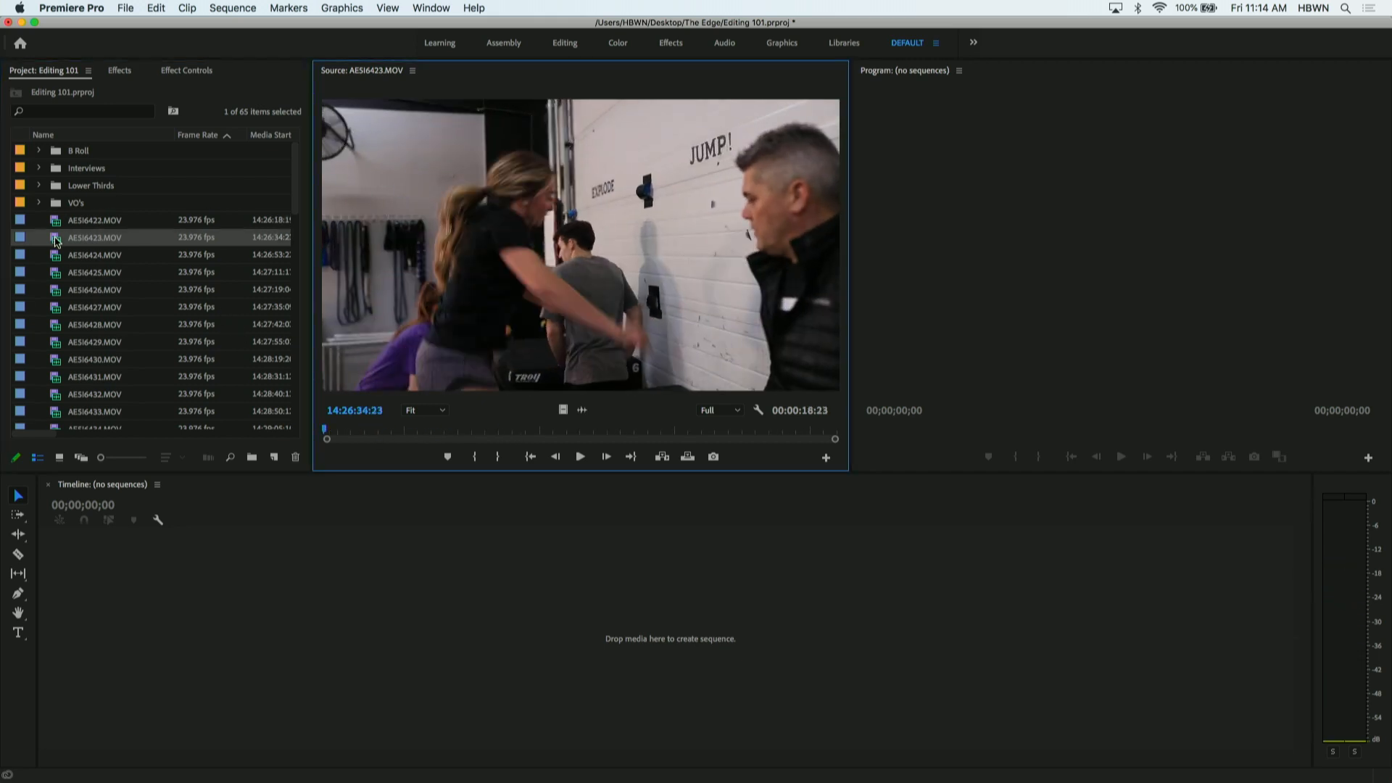
left_click_drag(348, 434, 513, 434)
double_click(66, 256)
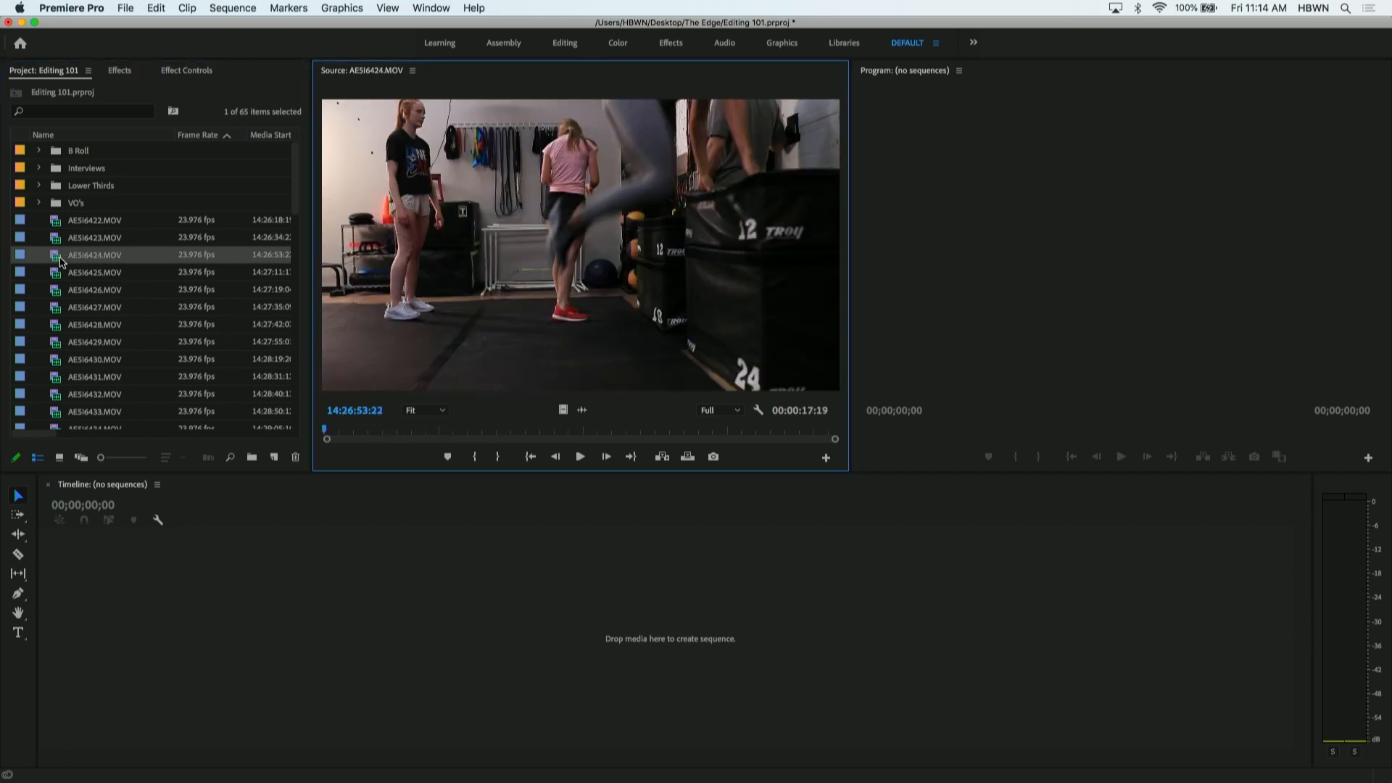
left_click_drag(355, 433, 509, 434)
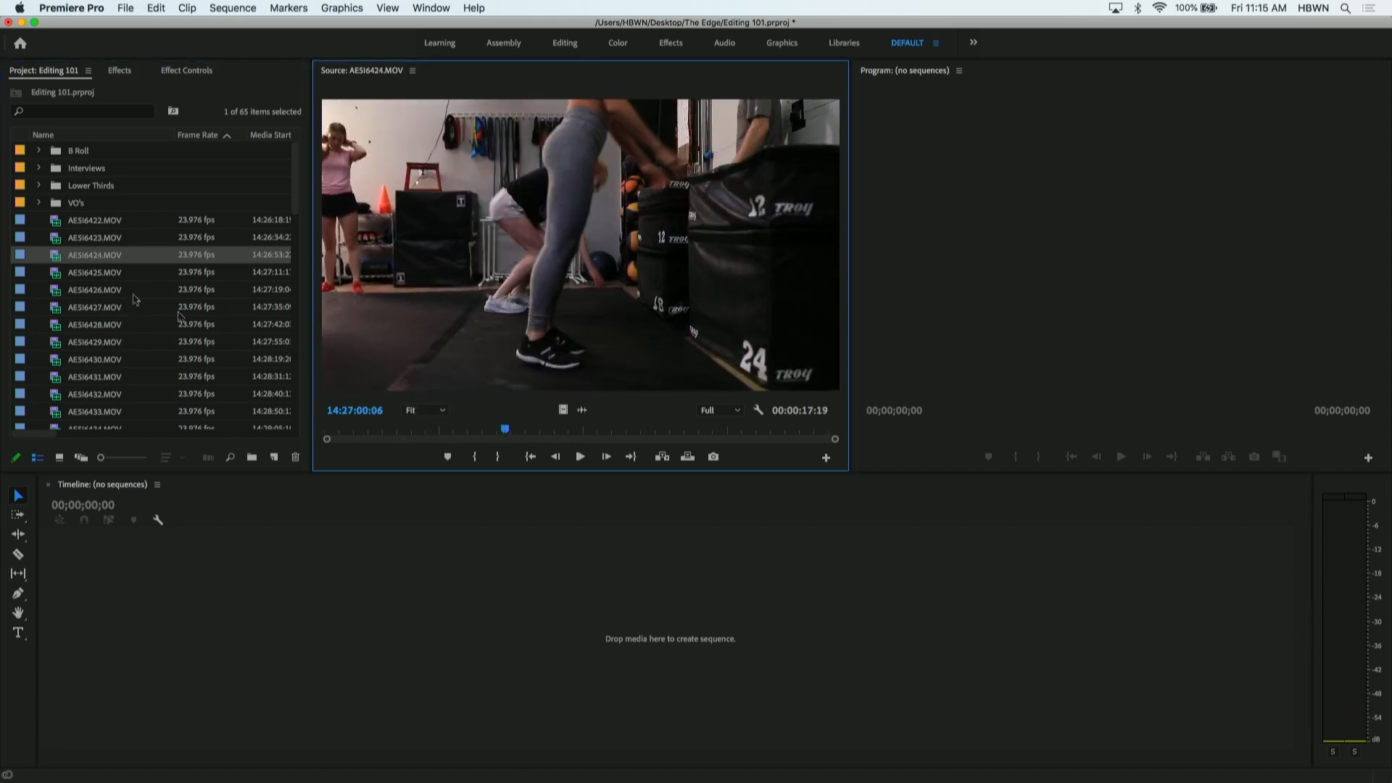
double_click(58, 273)
left_click_drag(417, 433, 482, 433)
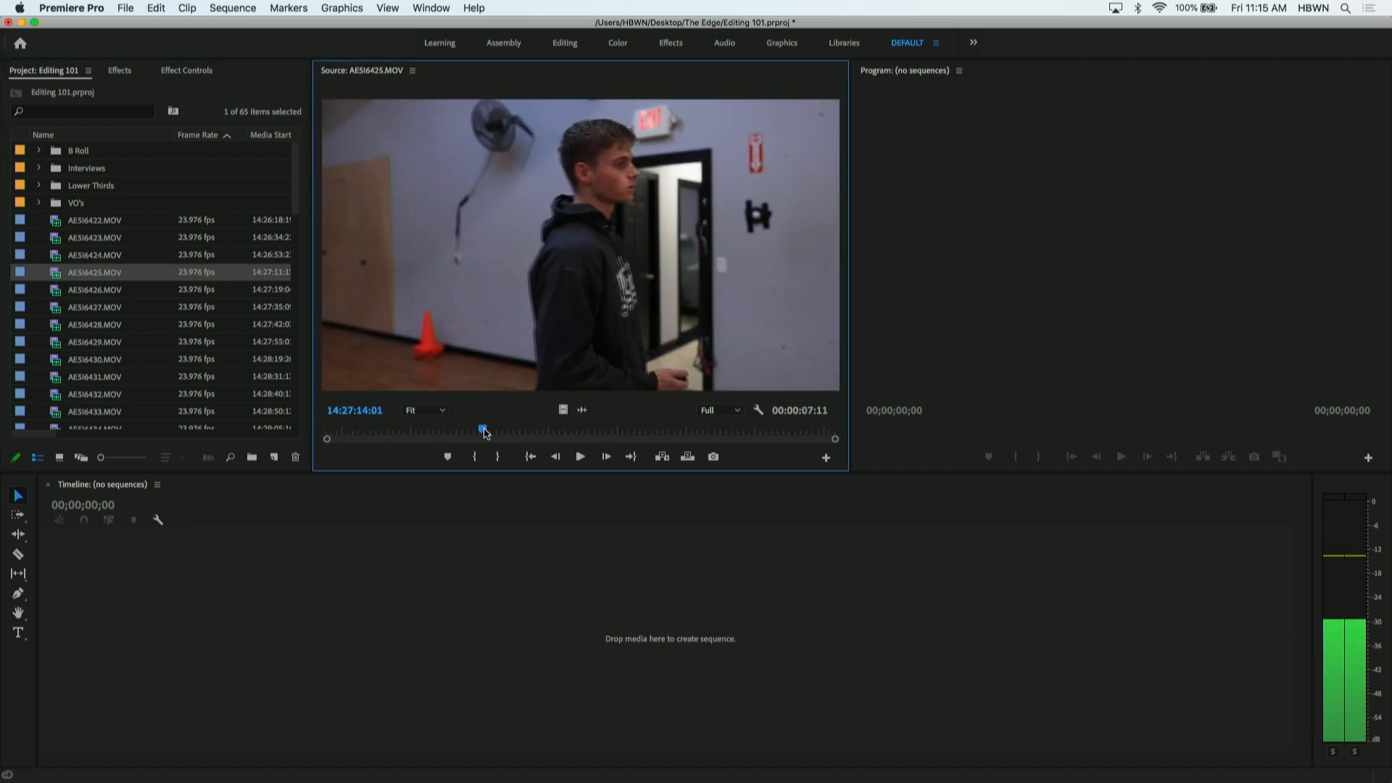
- Scrub through AE5I6426.MOV, AE5I6427.MOV and AE5I6428.MOV in the Source monitor, stopping in the last at about 14:27:49:16
double_click(60, 290)
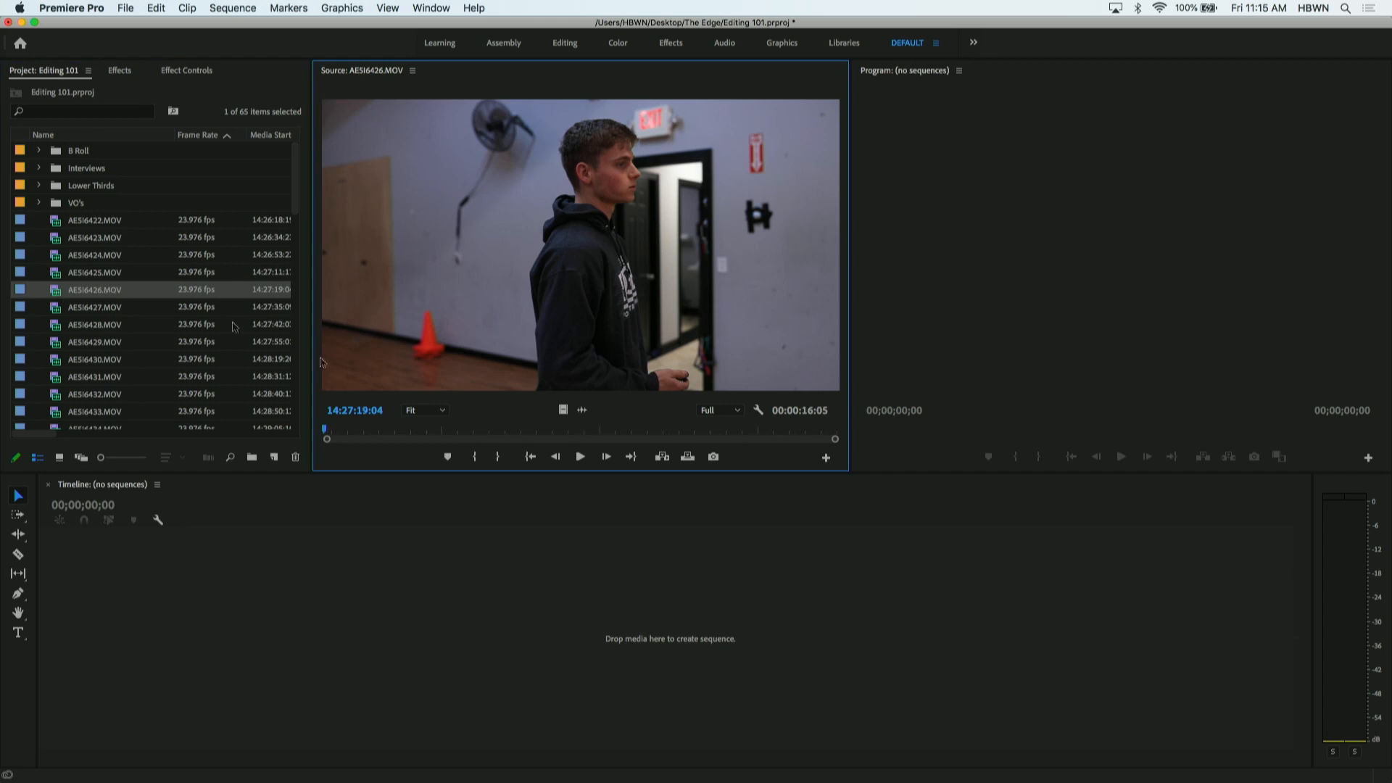
left_click_drag(349, 433, 569, 433)
double_click(57, 310)
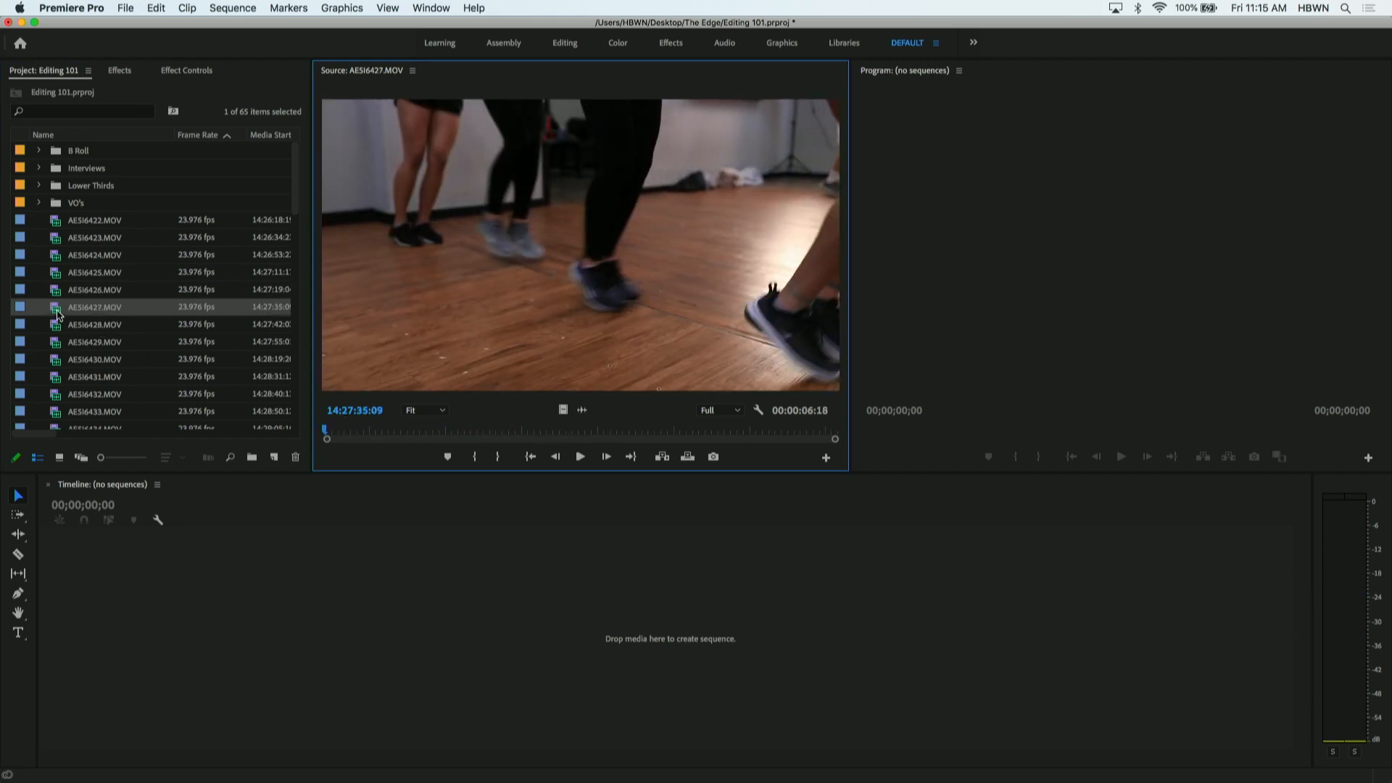
left_click_drag(377, 432, 714, 432)
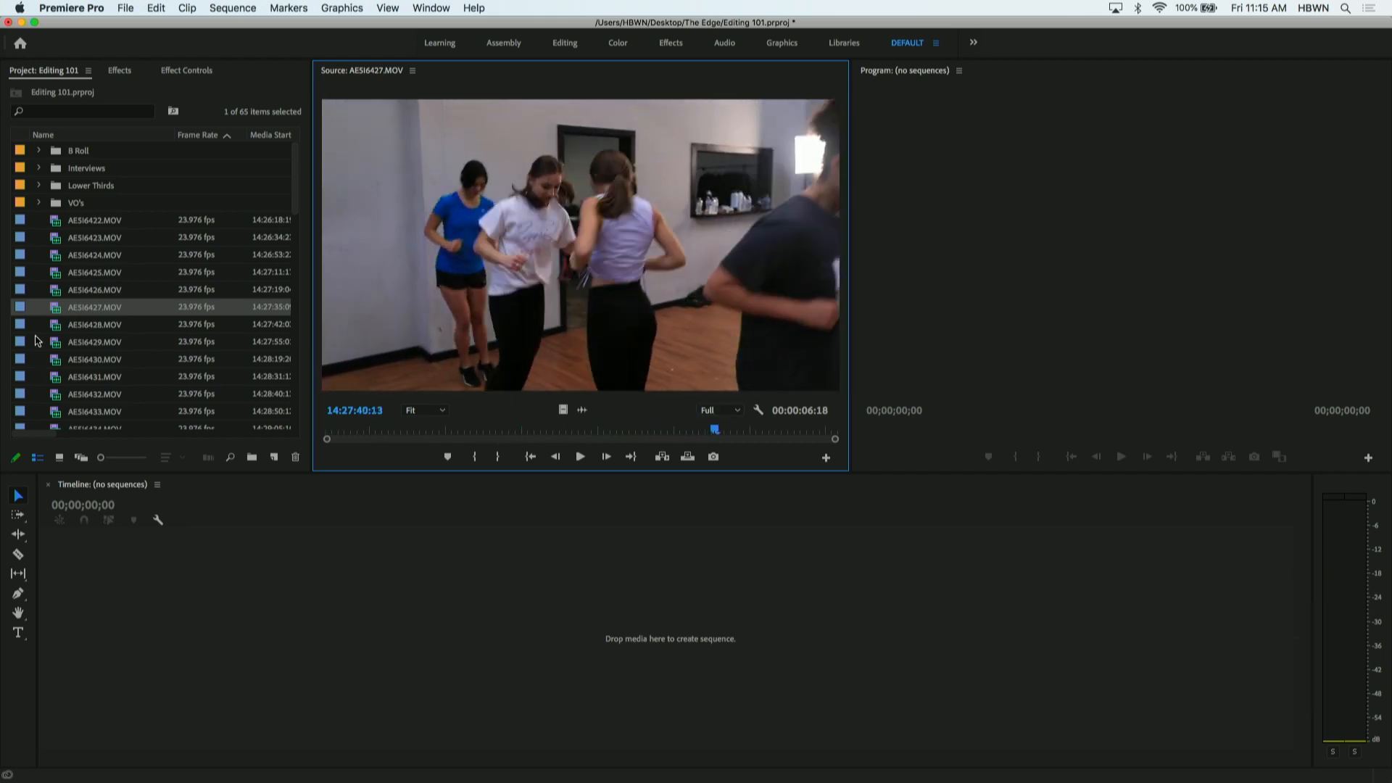
double_click(57, 325)
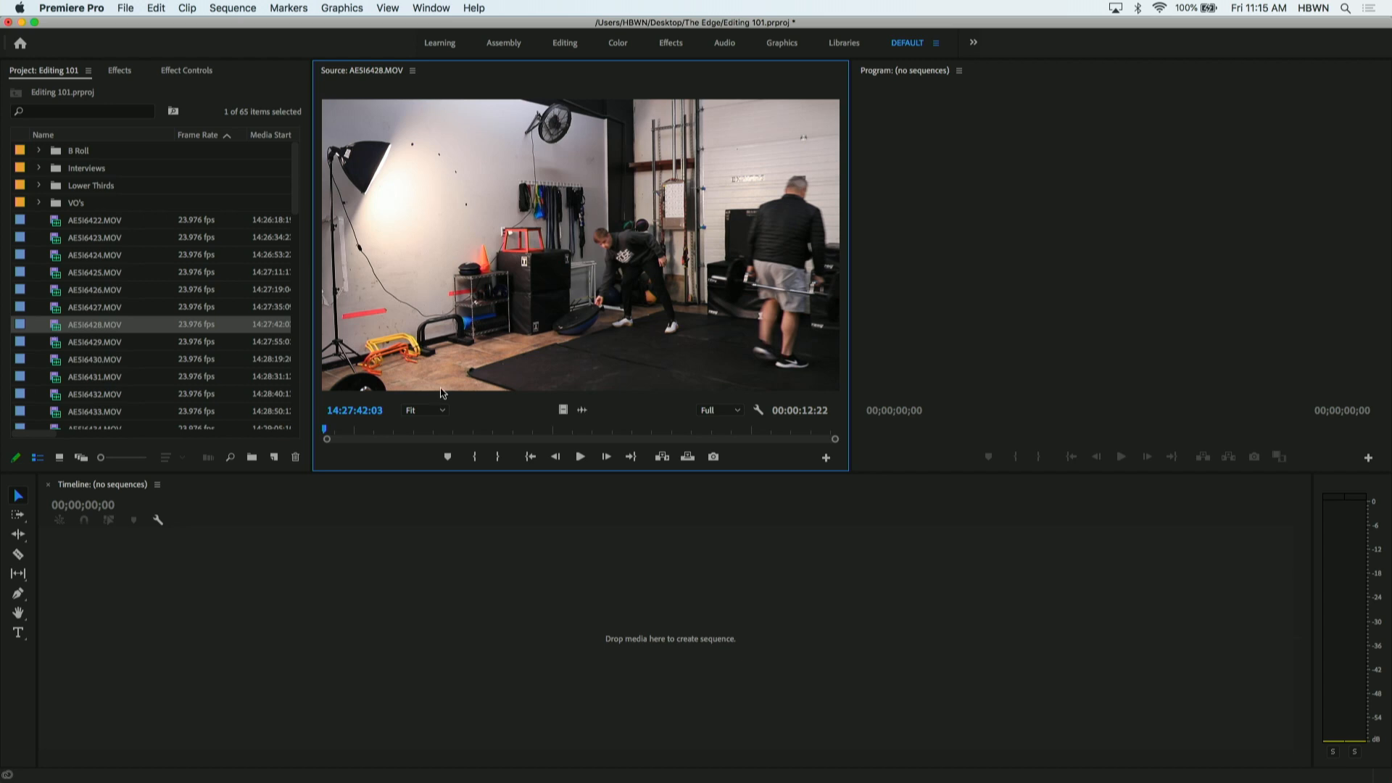
left_click_drag(385, 432, 625, 417)
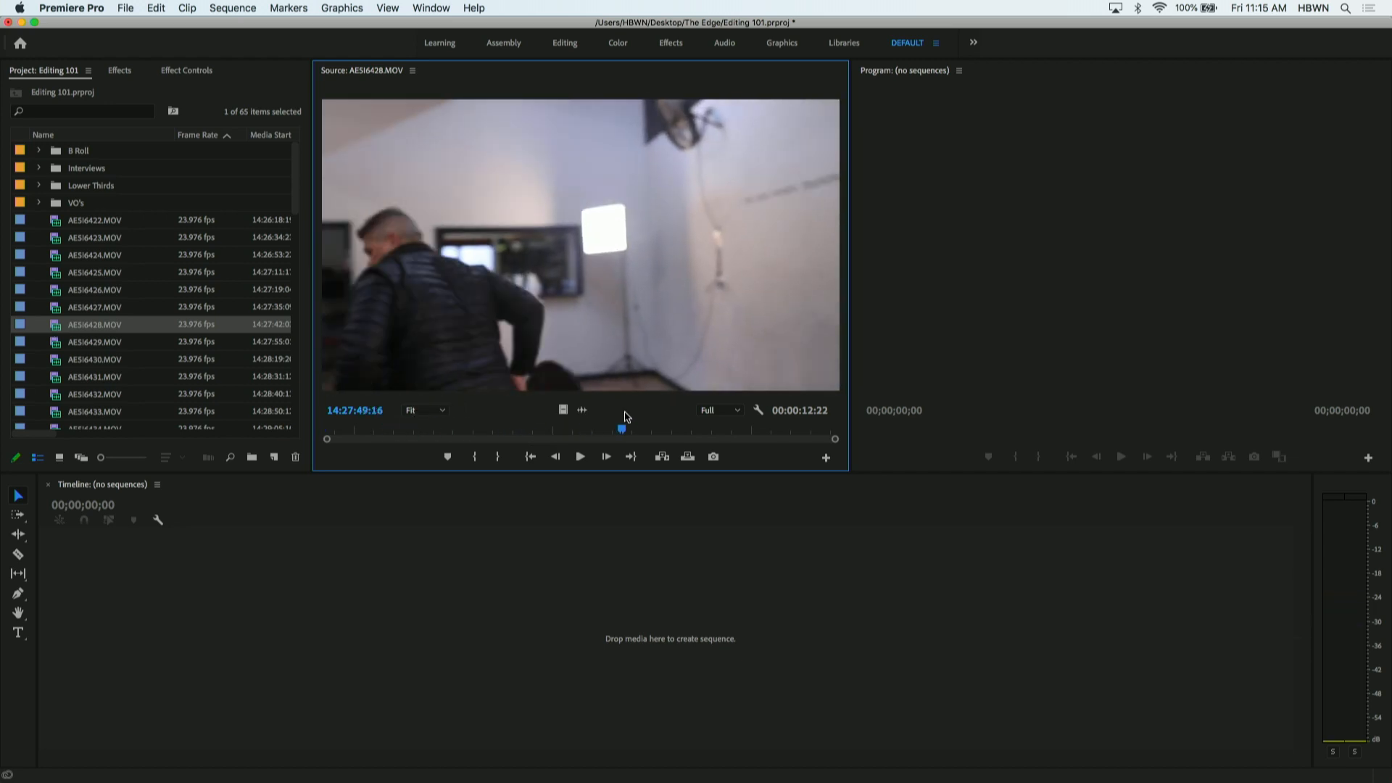
- Scrub through AE5I6429.MOV, AE5I6430.MOV and AE5I6431.MOV in the Source monitor, stopping in the last at about 14:28:37:17
double_click(58, 342)
left_click_drag(381, 432, 653, 411)
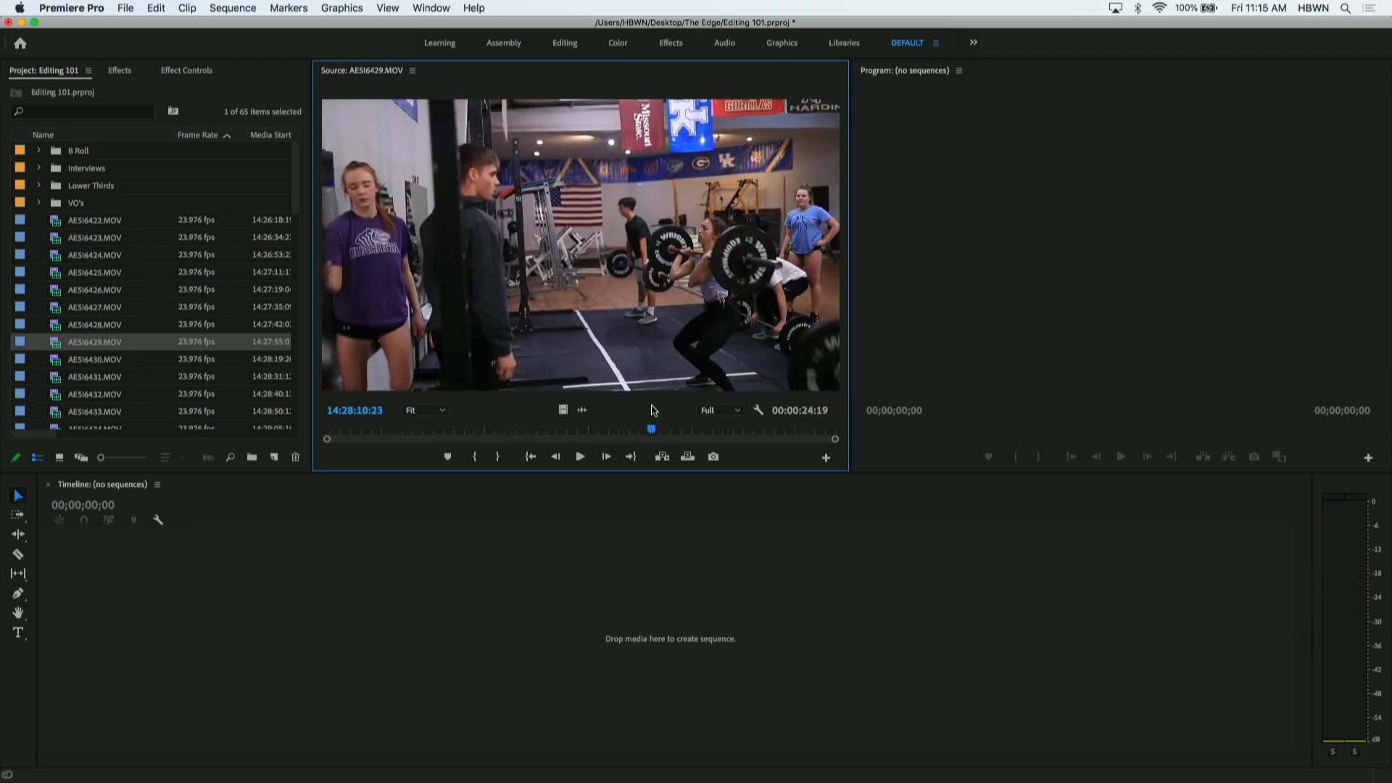
double_click(58, 360)
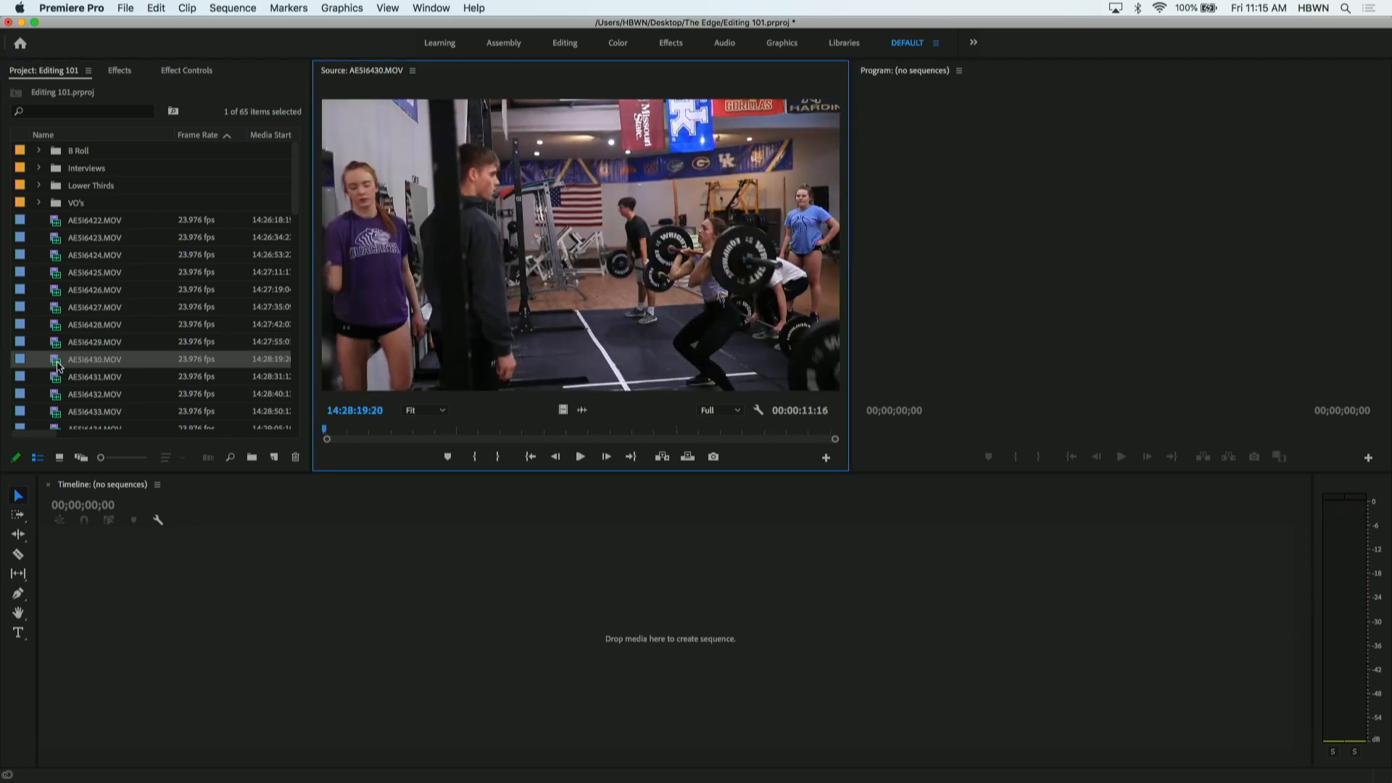
left_click(365, 430)
left_click_drag(364, 430, 629, 430)
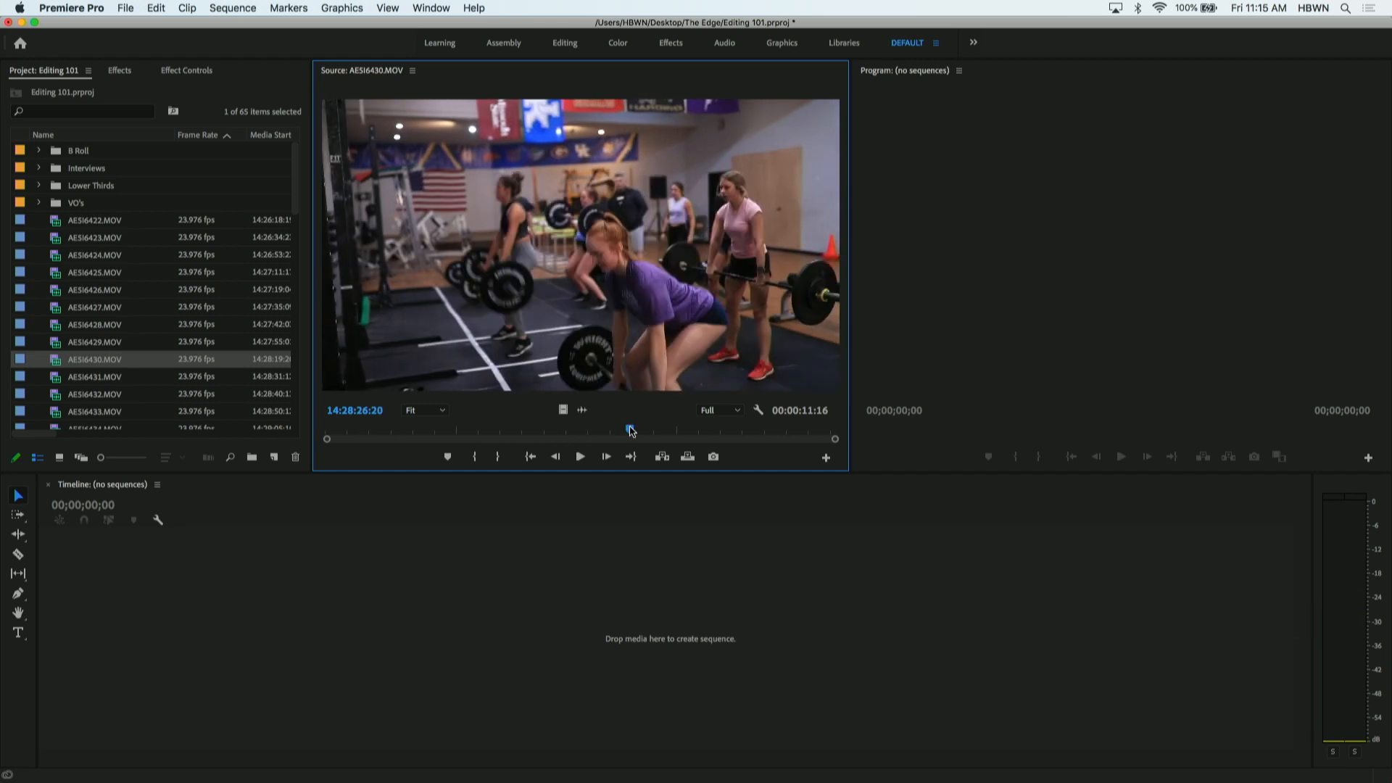
left_click(56, 379)
double_click(56, 378)
left_click_drag(378, 433, 675, 438)
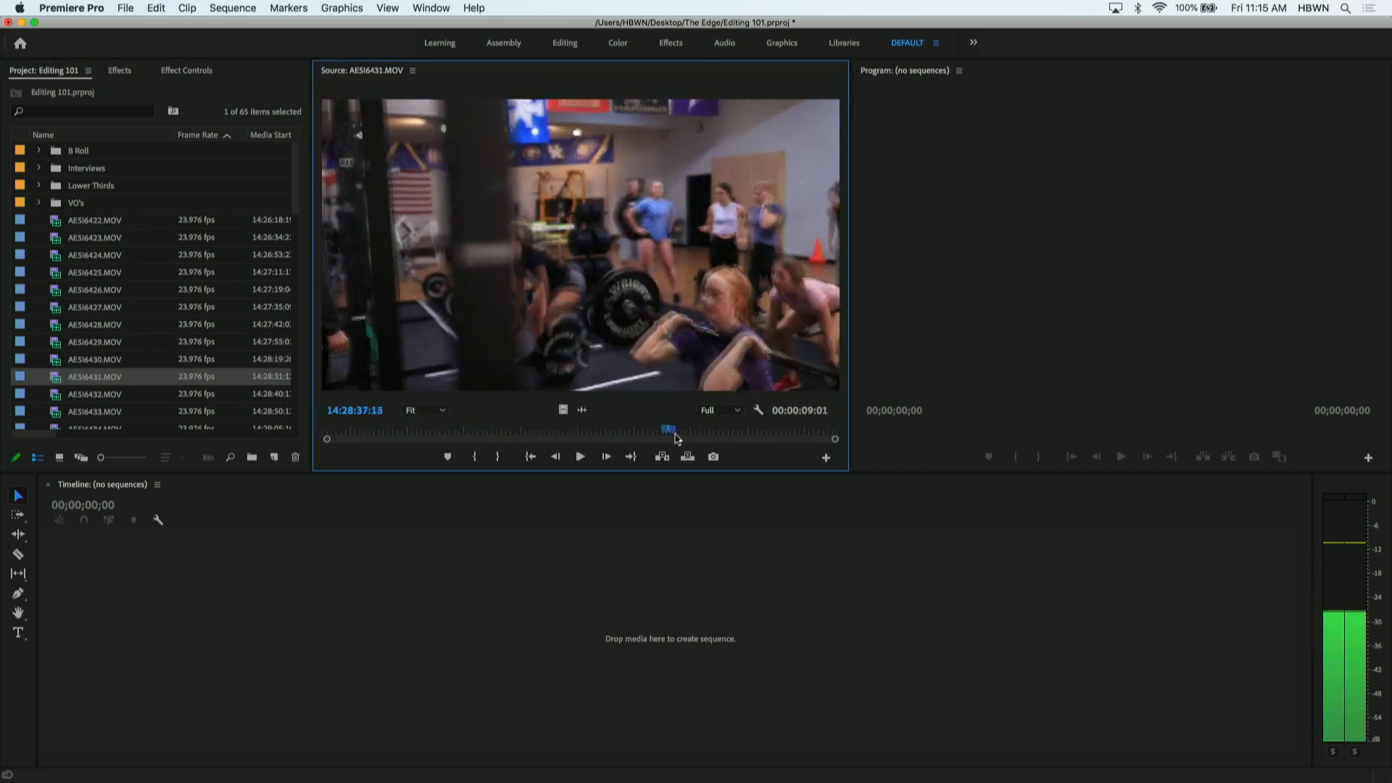
- Review AE5I6432.MOV, AE5I6433.MOV and AE5I6434.MOV one after another by scrubbing through each in the Source monitor
double_click(58, 394)
scroll(103, 265, "down", 2)
left_click_drag(340, 430, 573, 434)
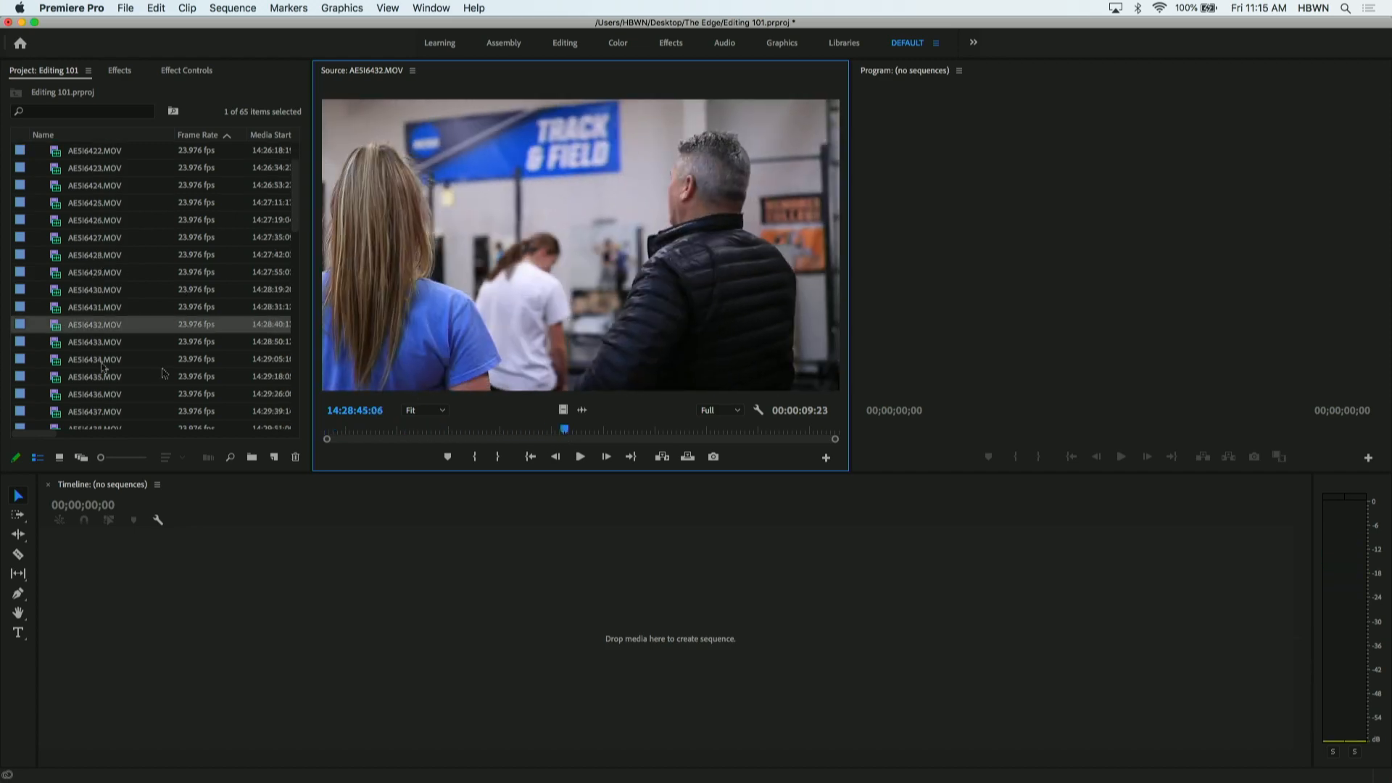
double_click(69, 344)
left_click_drag(387, 428, 650, 440)
double_click(62, 361)
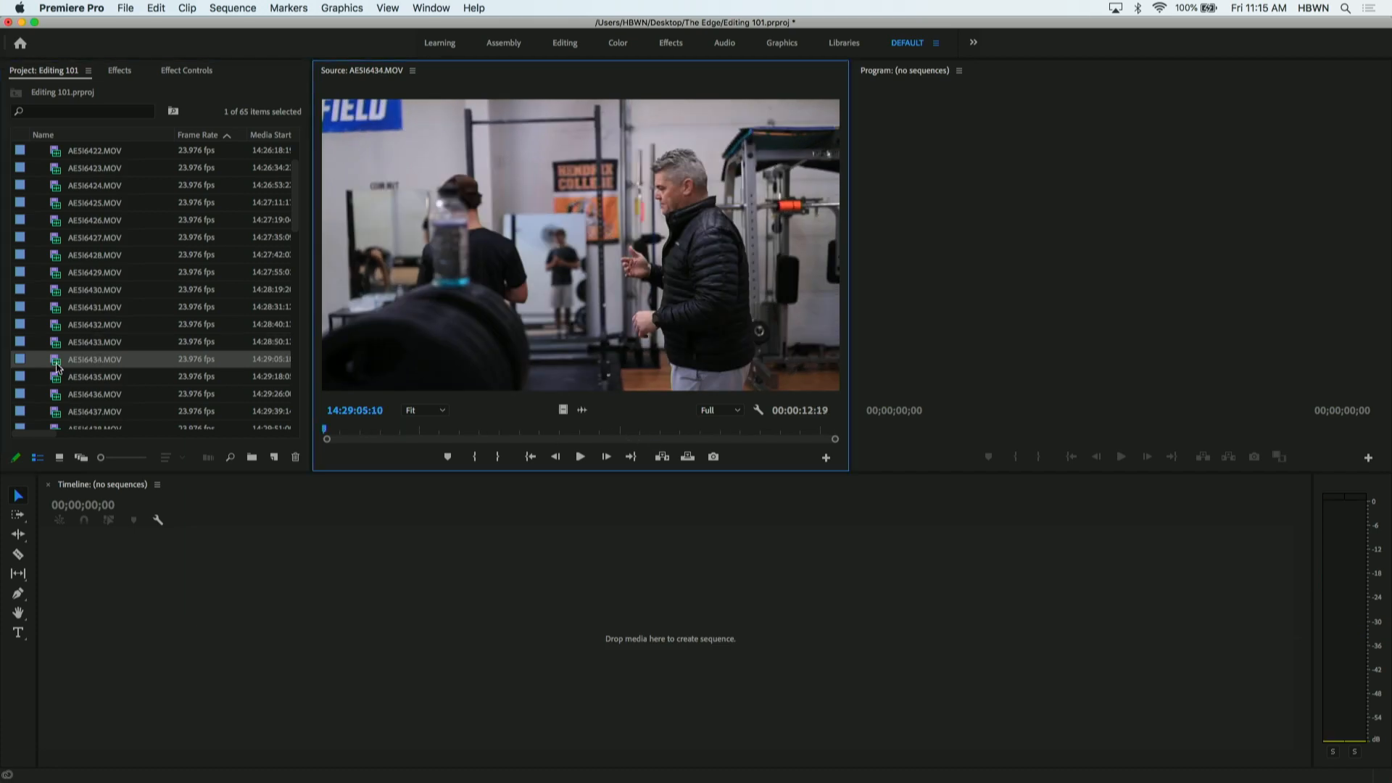
left_click_drag(340, 438, 638, 435)
- Scrub through AE5I6435.MOV, AE5I6436.MOV and AE5I6437.MOV in the Source monitor, stopping in the last at about 14:29:47:16
double_click(62, 378)
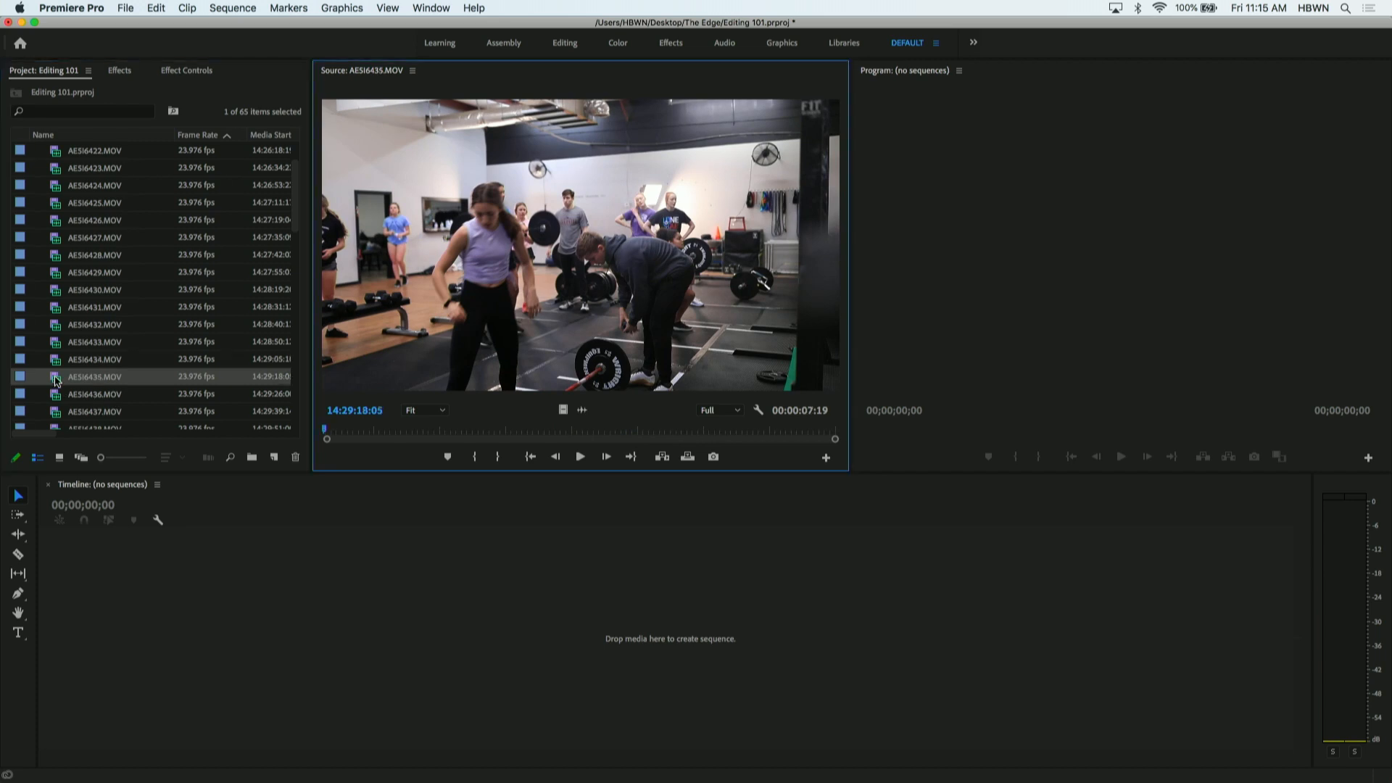
left_click_drag(372, 434, 631, 435)
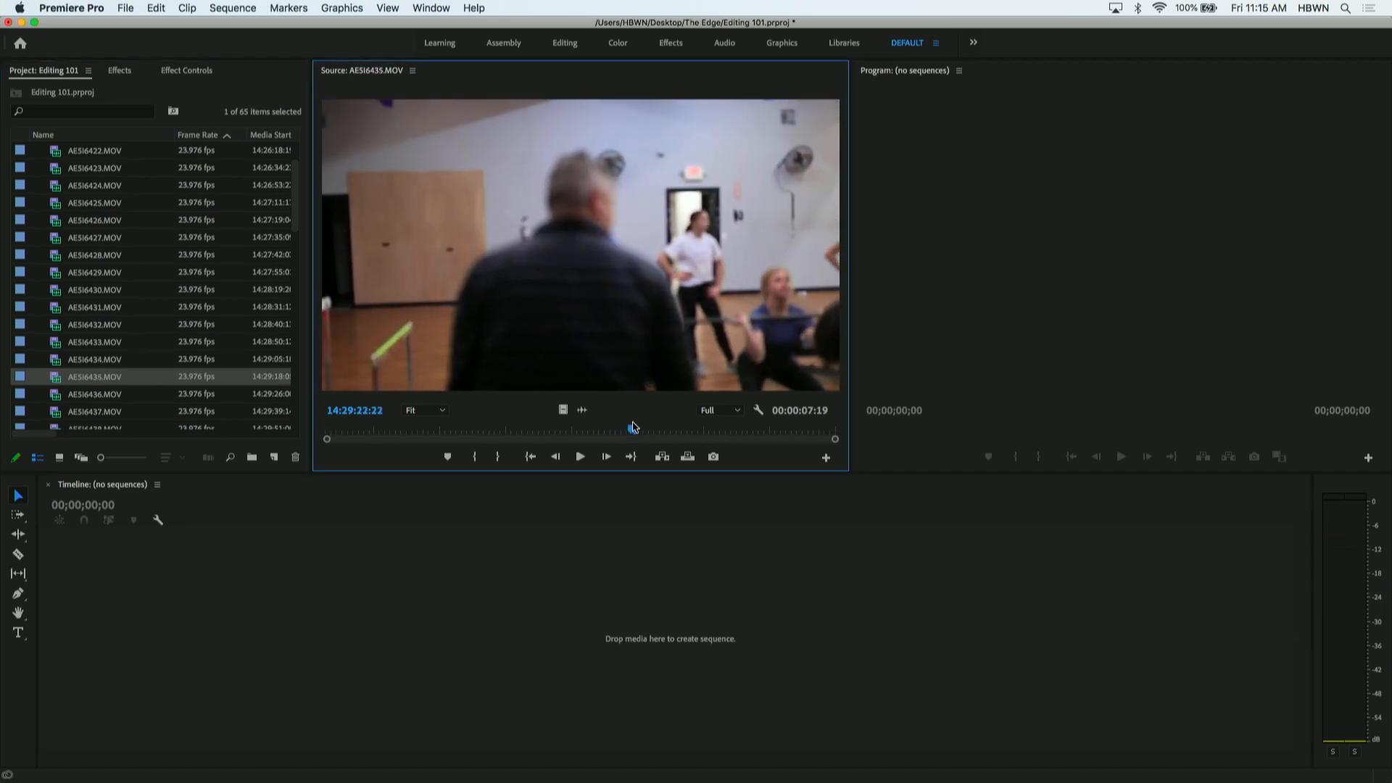
left_click(52, 397)
double_click(52, 398)
scroll(61, 293, "down", 3)
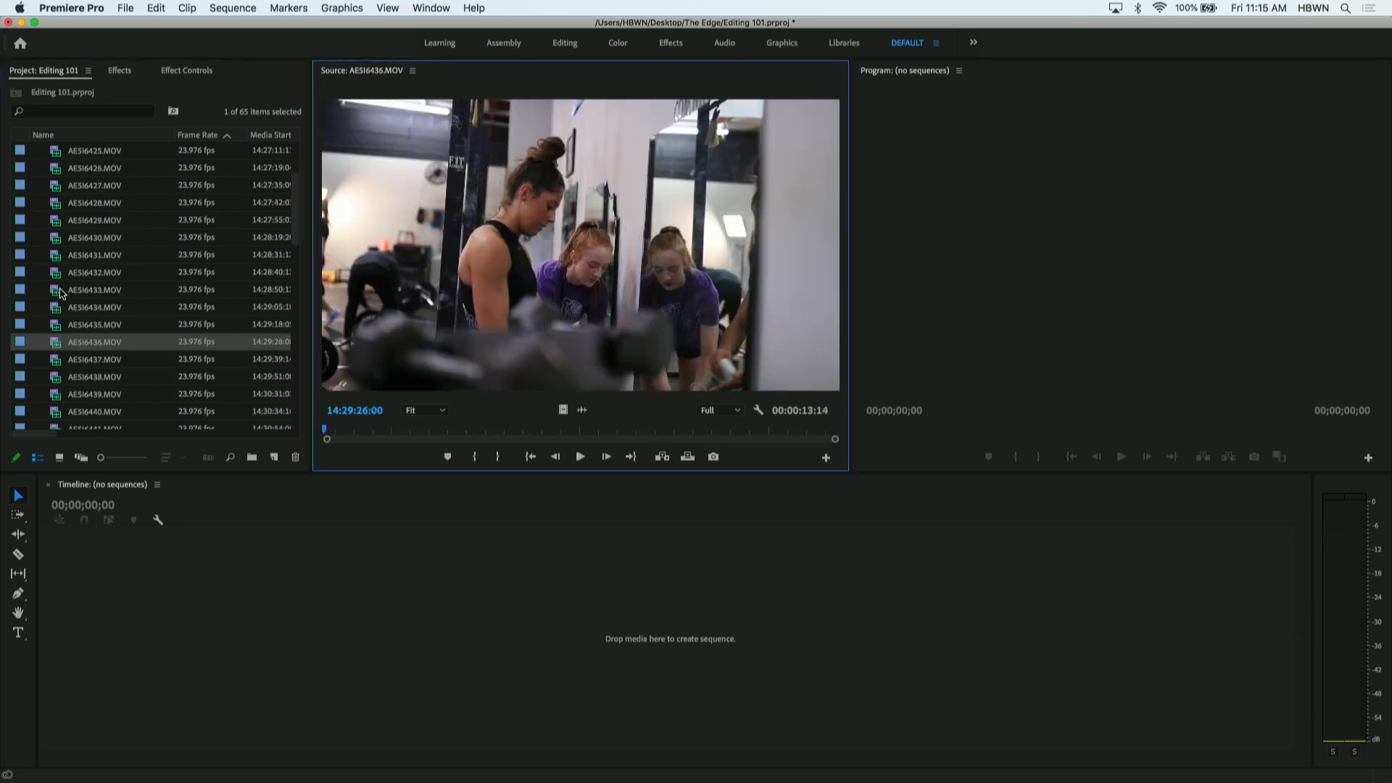
left_click_drag(358, 438, 698, 419)
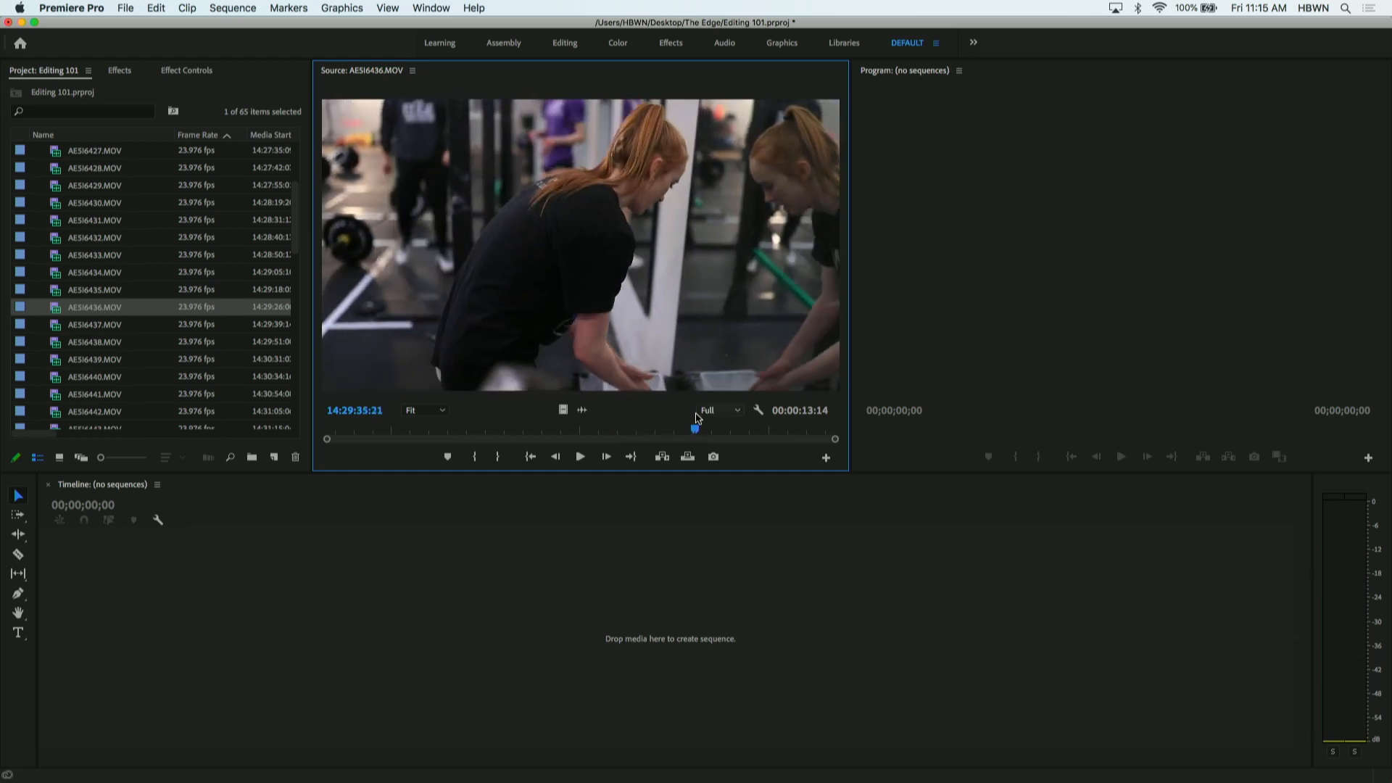
double_click(92, 324)
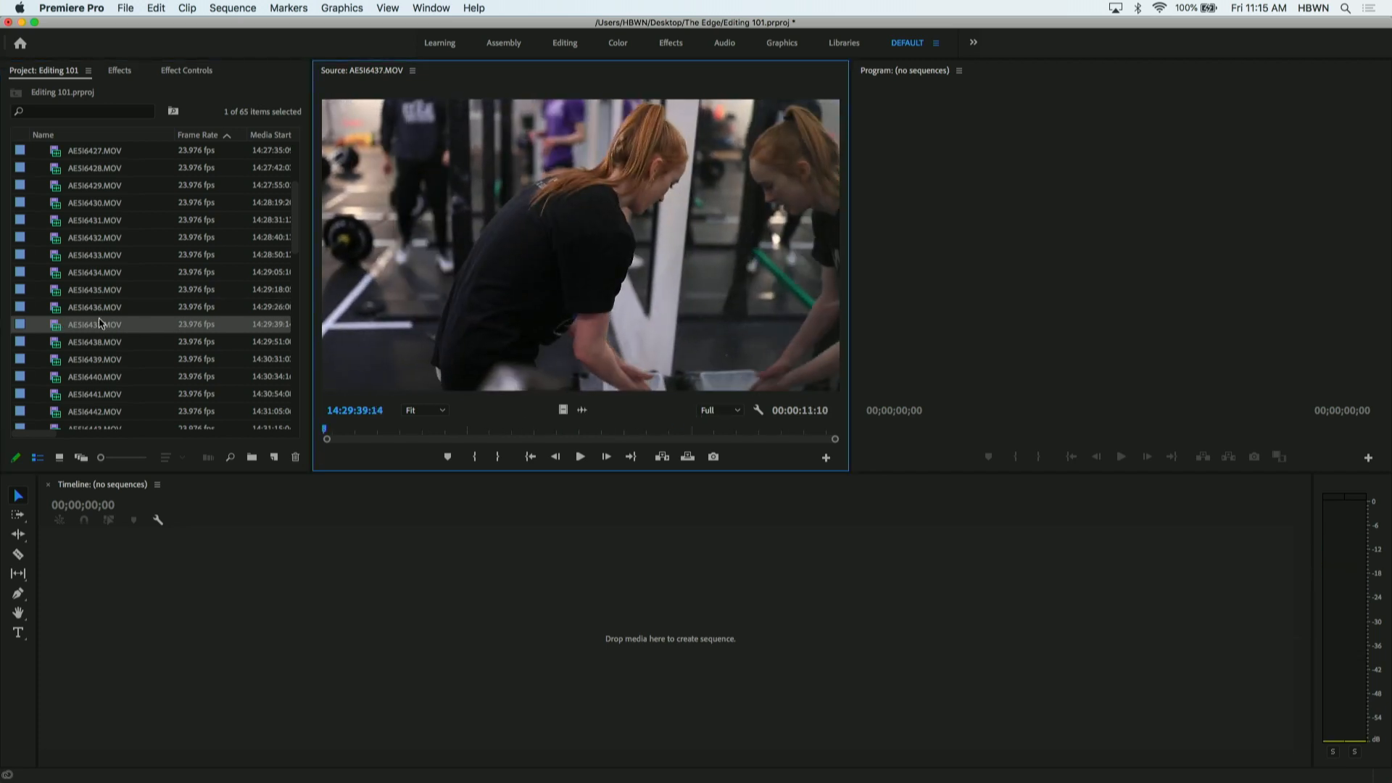
left_click_drag(358, 432, 687, 426)
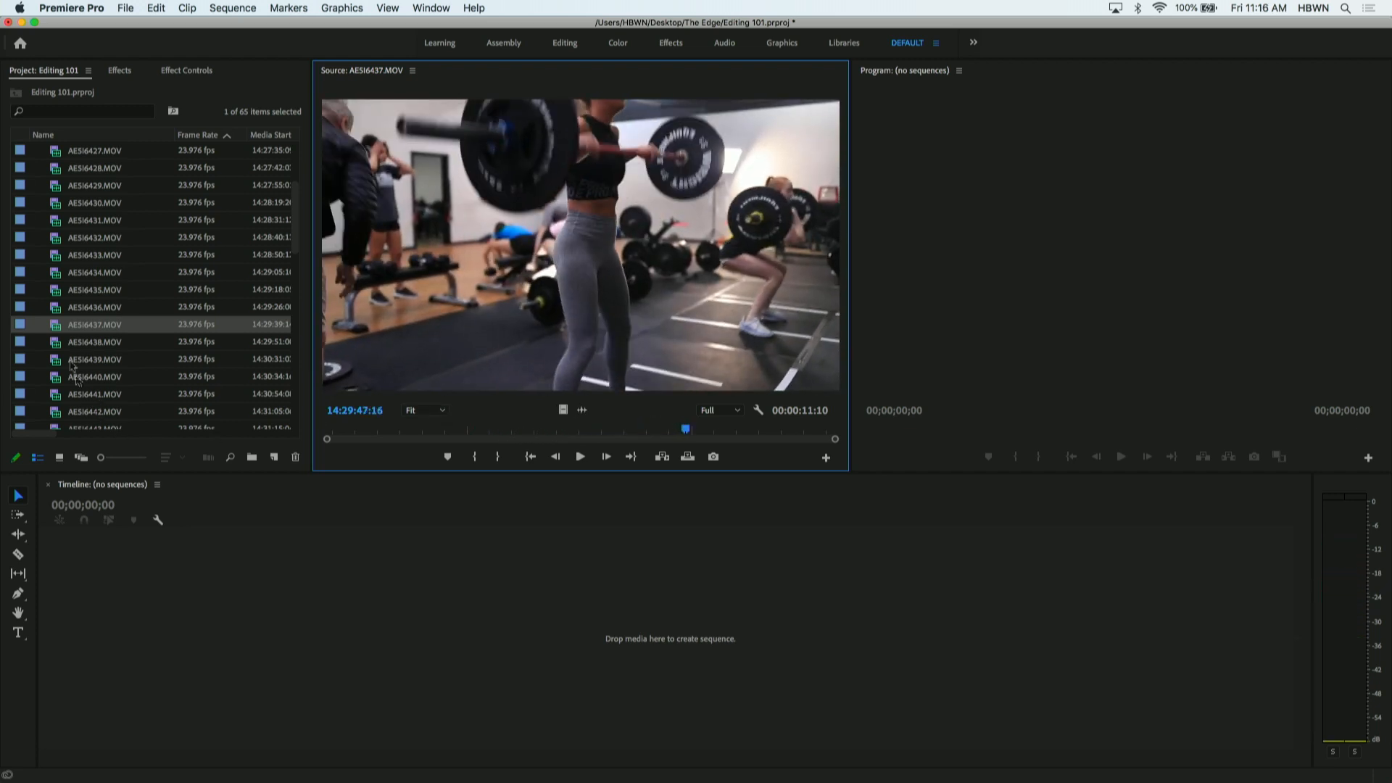
- Scrub through AE5I6438.MOV, AE5I6439.MOV and AE5I6440.MOV in the Source monitor, stopping in the last at about 14:30:45:10
double_click(62, 342)
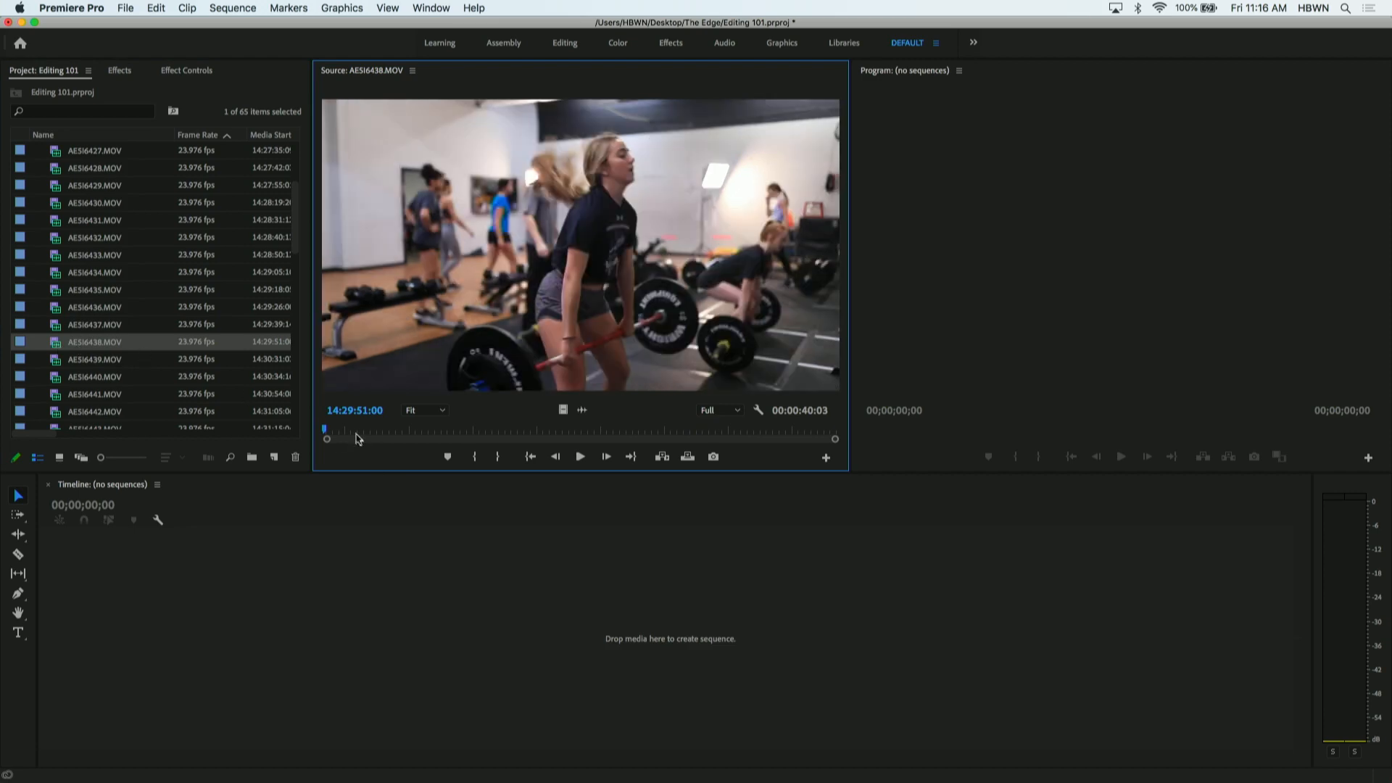
left_click_drag(357, 434, 717, 428)
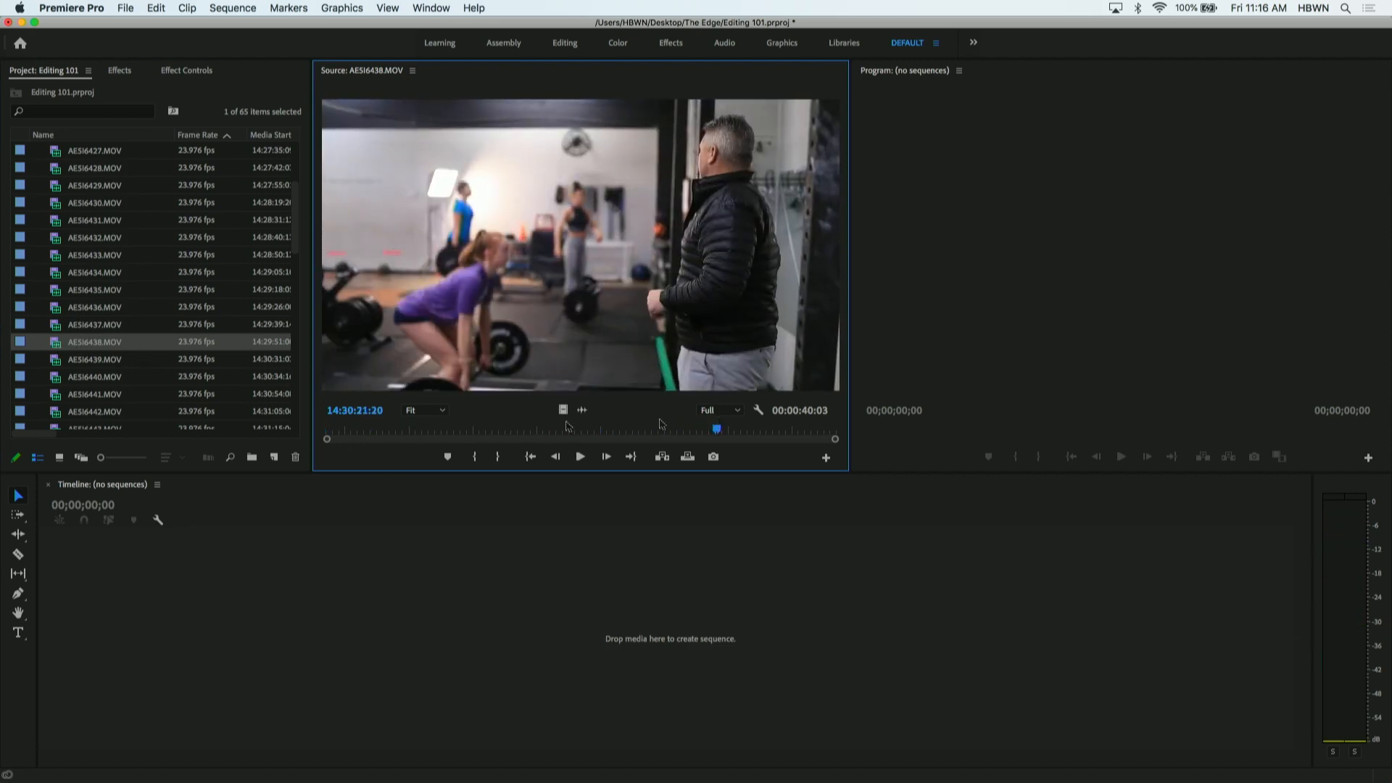
double_click(62, 360)
left_click_drag(355, 433, 628, 433)
double_click(51, 377)
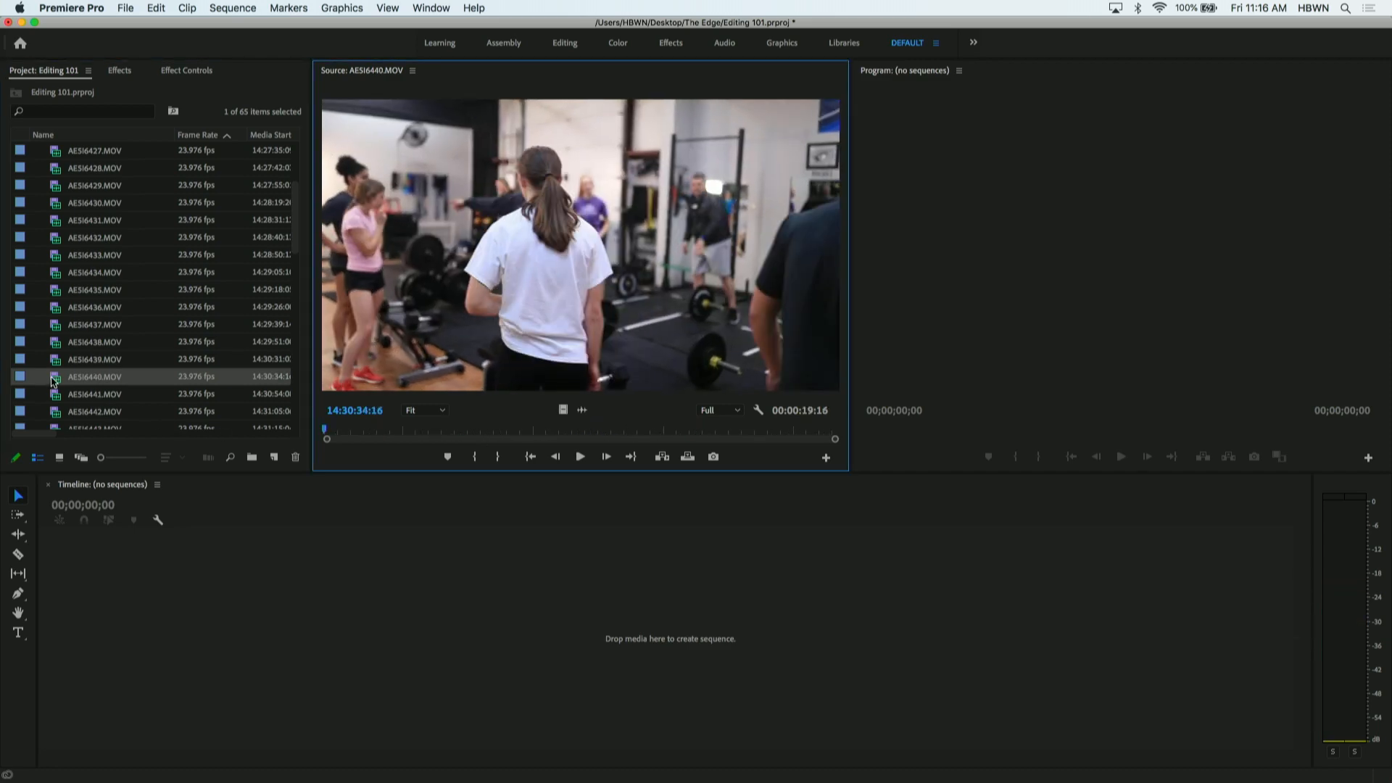
left_click(364, 431)
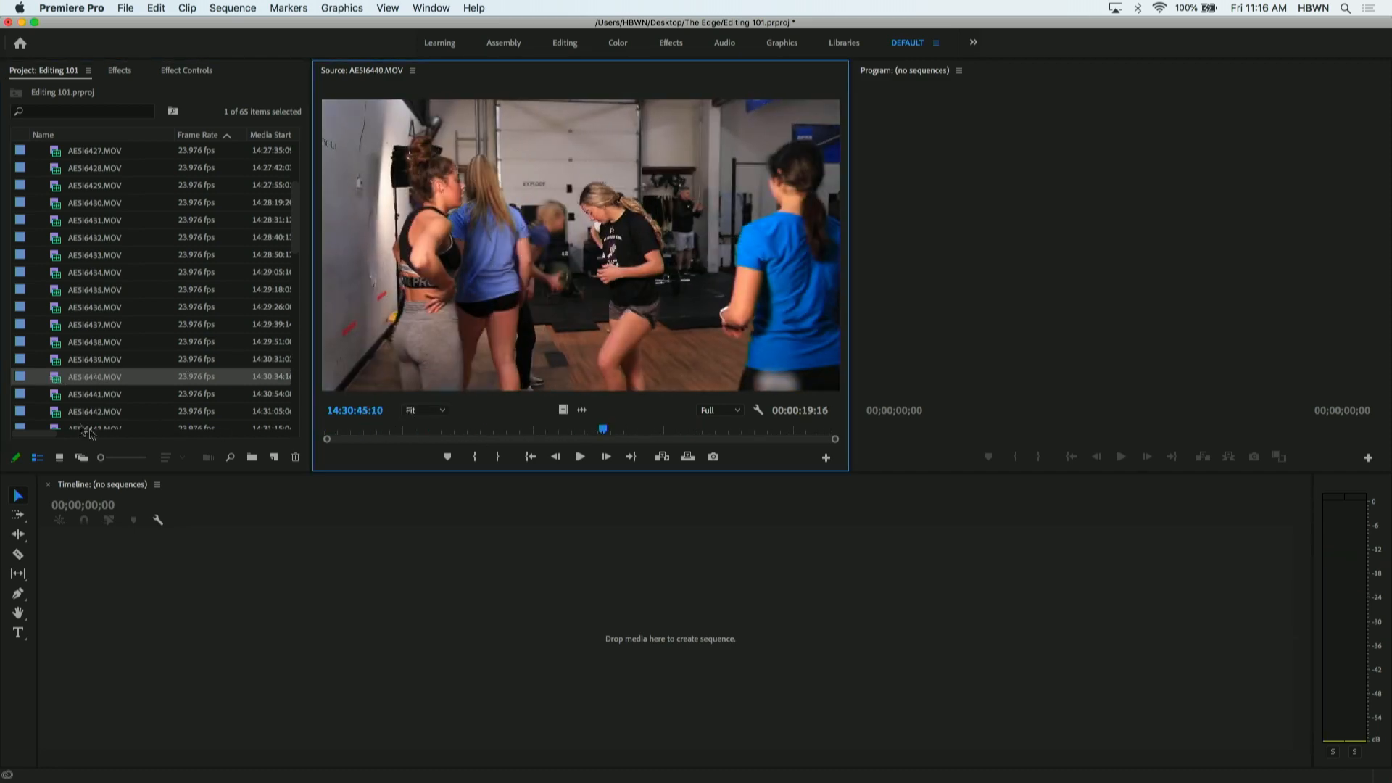
- Scrub AE5I6441.MOV to about 14:31:02:07, check AE5I6442.MOV, and reopen AE5I6441.MOV in the Source monitor
double_click(60, 395)
left_click_drag(385, 432, 696, 432)
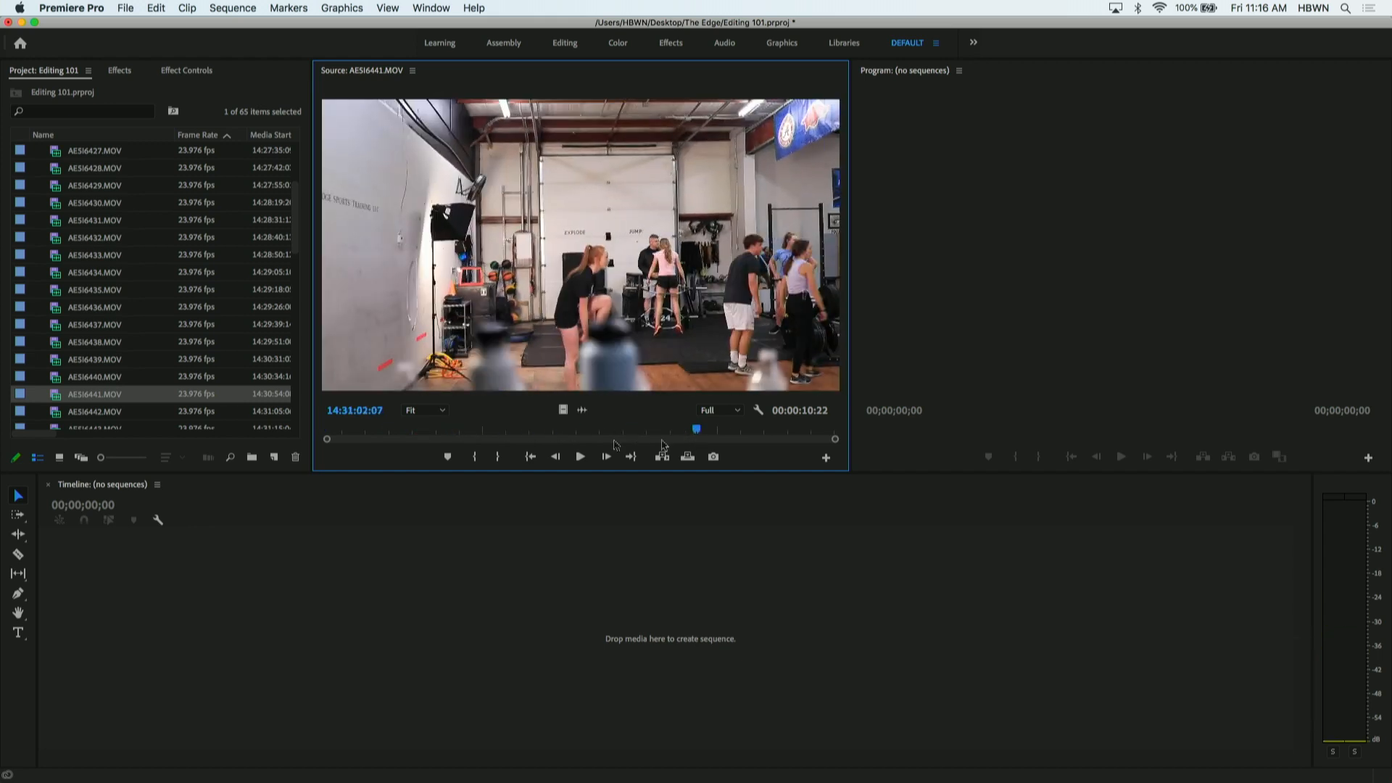
double_click(57, 412)
scroll(71, 301, "down", 3)
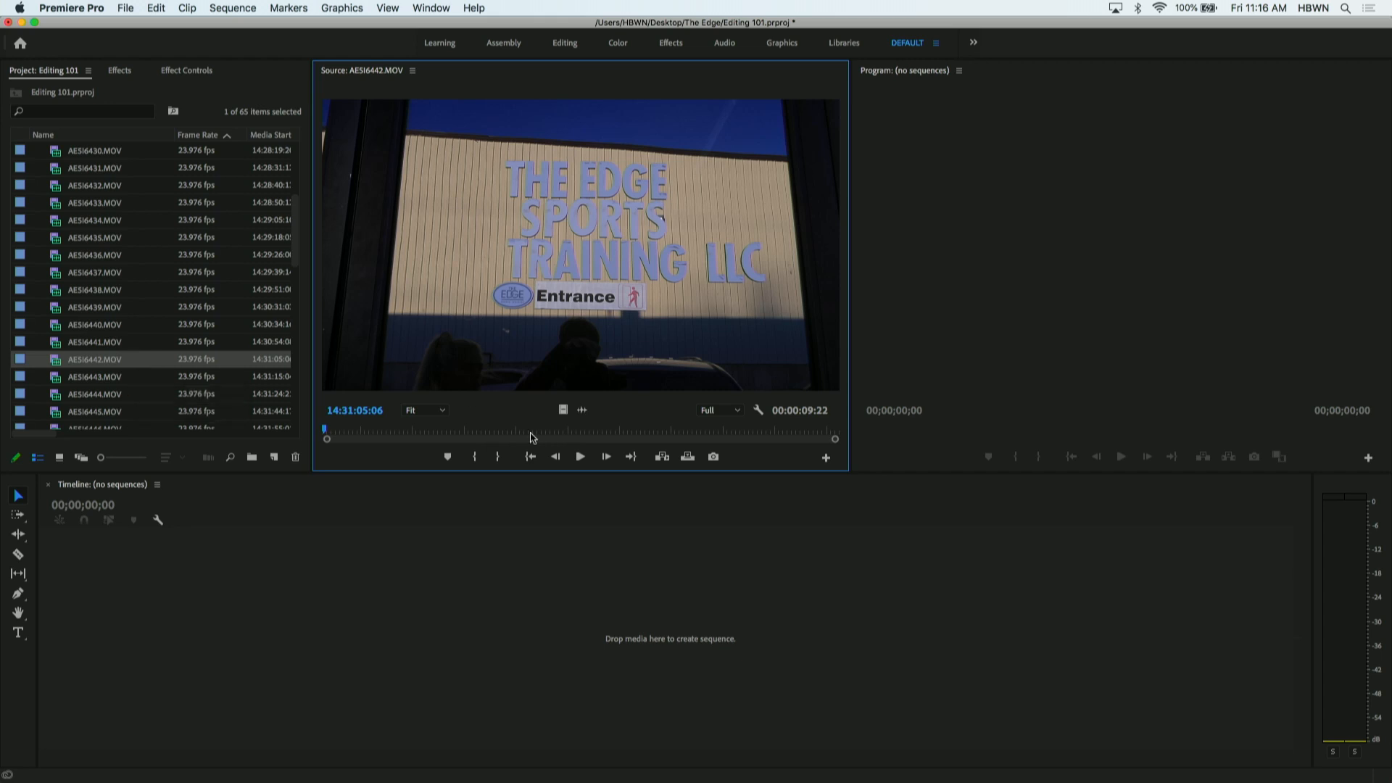
double_click(57, 344)
- Select the clips from AE5I6422.MOV through AE5I6441.MOV and move them all into the B Roll bin
scroll(54, 290, "up", 5)
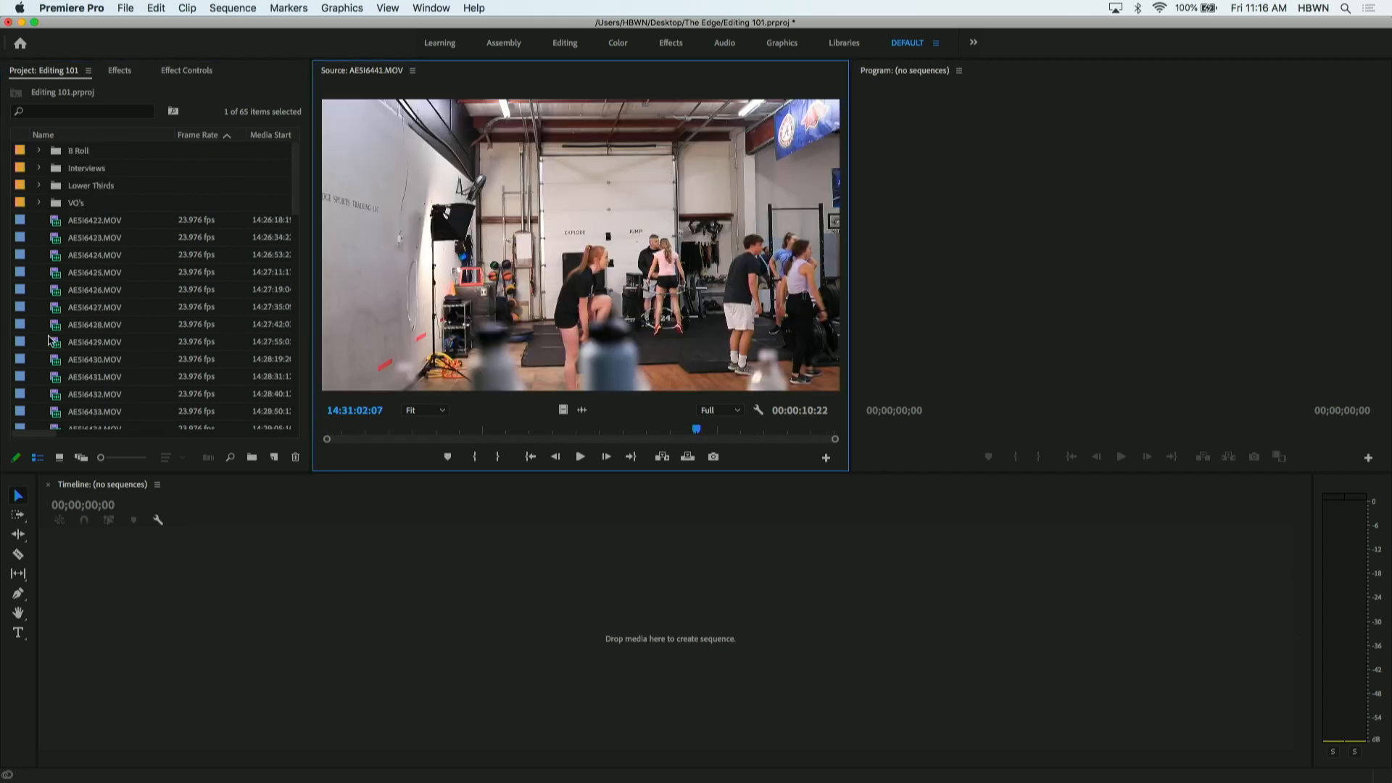
scroll(56, 308, "down", 5)
scroll(57, 351, "up", 1)
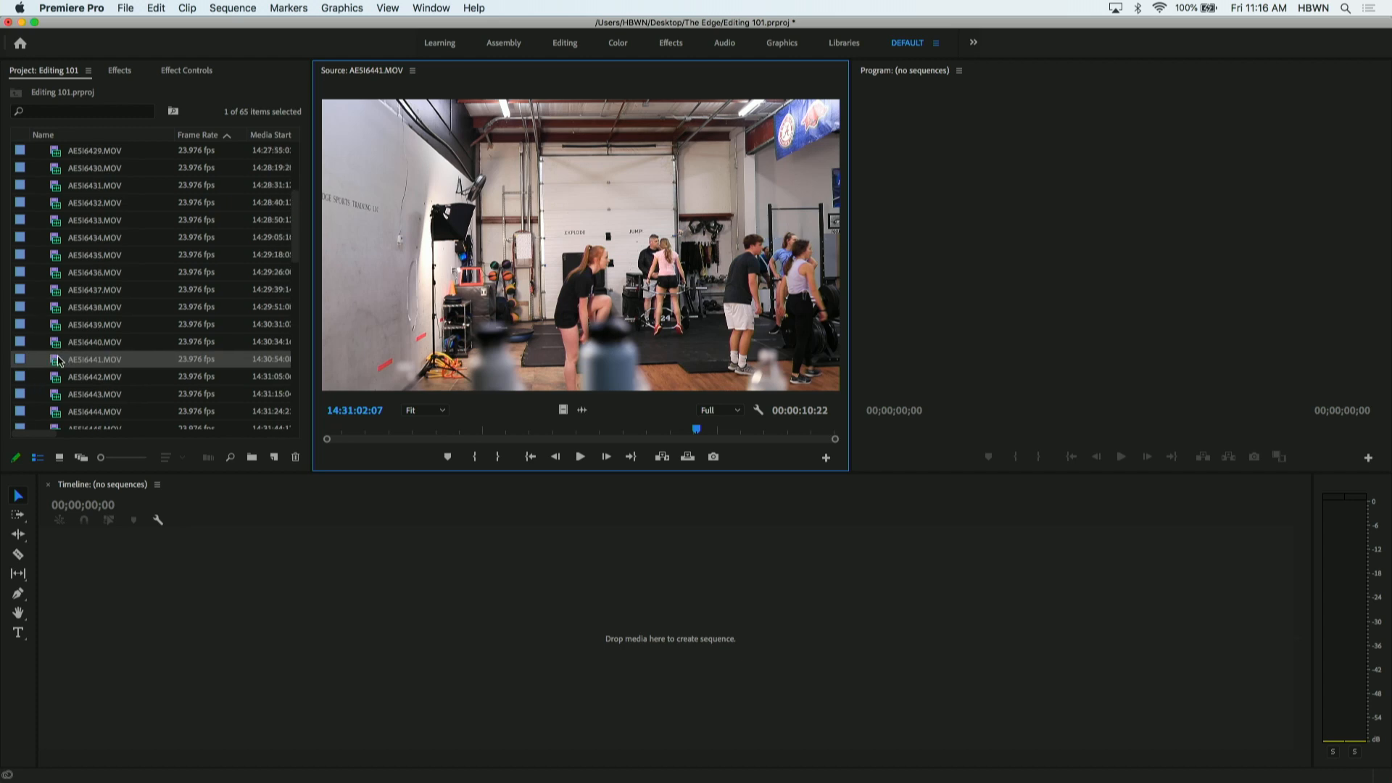
scroll(58, 361, "up", 1)
left_click(57, 378)
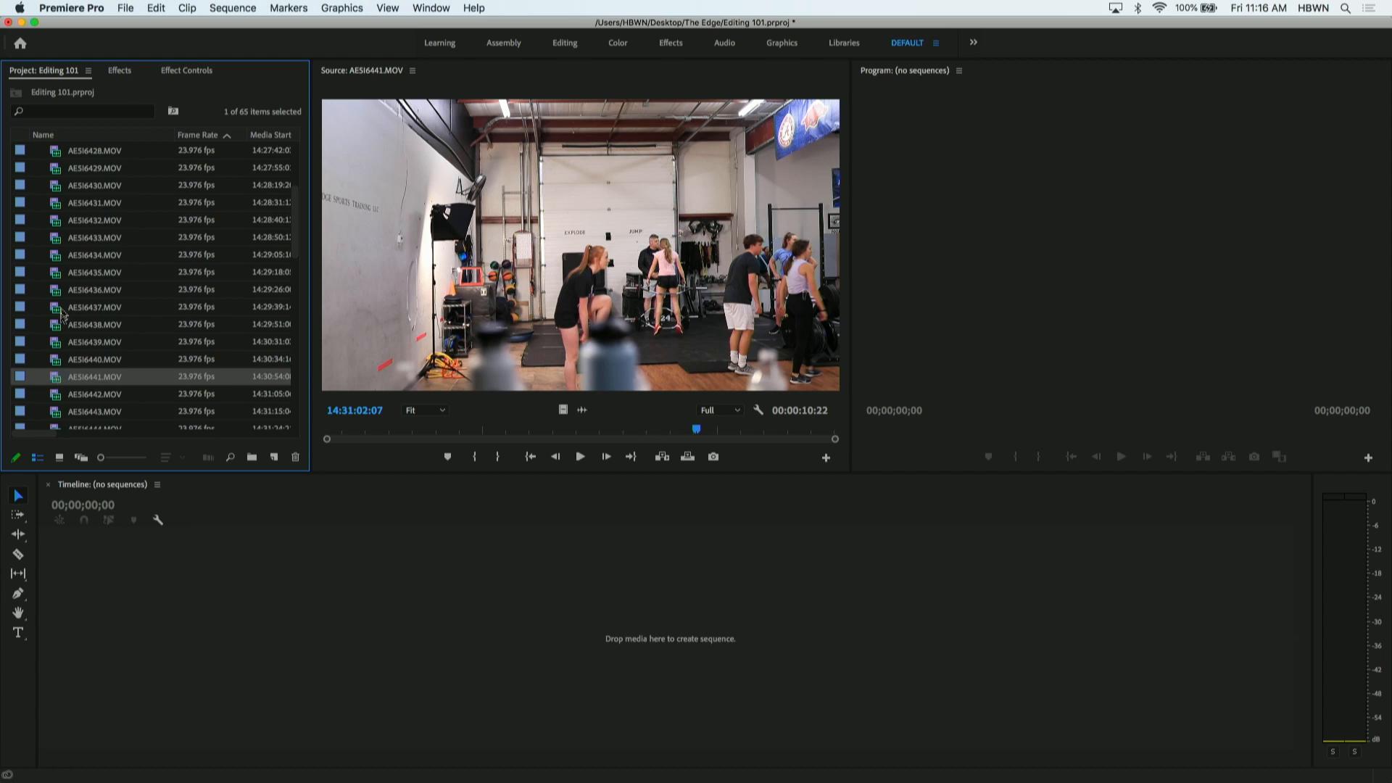
scroll(63, 312, "up", 10)
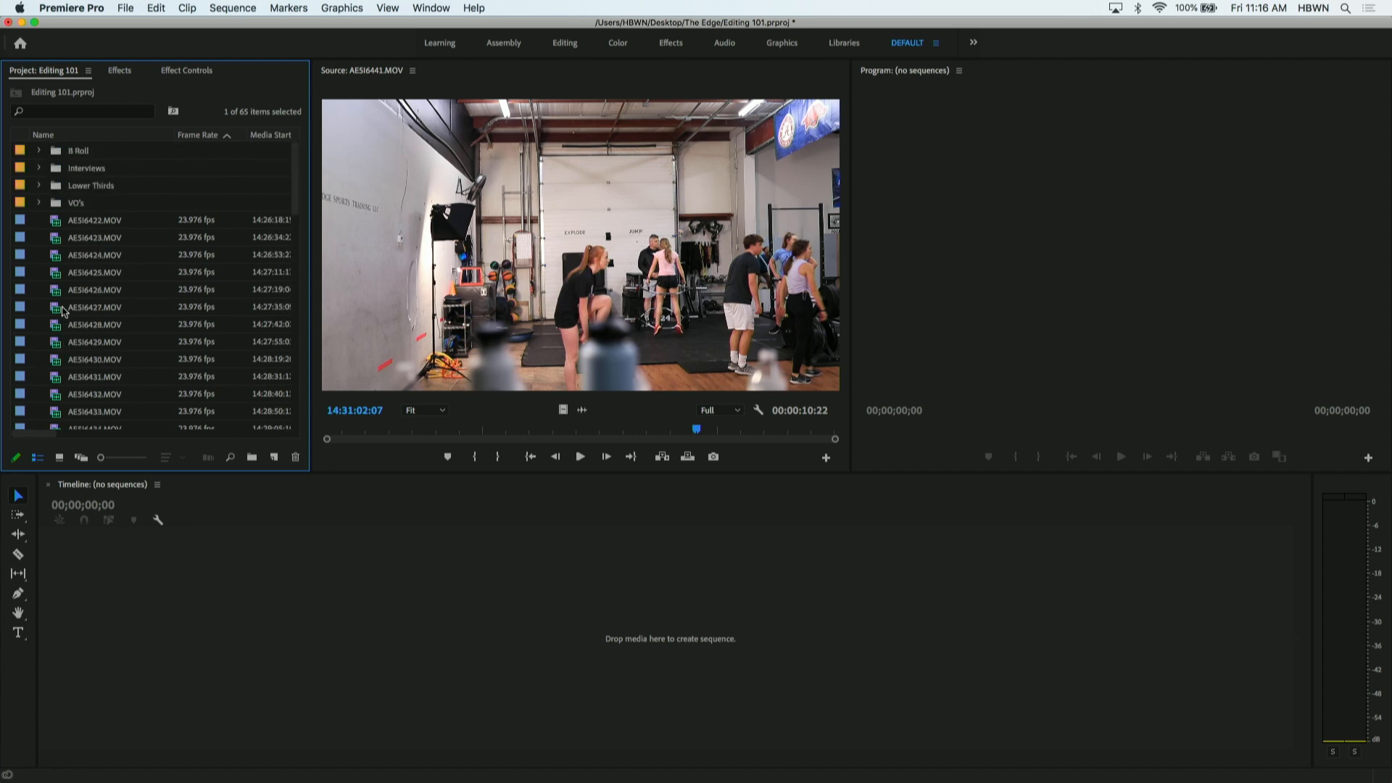
left_click(55, 222, "shift")
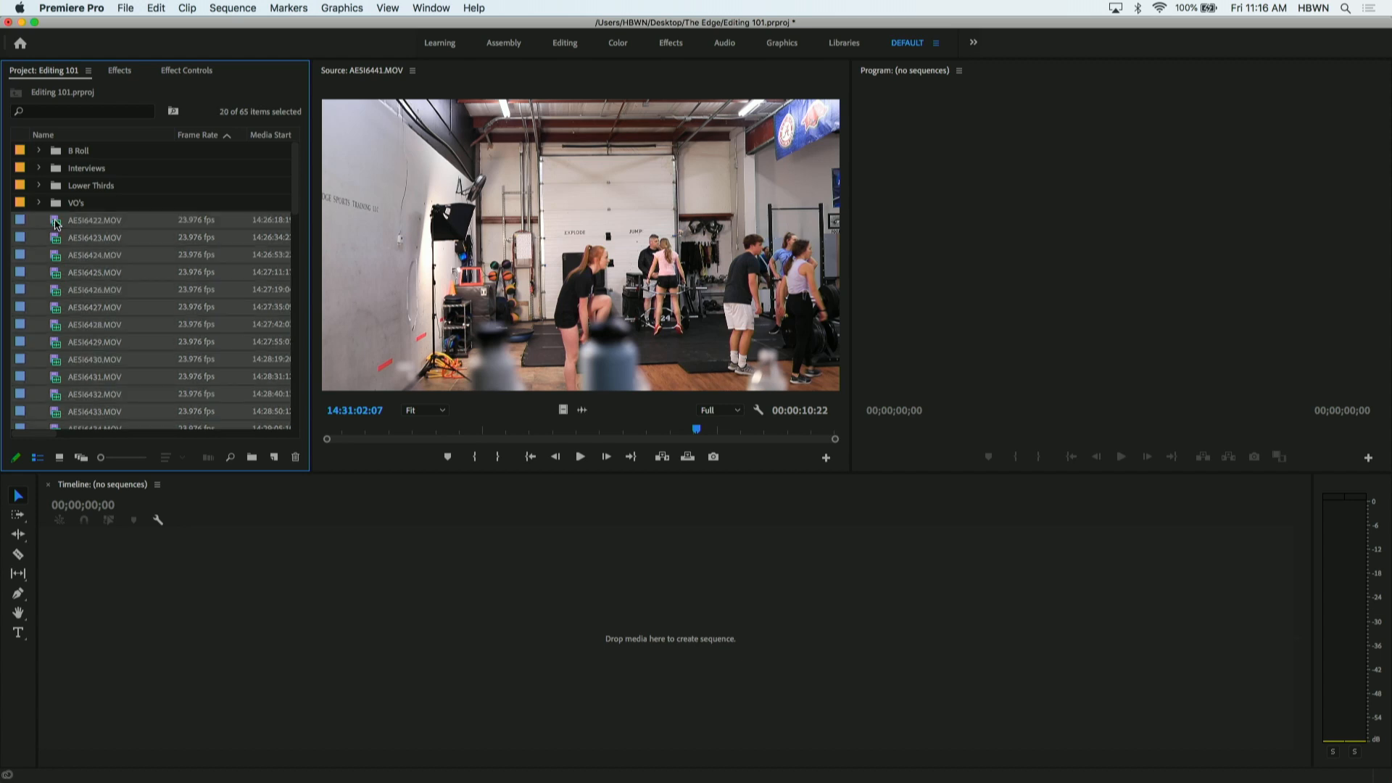
left_click_drag(56, 222, 80, 156)
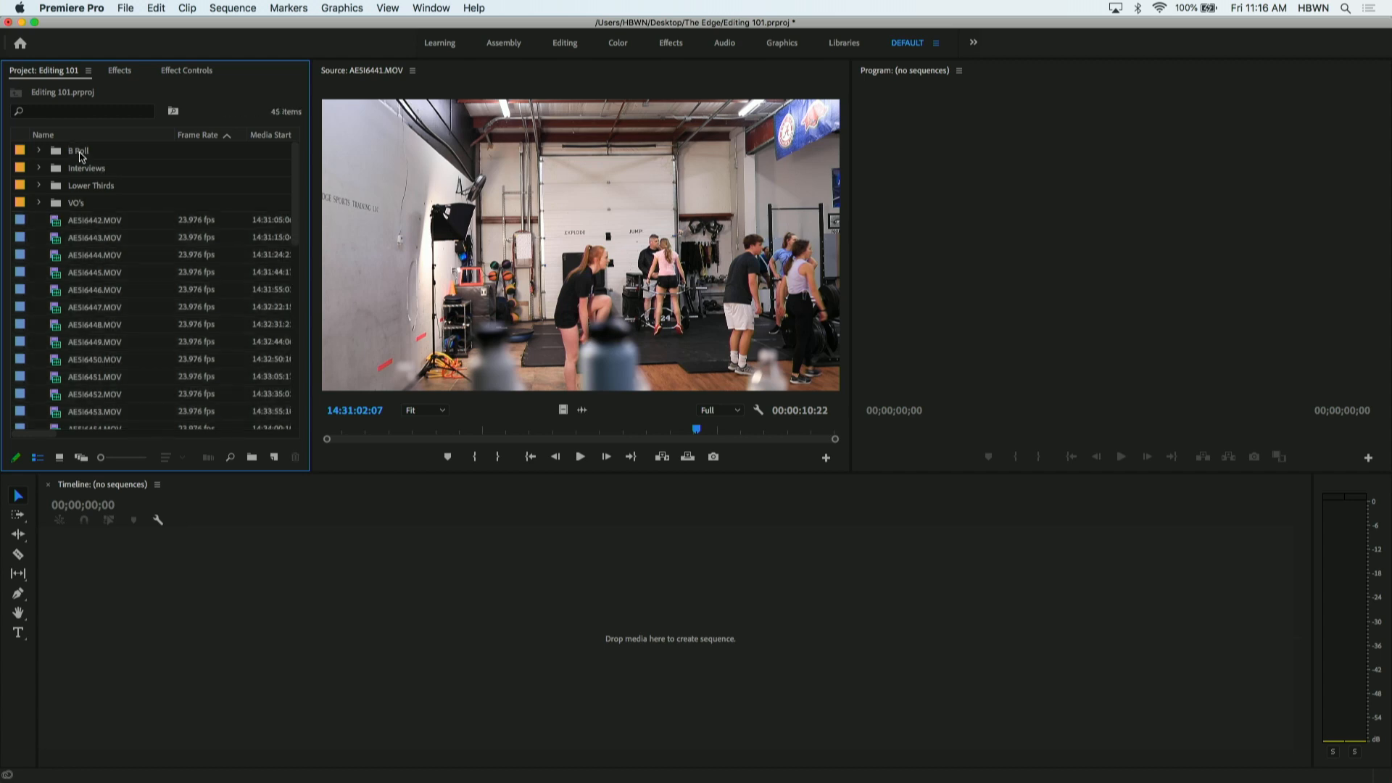
- Open AE5I6442.MOV in the Source monitor and create a top-level bin named Outside B Roll
double_click(54, 224)
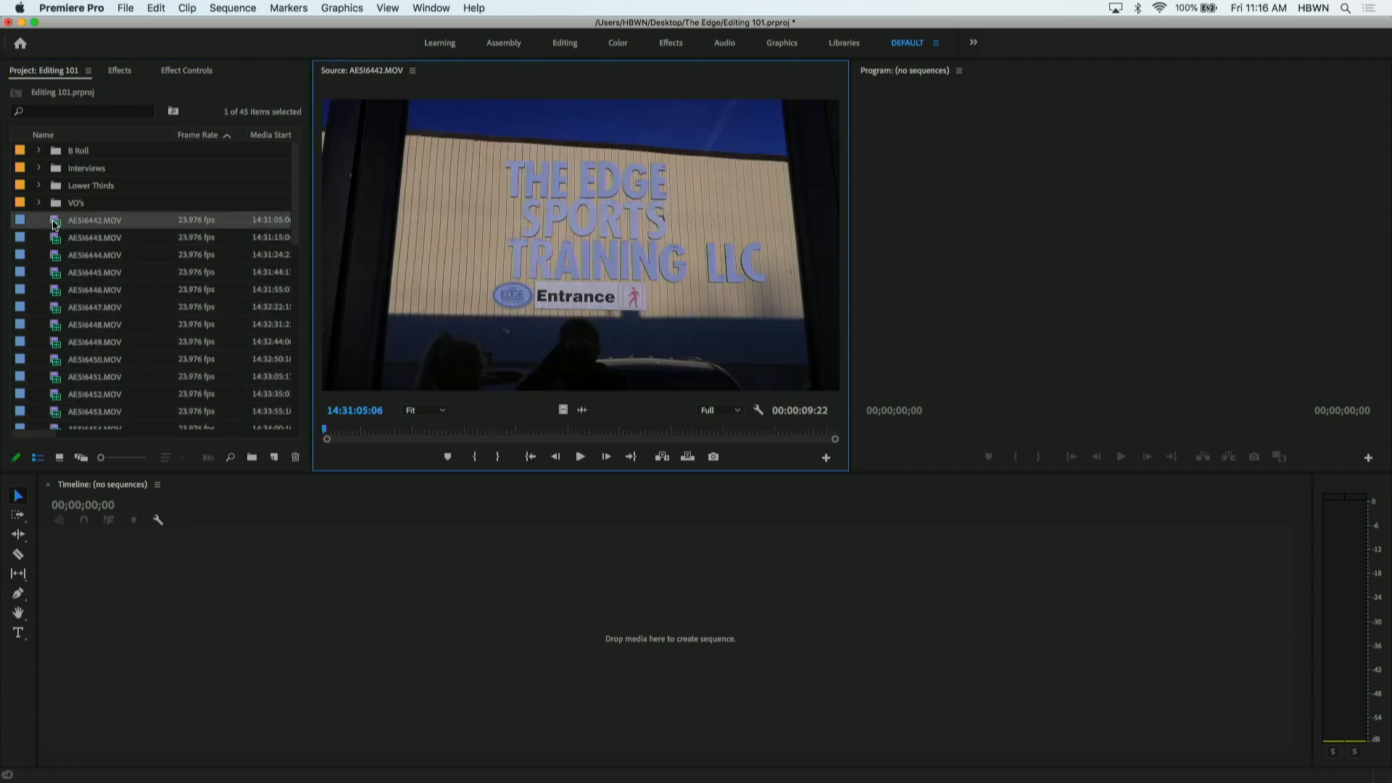
right_click(160, 200)
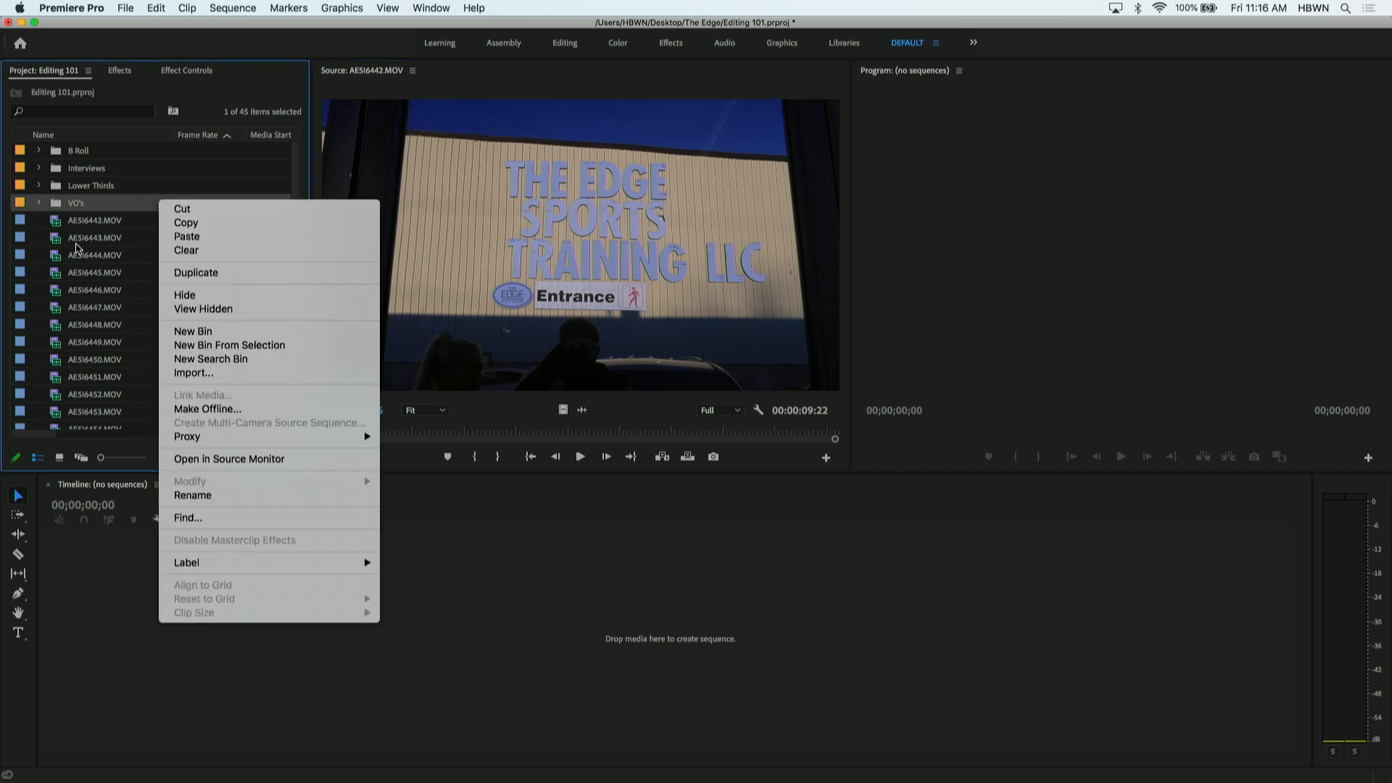
right_click(44, 274)
left_click(67, 307)
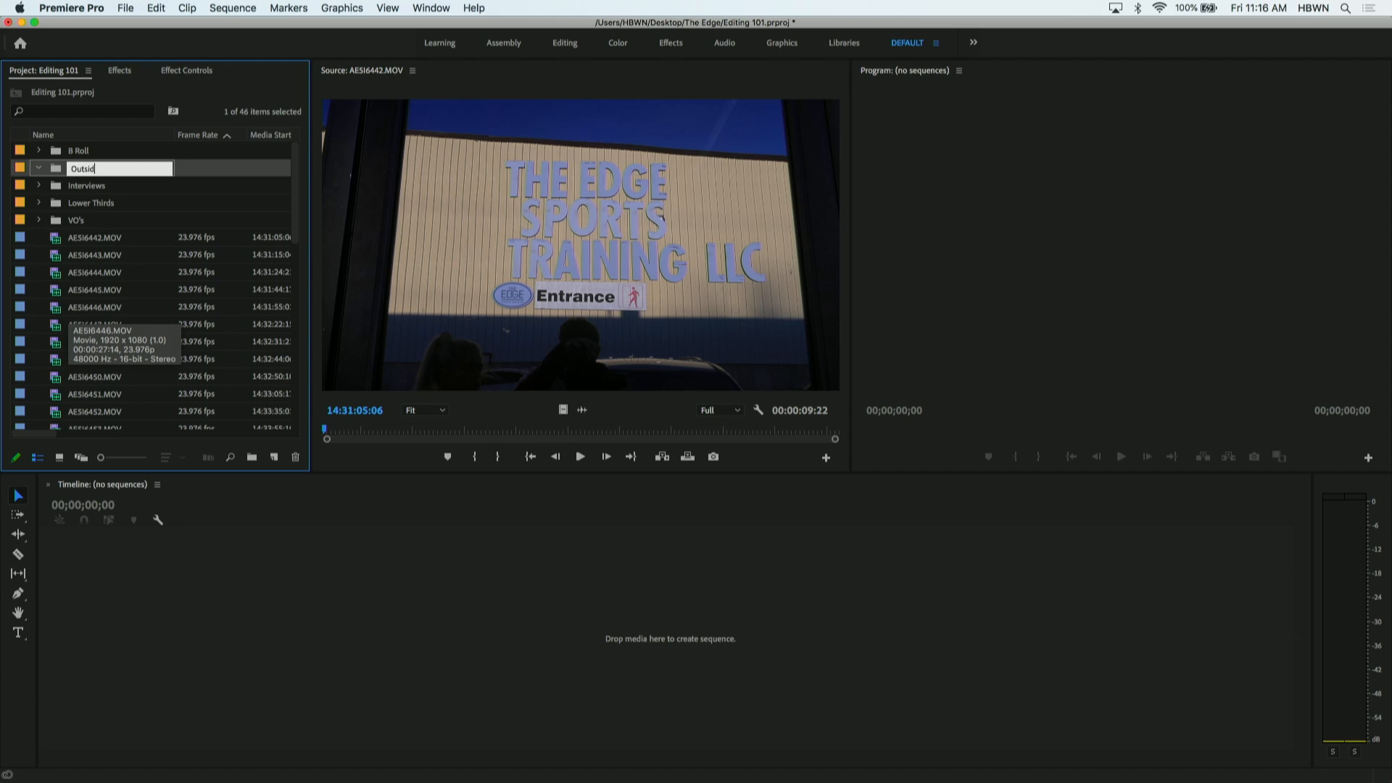
key("Tab")
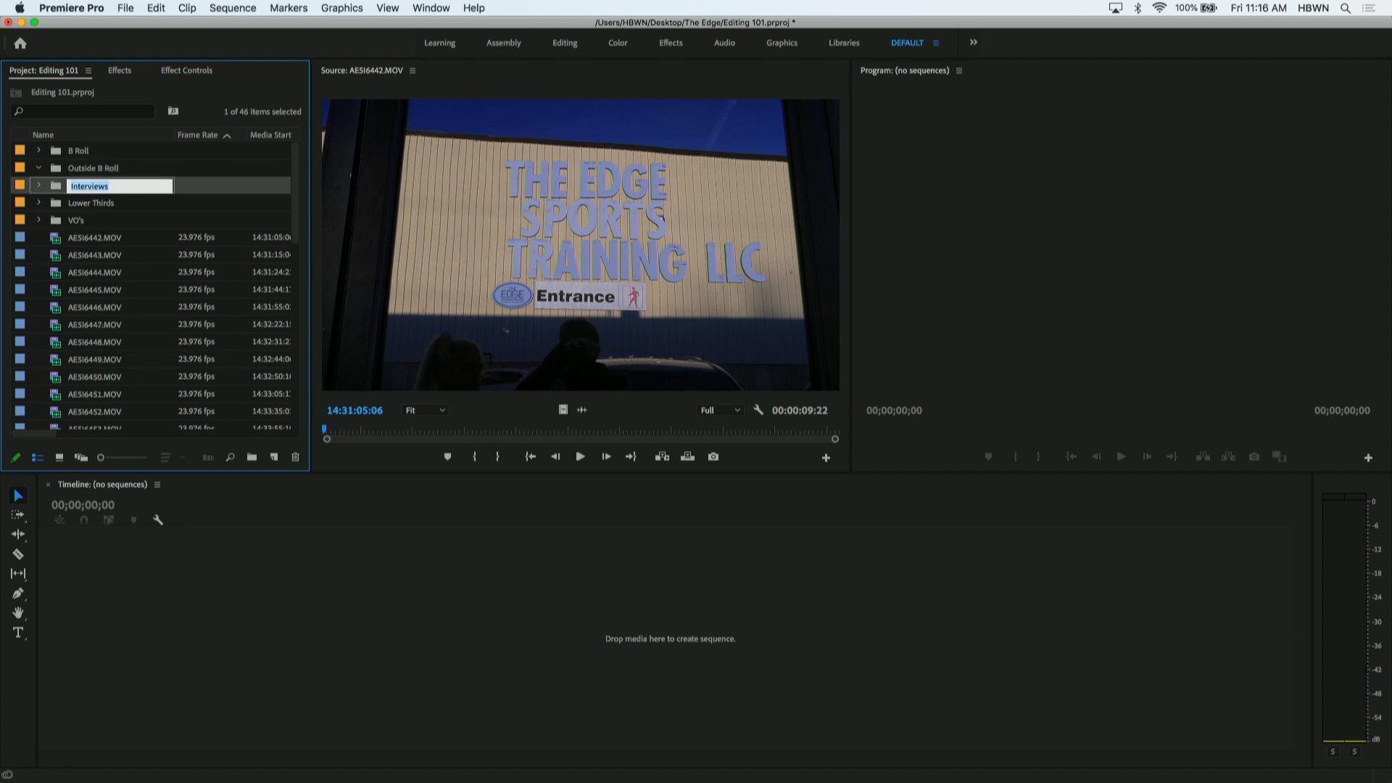
- Check AE5I6442.MOV against AE5I6443.MOV in the Source monitor and move AE5I6442.MOV into the Outside B Roll bin, leaving the bin collapsed
double_click(55, 242)
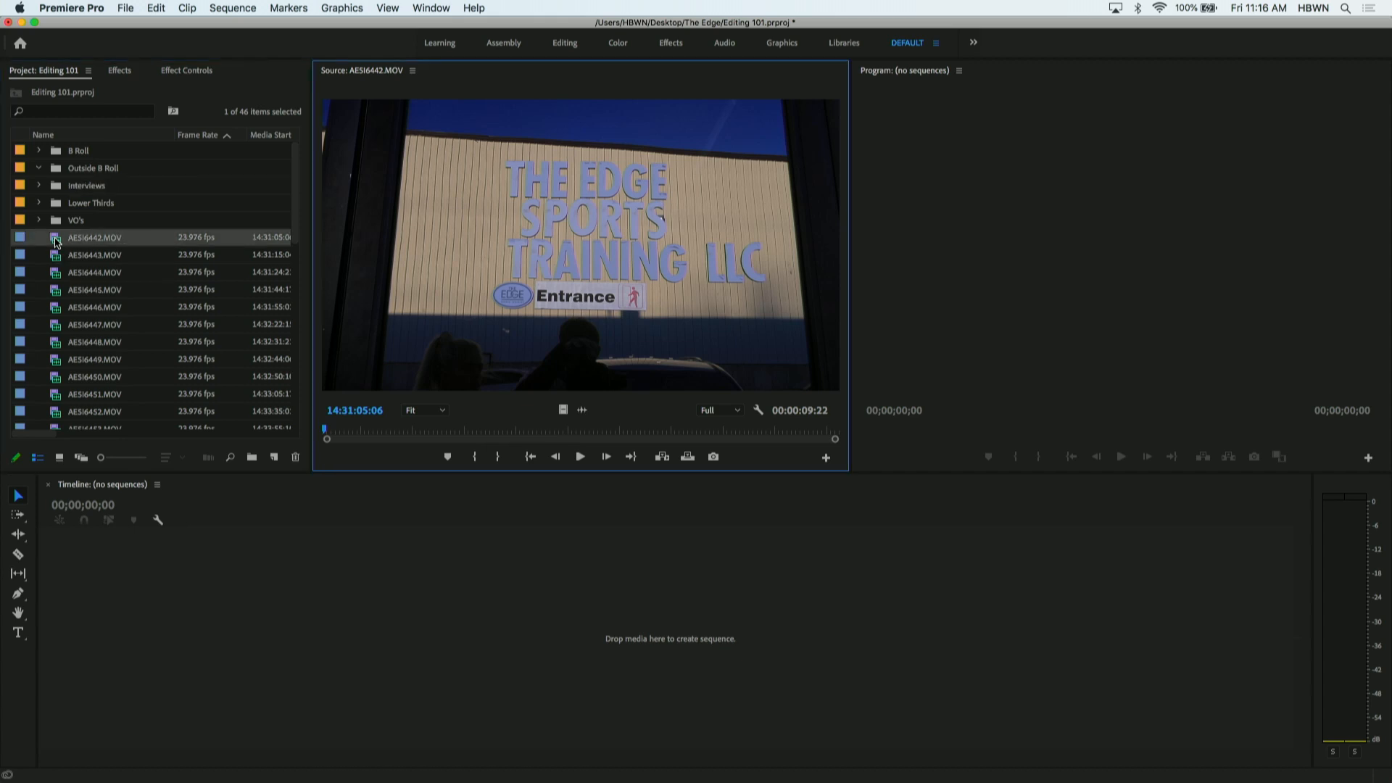
double_click(58, 257)
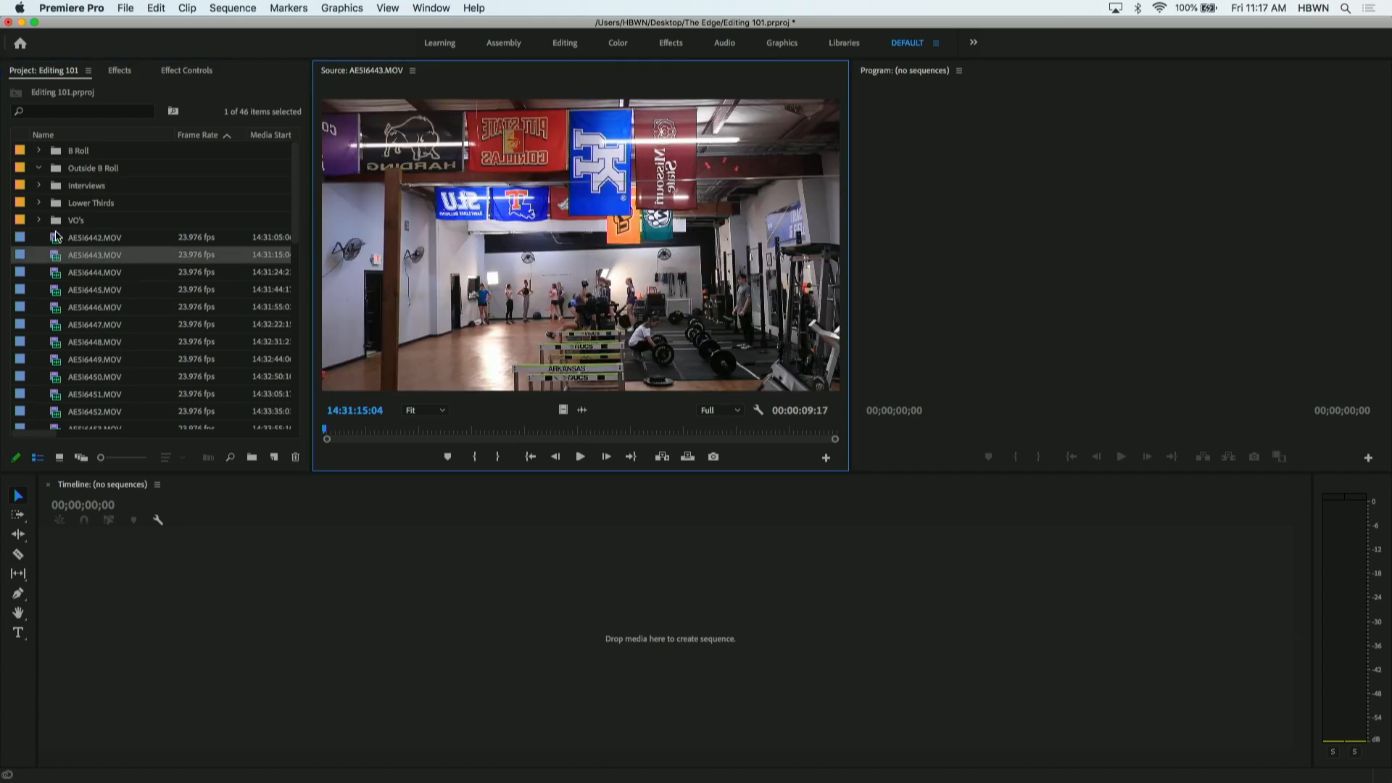
double_click(56, 239)
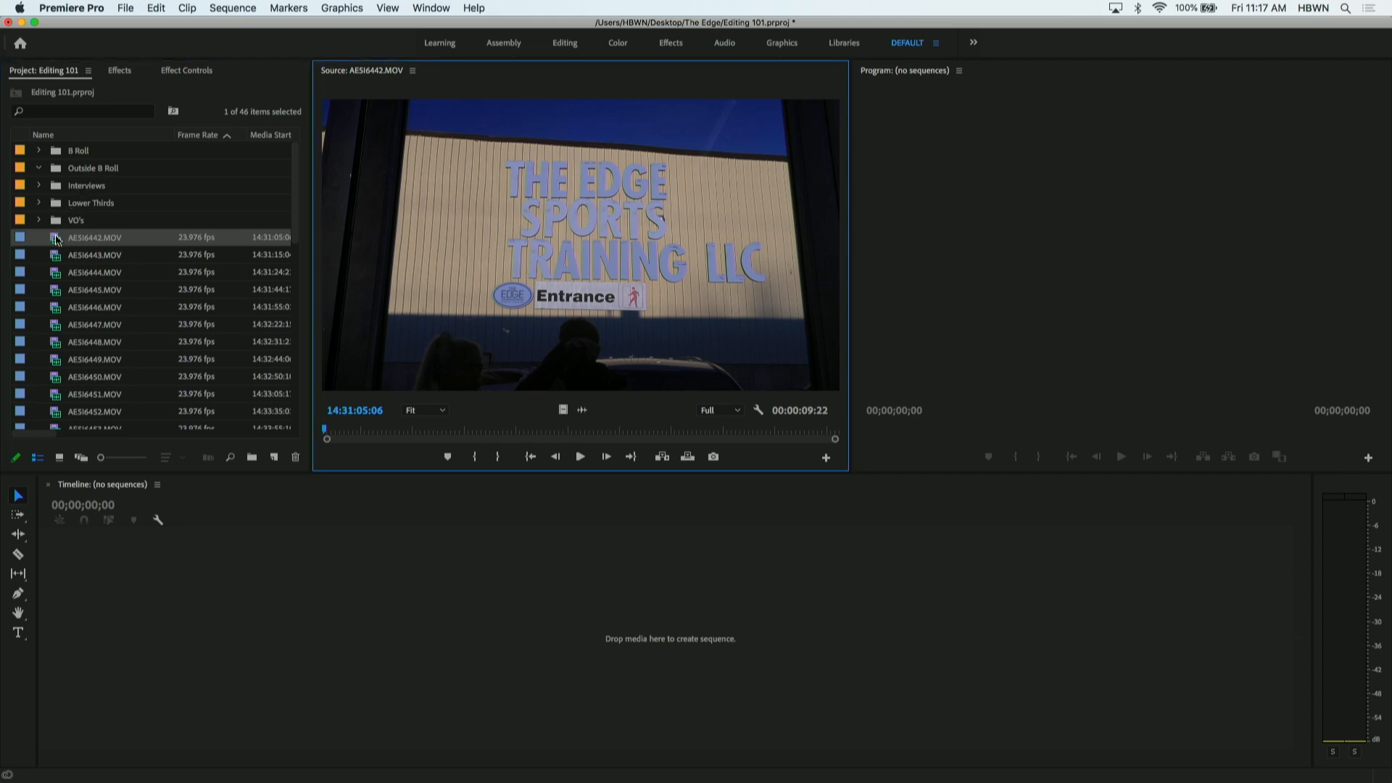
left_click_drag(55, 239, 92, 170)
left_click(40, 169)
- Preview the clips from AE5I6443.MOV through AE5I6449.MOV one by one in the Source monitor
double_click(56, 242)
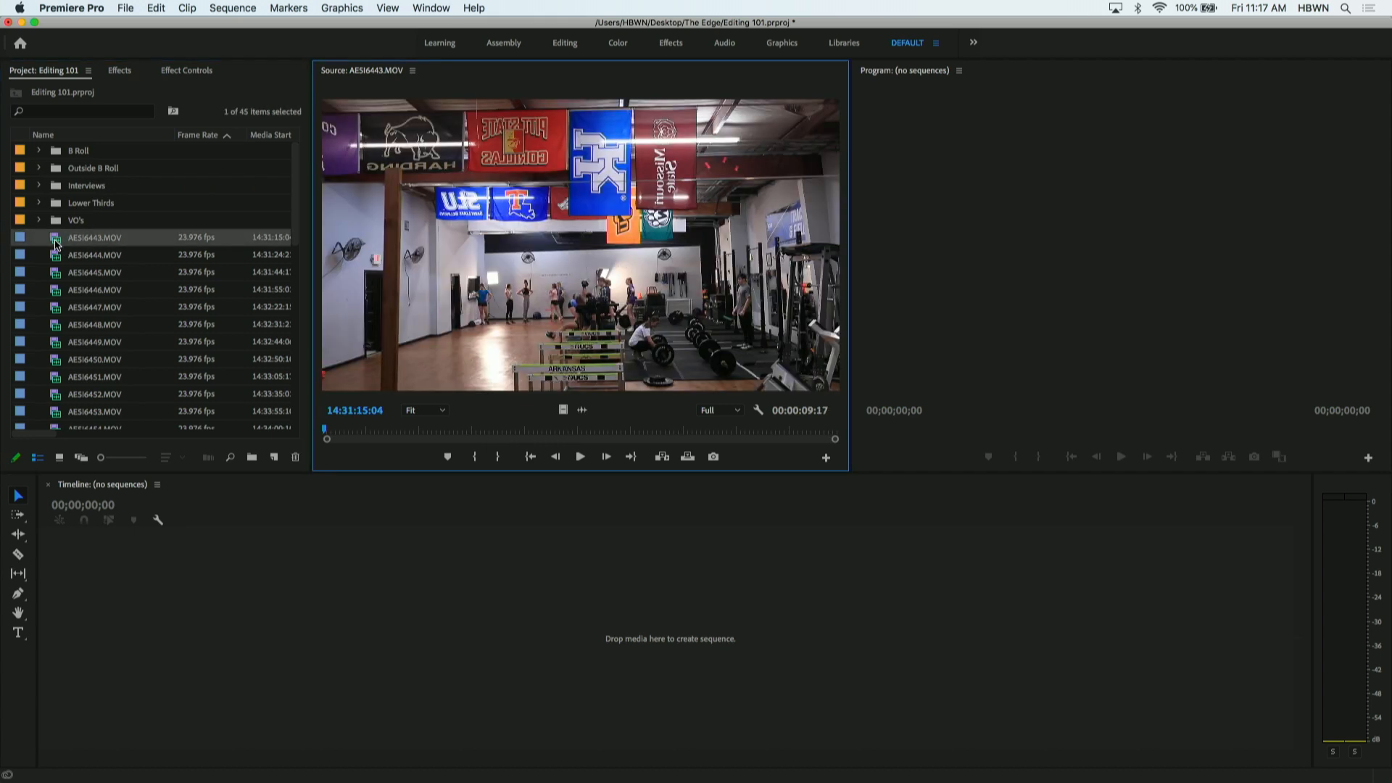
double_click(57, 255)
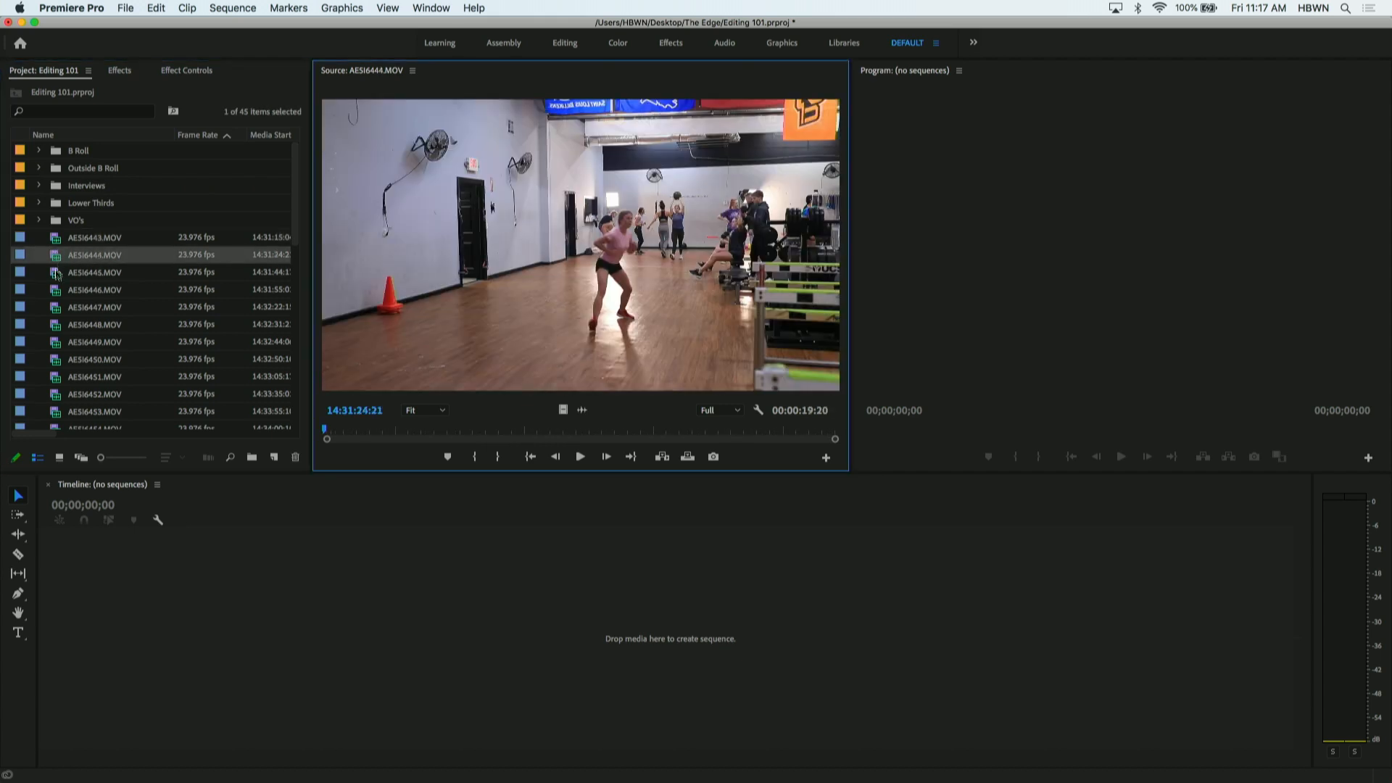
double_click(57, 273)
double_click(57, 292)
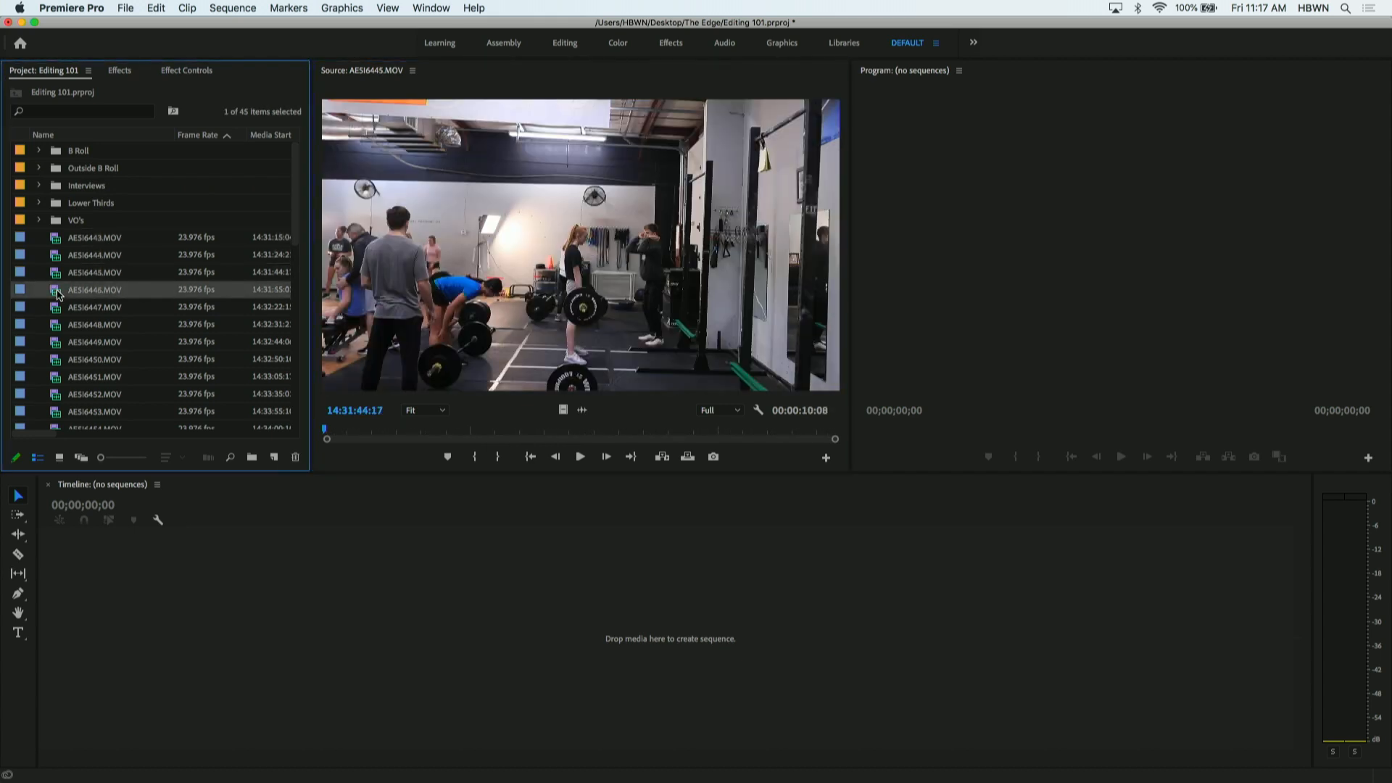
double_click(58, 305)
scroll(57, 294, "down", 3)
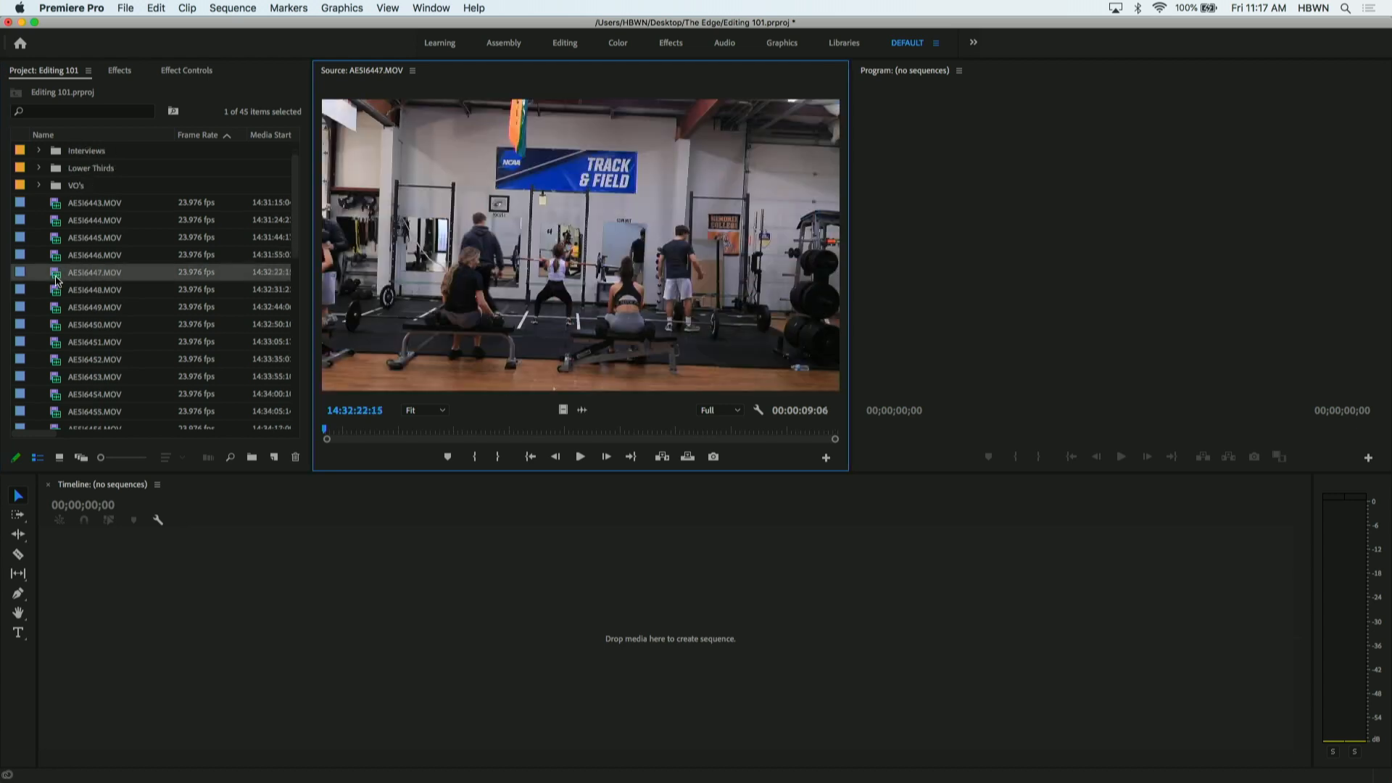
double_click(58, 273)
double_click(58, 291)
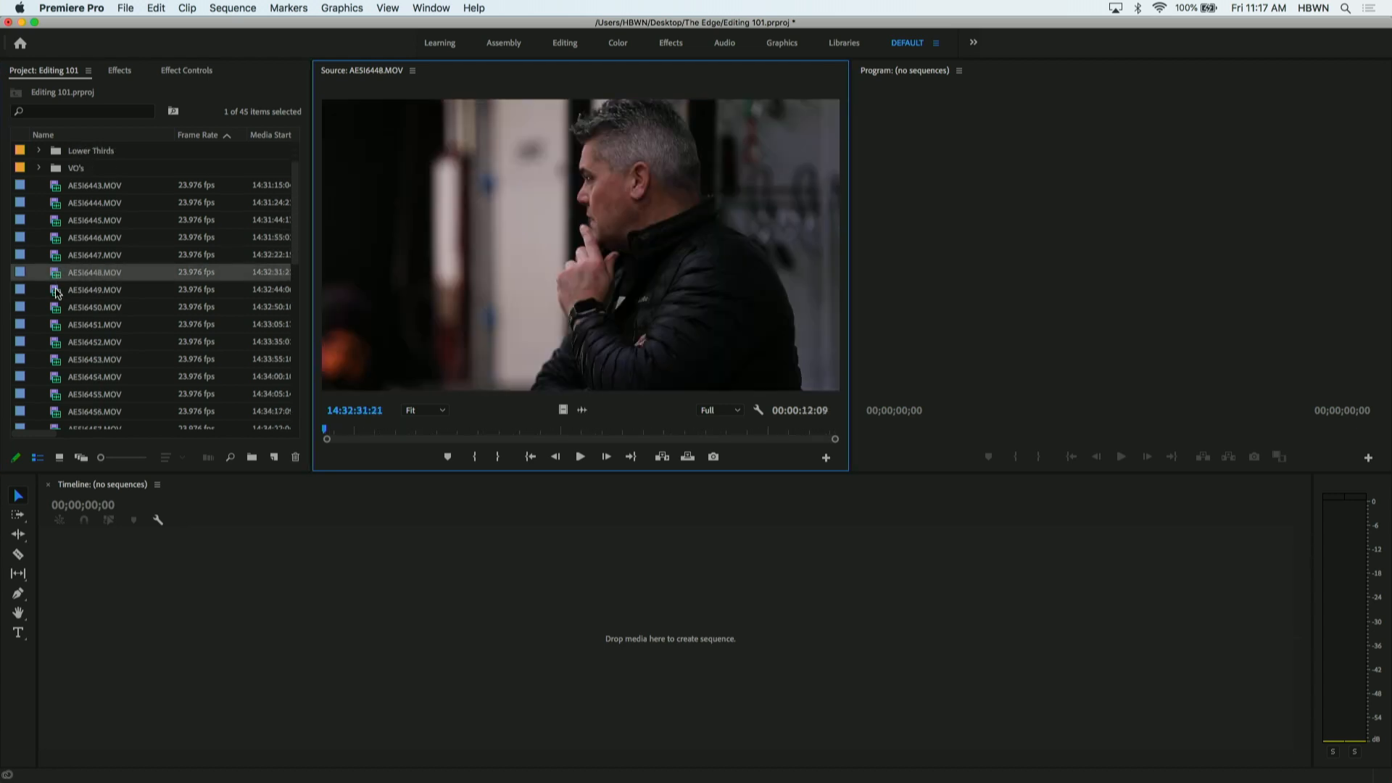
- Preview the clips from AE5I6450.MOV through AE5I6458.MOV one by one in the Source monitor
double_click(57, 308)
double_click(57, 326)
double_click(58, 343)
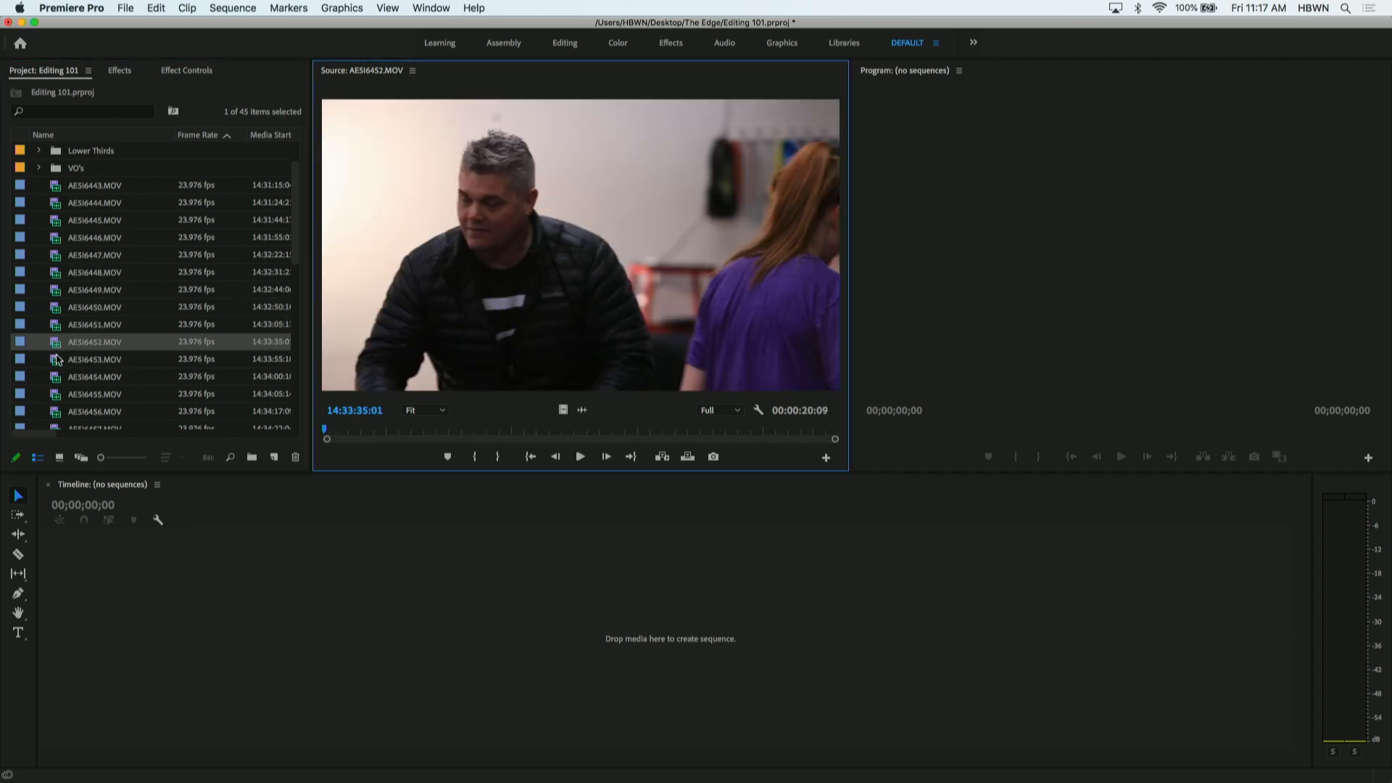
double_click(58, 361)
double_click(57, 377)
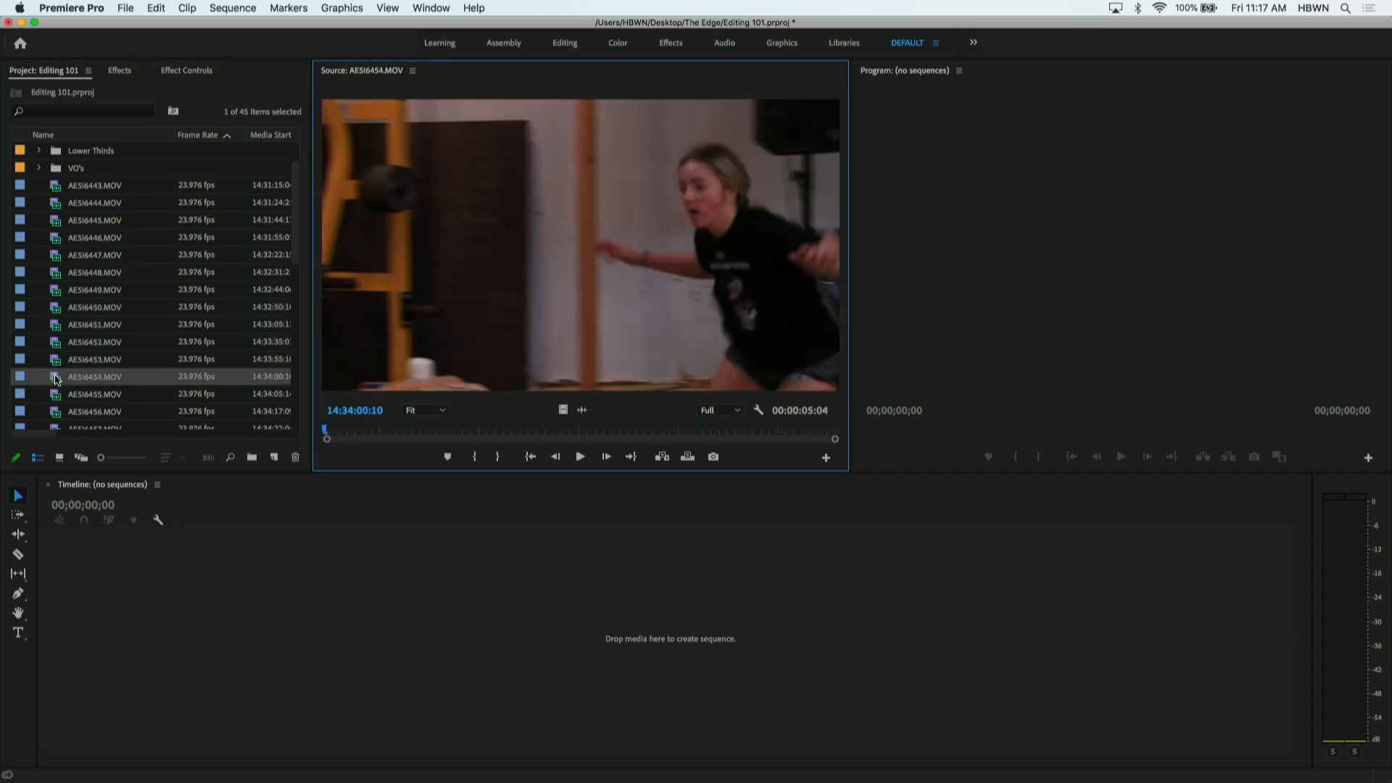
scroll(61, 312, "down", 2)
double_click(56, 325)
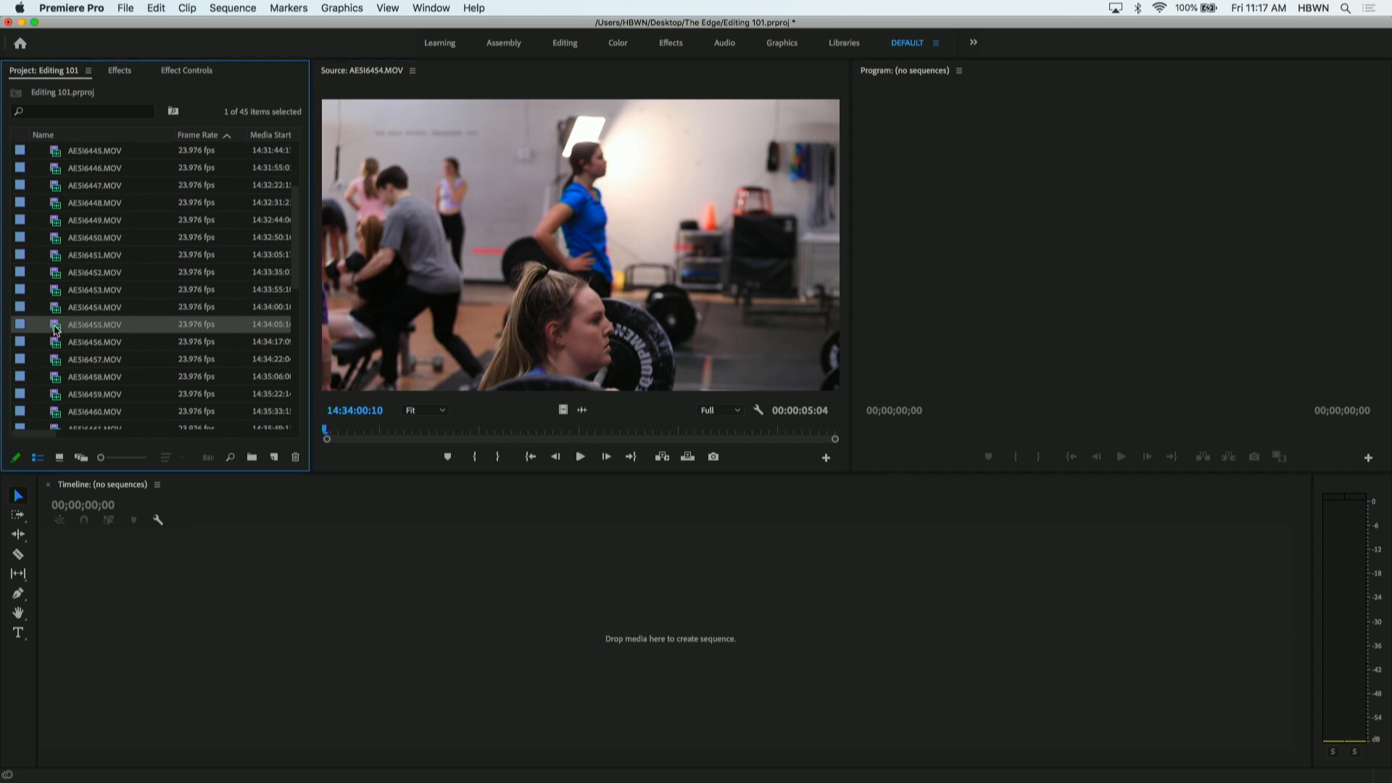
double_click(56, 341)
double_click(56, 360)
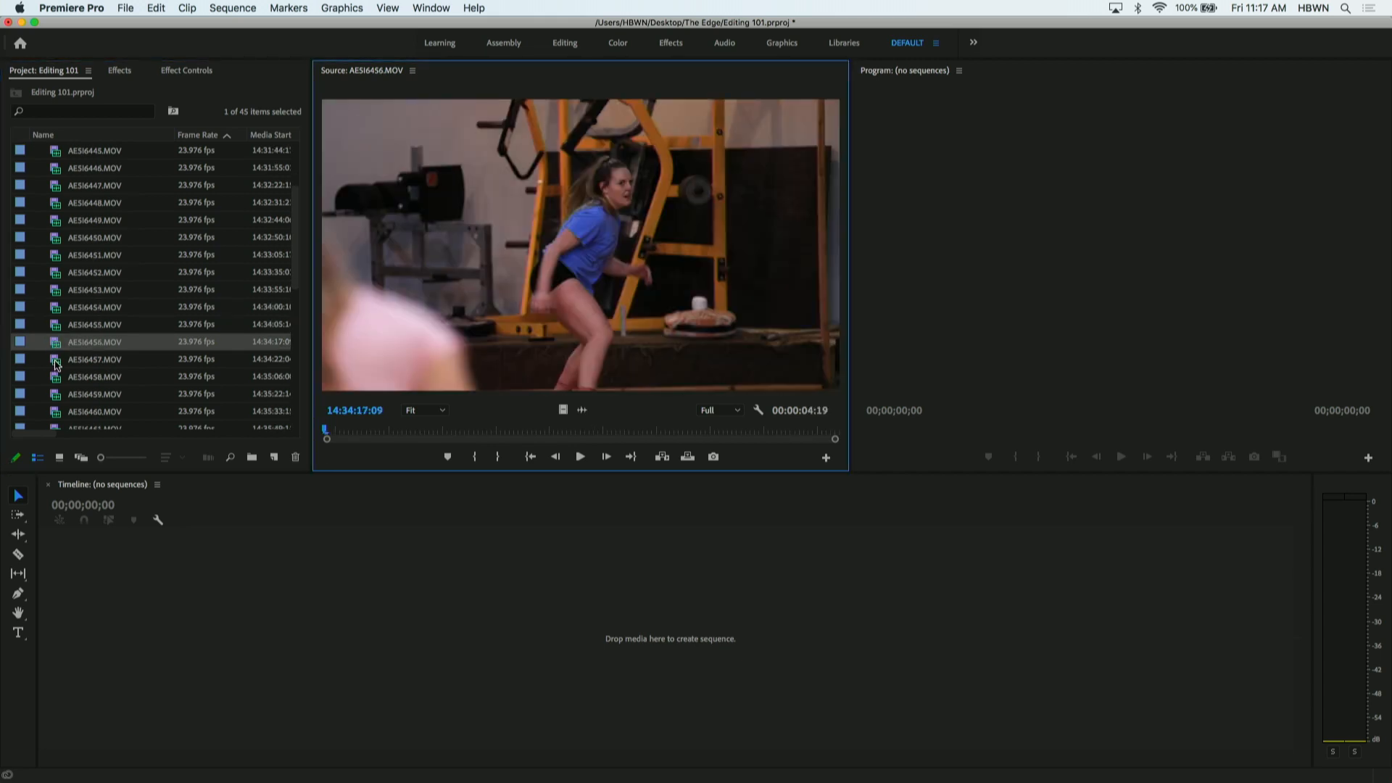
double_click(56, 377)
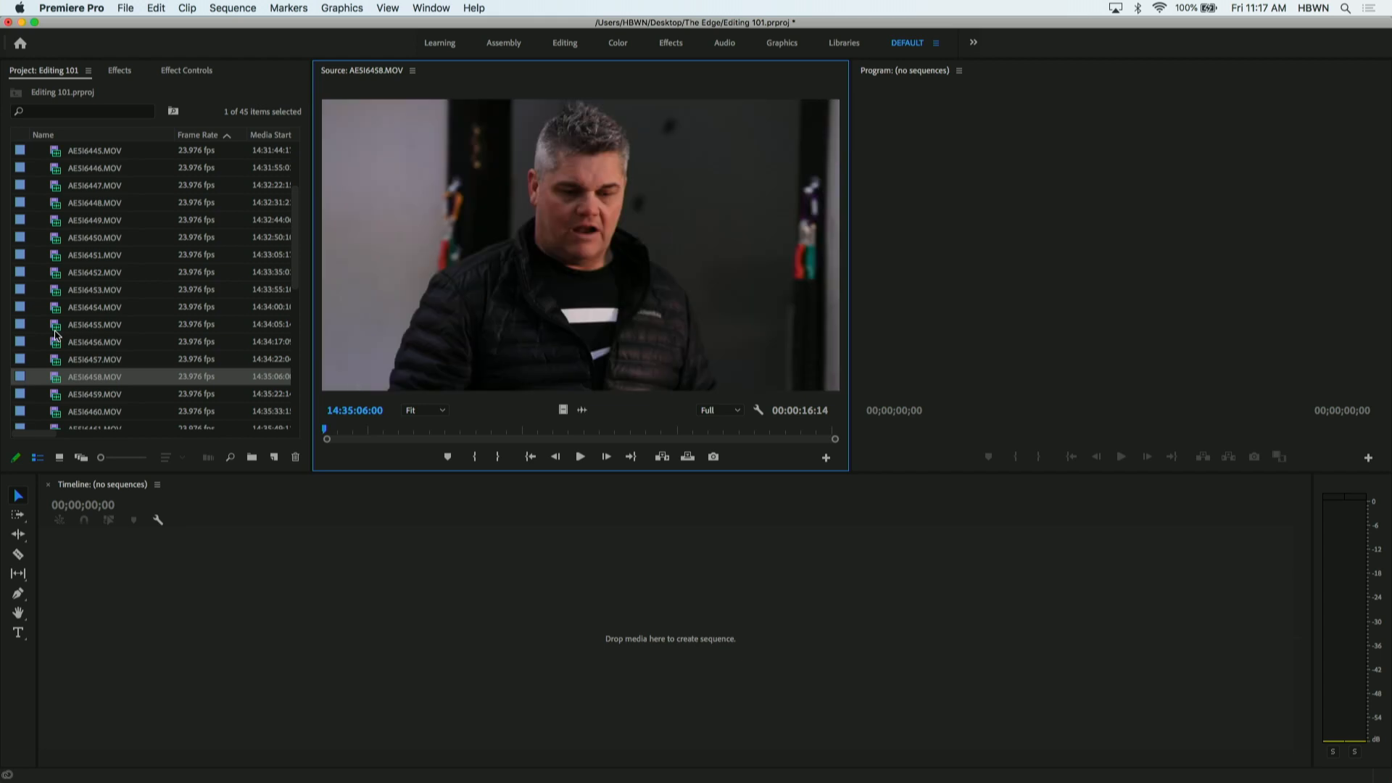
- Preview the clips from AE5I6459.MOV through AE5I6464.MOV one by one in the Source monitor
scroll(56, 334, "down", 3)
double_click(56, 310)
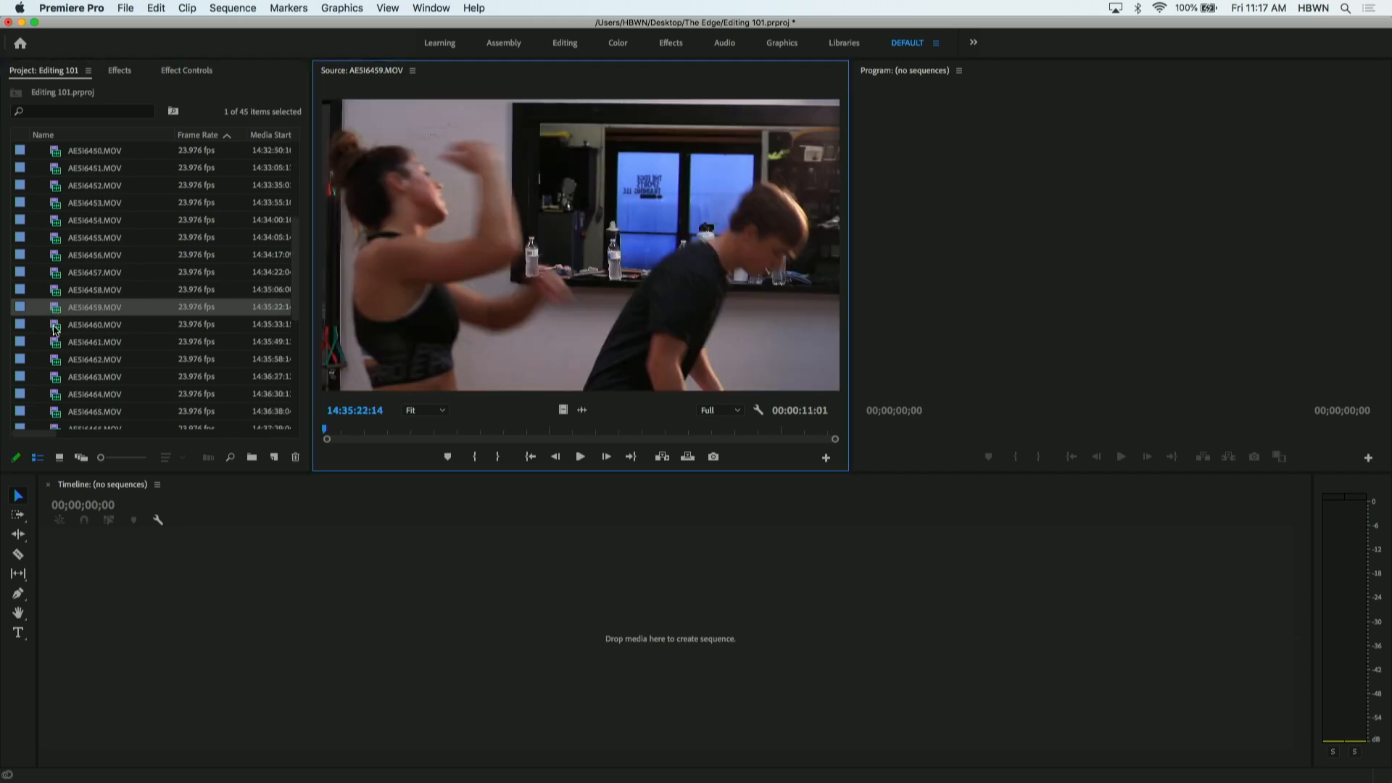
double_click(56, 328)
double_click(56, 342)
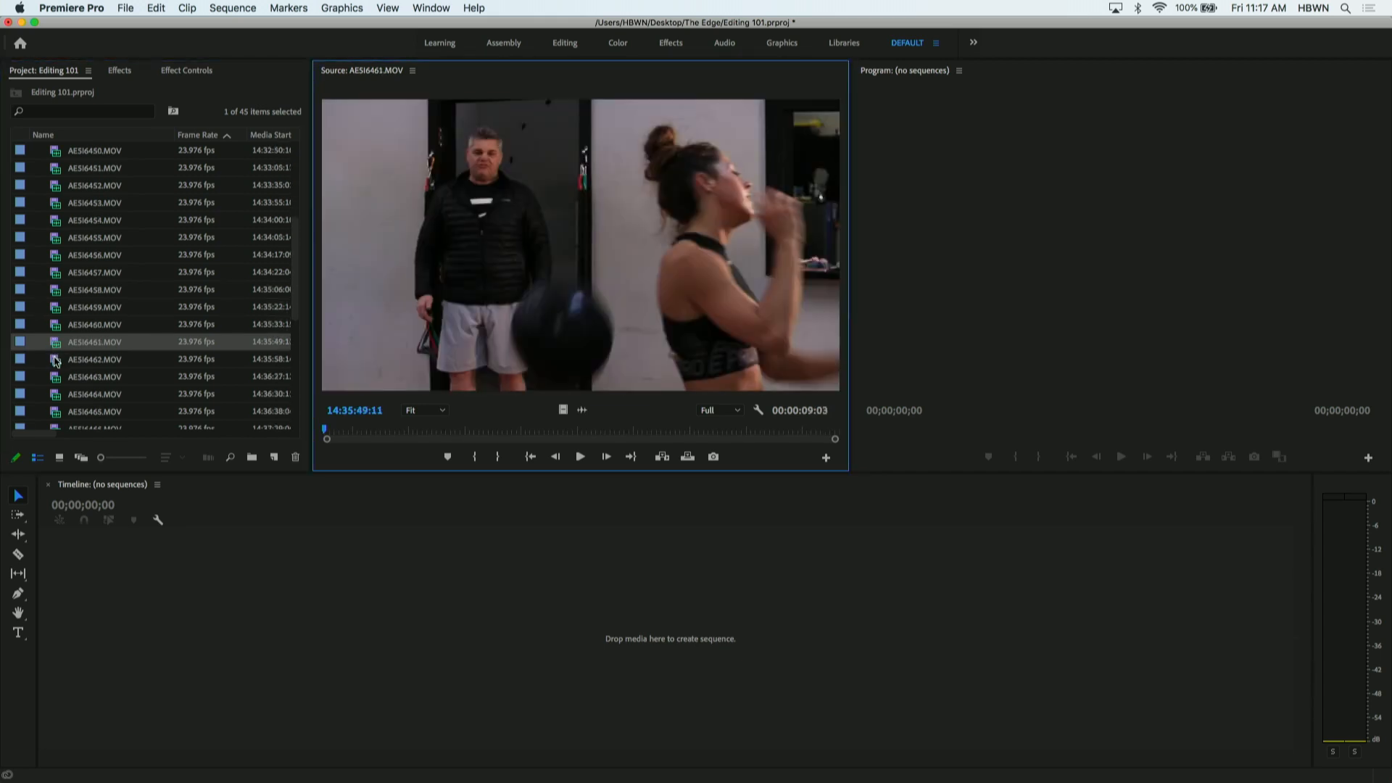
double_click(56, 360)
scroll(56, 319, "down", 3)
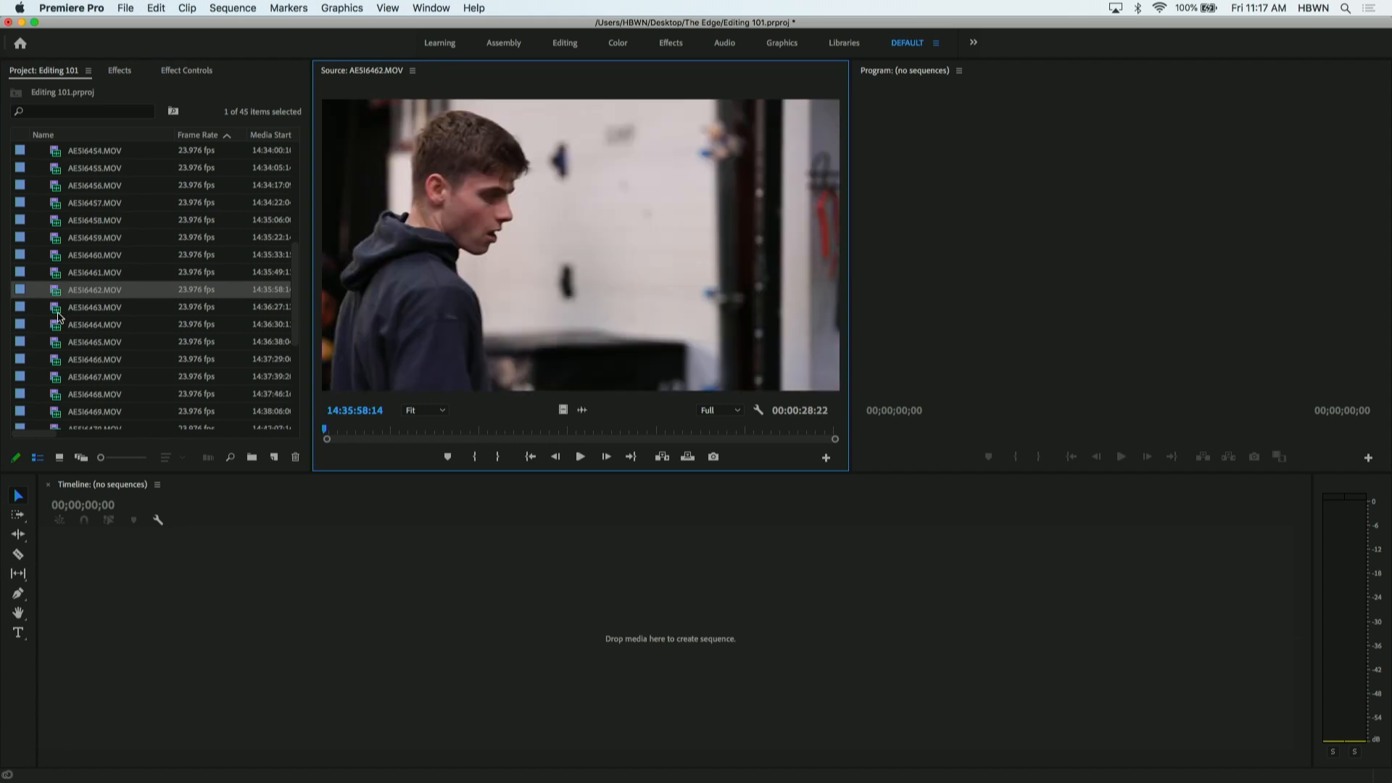
double_click(57, 313)
double_click(57, 329)
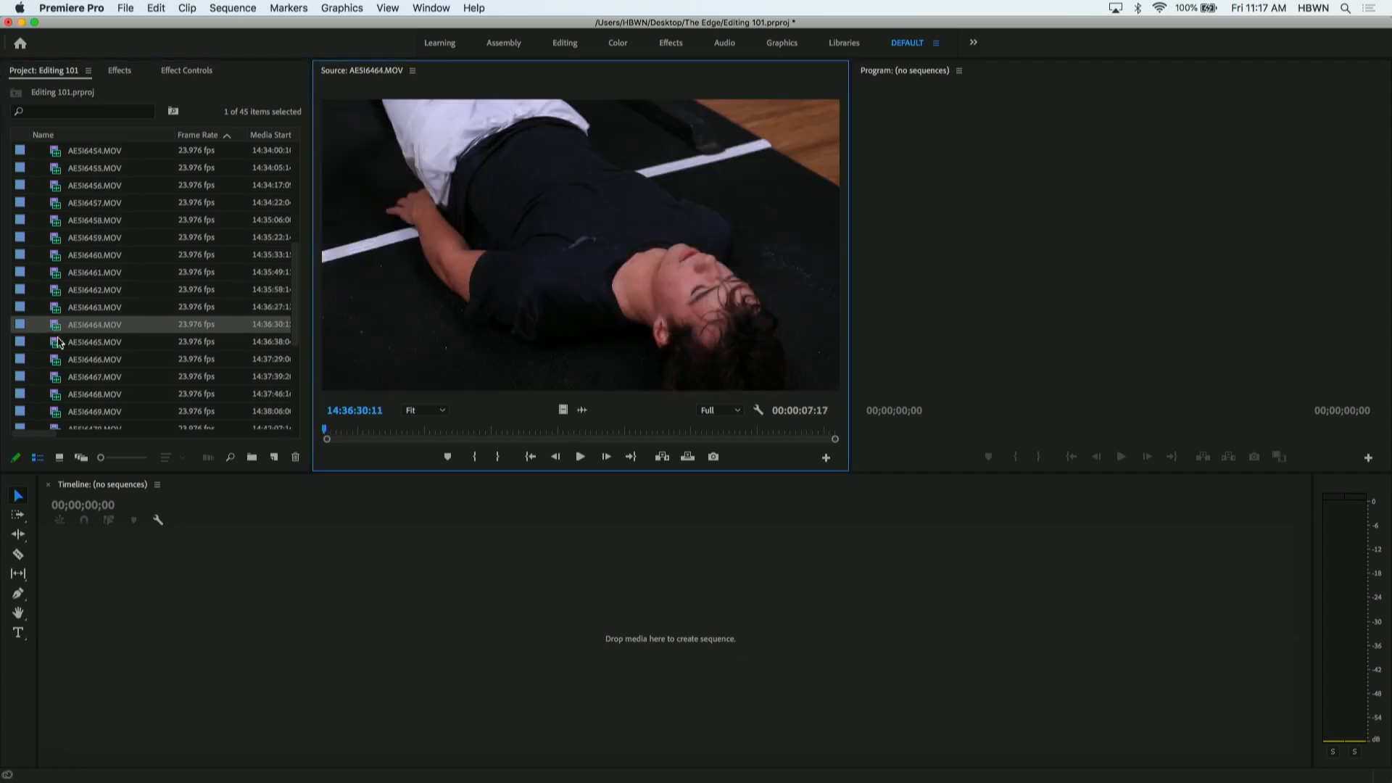
- Preview AE5I6465.MOV through AE5I6468.MOV in the Source monitor, scrubbing through AE5I6468.MOV and back to its start
double_click(58, 342)
double_click(59, 360)
scroll(63, 305, "down", 2)
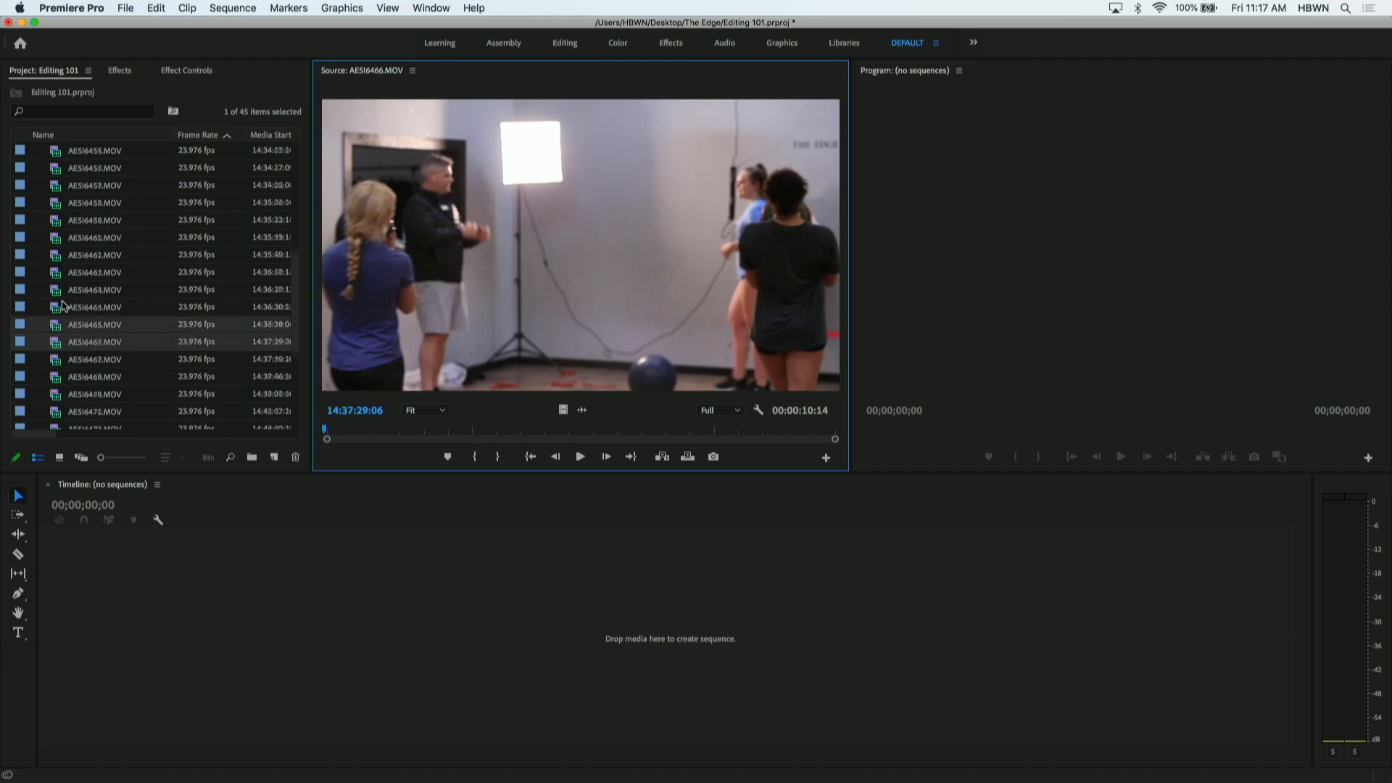
double_click(59, 324)
double_click(57, 343)
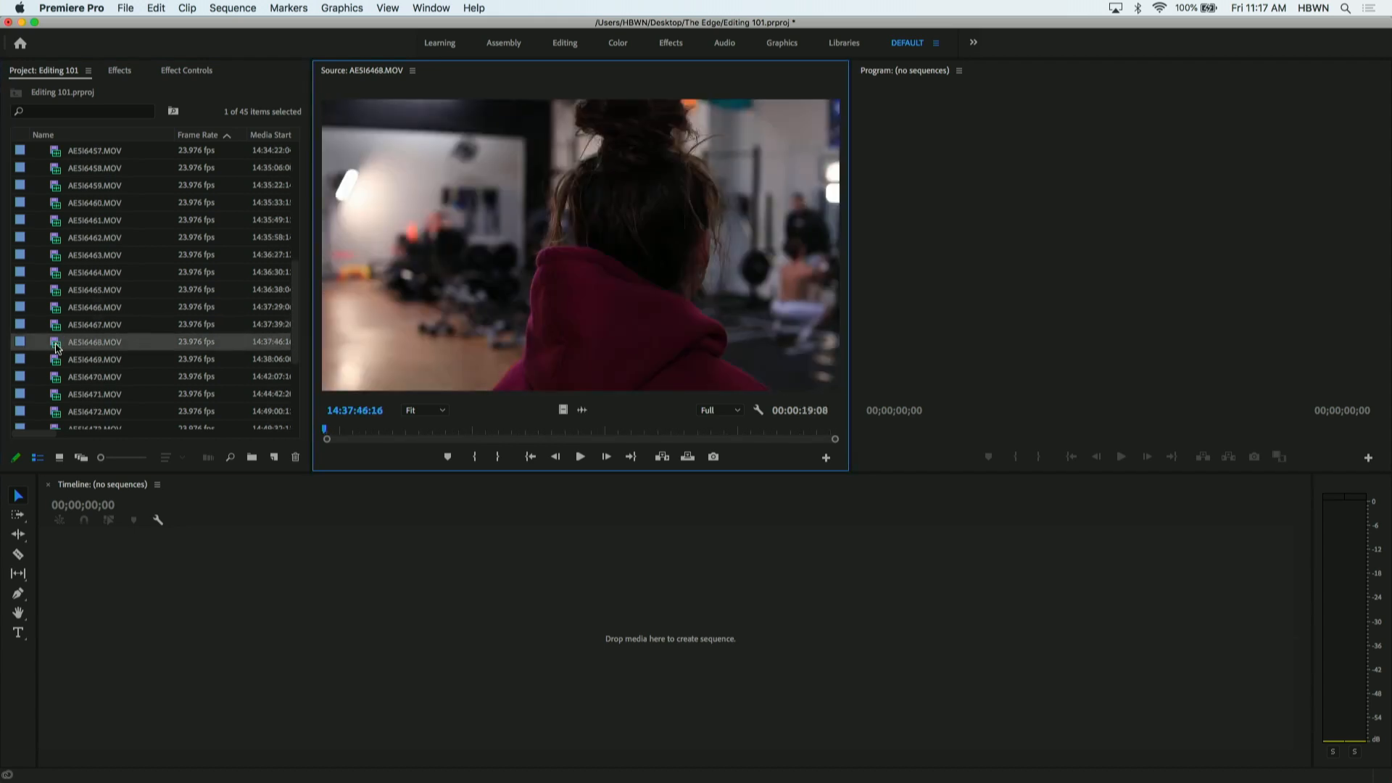
left_click_drag(325, 429, 301, 380)
- Select the clips from AE5I6443.MOV through AE5I6467.MOV and move them all into the B Roll bin
left_click(55, 329)
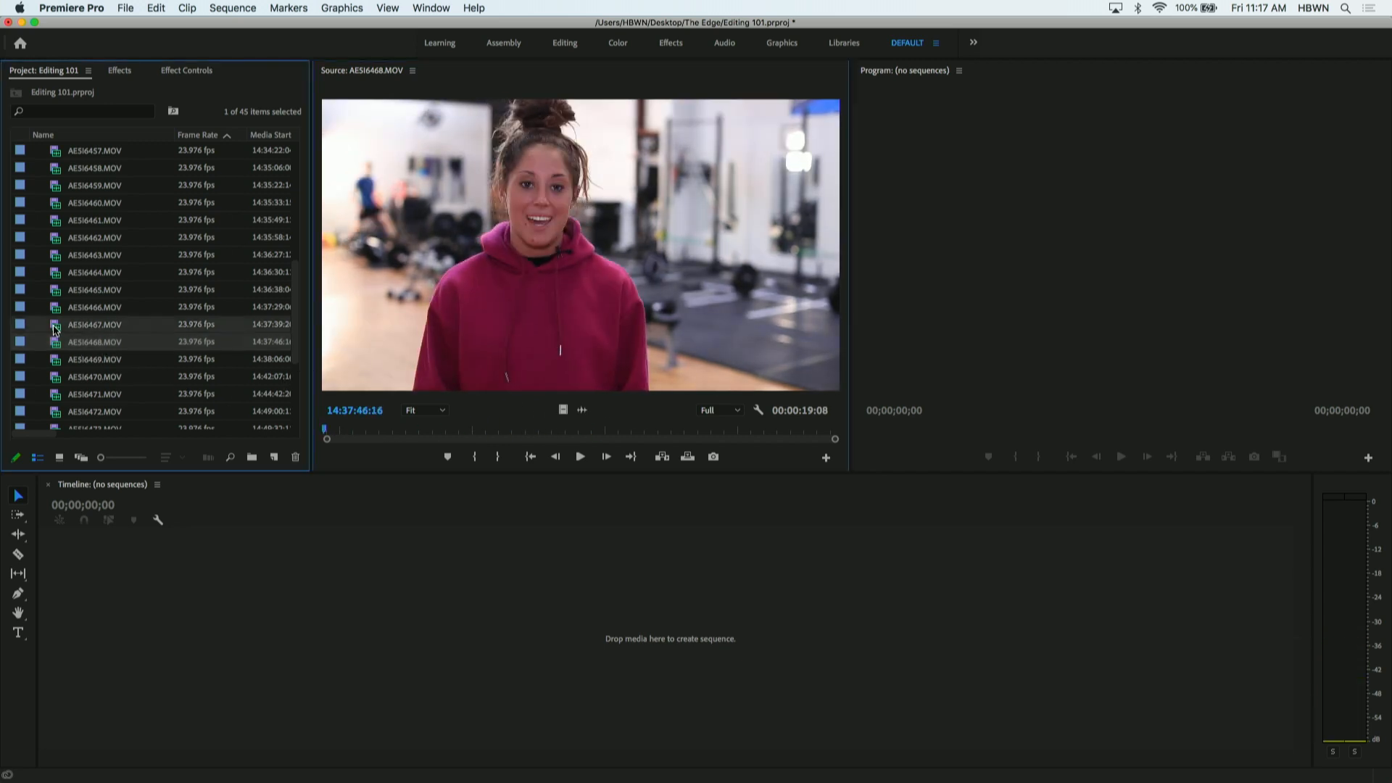
scroll(55, 329, "up", 5)
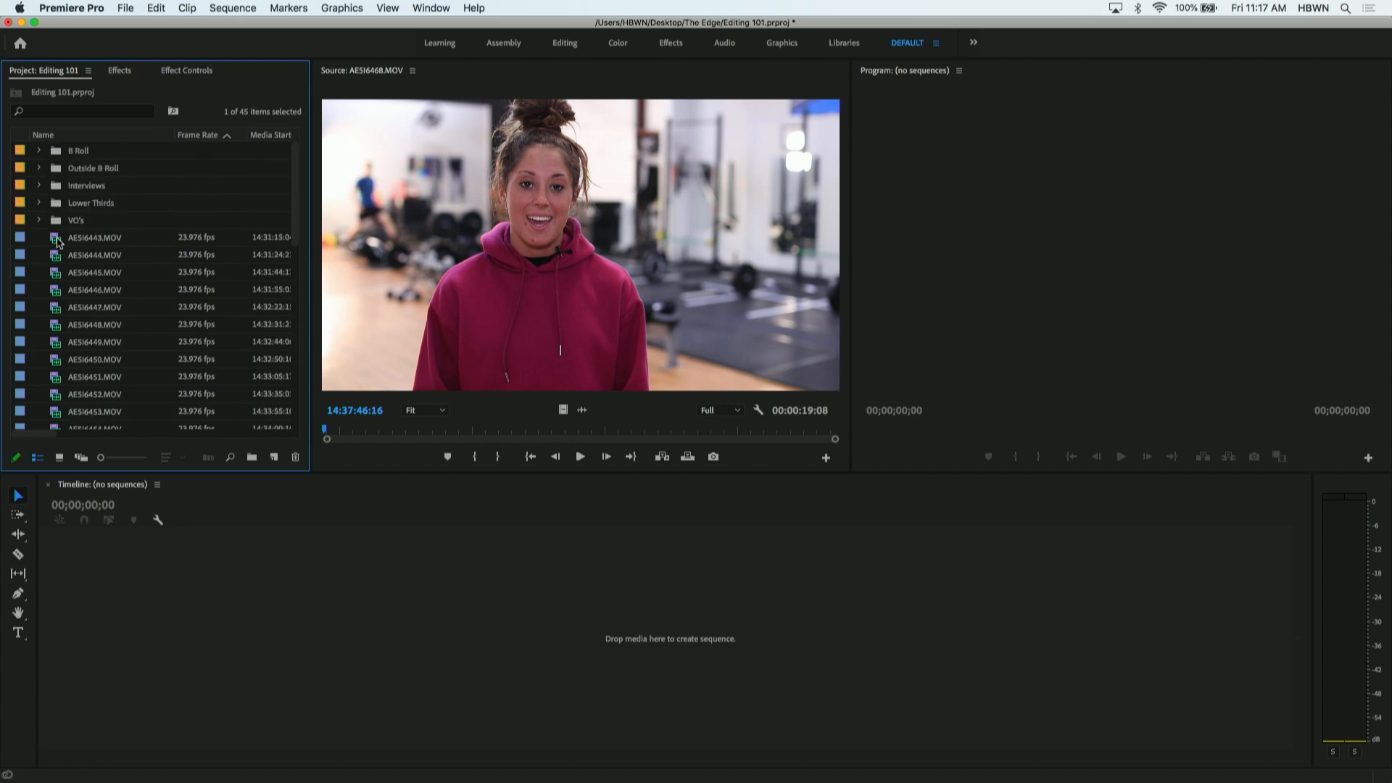
left_click(58, 241, "shift")
left_click_drag(56, 208, 81, 152)
- Scrub AE5I6468.MOV to about 14:37:56:09 in the Source monitor and move the clip into the Interviews bin
double_click(64, 239)
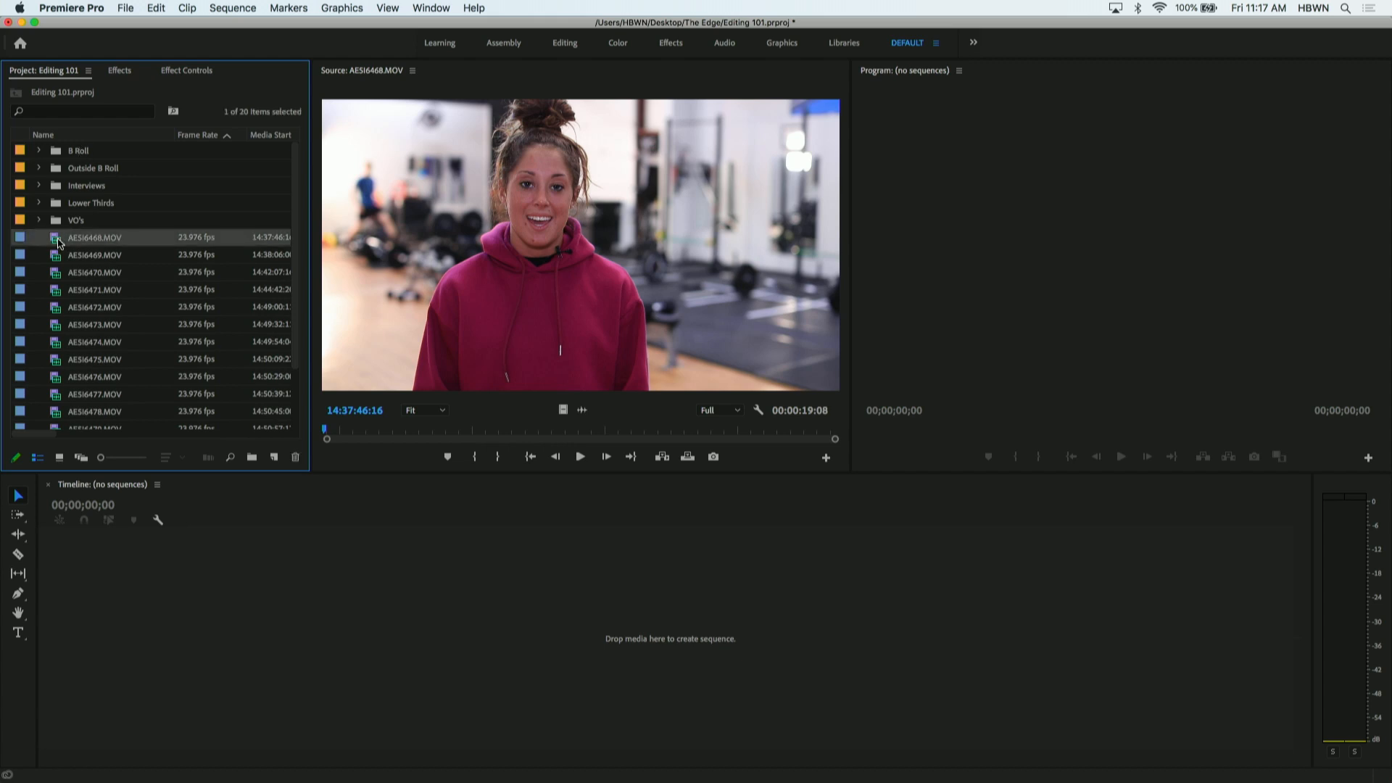
left_click_drag(340, 432, 578, 421)
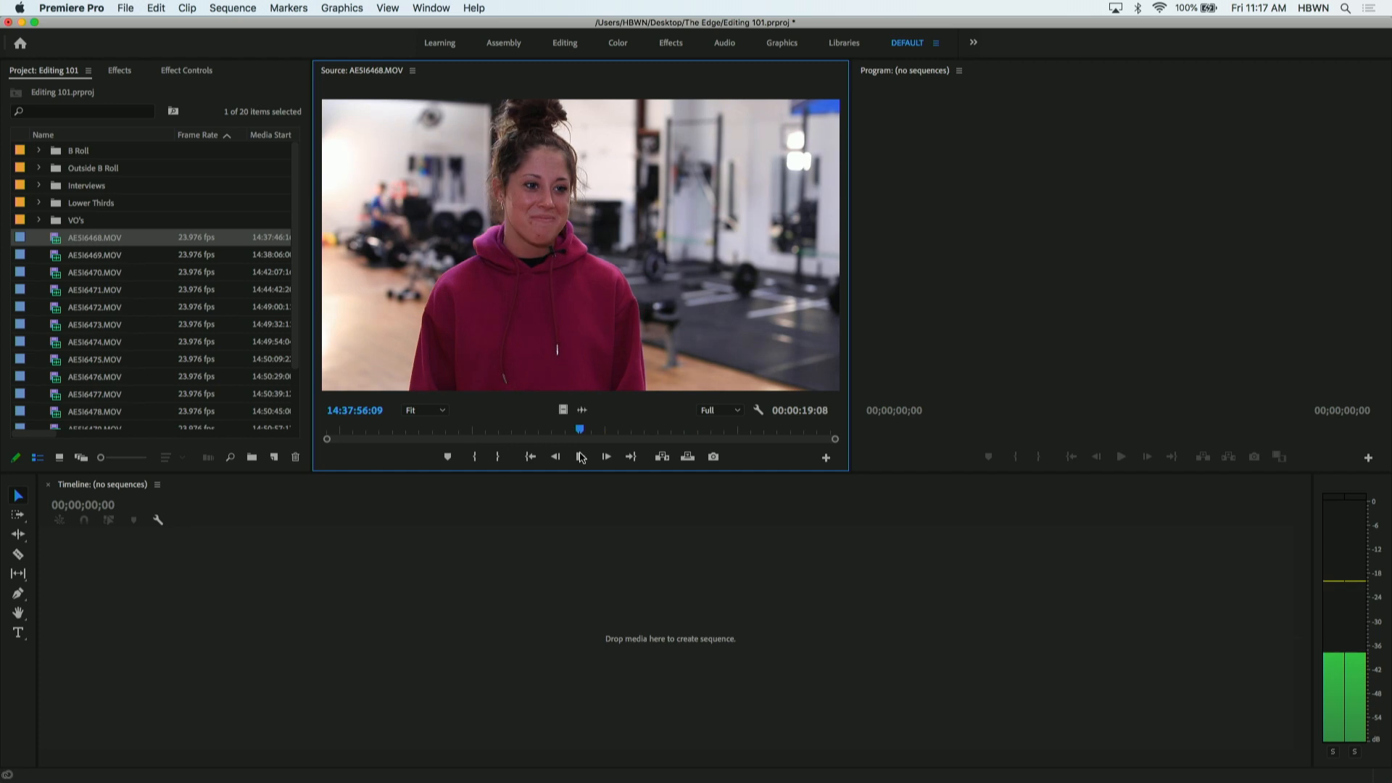
left_click_drag(58, 243, 79, 187)
- Scrub AE5I6469.MOV to about 14:40:20:03 and AE5I6470.MOV to about 14:43:16:12, and move both clips into the Interviews bin
double_click(57, 239)
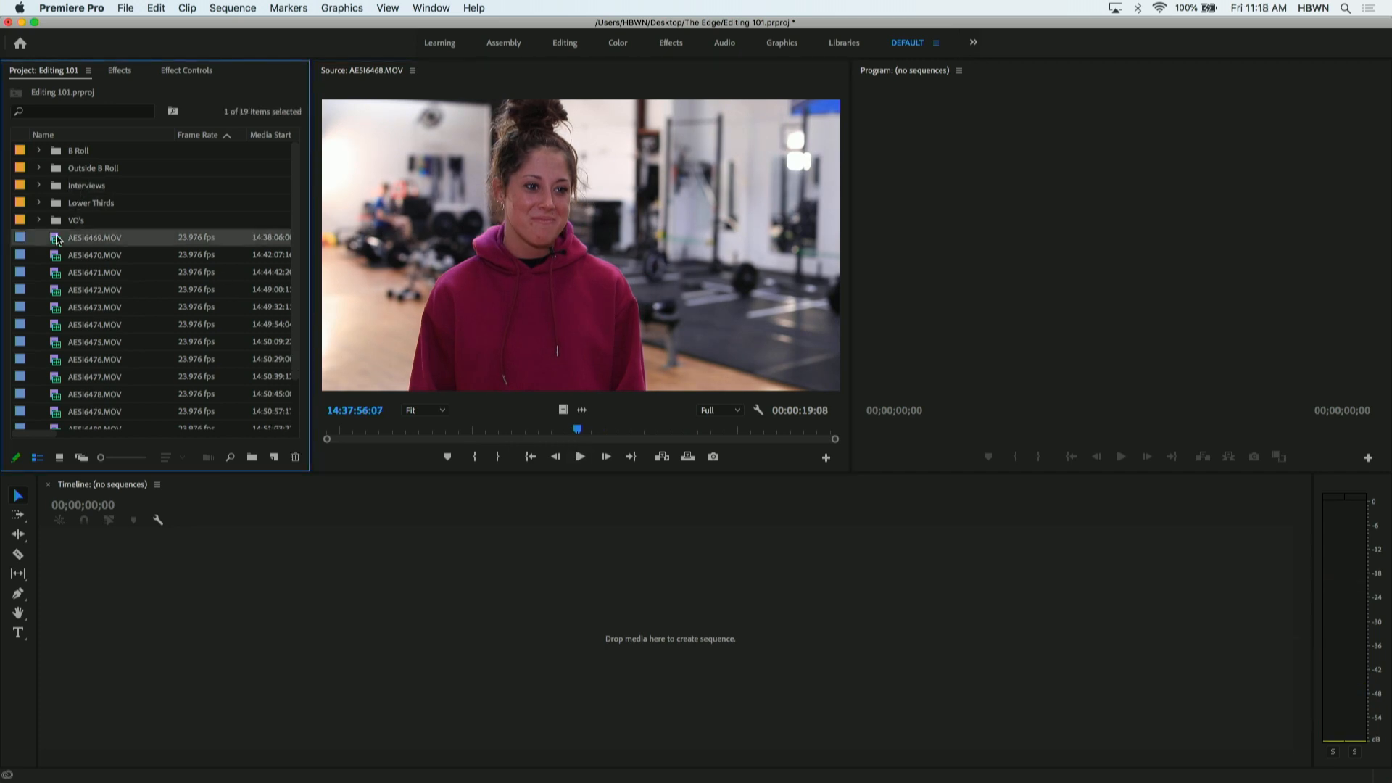
left_click_drag(354, 427, 608, 419)
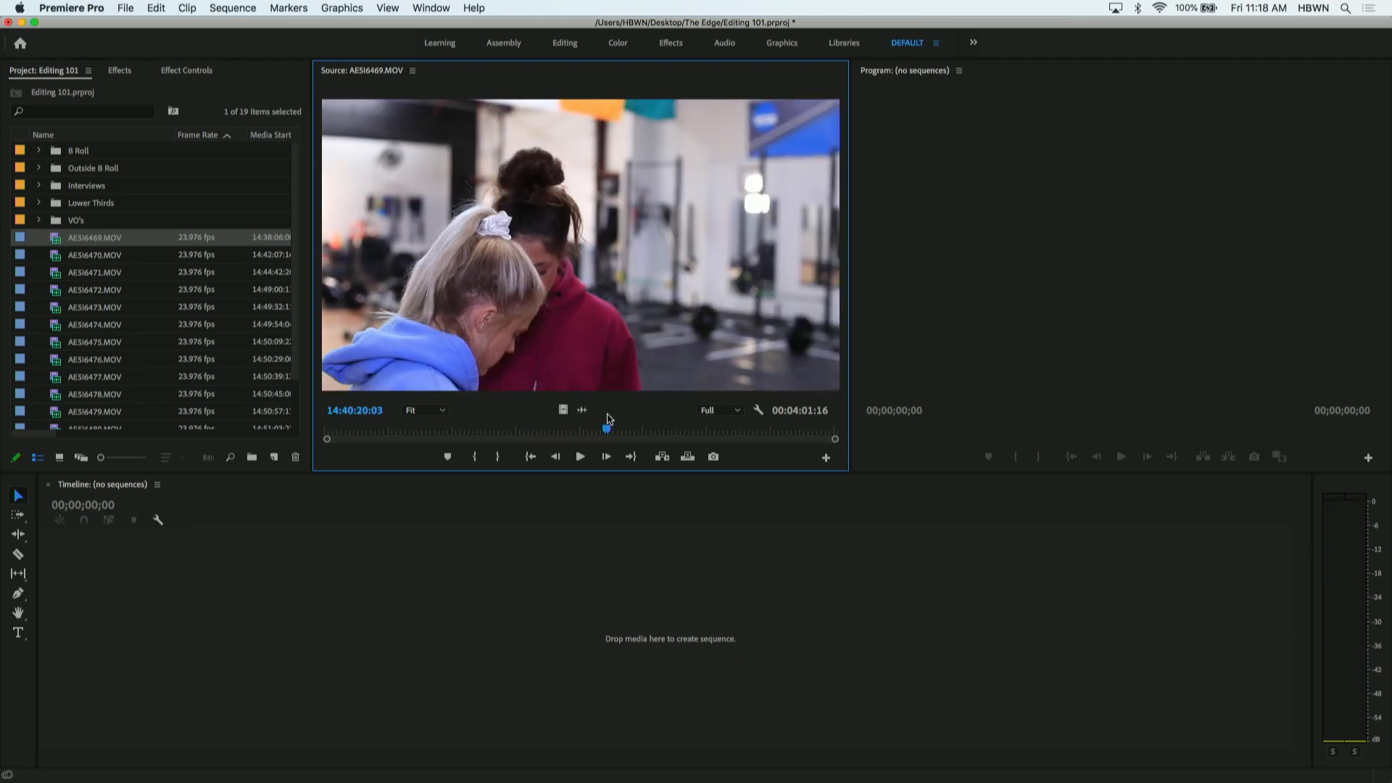
double_click(57, 257)
left_click_drag(353, 435, 553, 429)
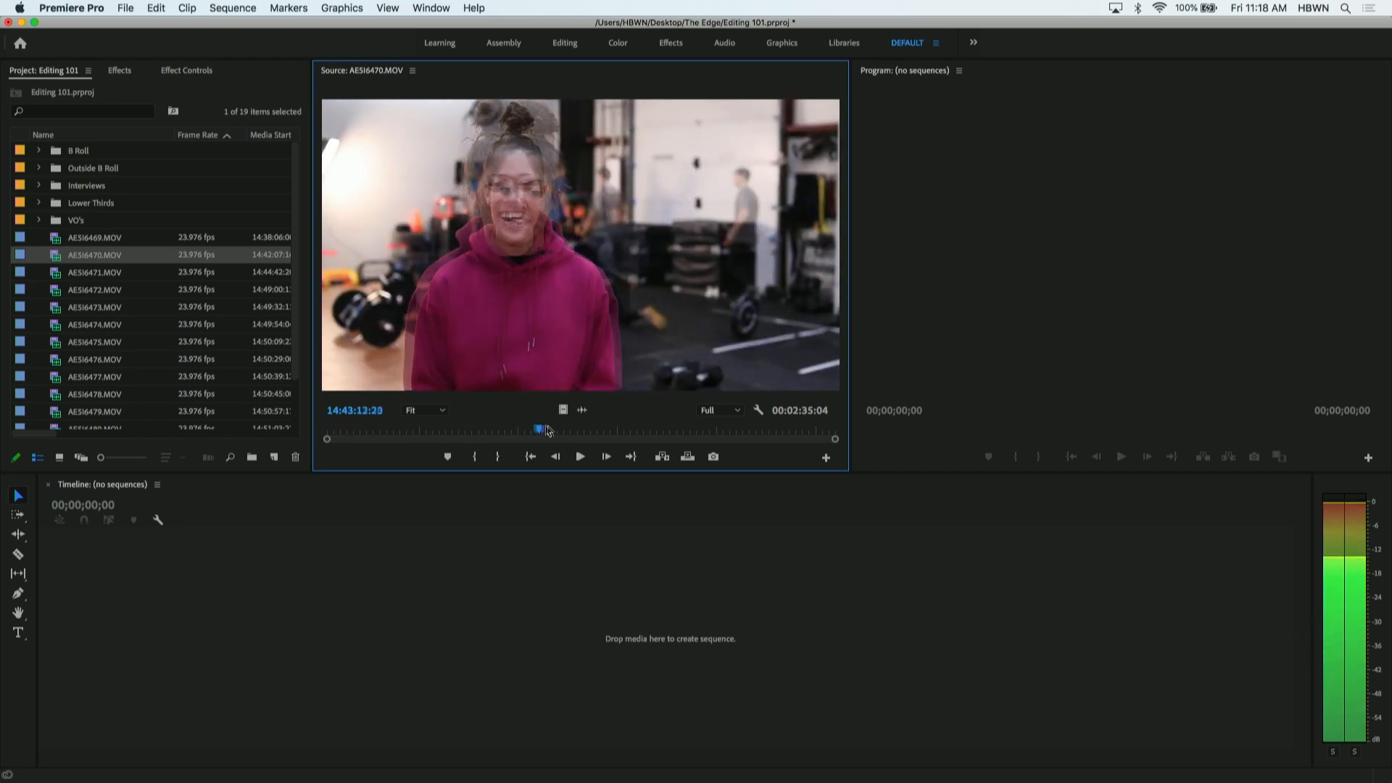
left_click(56, 244, "shift")
left_click_drag(55, 243, 88, 187)
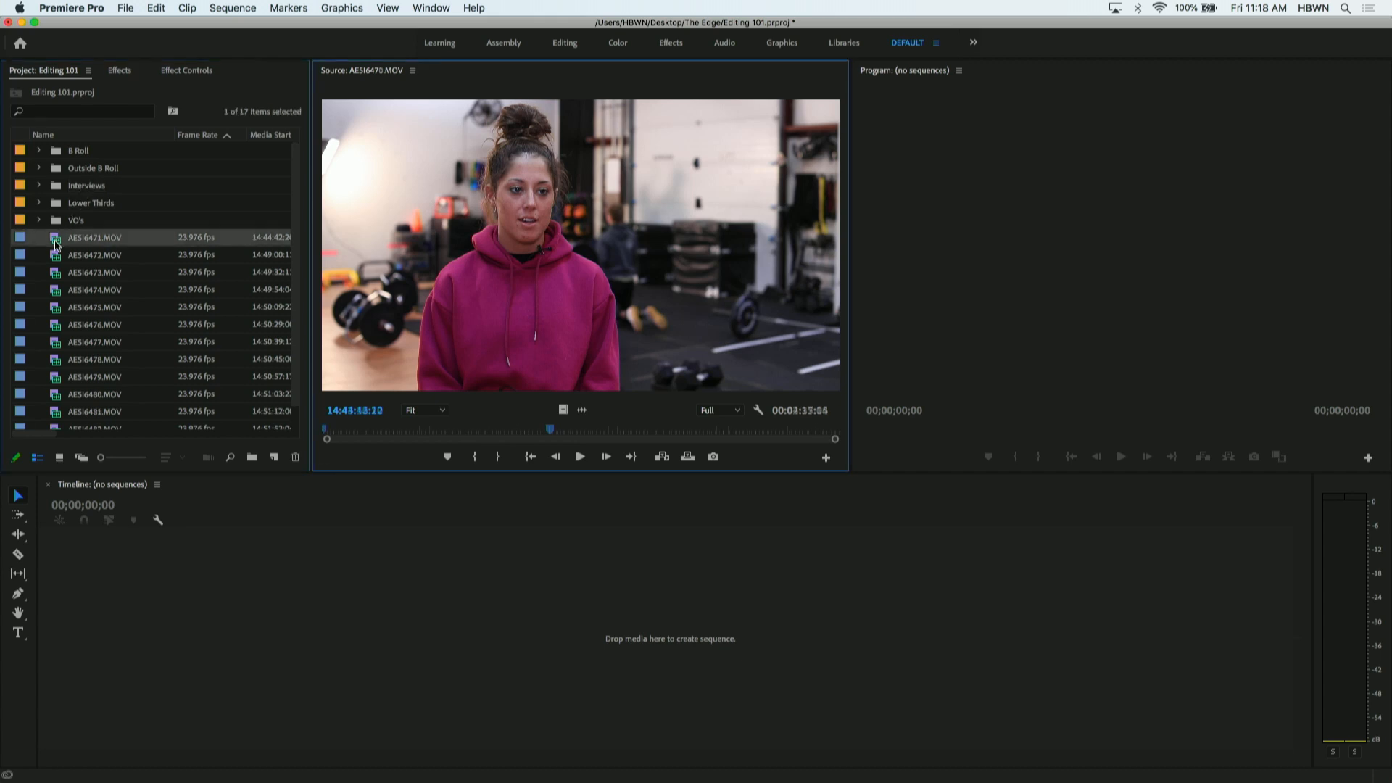
- Scrub AE5I6471.MOV to about 14:47:02:05 in the Source monitor and move the clip into the Interviews bin
double_click(55, 243)
left_click(350, 431)
left_click_drag(349, 430, 600, 431)
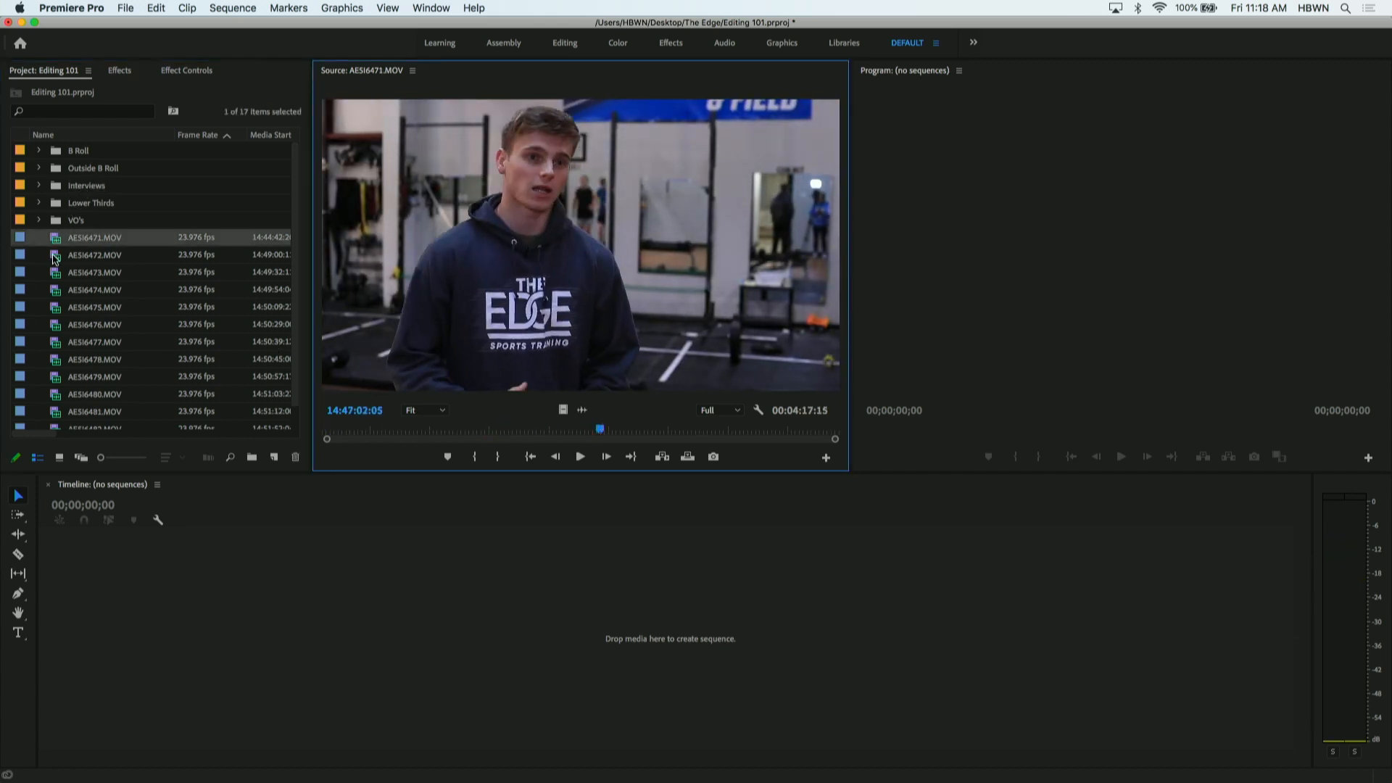
double_click(55, 257)
double_click(55, 242)
left_click(54, 242)
left_click_drag(78, 192, 79, 194)
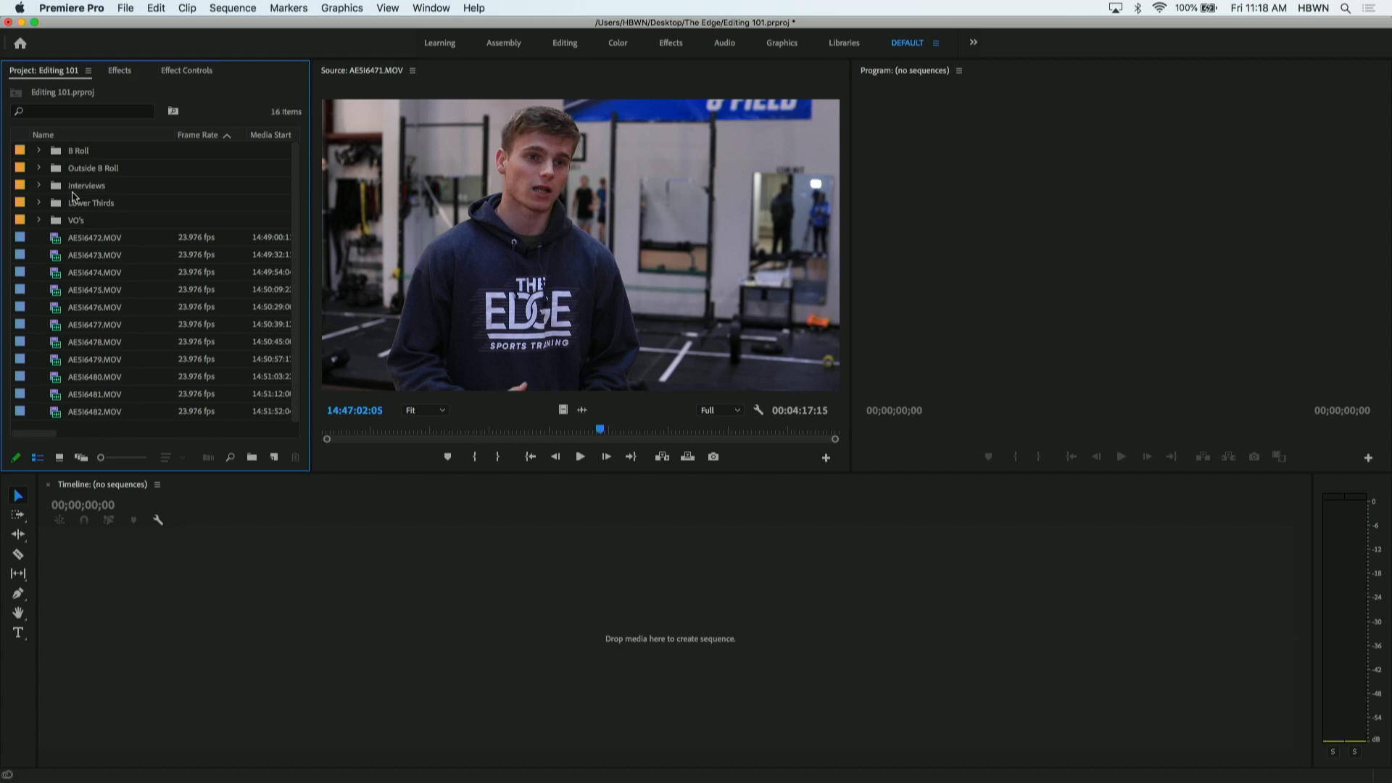
- Open AE5I6472.MOV in the Source monitor and scrub through it, returning to its start
double_click(58, 242)
left_click_drag(341, 428, 312, 404)
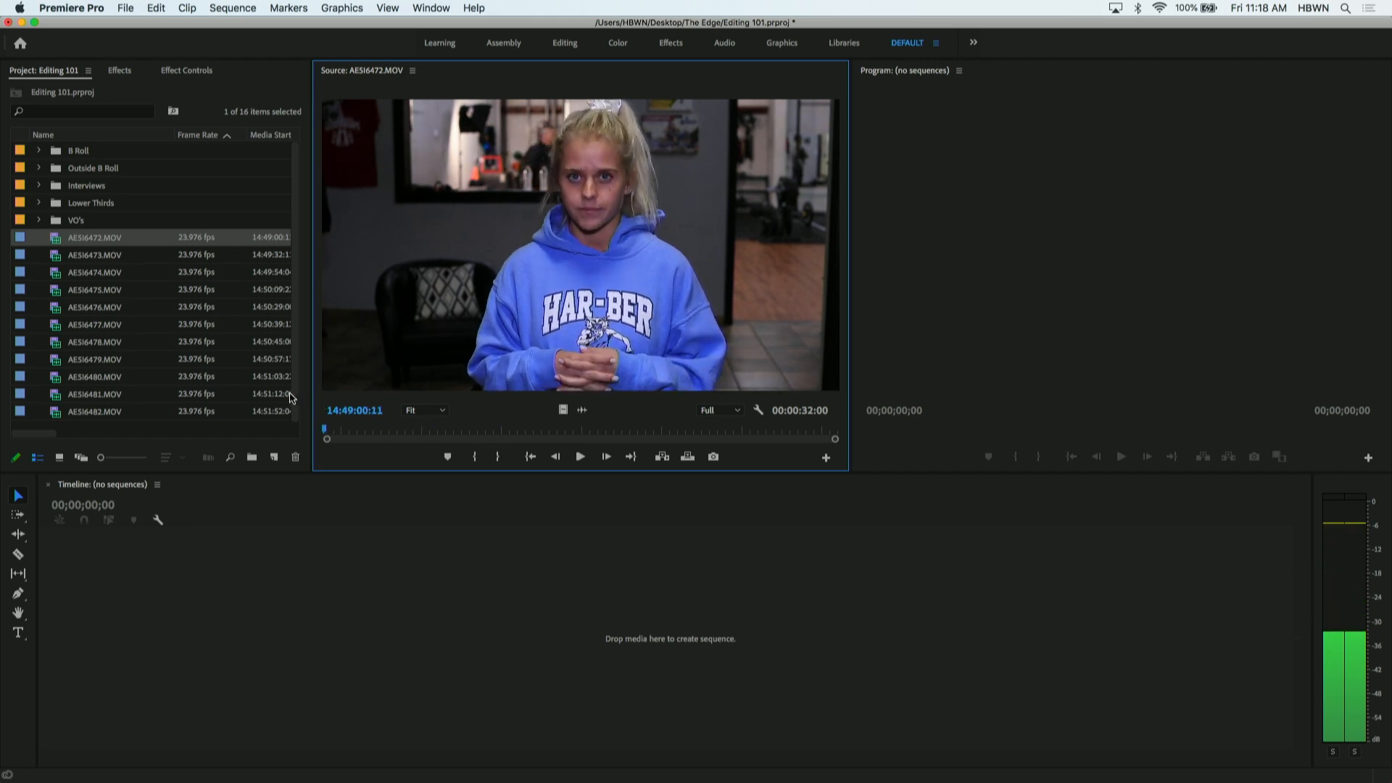
- Create a top-level bin named Stand Up and move AE5I6472.MOV into it, leaving the bin collapsed
left_click(37, 285)
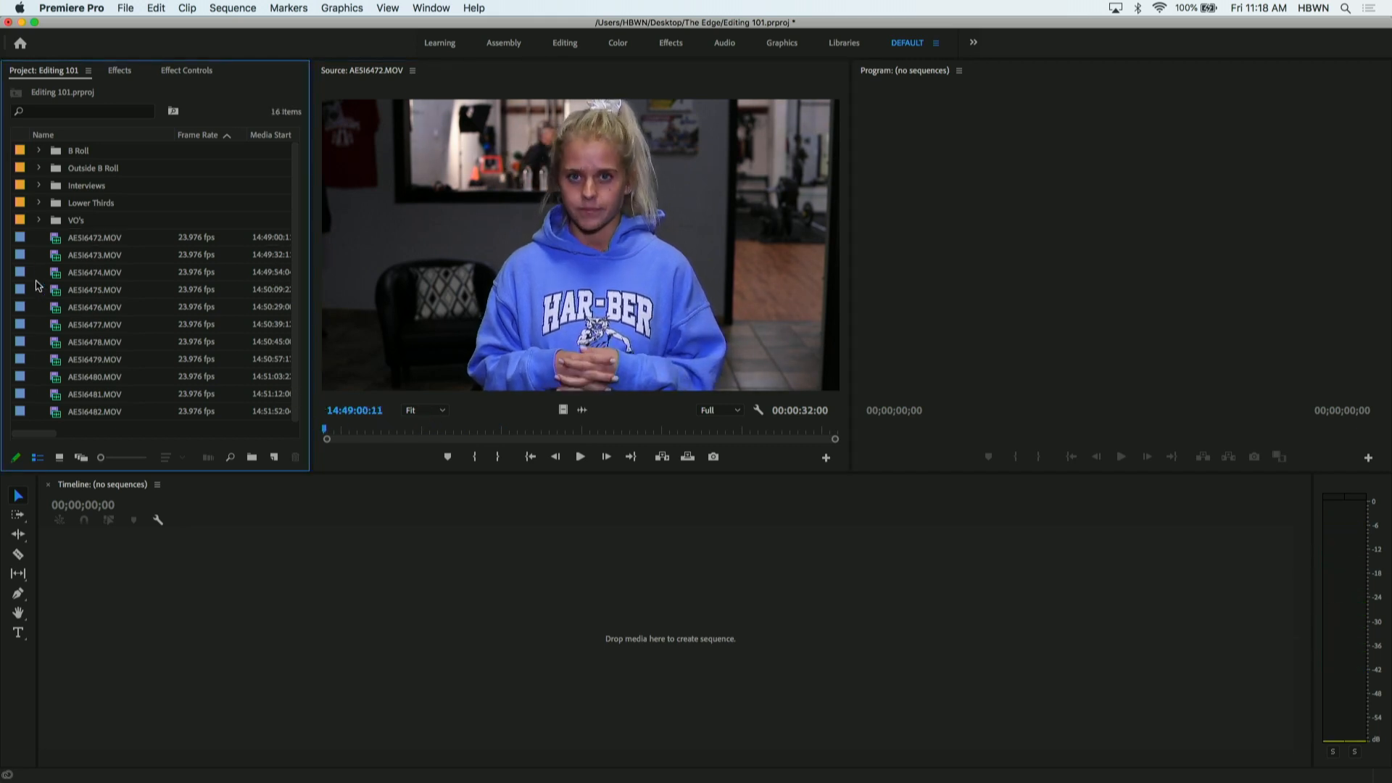
right_click(38, 285)
left_click(69, 317)
type("Stand Up")
key("Tab")
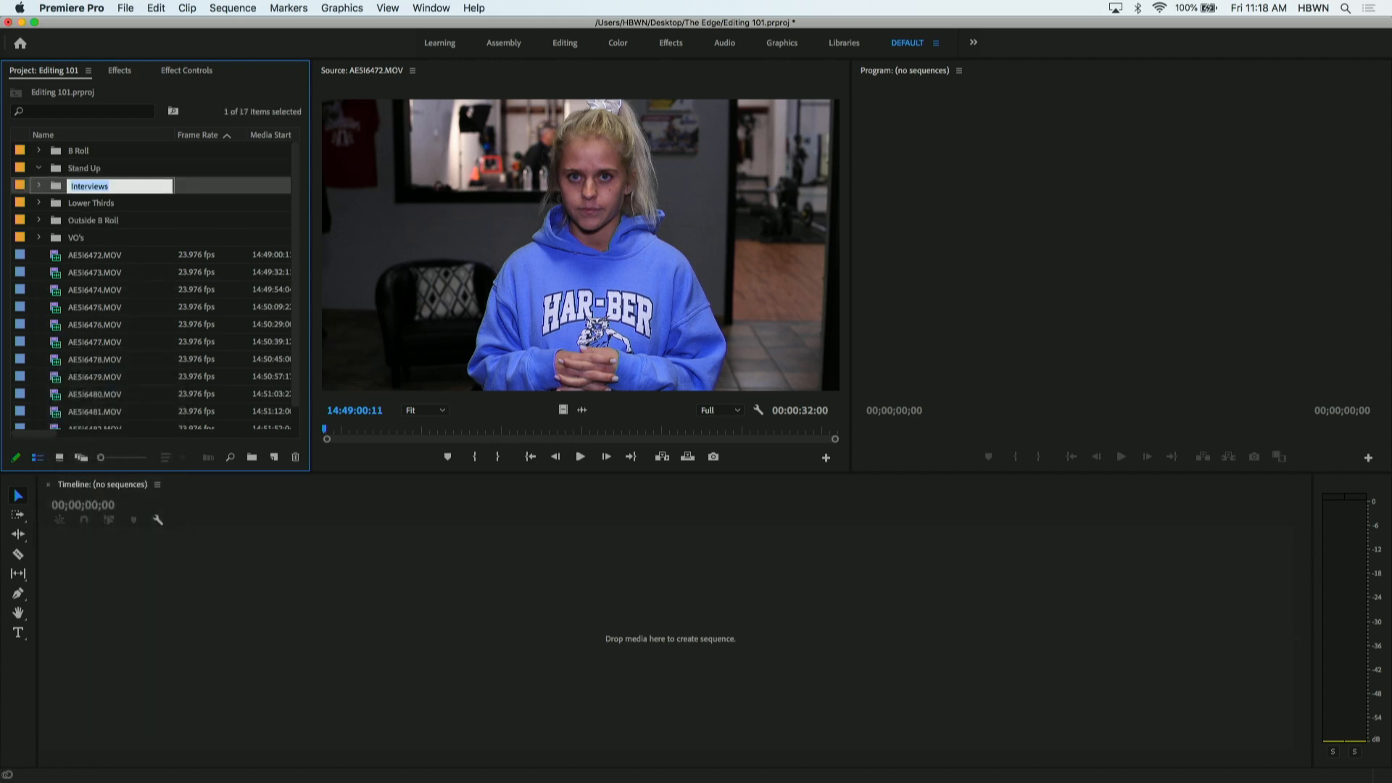
left_click_drag(58, 259, 51, 170)
left_click(39, 168)
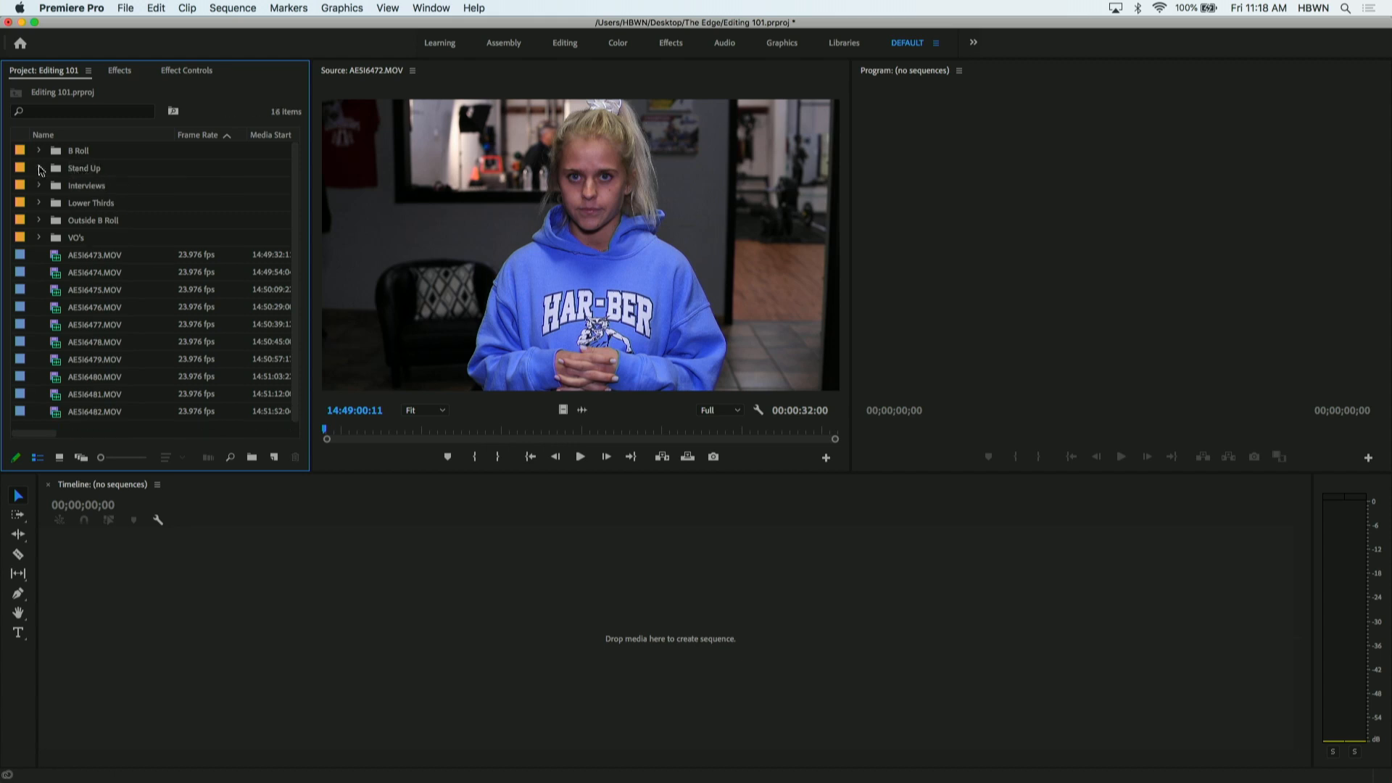
- Open AE5I6473.MOV in the Source monitor, scrub through it and back to its start, and clear the clip selection
double_click(60, 255)
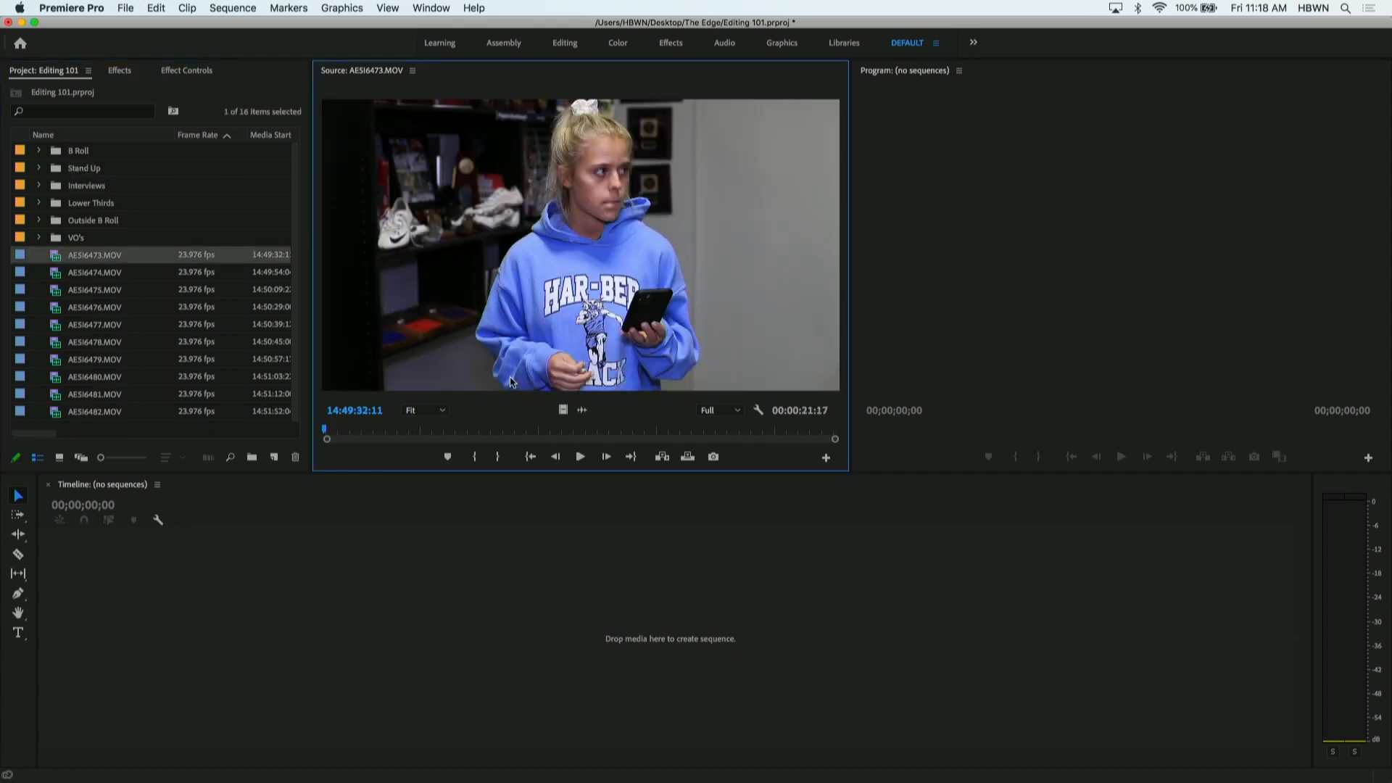
left_click_drag(364, 432, 318, 380)
left_click(37, 303)
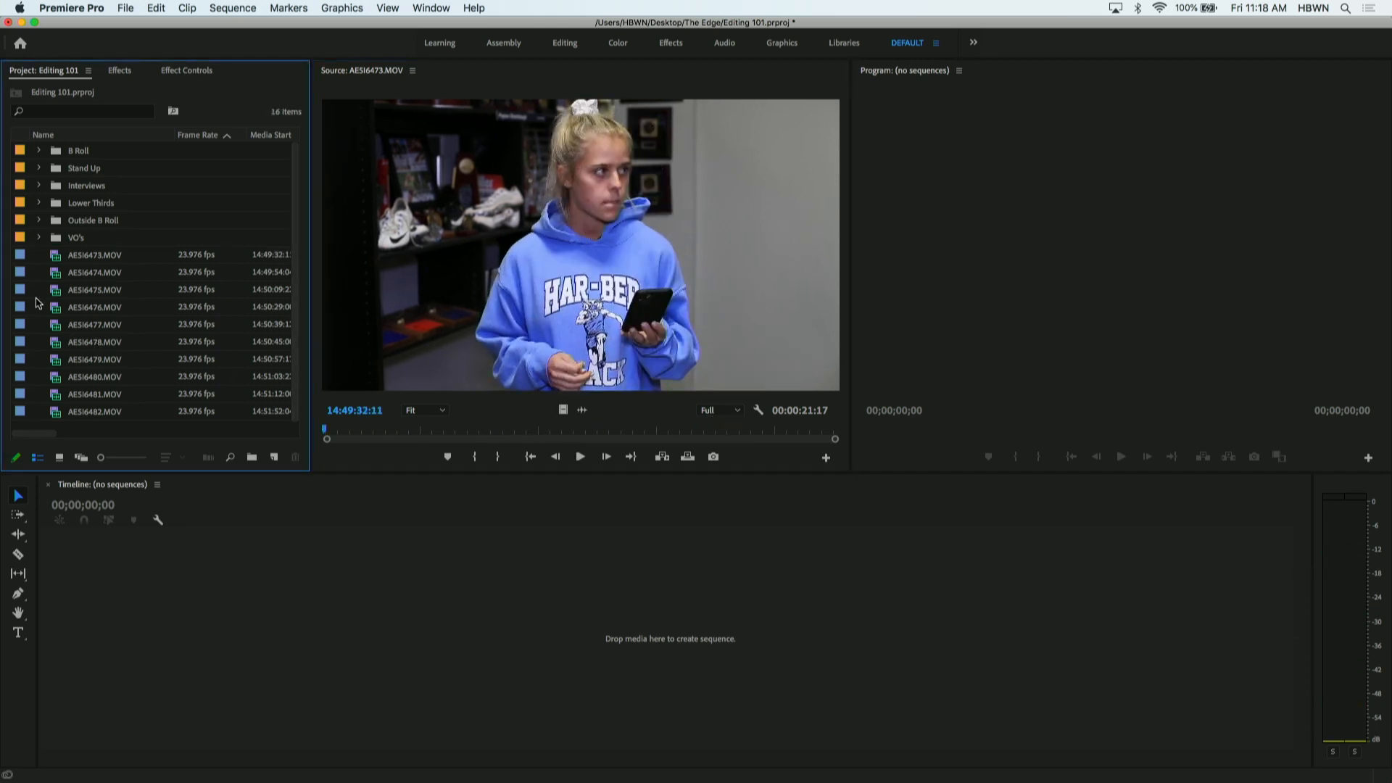
- Create a top-level bin named Signoff and move AE5I6473.MOV into it, leaving the bin collapsed
right_click(38, 302)
left_click(64, 332)
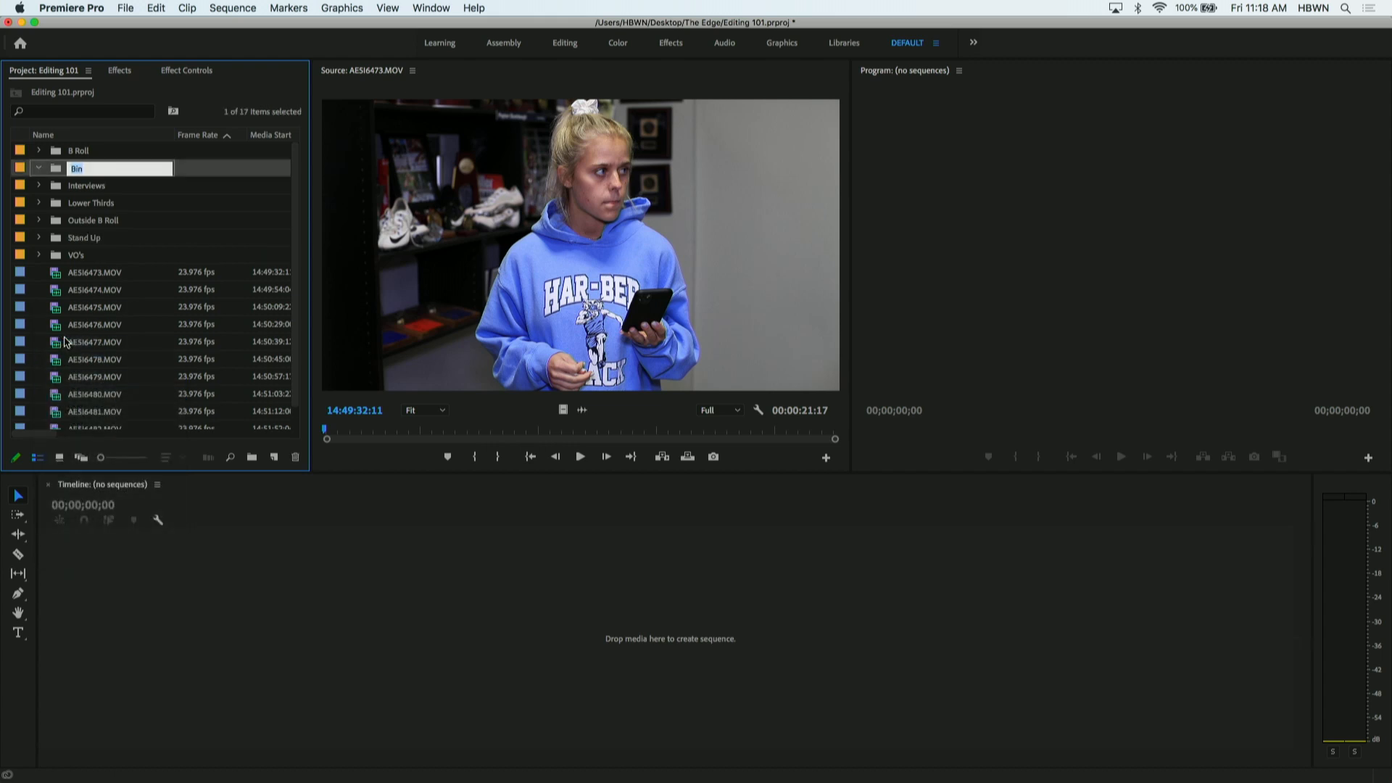
type("Signoff")
key("Tab")
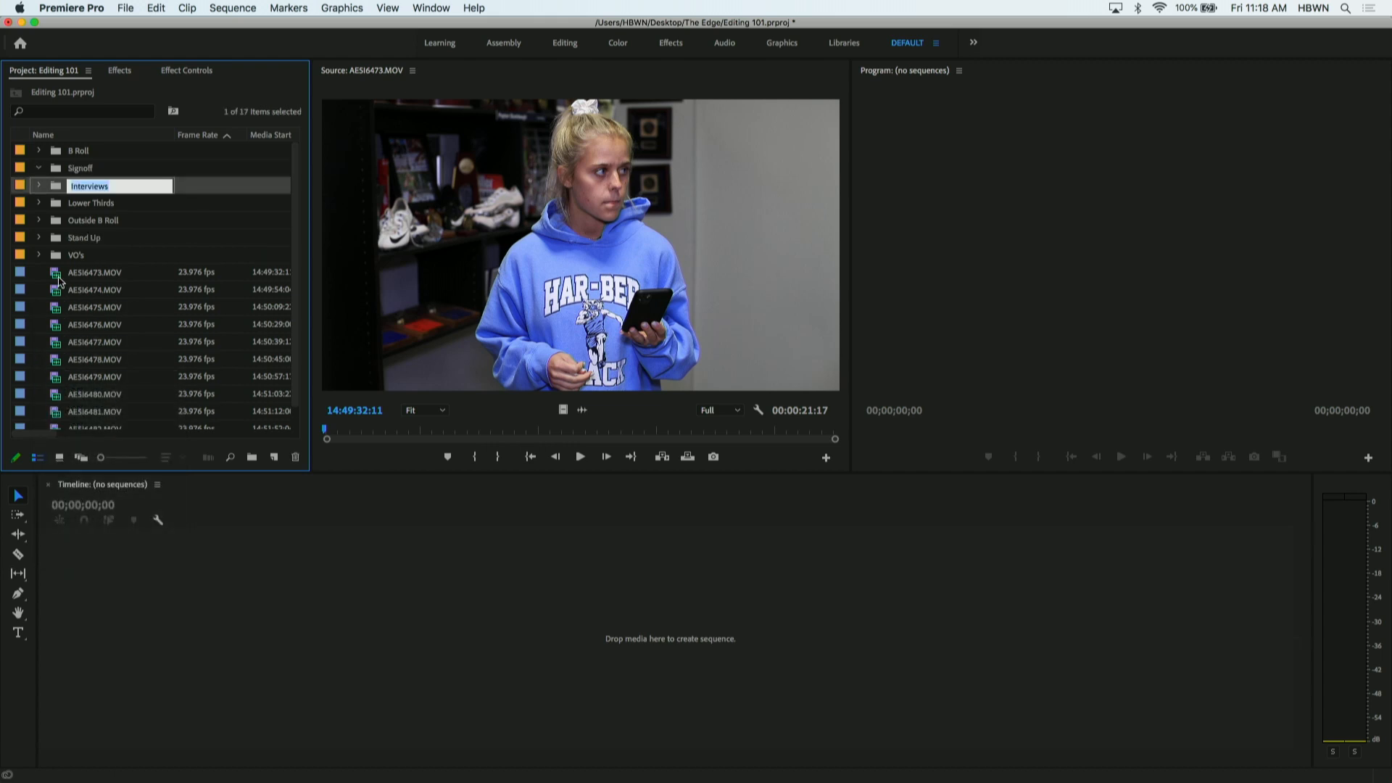
left_click_drag(58, 279, 72, 169)
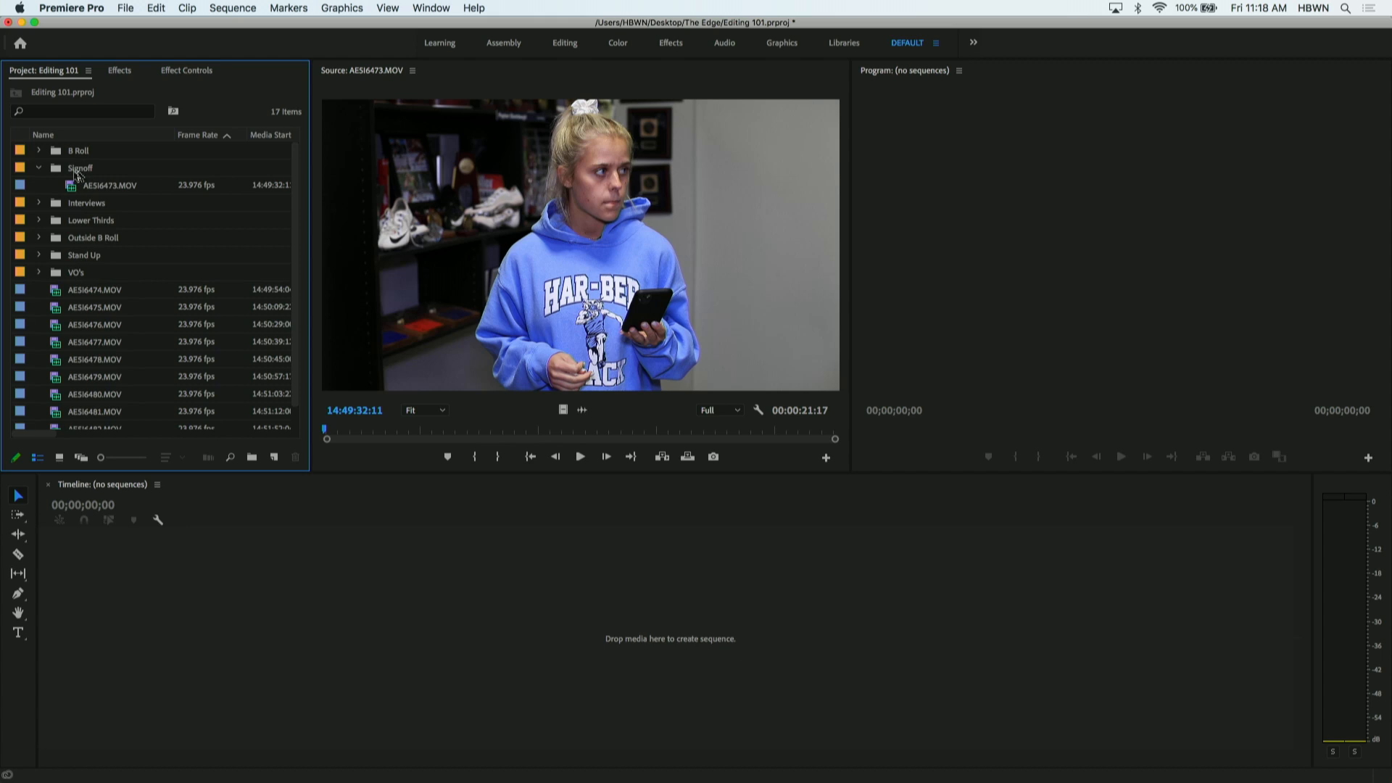
left_click(39, 168)
- Preview the remaining loose clips AE5I6474.MOV through AE5I6482.MOV one by one in the Source monitor, and recheck the first two
double_click(64, 274)
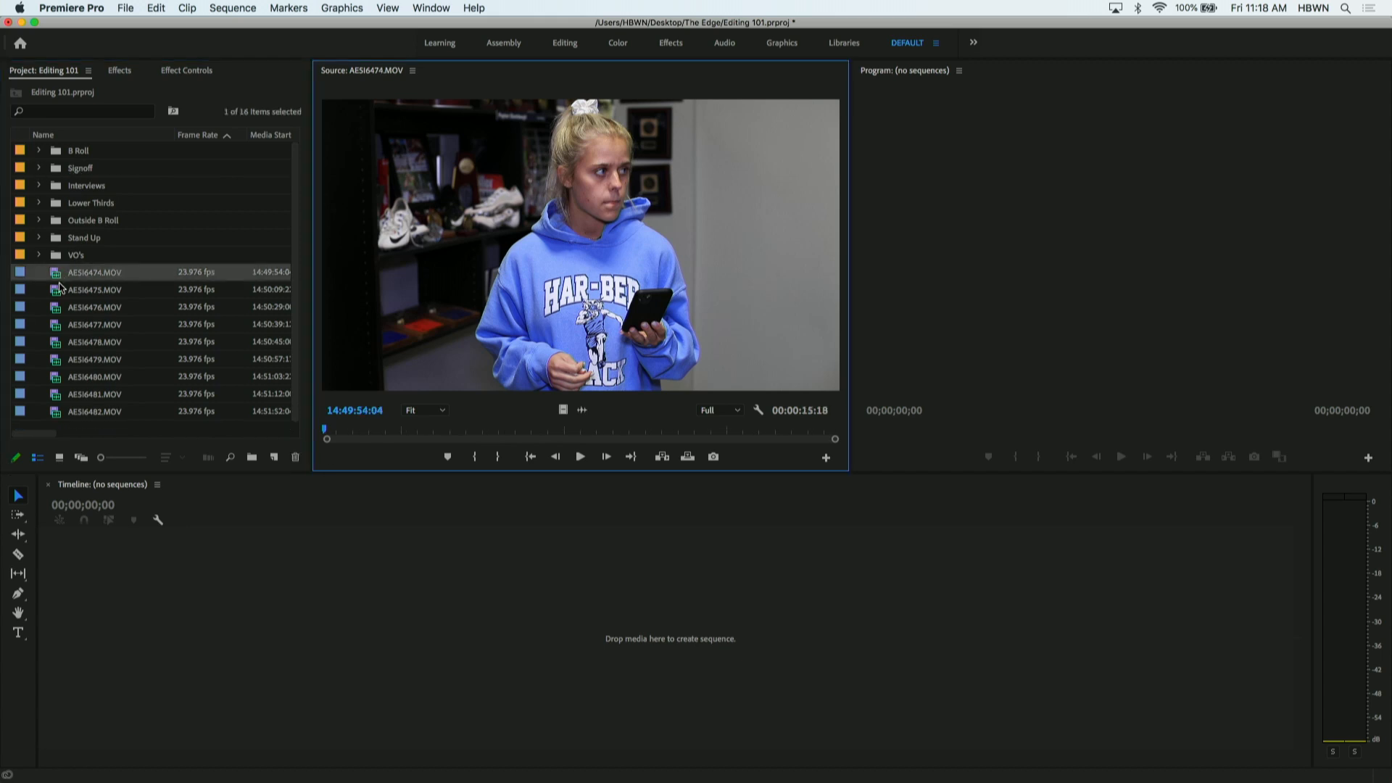
double_click(58, 290)
double_click(60, 311)
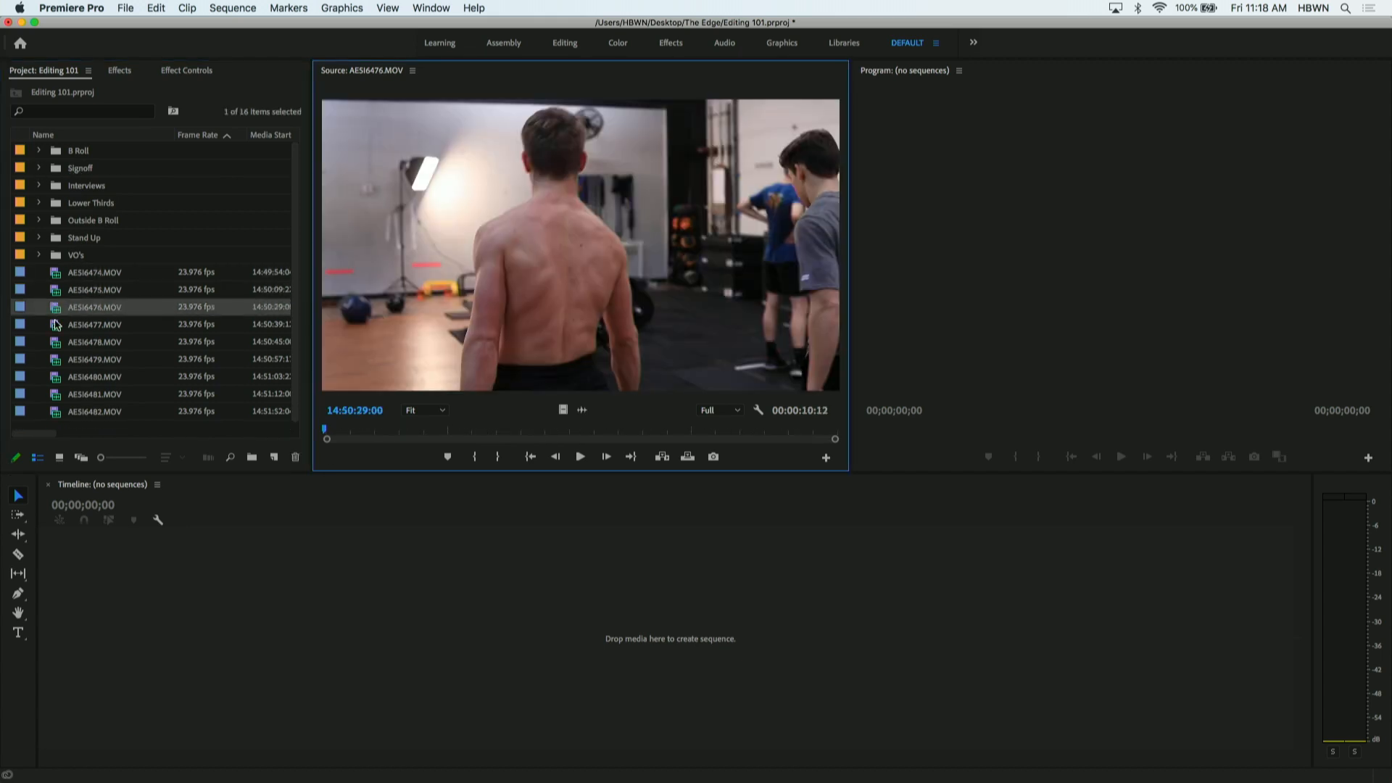
double_click(56, 327)
double_click(56, 344)
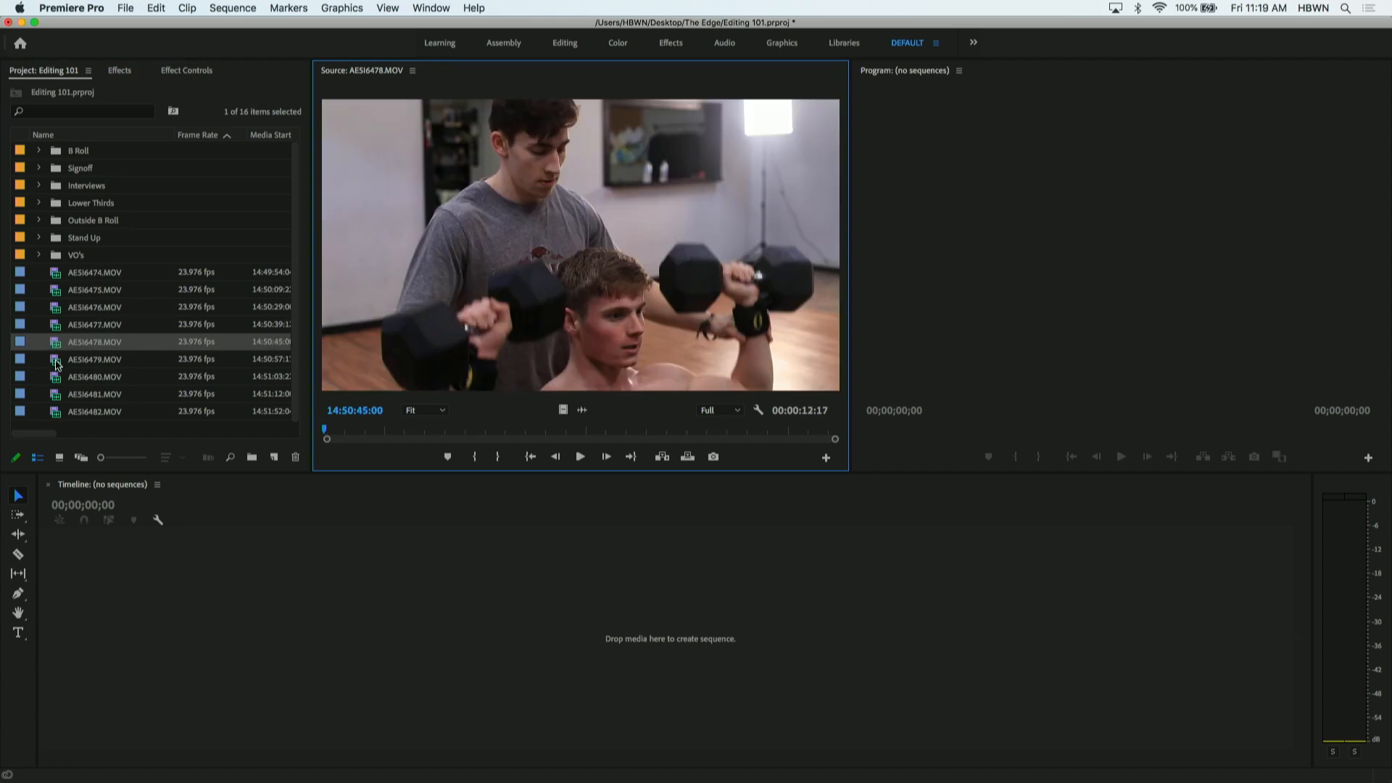
double_click(57, 361)
double_click(57, 377)
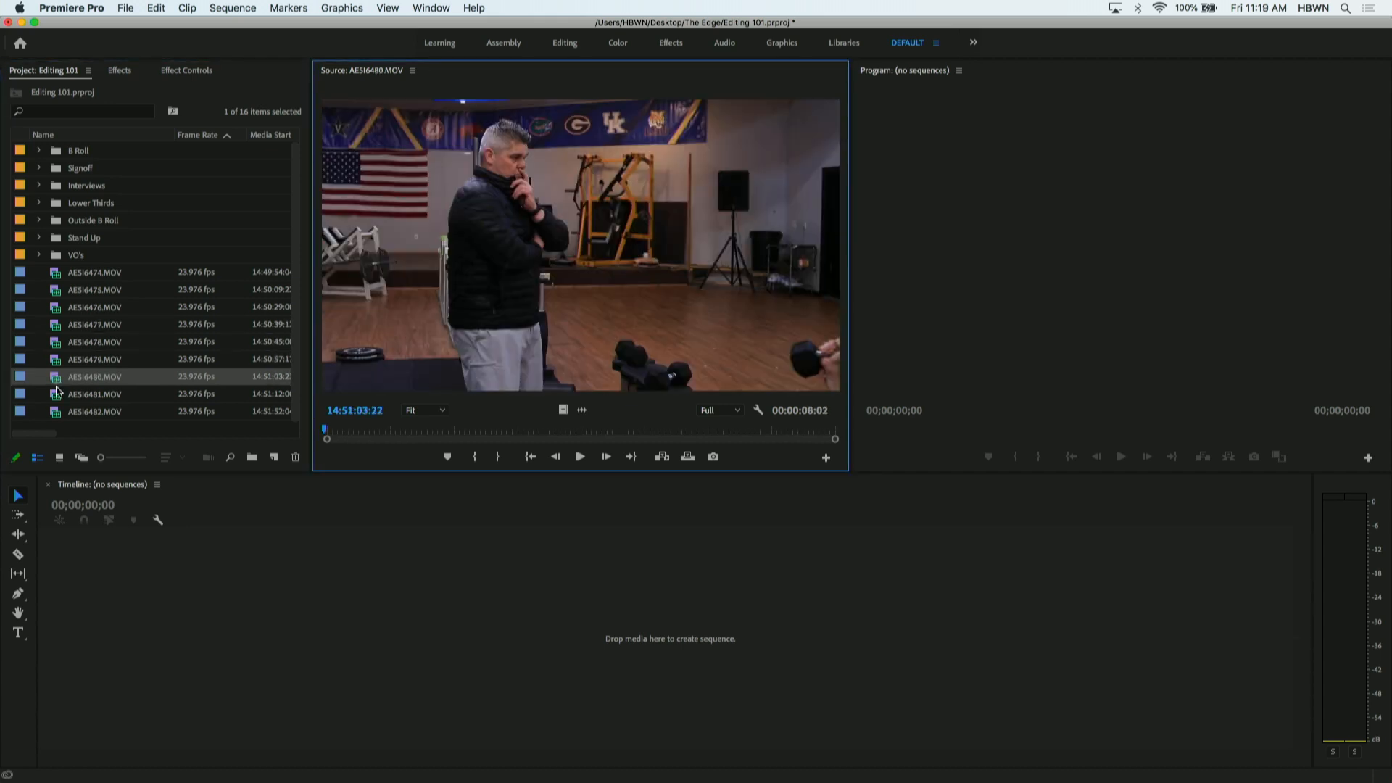
double_click(58, 395)
double_click(58, 412)
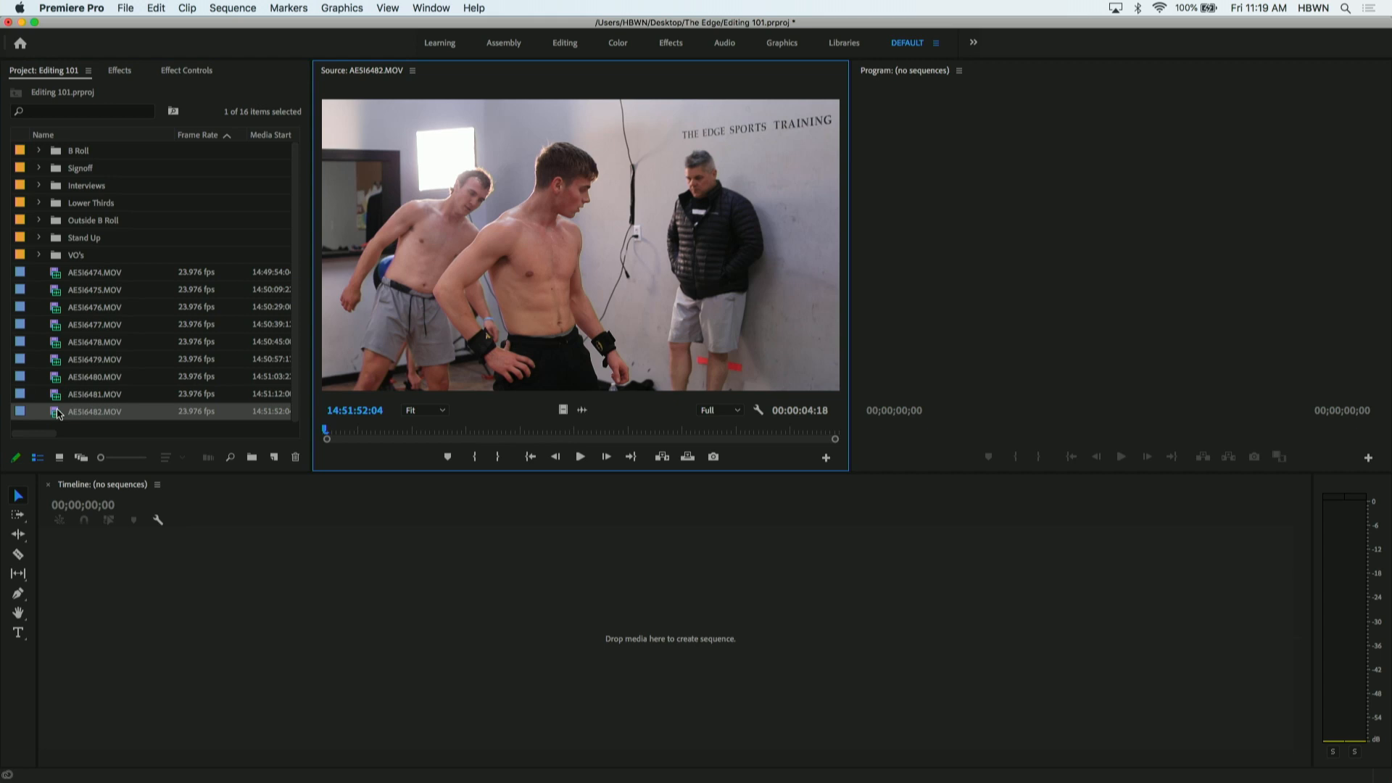
double_click(56, 274)
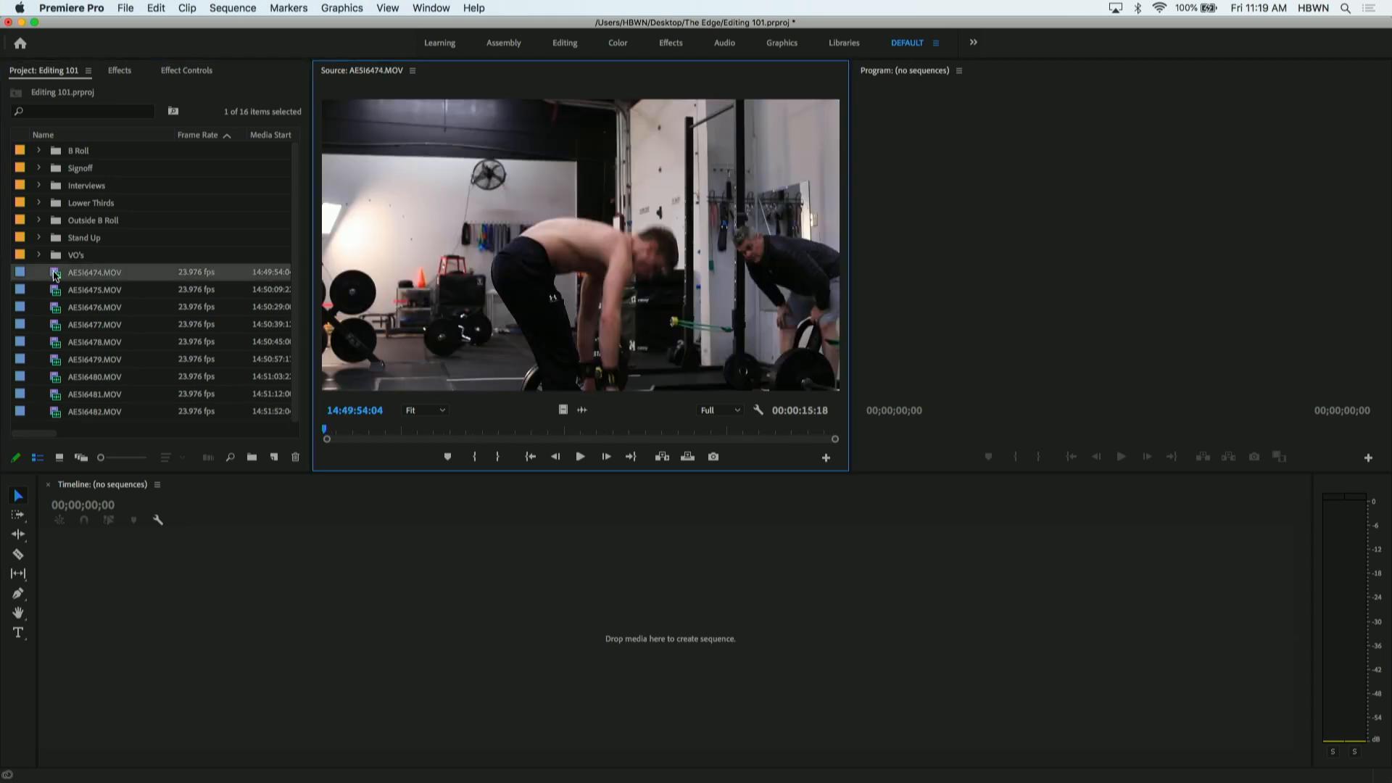
double_click(56, 292)
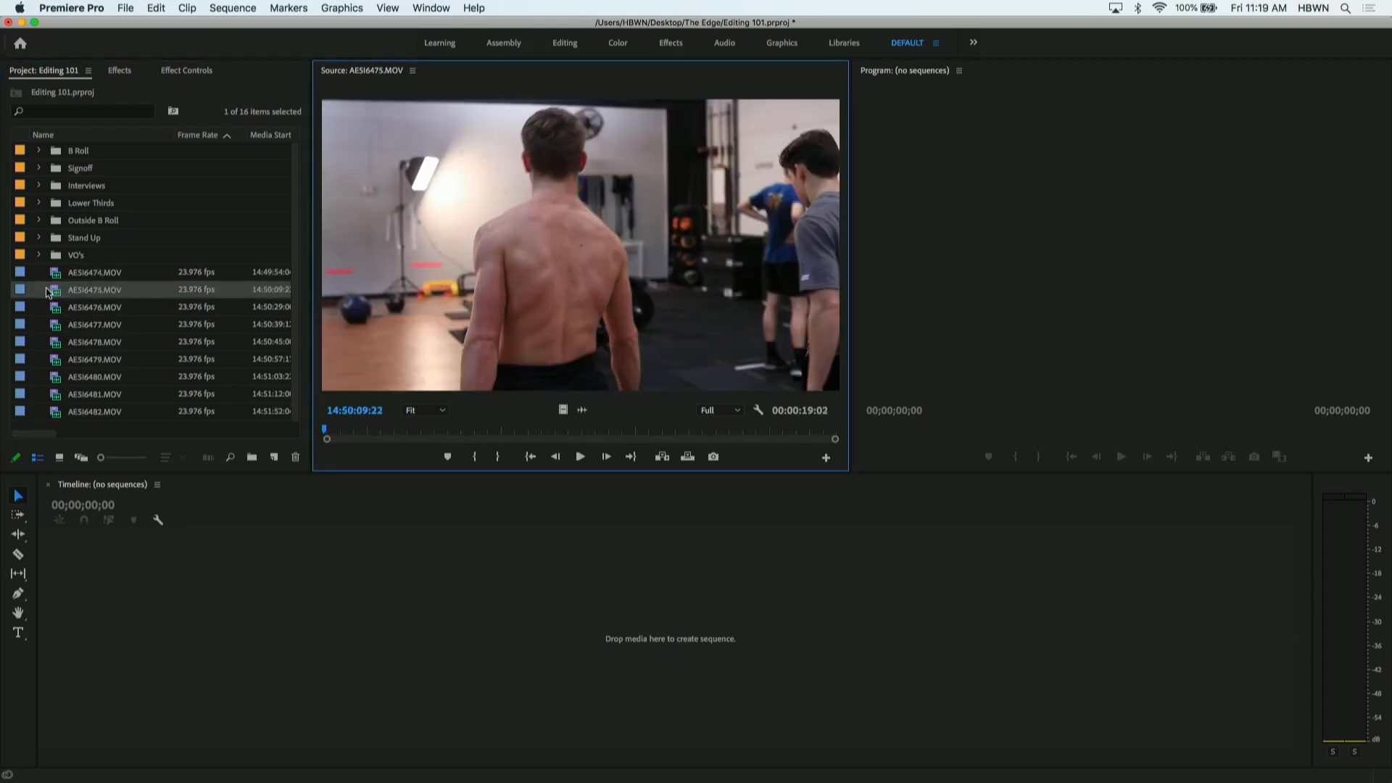
- Move all the loose clips from AE5I6474.MOV through AE5I6482.MOV together into the B Roll bin
left_click(54, 275)
left_click(61, 412, "shift")
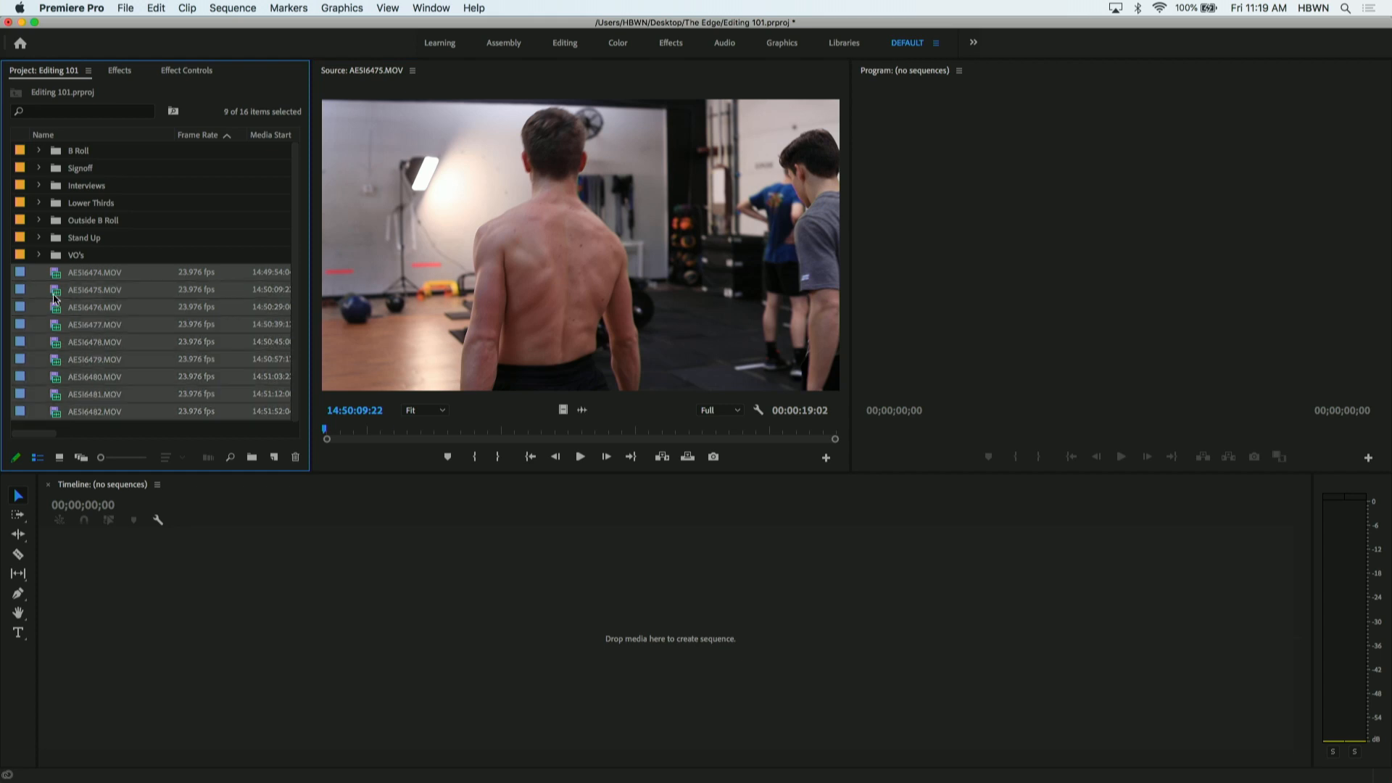
left_click_drag(57, 278, 82, 159)
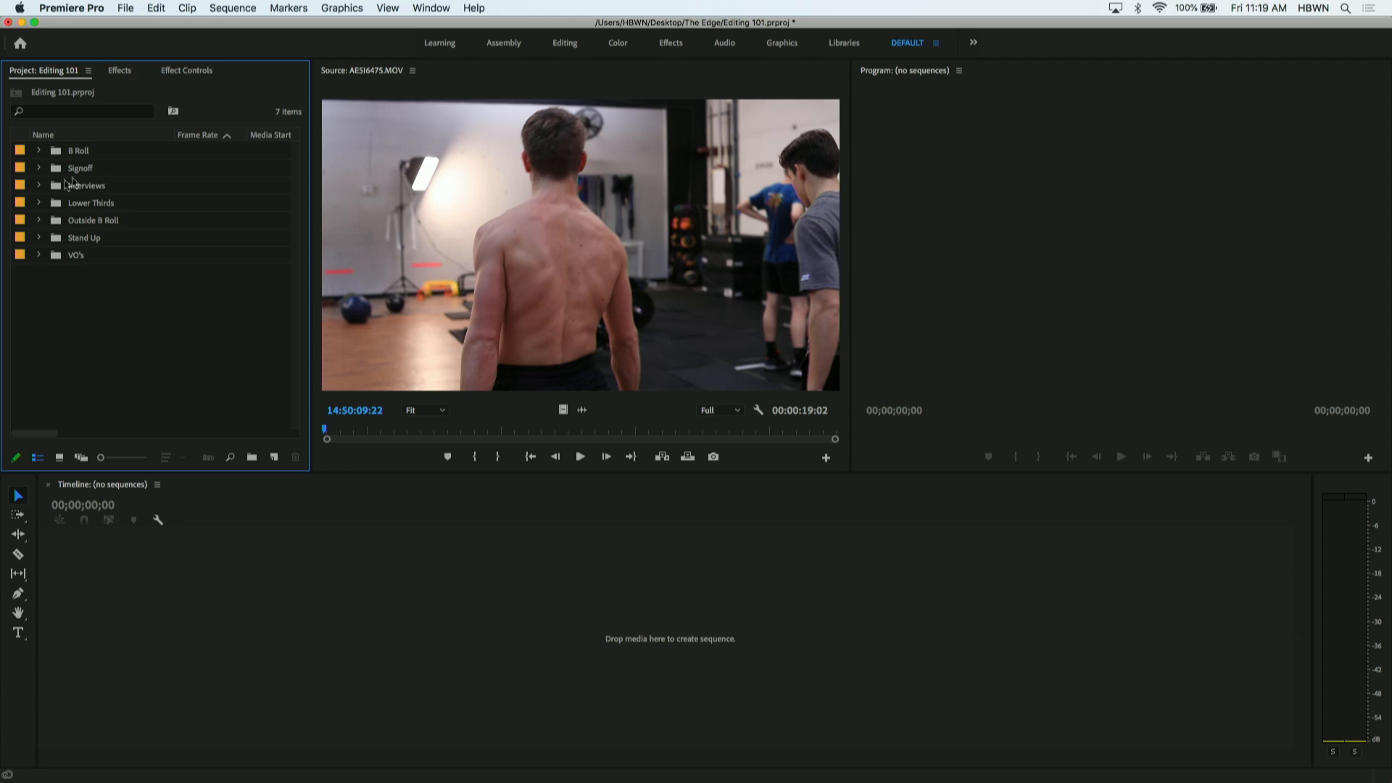
- Open AE5I6419.MOV from the Interviews bin in the Source monitor and collapse the bin
left_click(39, 187)
double_click(75, 205)
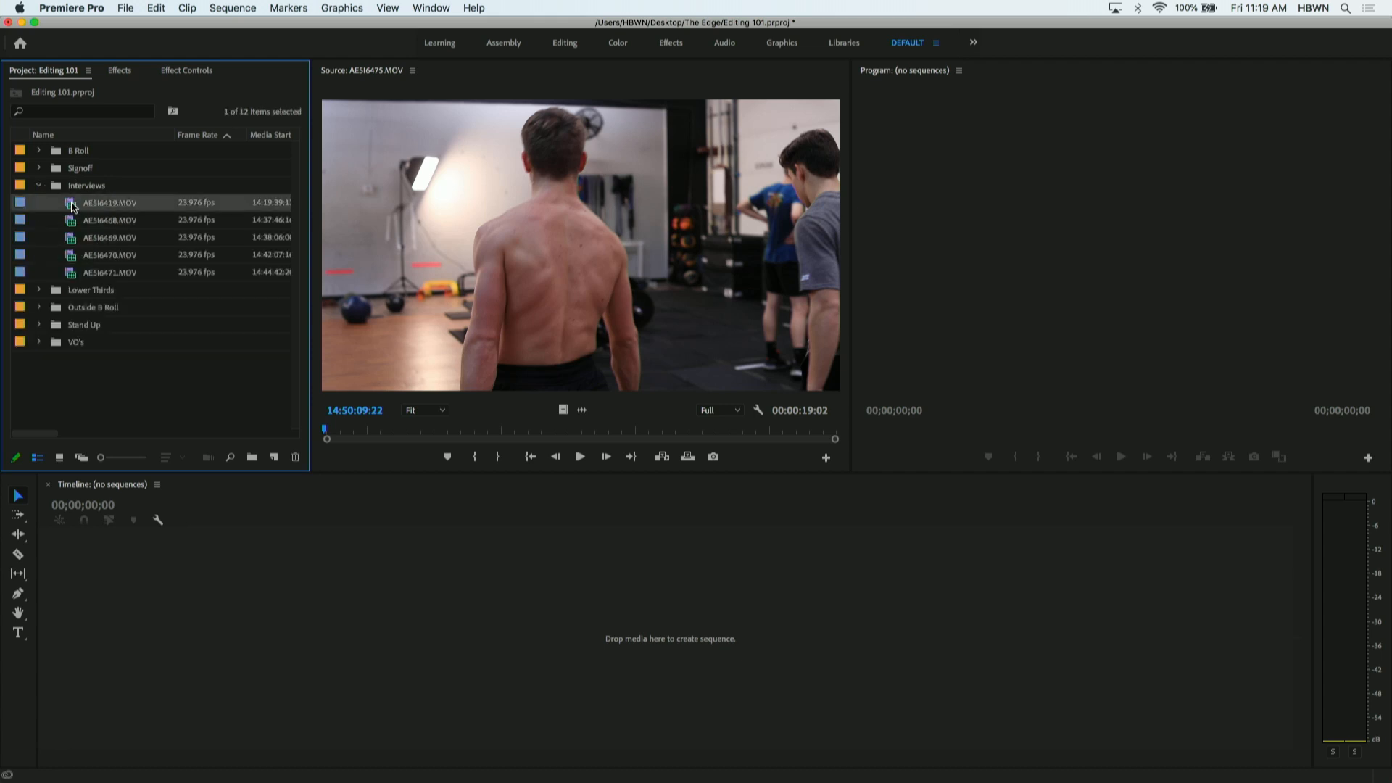
left_click(45, 196)
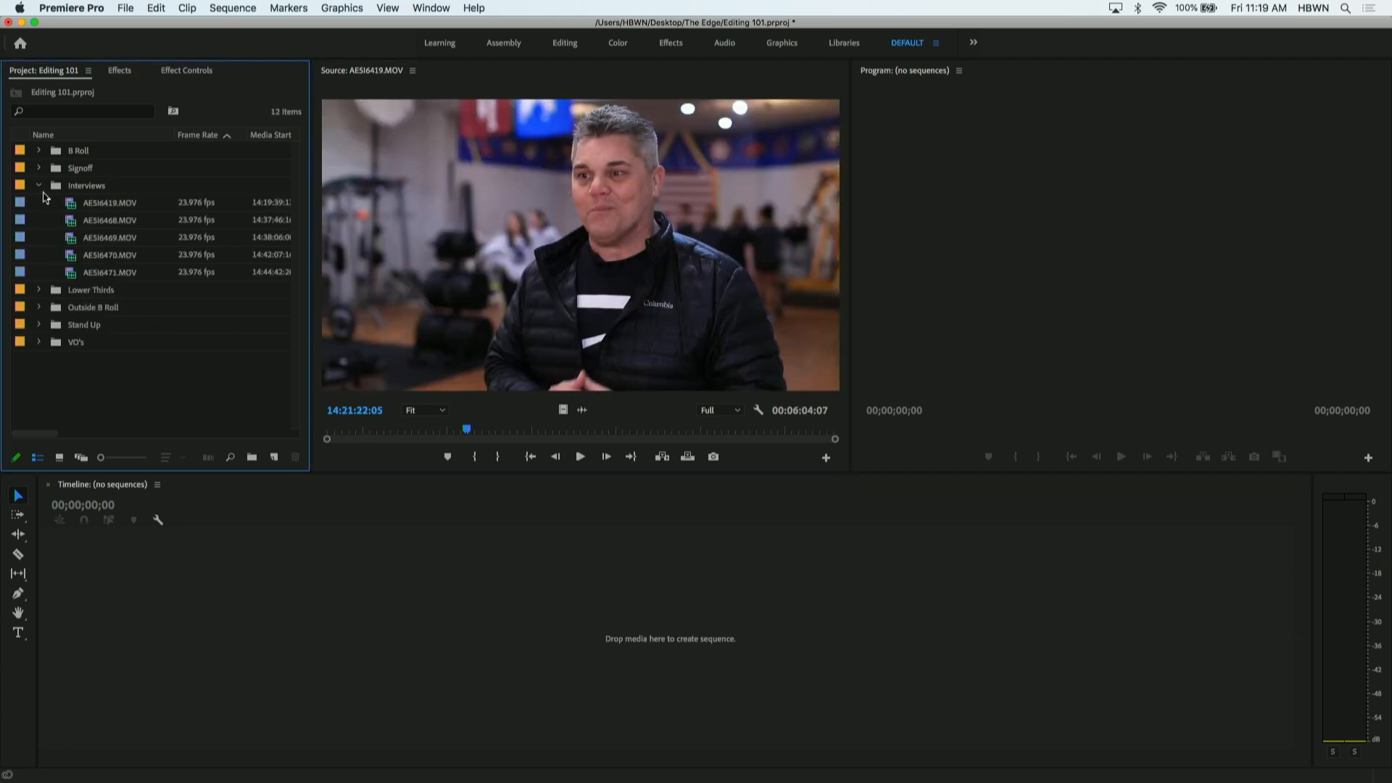
left_click(40, 186)
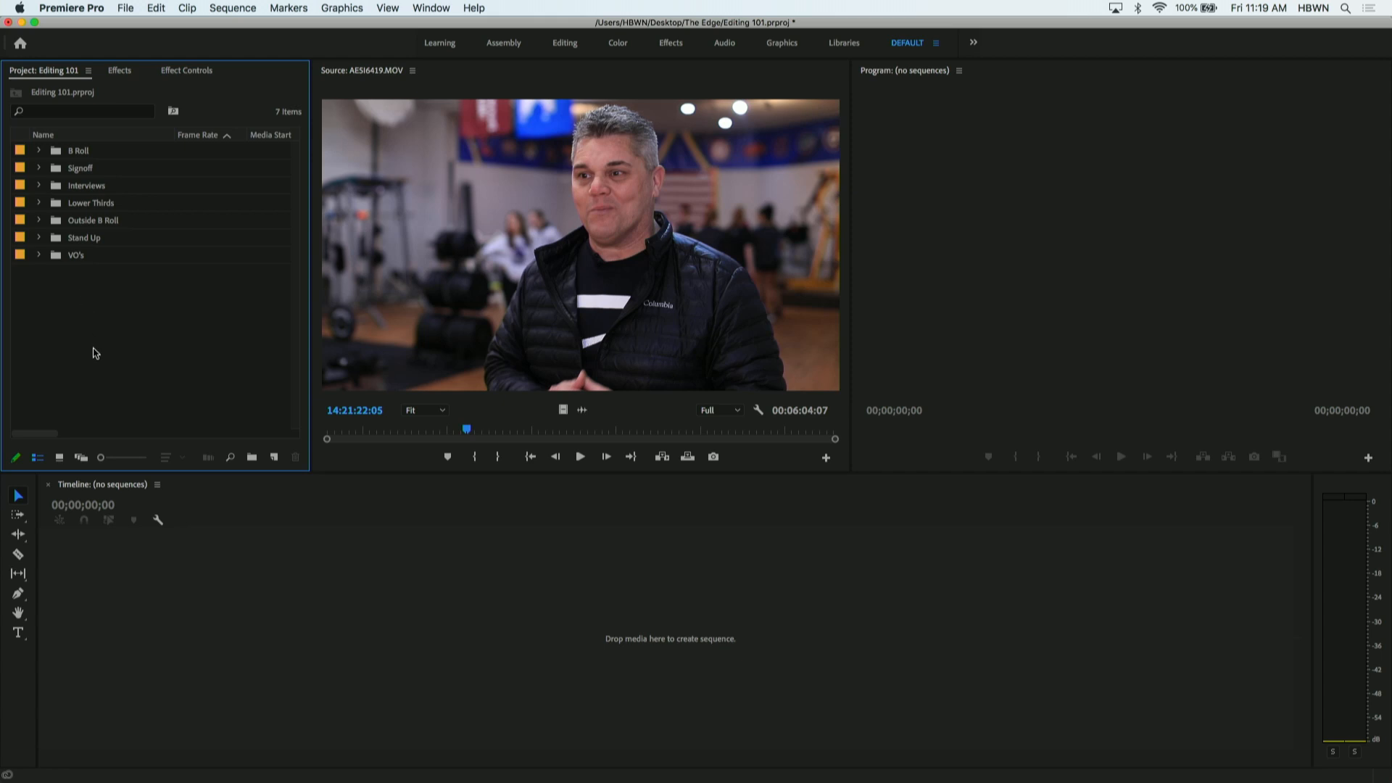
- Display the project's bins as icons, view the contents of the Lower Thirds bin, and close it to return to the project
left_click(60, 460)
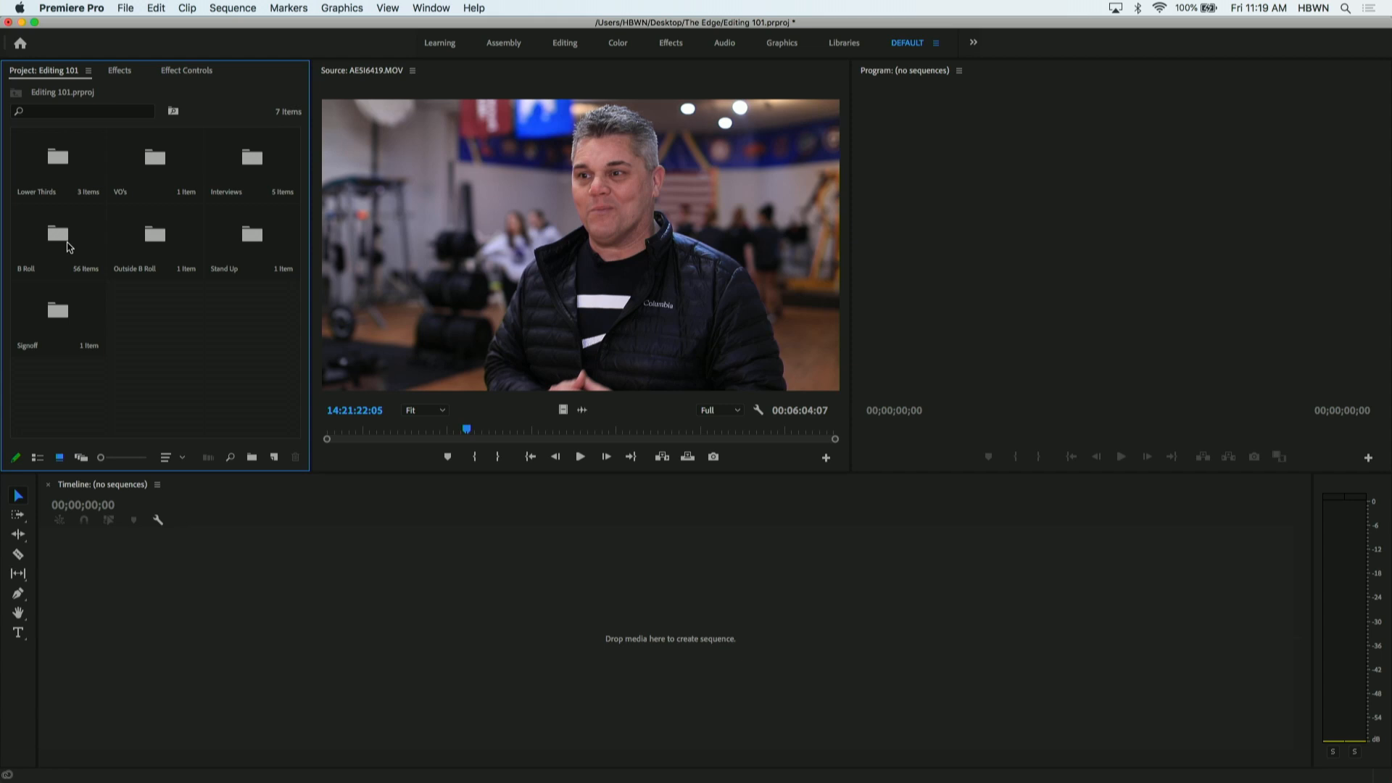
double_click(72, 164)
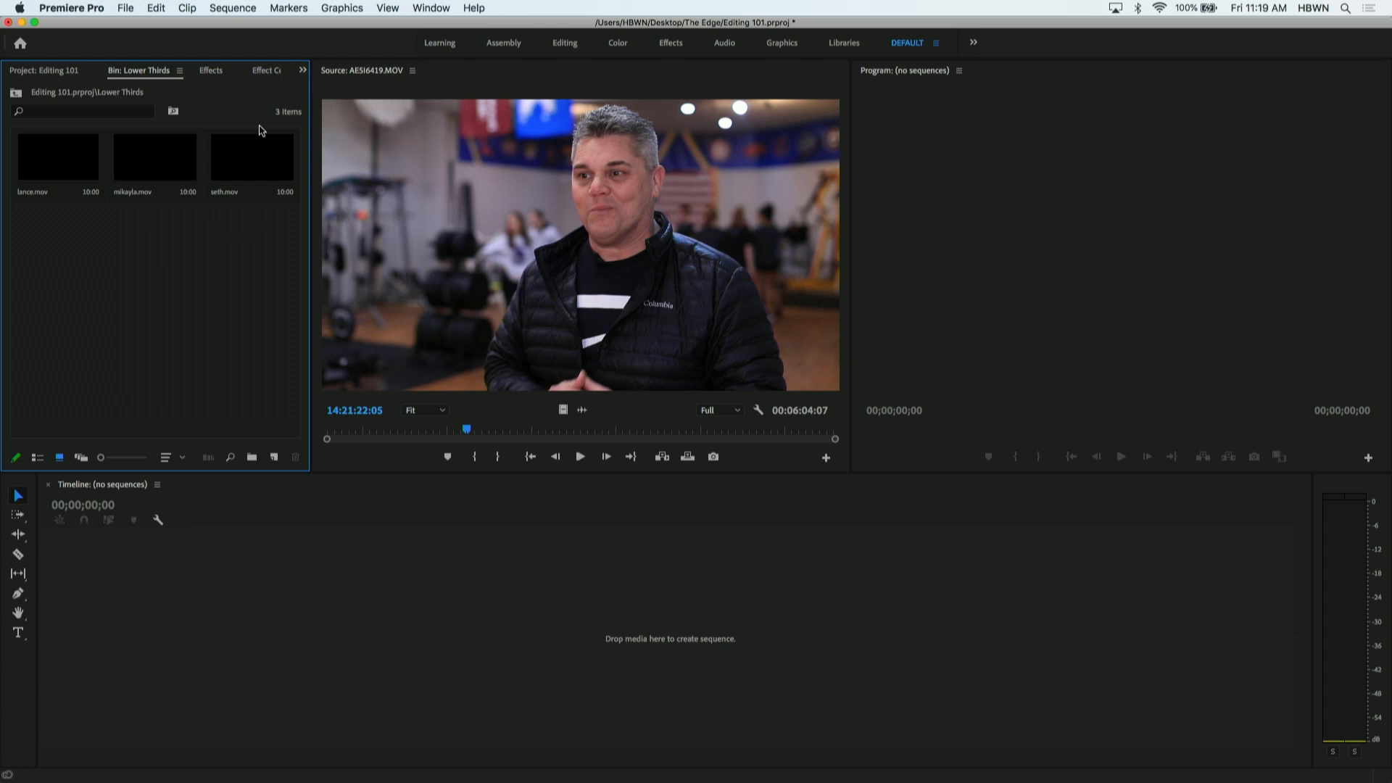
left_click(180, 76)
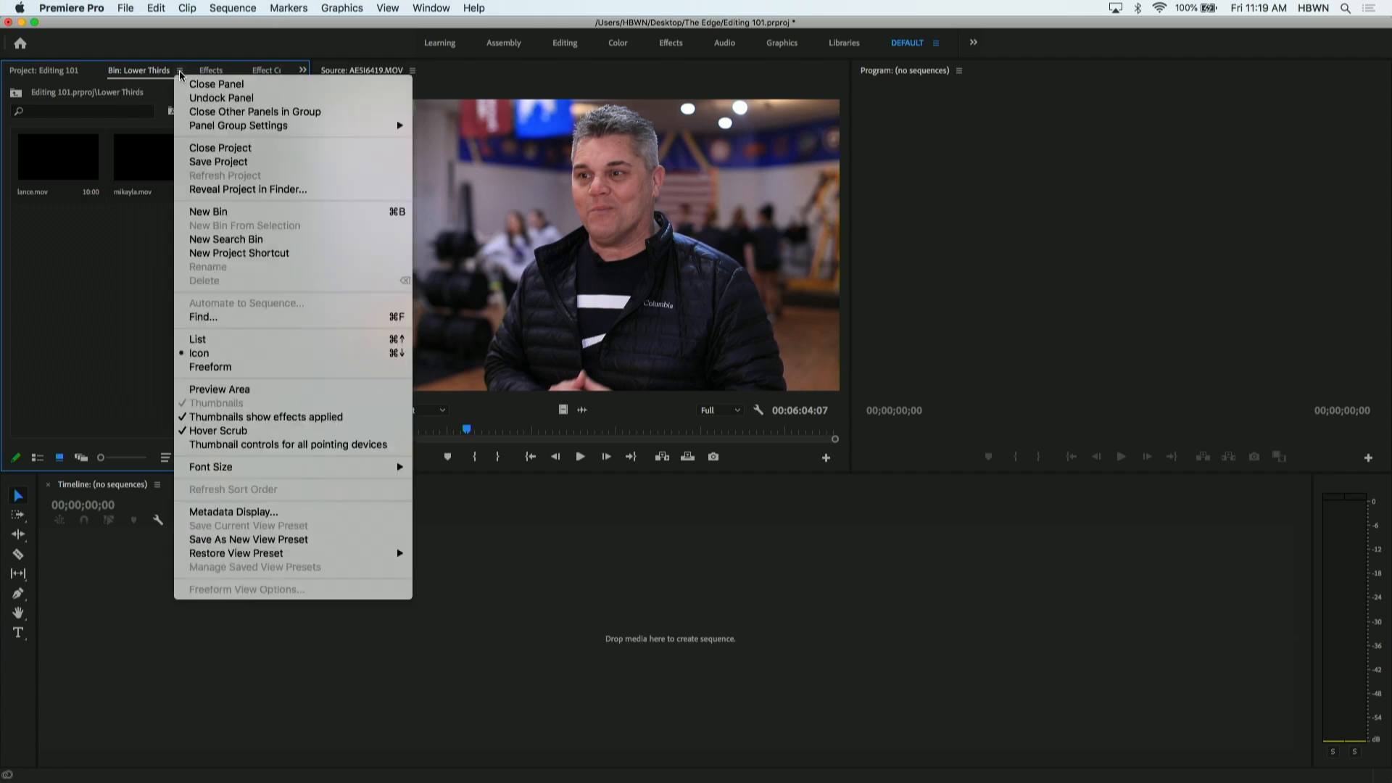
left_click(195, 82)
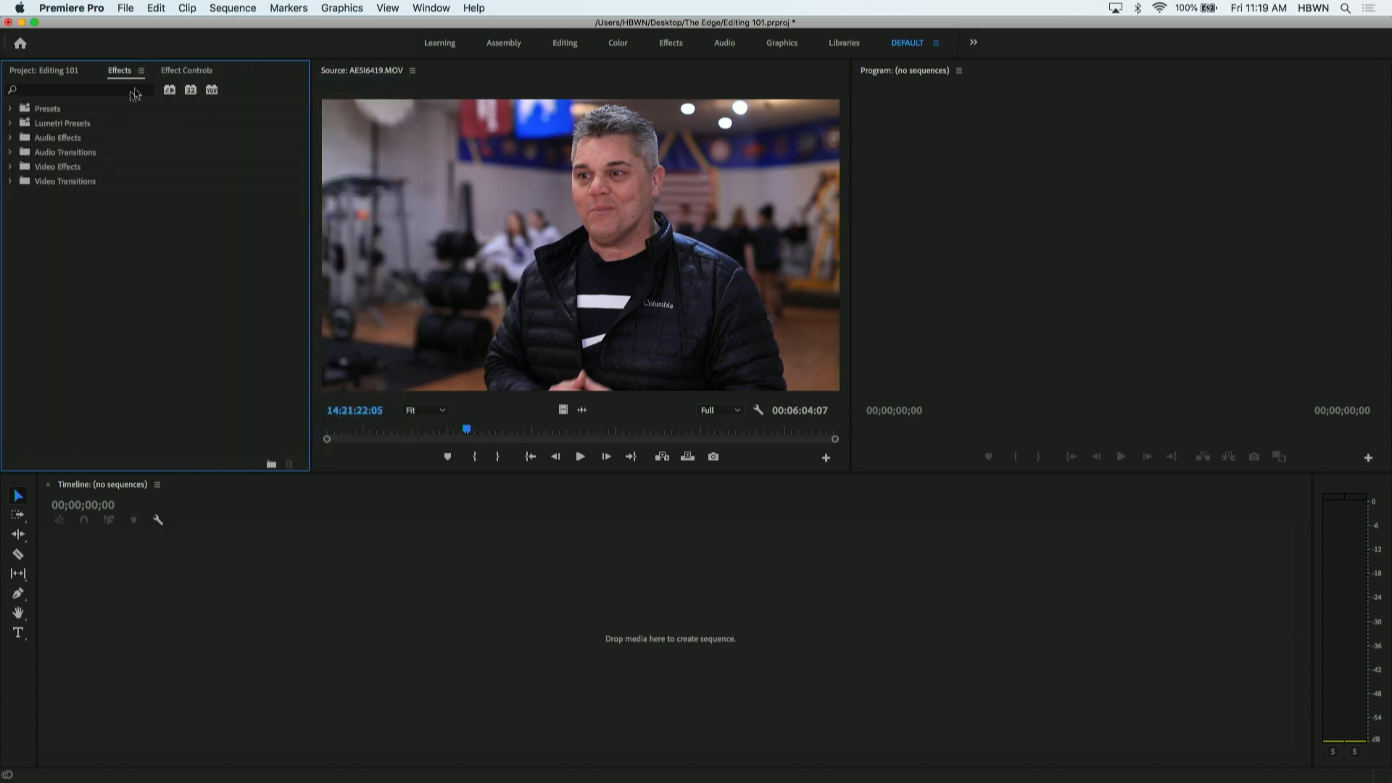
left_click(52, 73)
left_click(162, 381)
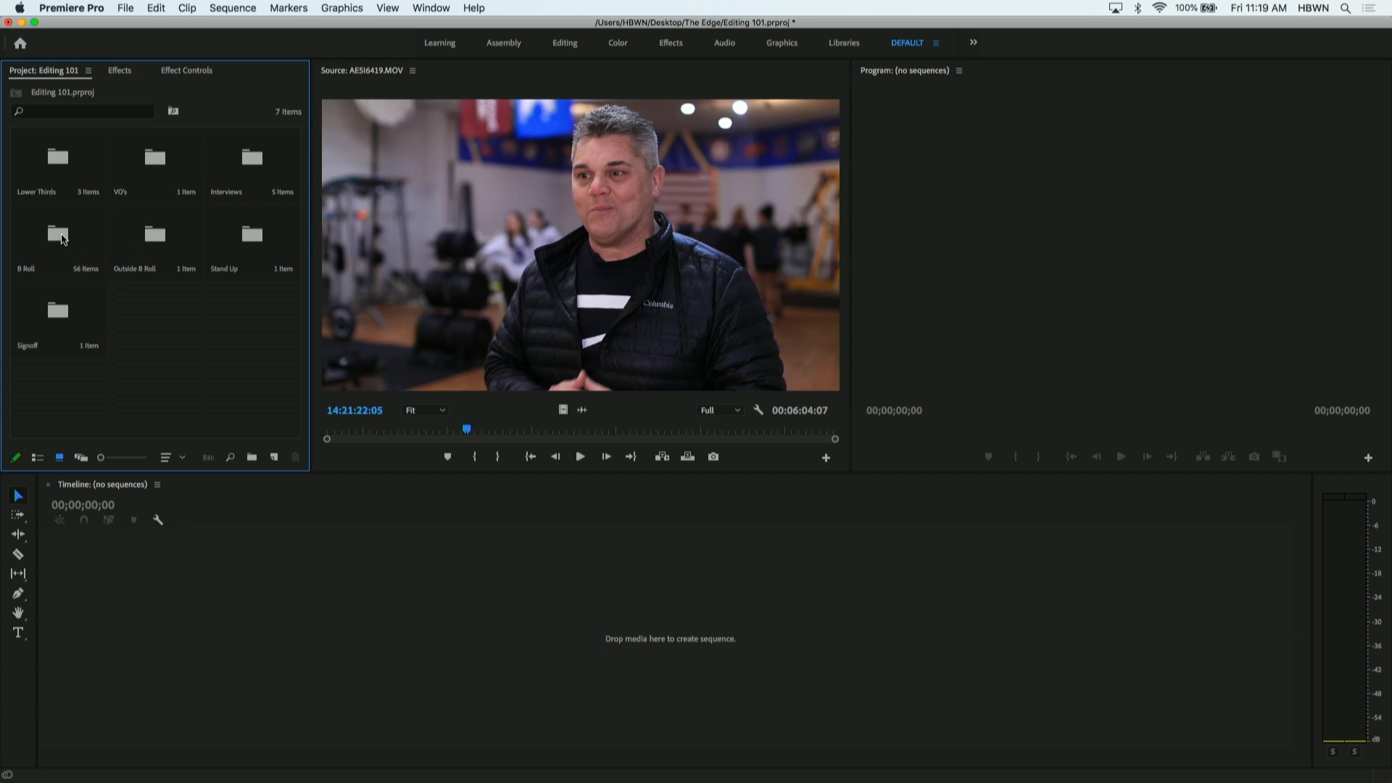
- Open the B Roll and Interviews bins from the project and view their clip thumbnails, ending in B Roll
double_click(59, 236)
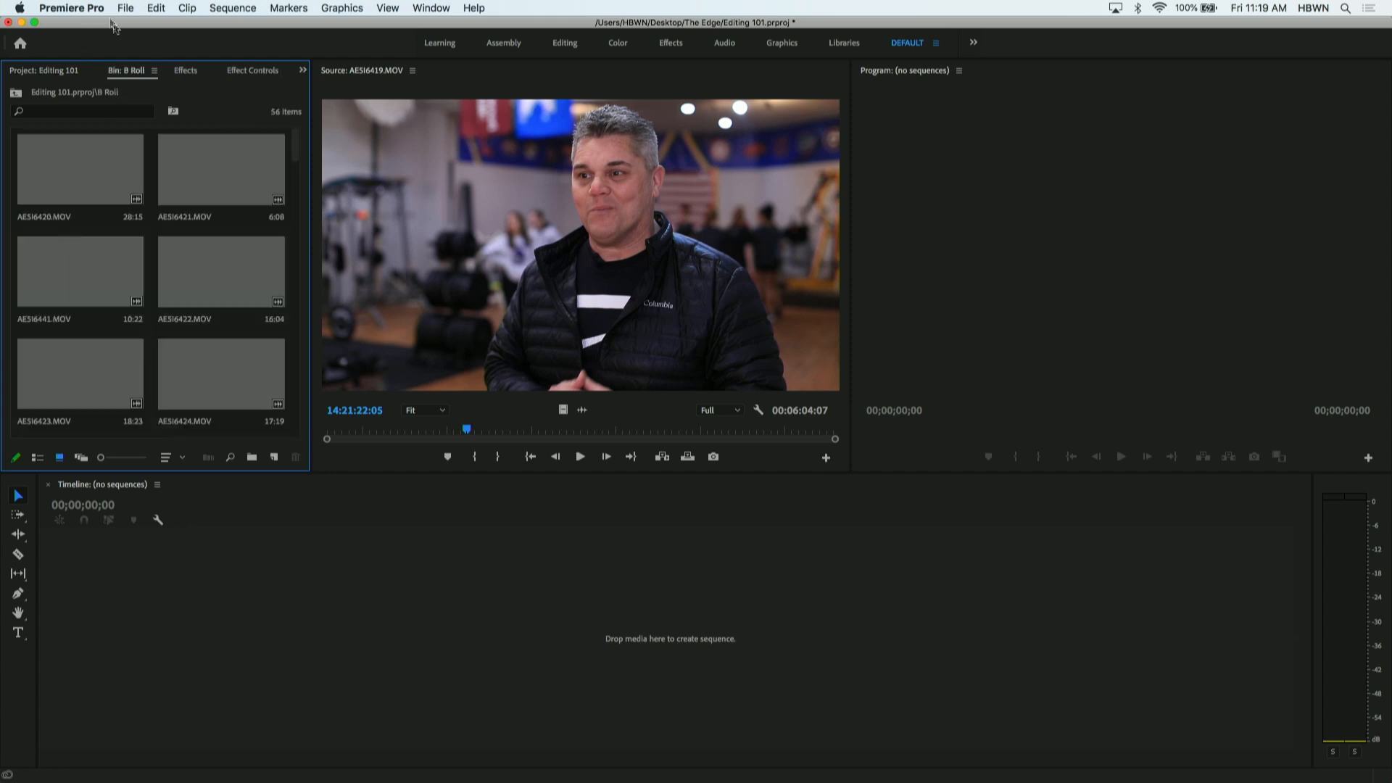
left_click(42, 71)
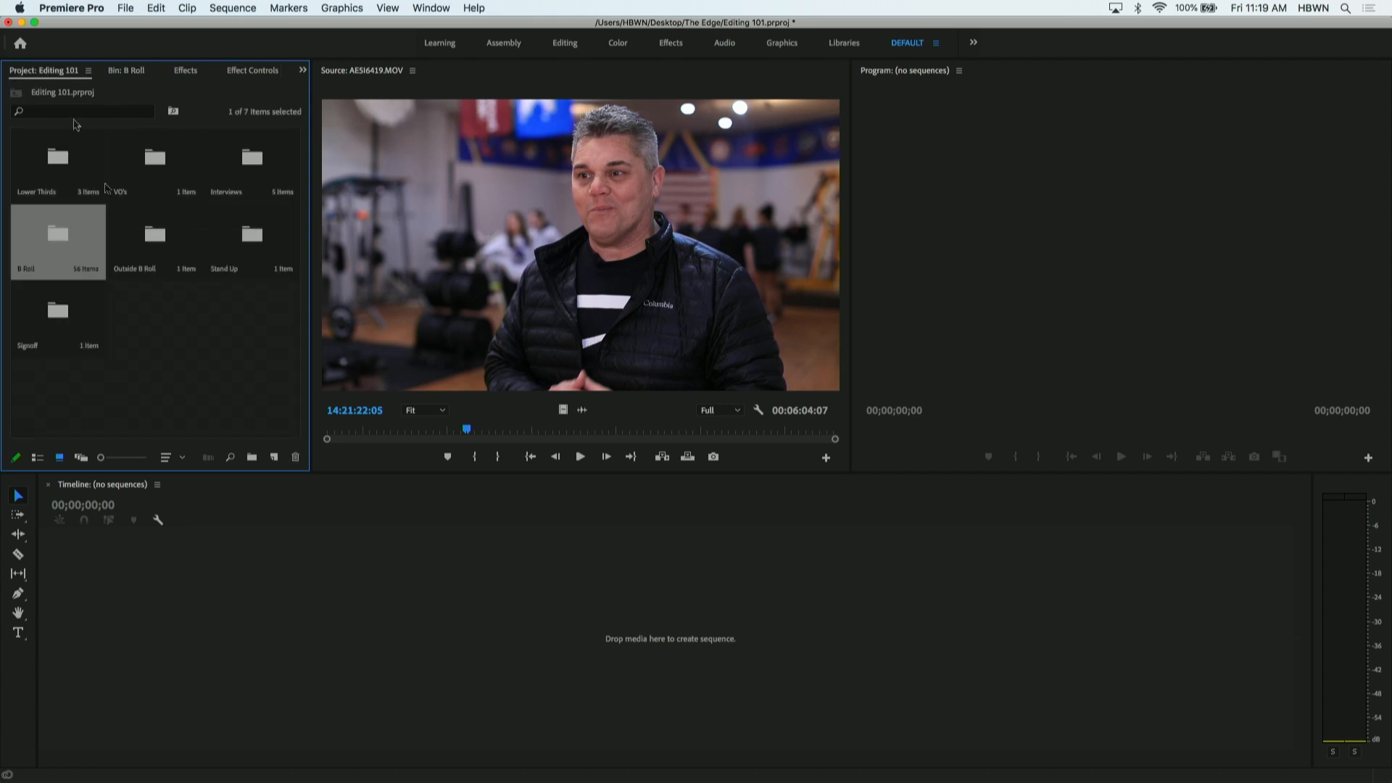
left_click(169, 316)
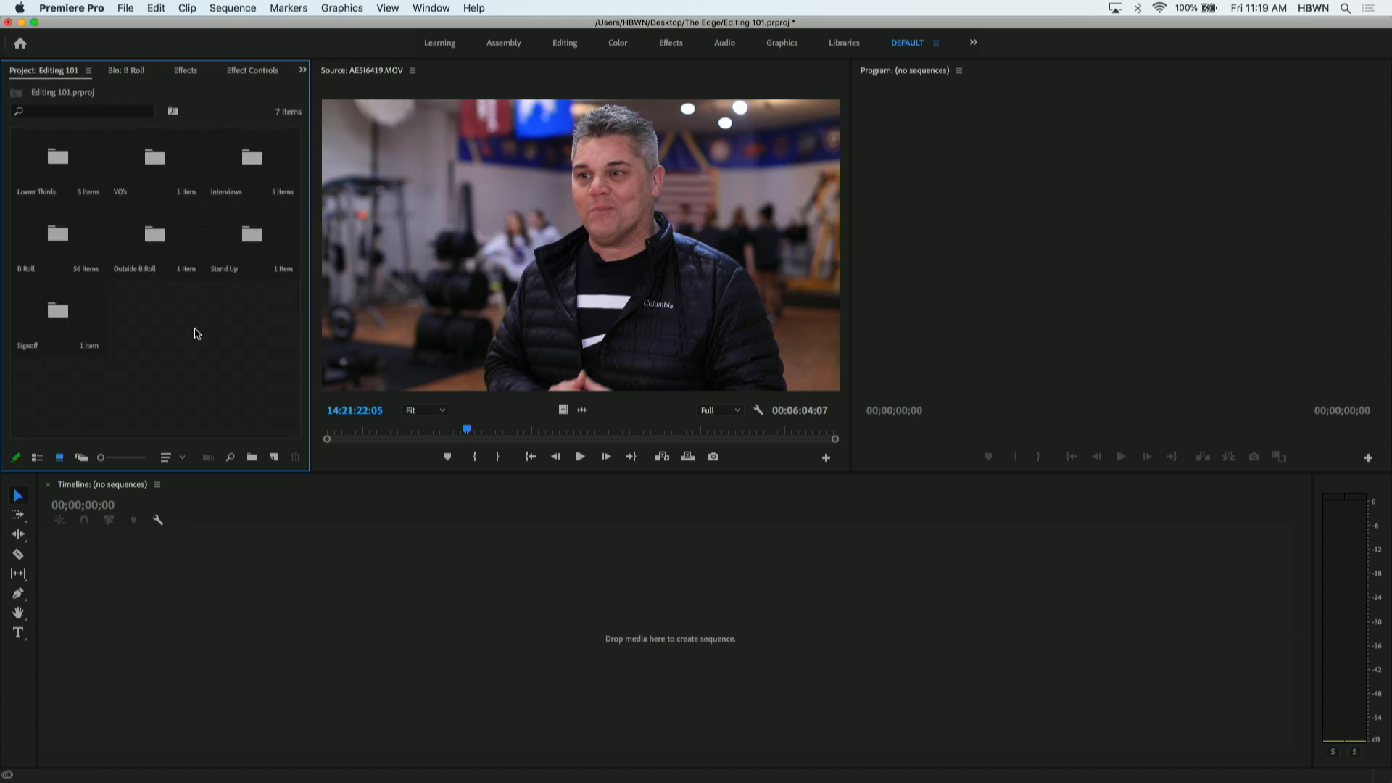
double_click(250, 163)
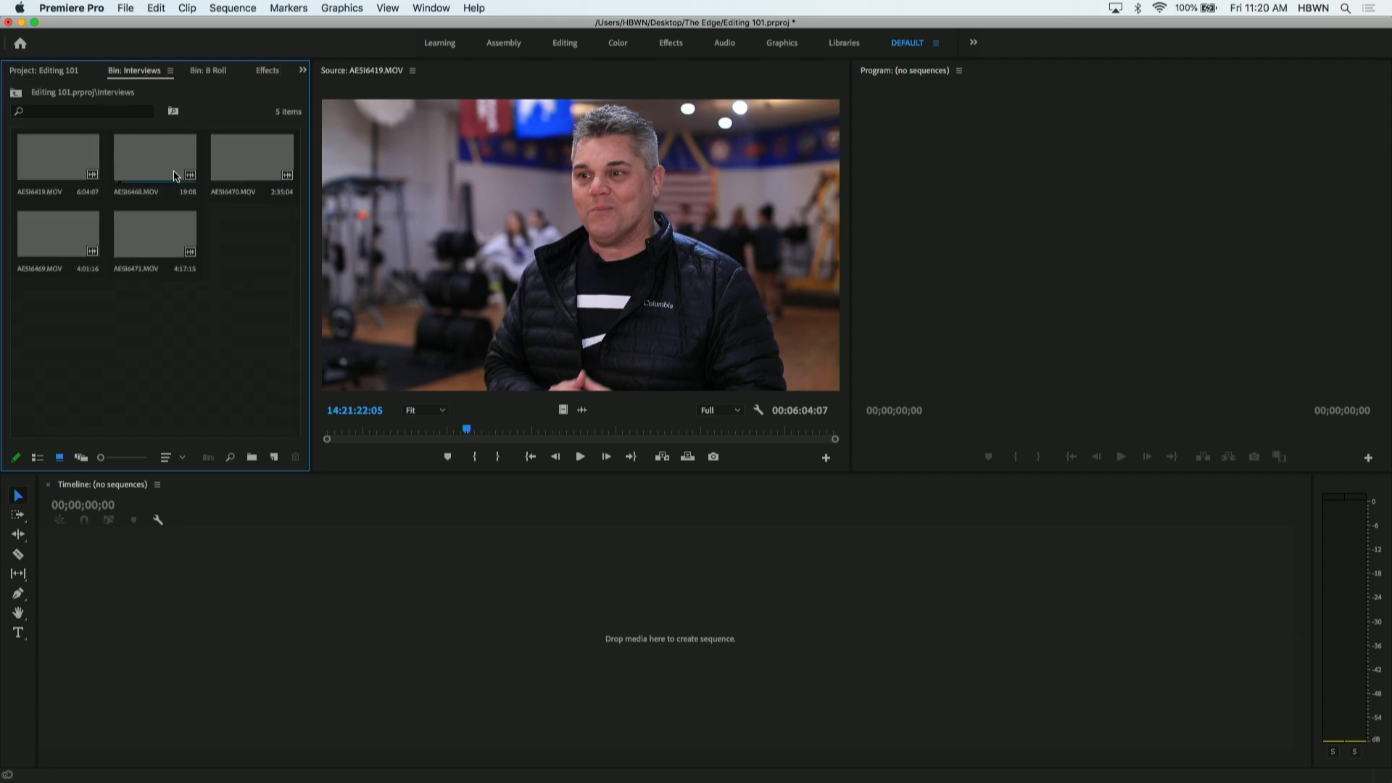
left_click(53, 75)
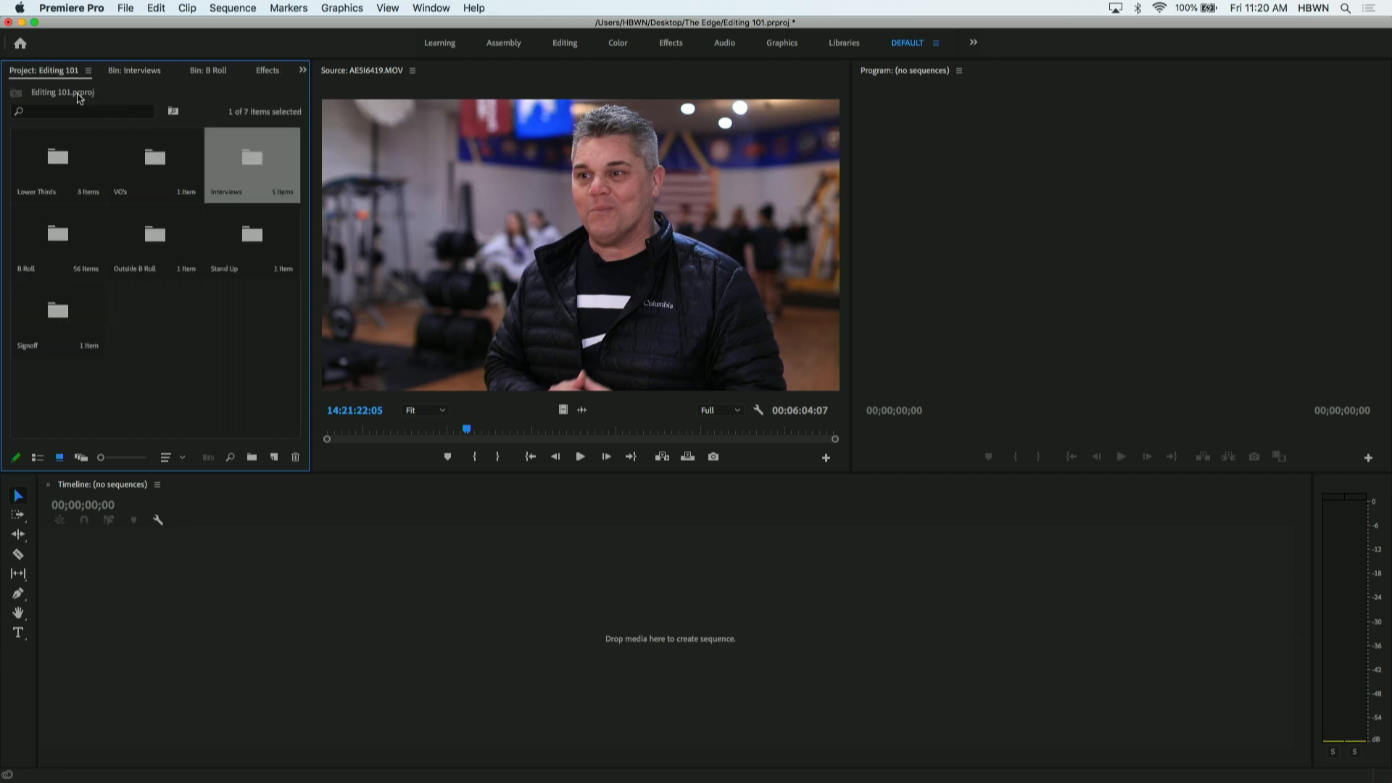
double_click(63, 242)
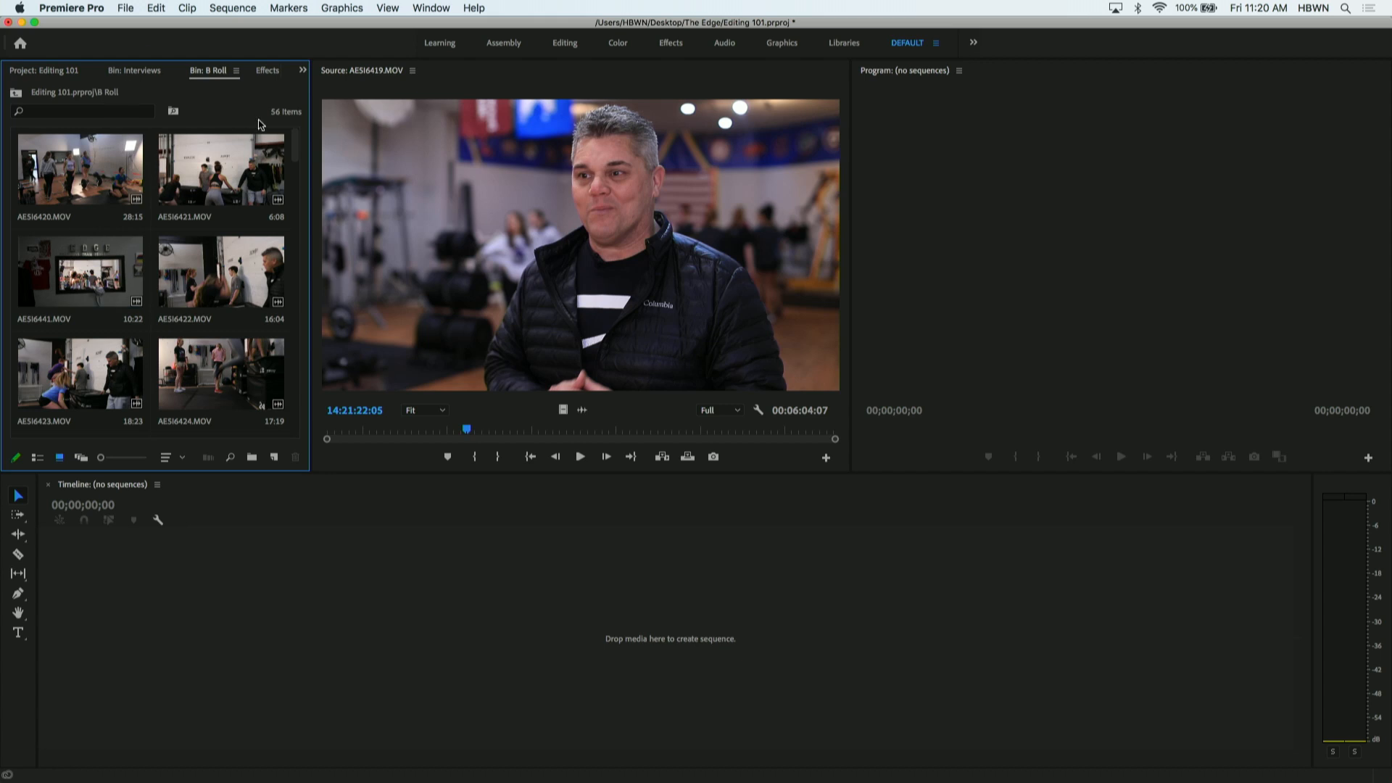
- Look at the effects categories and the list of open panels, and return to the B Roll bin
left_click(269, 72)
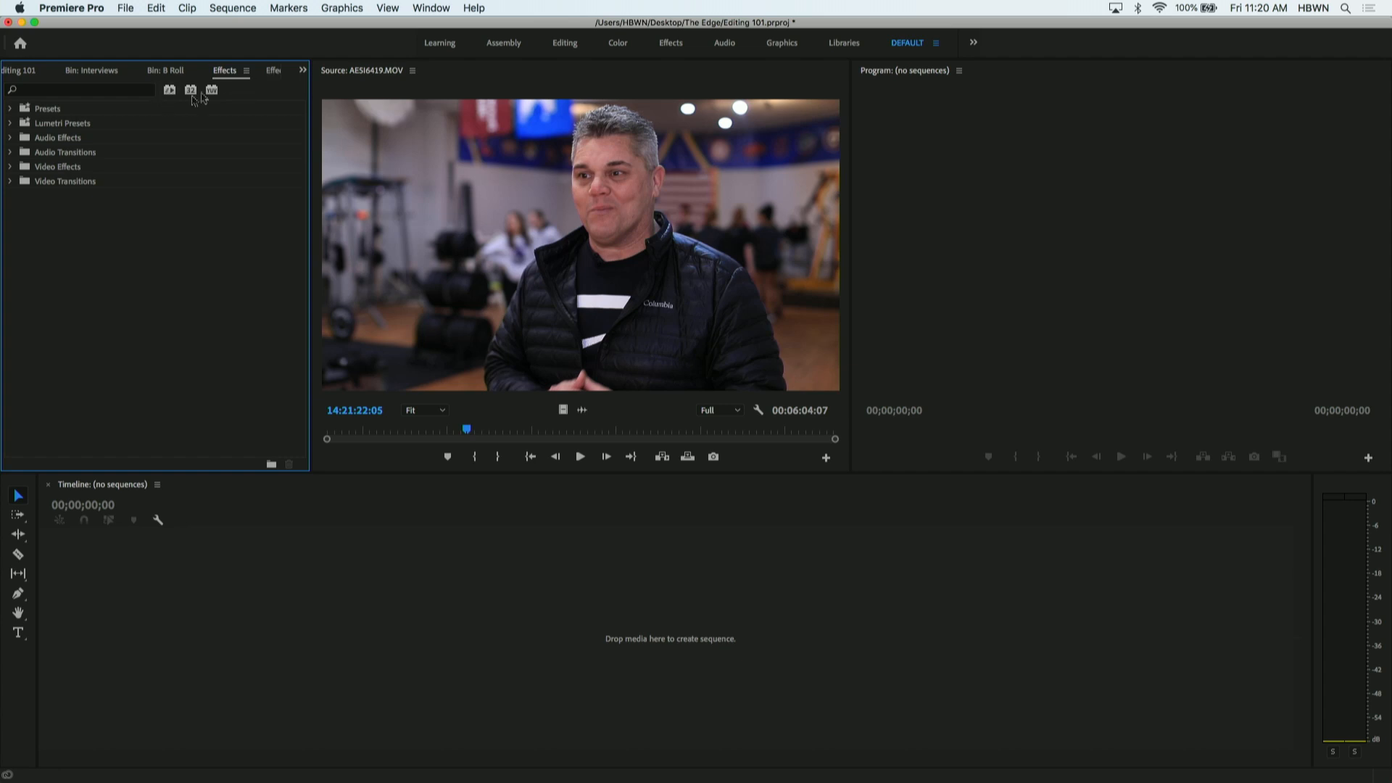
left_click(303, 70)
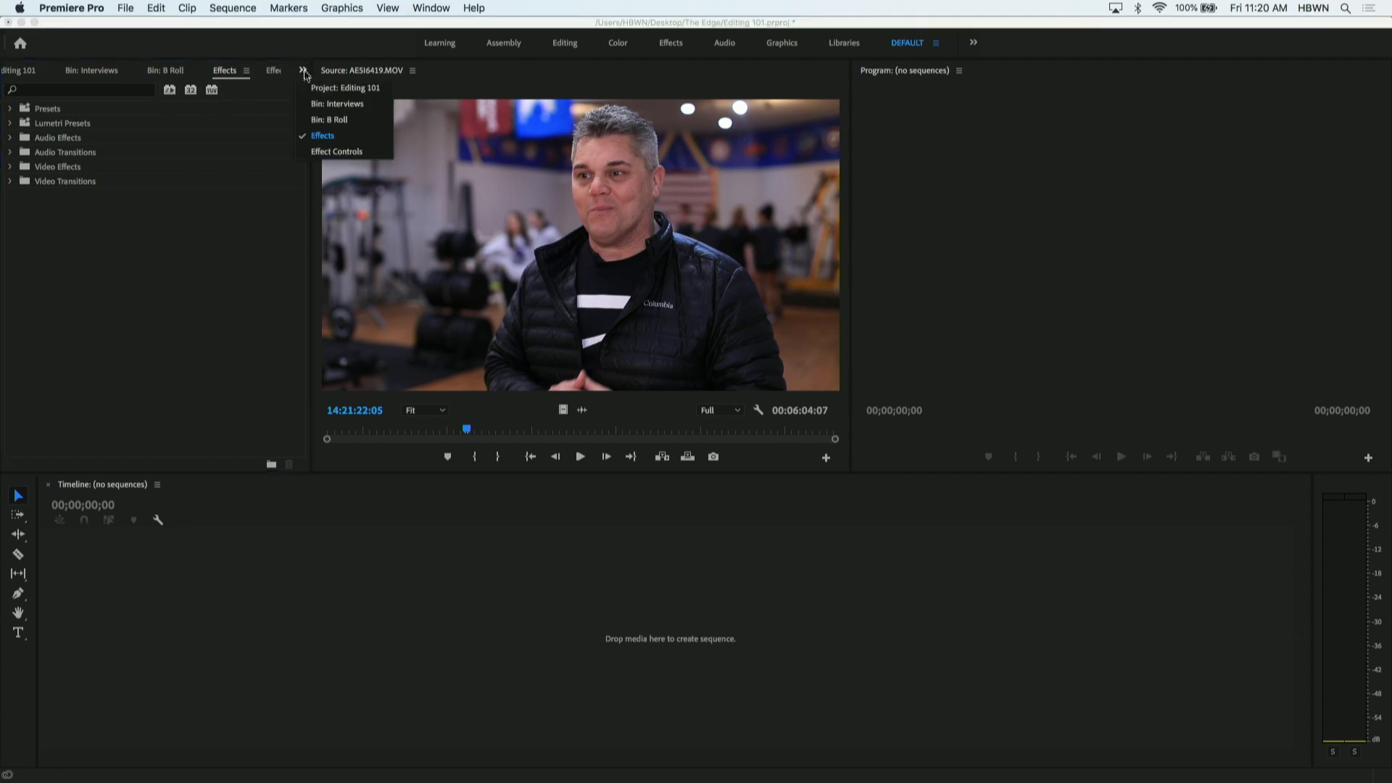
left_click(277, 244)
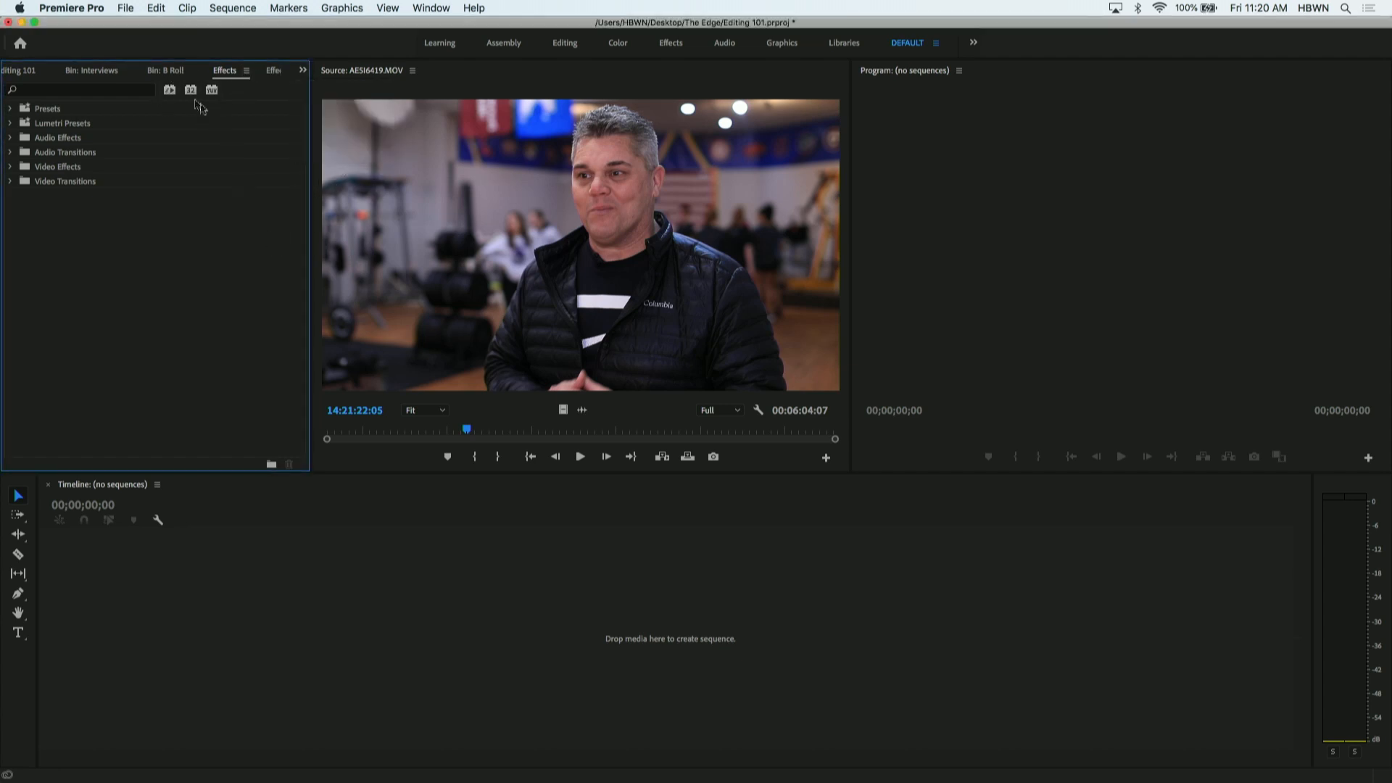
left_click(173, 72)
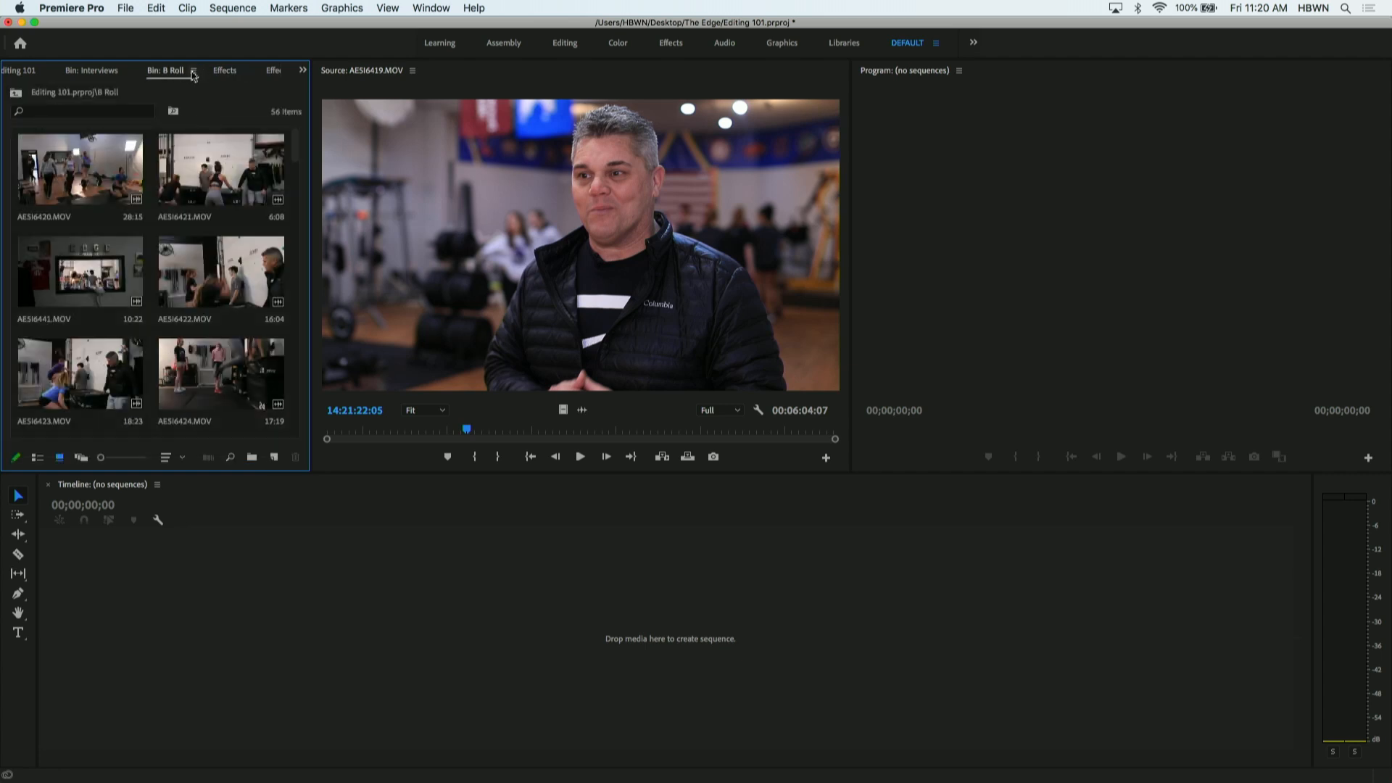
- Close the opened B Roll and Interviews bin views and show the project's bins as a list with nothing selected
left_click(193, 71)
left_click(211, 84)
left_click(119, 72)
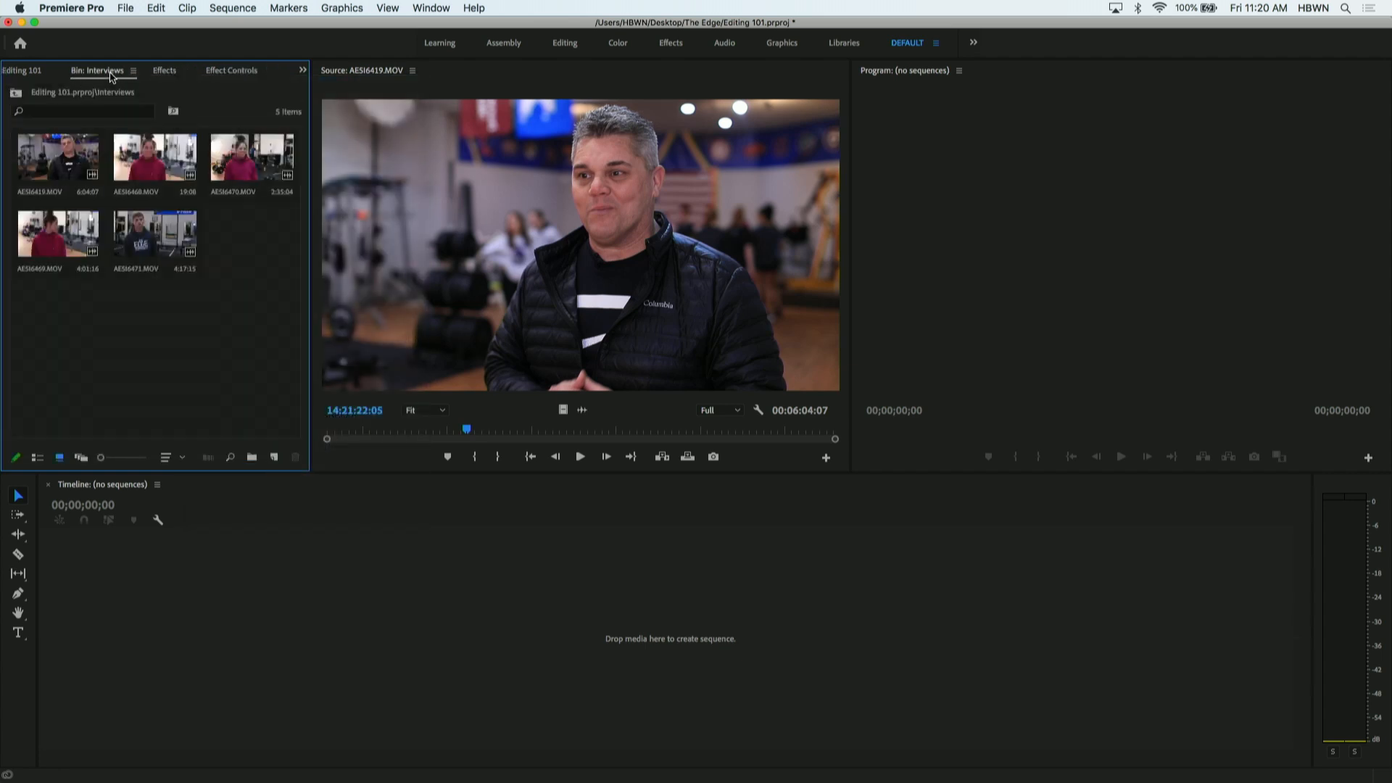
left_click(133, 71)
left_click(142, 84)
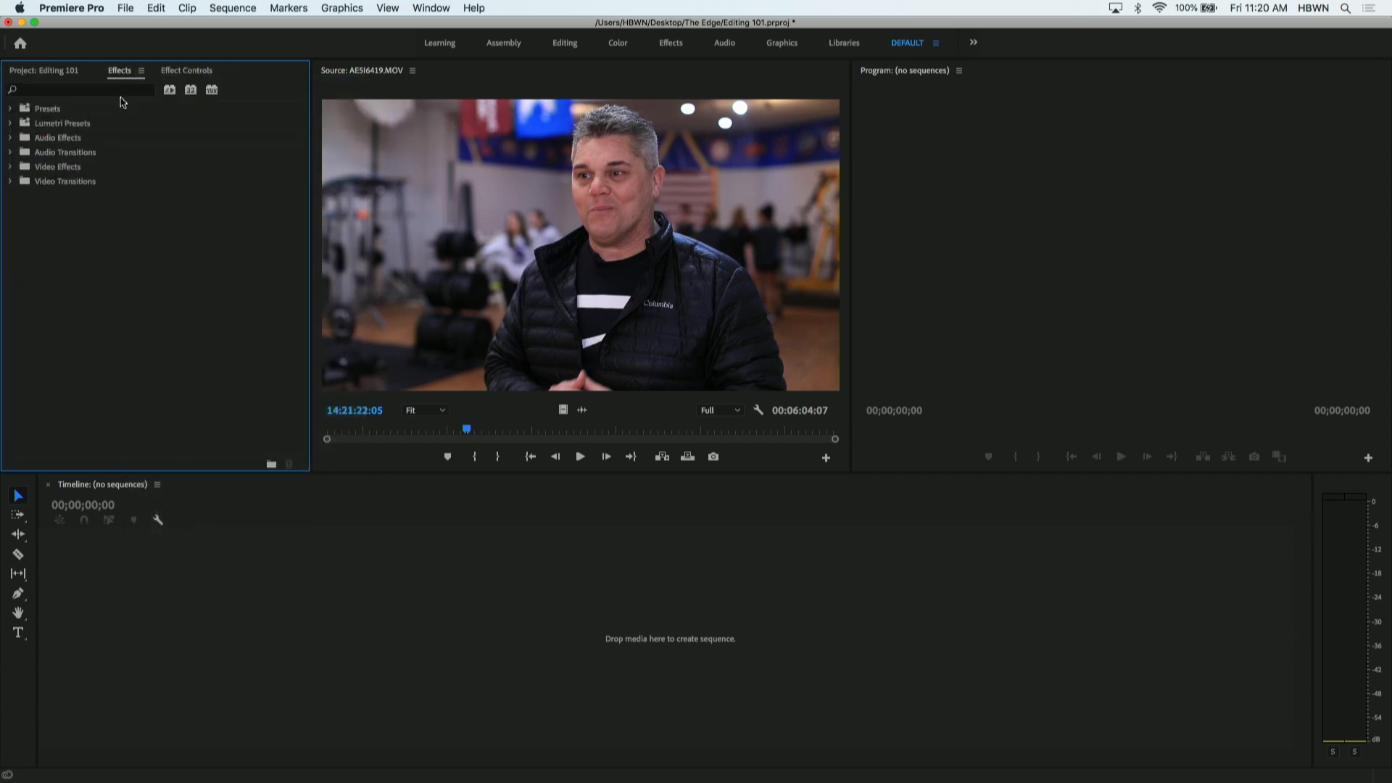
left_click(69, 73)
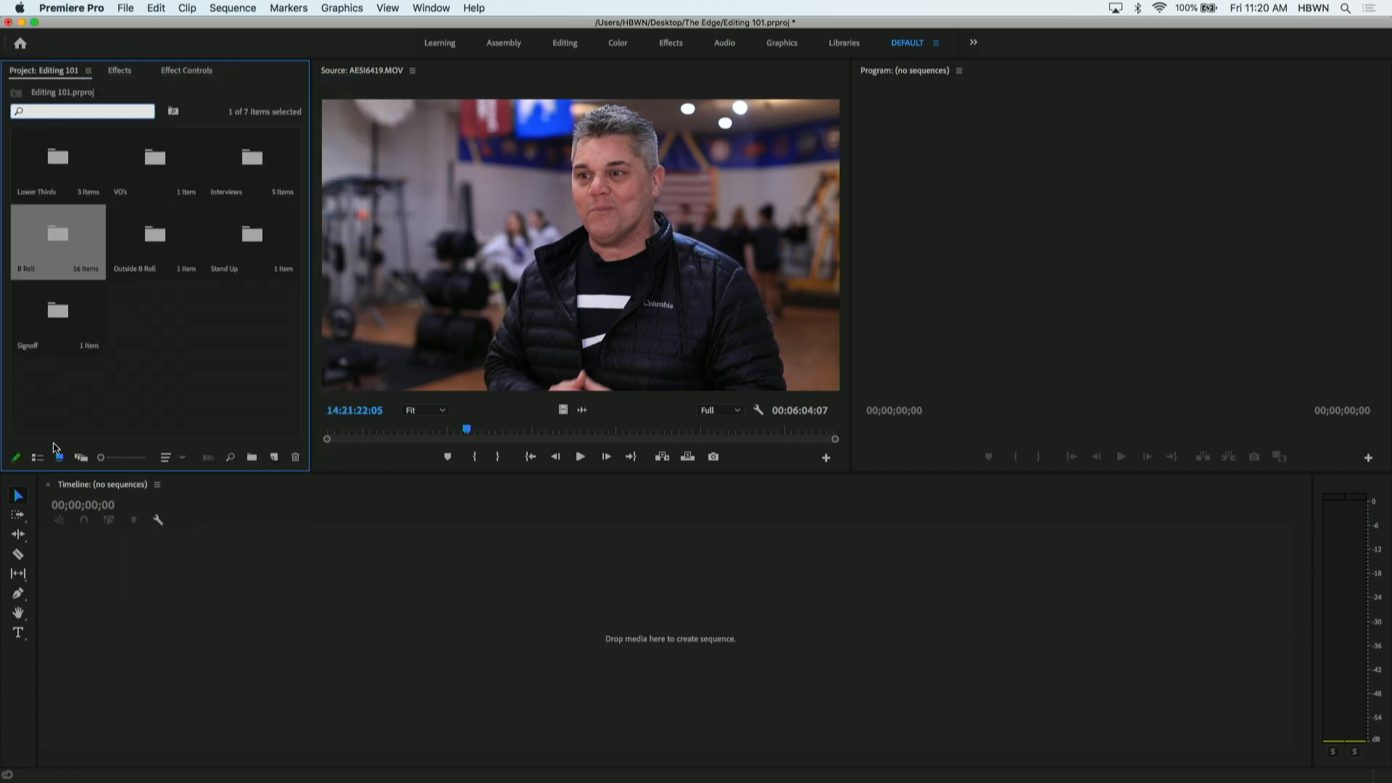
left_click(38, 459)
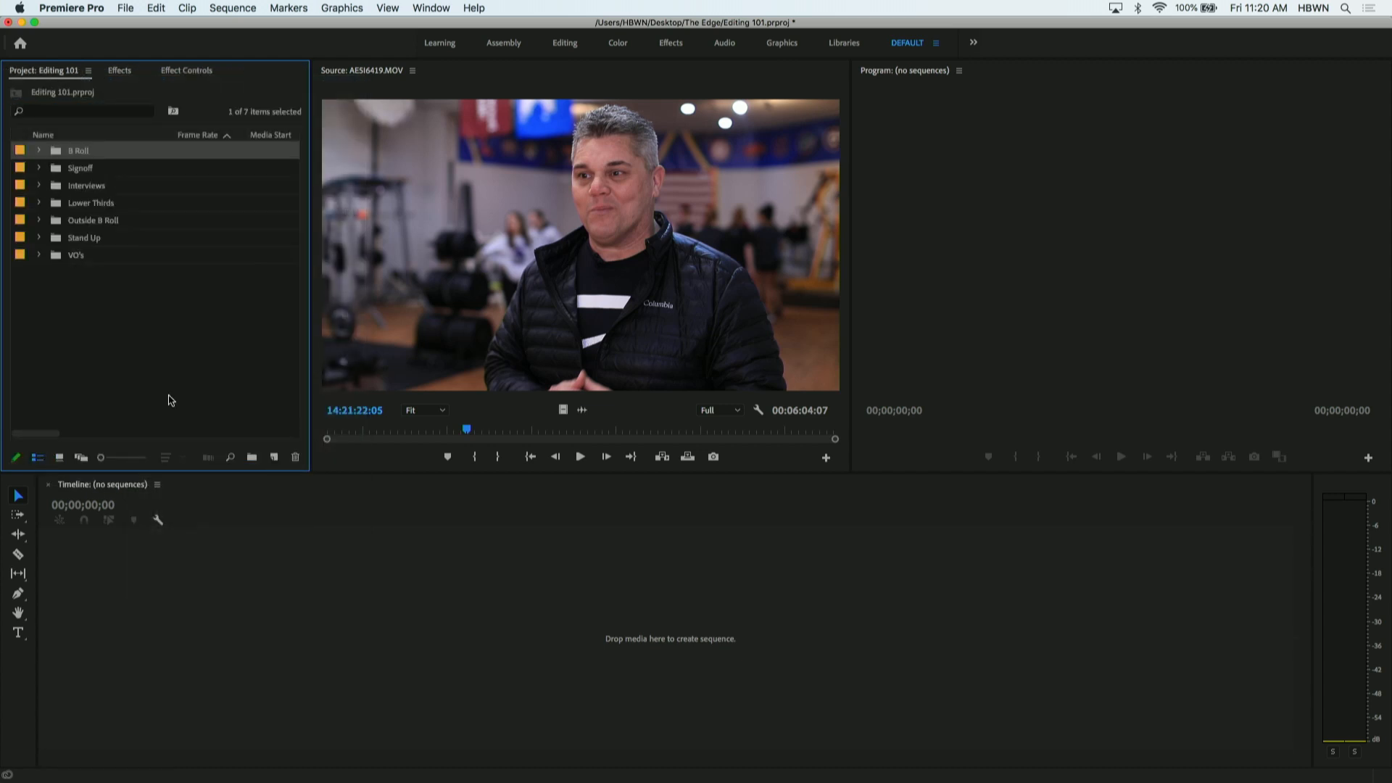
left_click(195, 387)
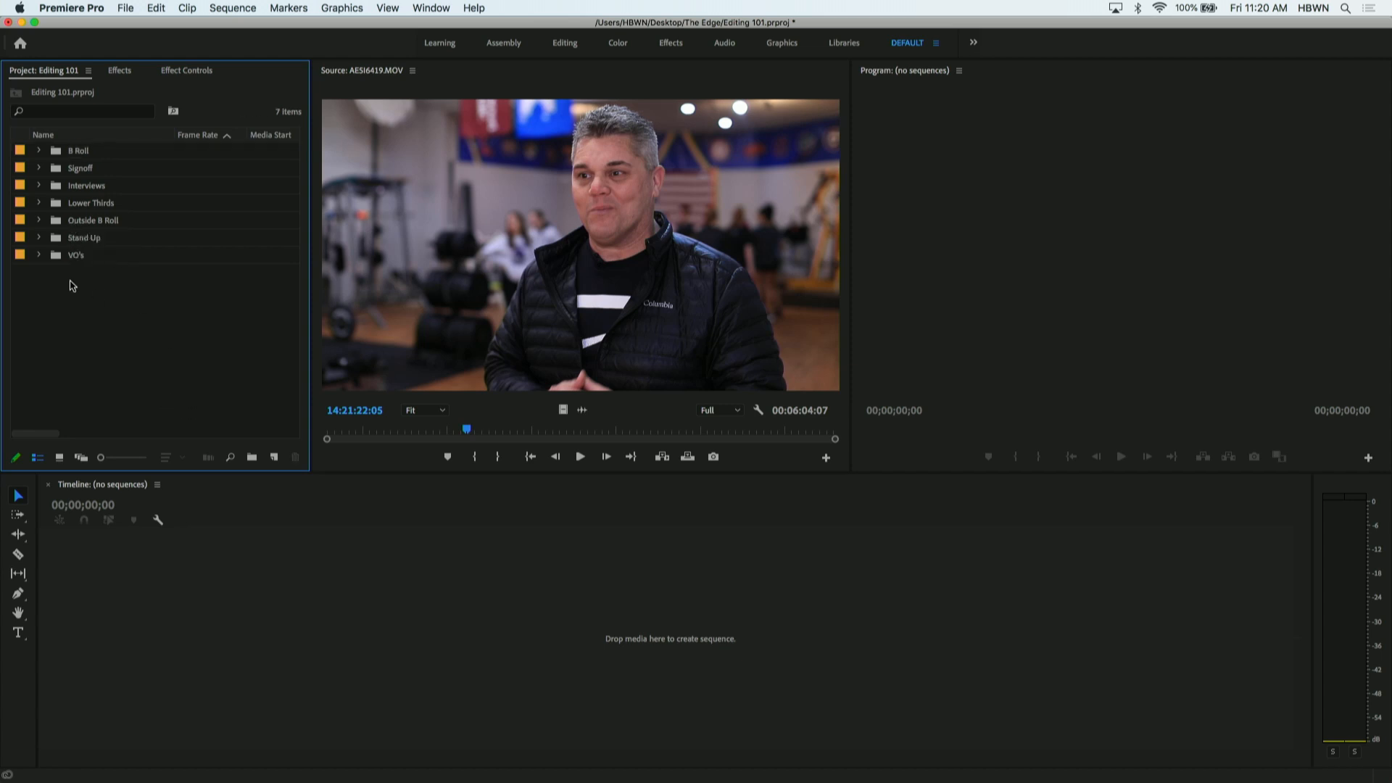
- Expand the B Roll bin, preview its clip AESI6423.MOV in the Source monitor, and collapse the bin
left_click(39, 151)
double_click(73, 172)
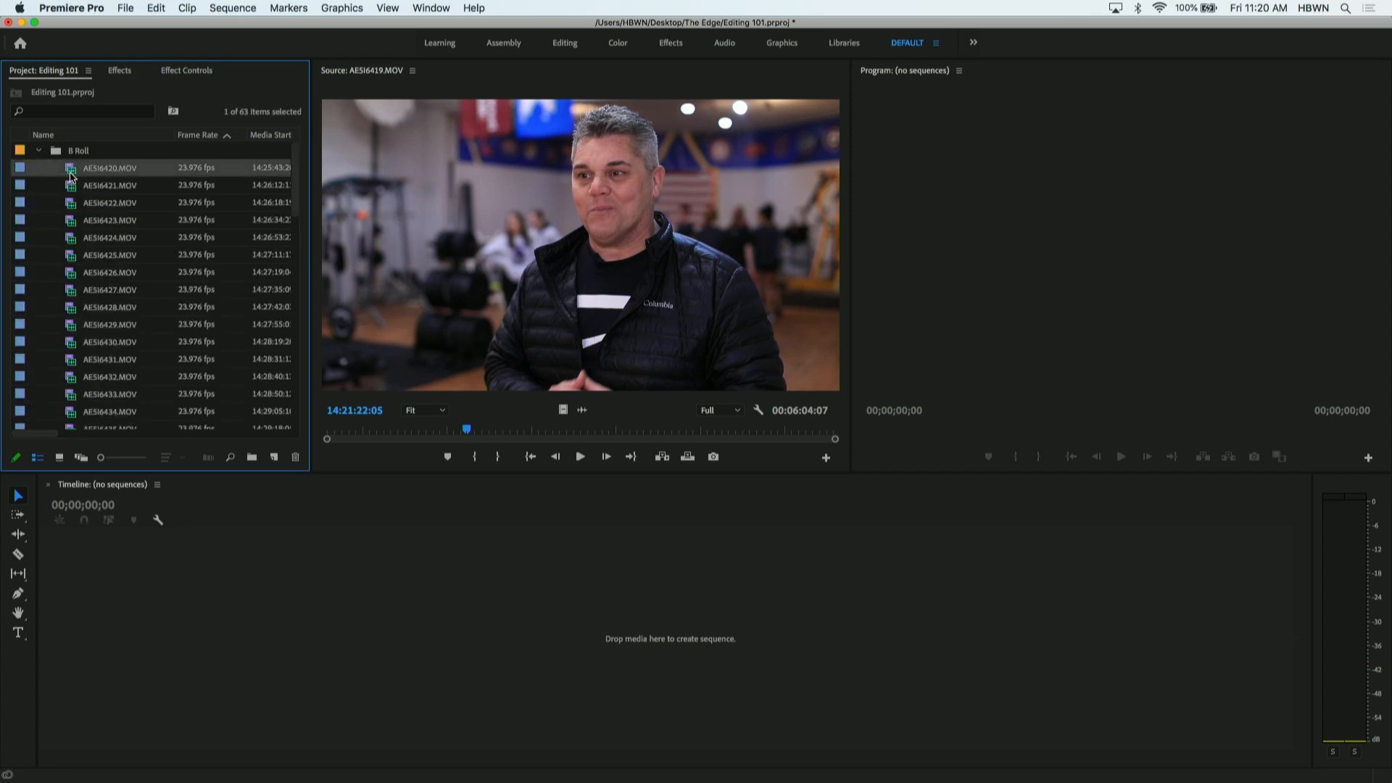
double_click(72, 220)
left_click(73, 272)
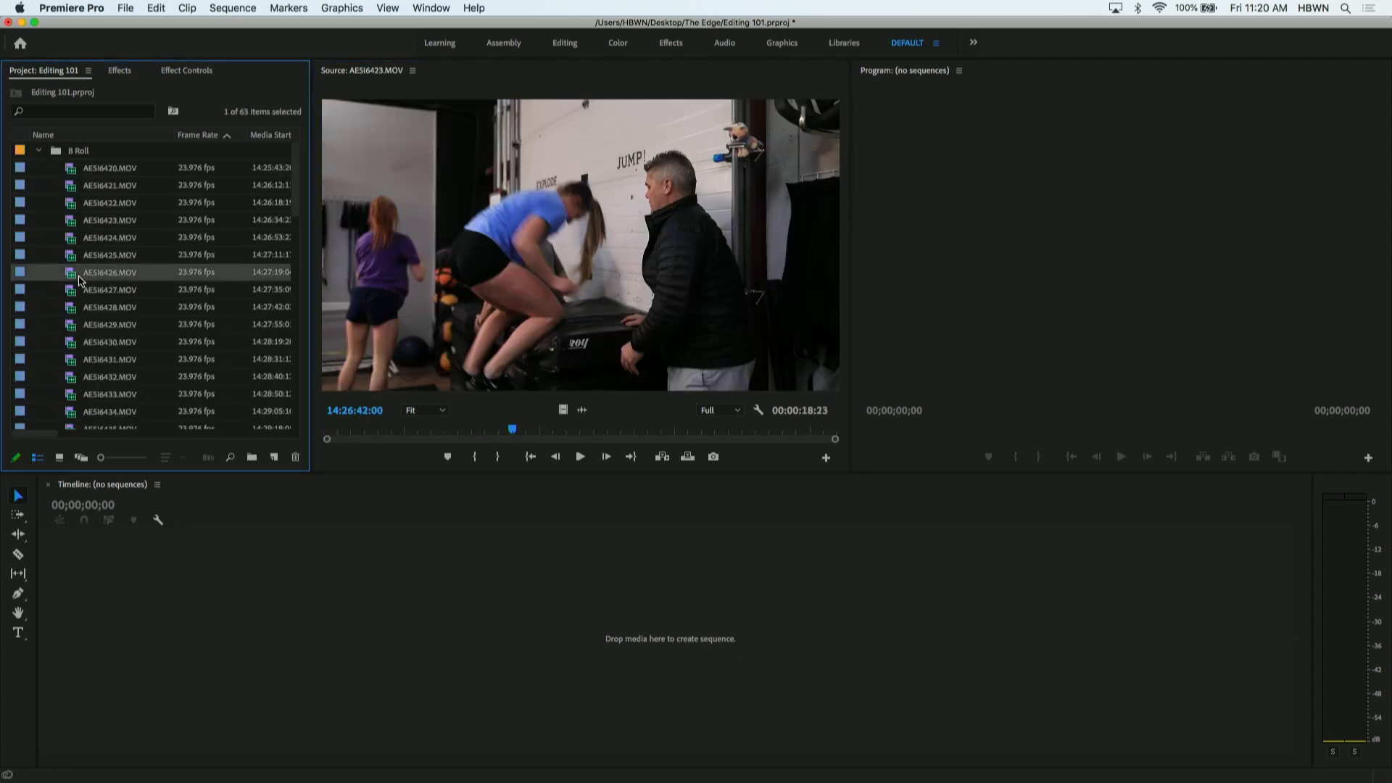
left_click(39, 150)
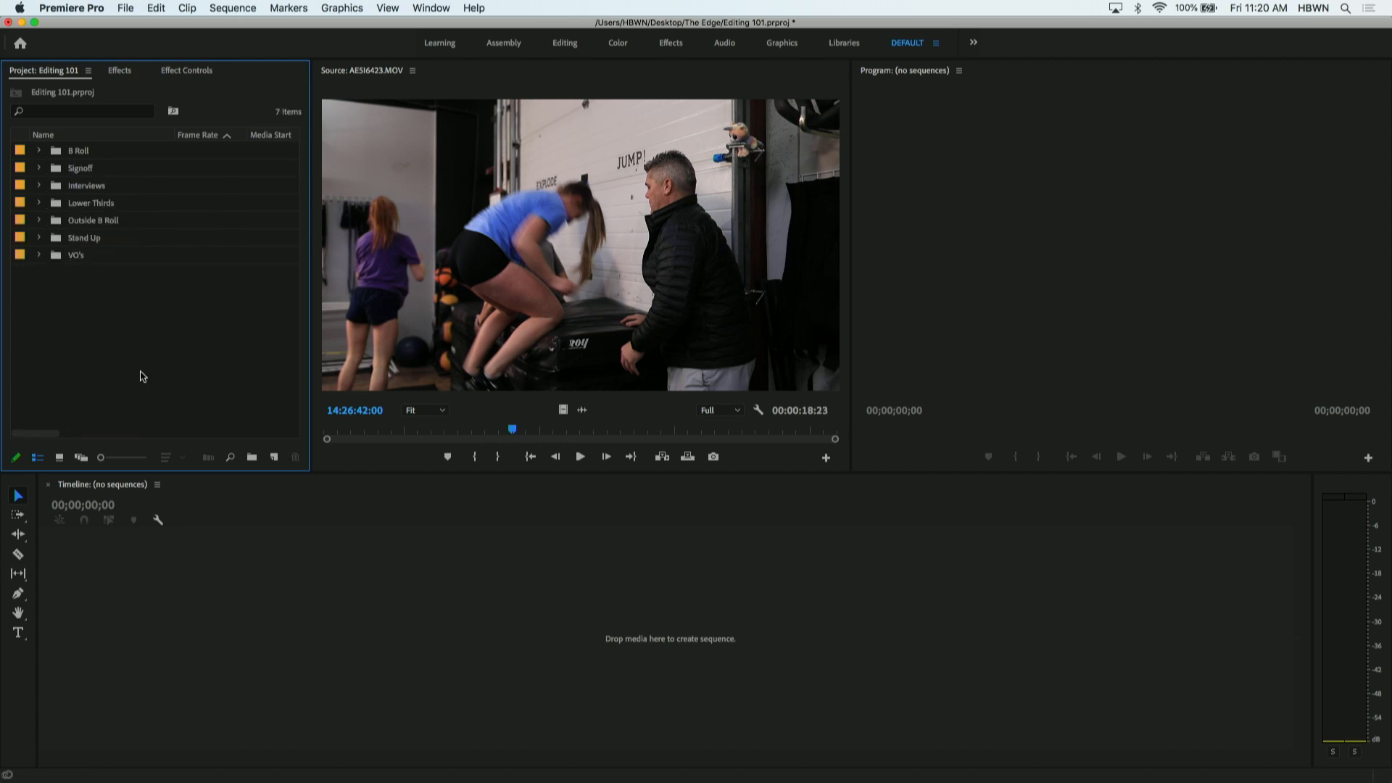
- Compare the icon and list views of the bins, view the B Roll bin's thumbnails separately, close it and return to the project
left_click(60, 457)
left_click(36, 460)
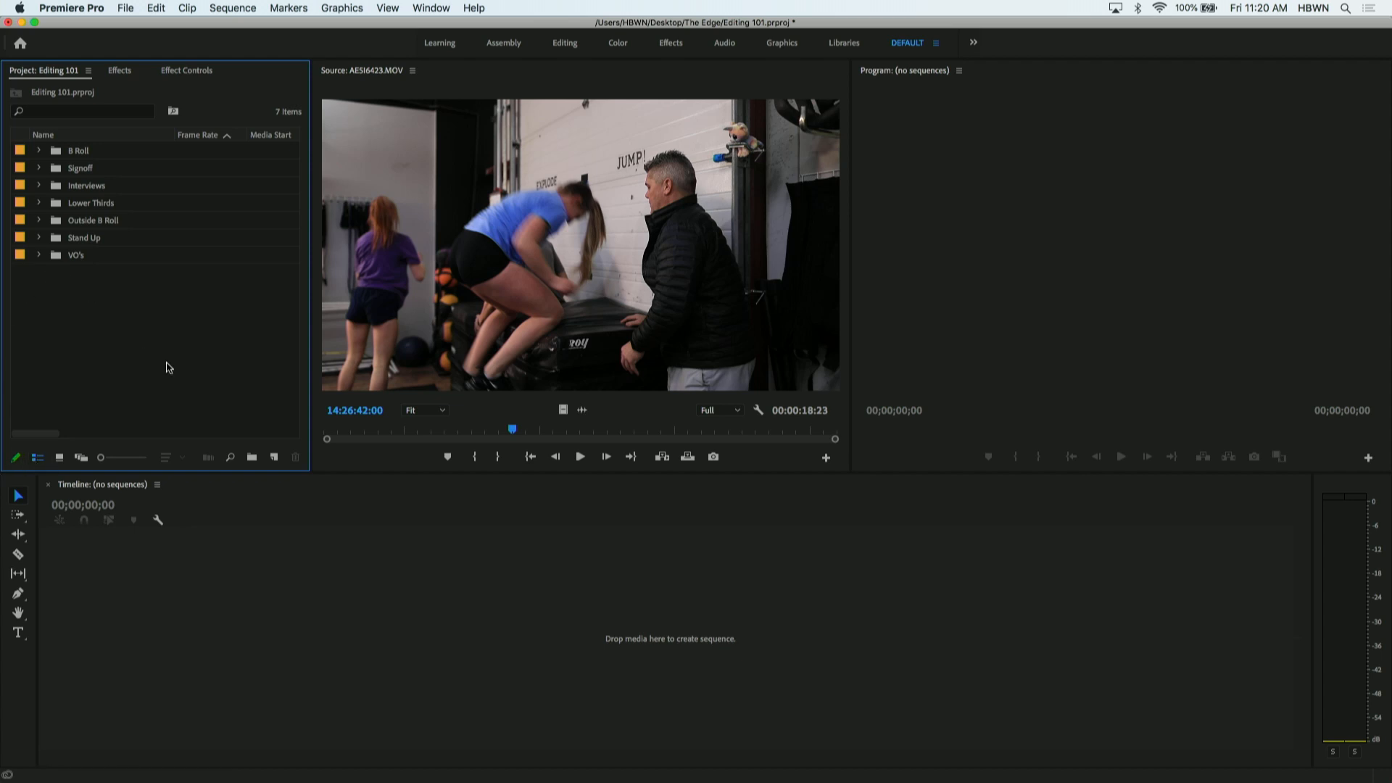
double_click(56, 154)
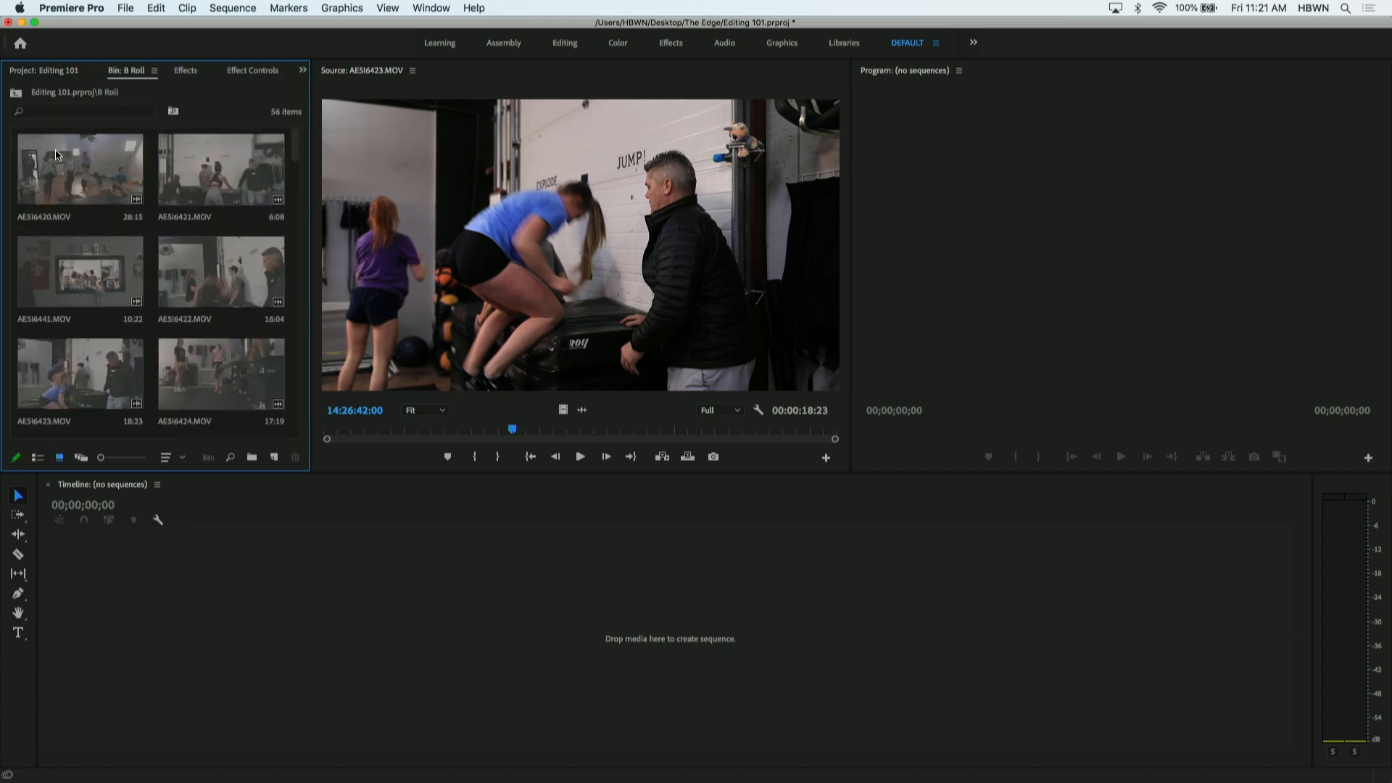
left_click(155, 71)
left_click(169, 82)
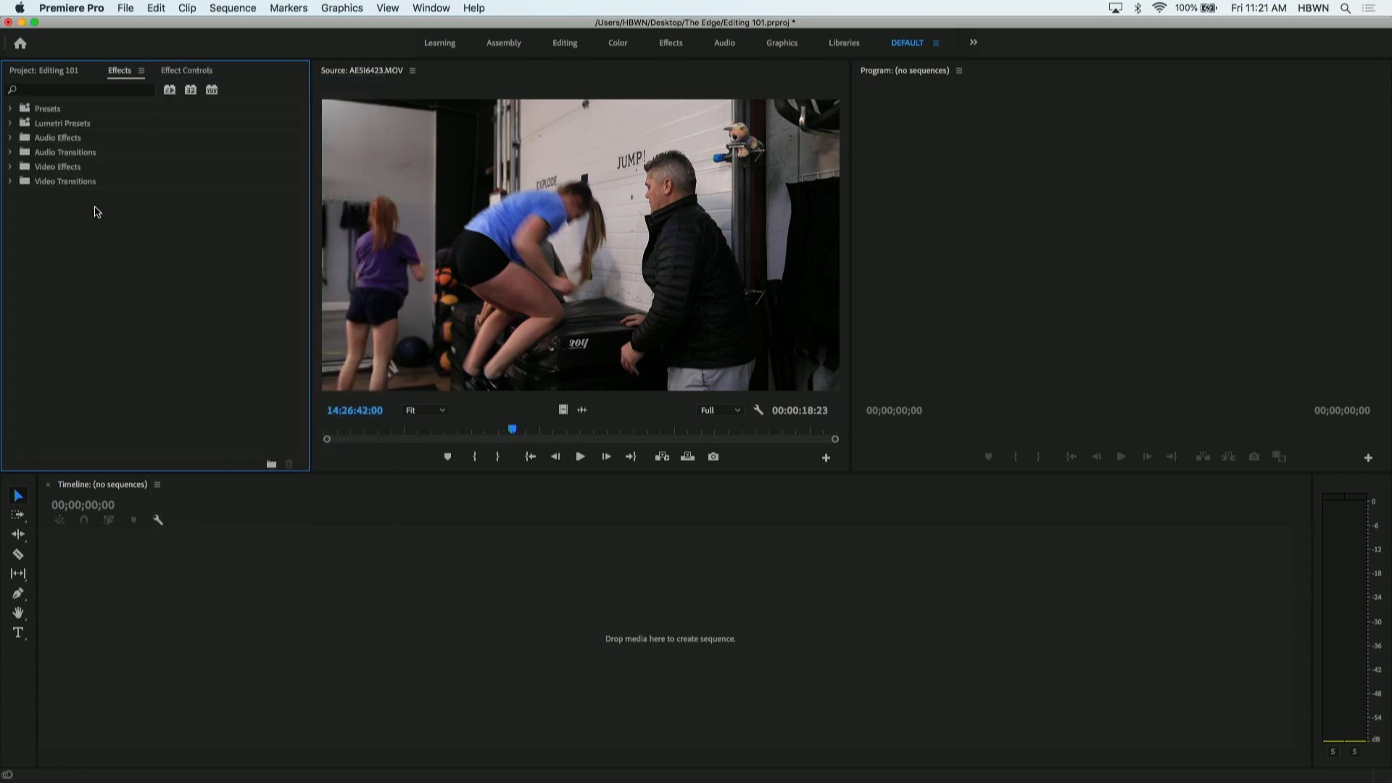
left_click(55, 71)
left_click(100, 319)
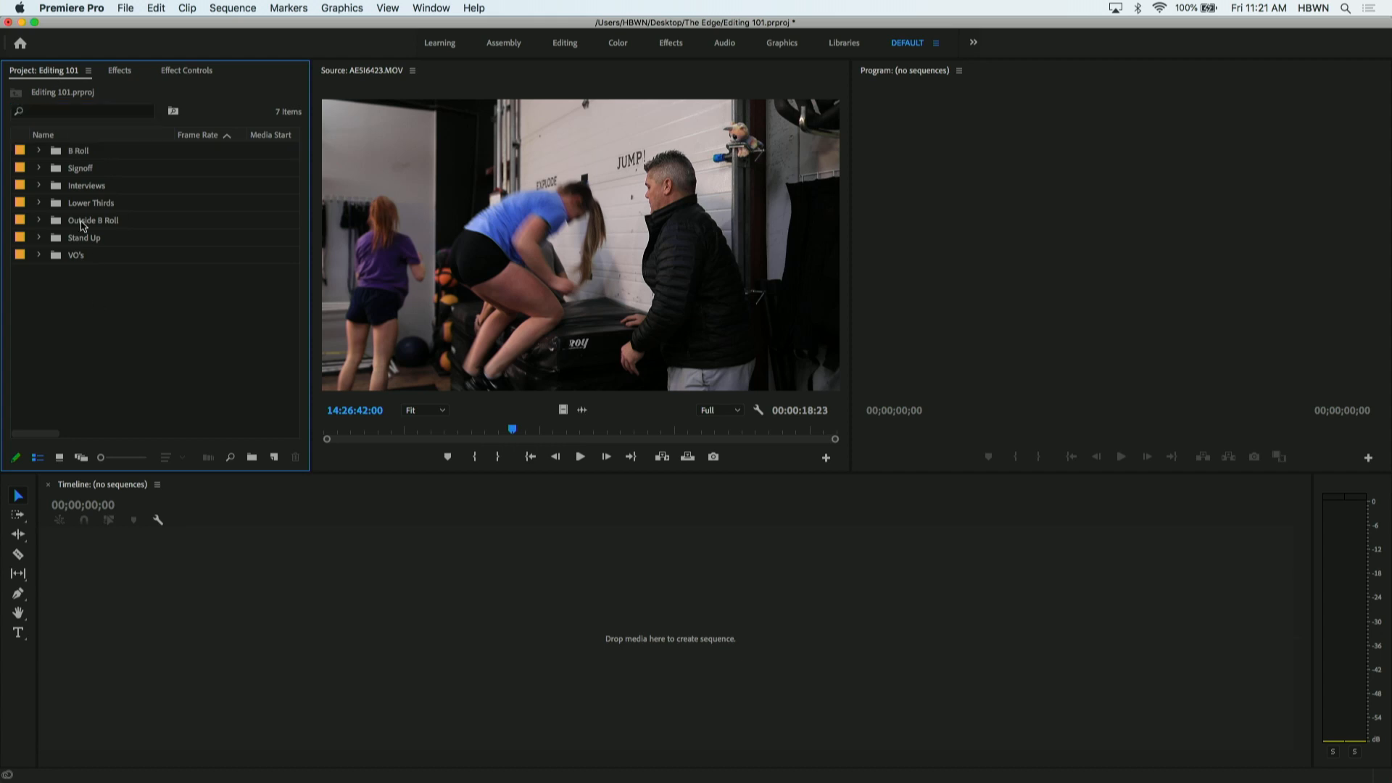
- Preview several clips from the expanded B Roll list, including AESI6425.MOV, AESI6429.MOV and AESI6431.MOV, and collapse the bin
left_click(39, 151)
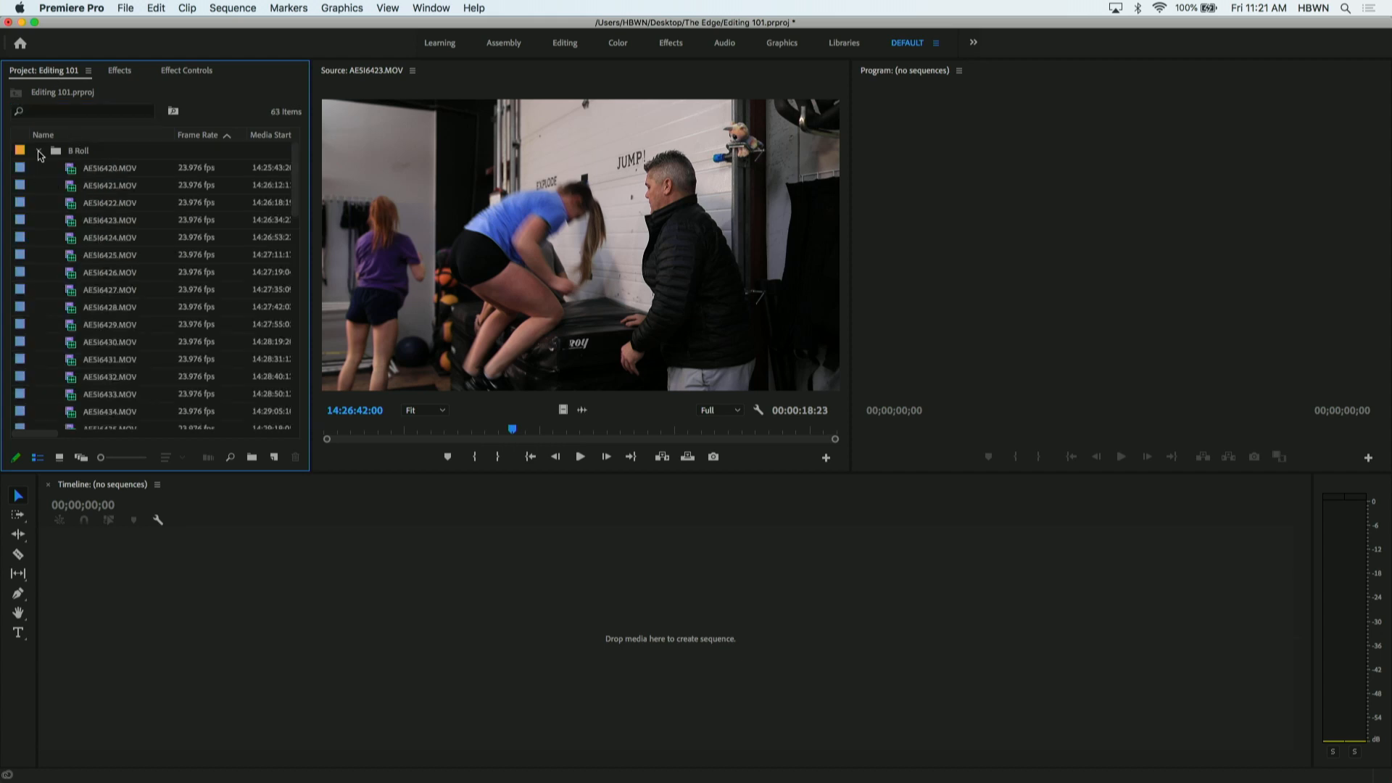
double_click(62, 253)
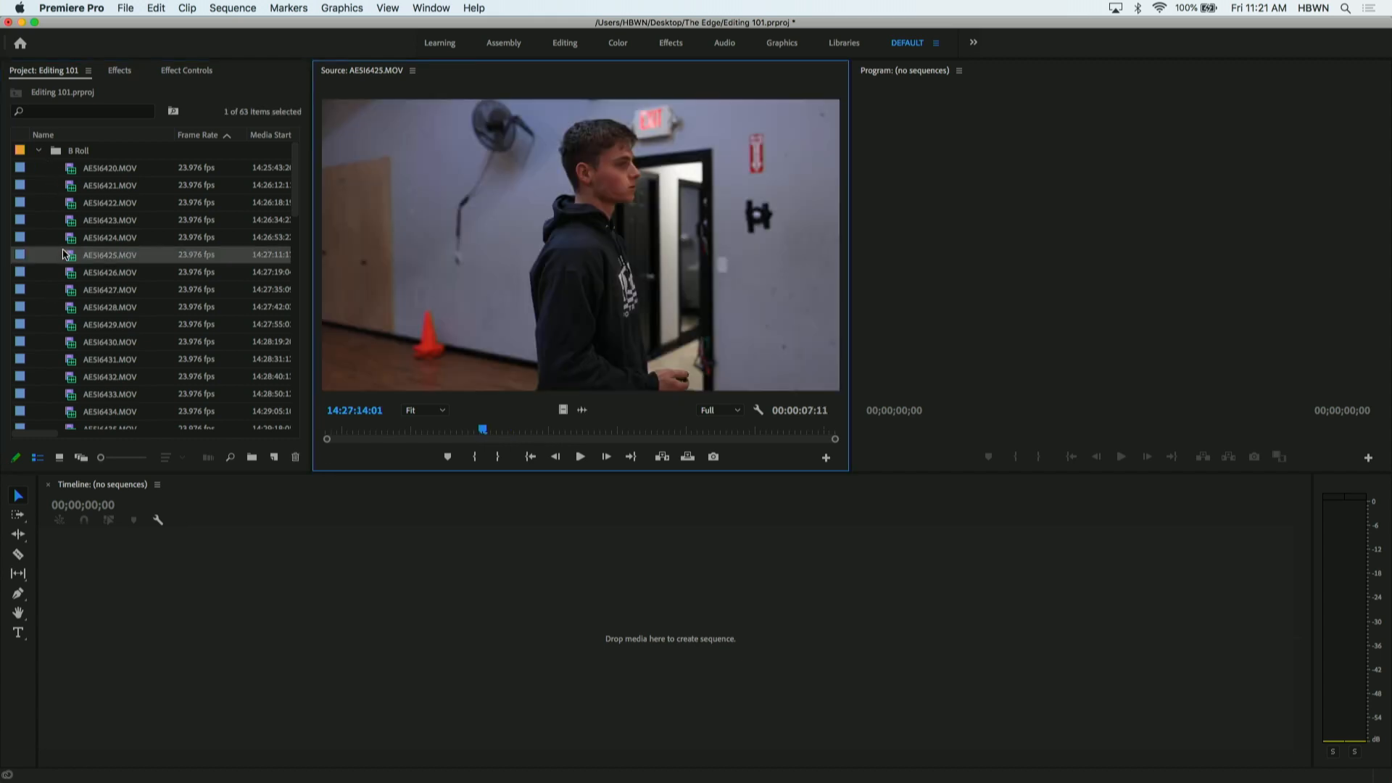
double_click(73, 302)
double_click(74, 329)
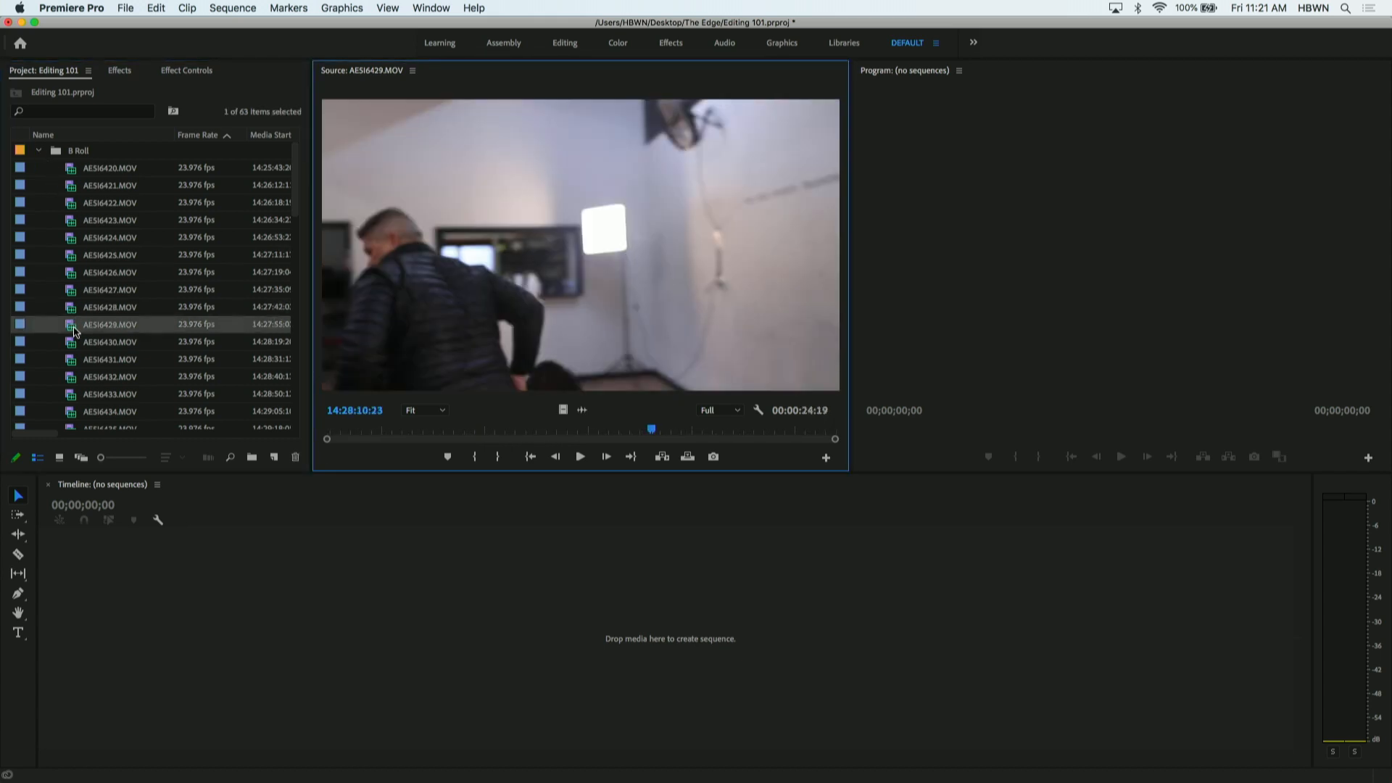
double_click(77, 357)
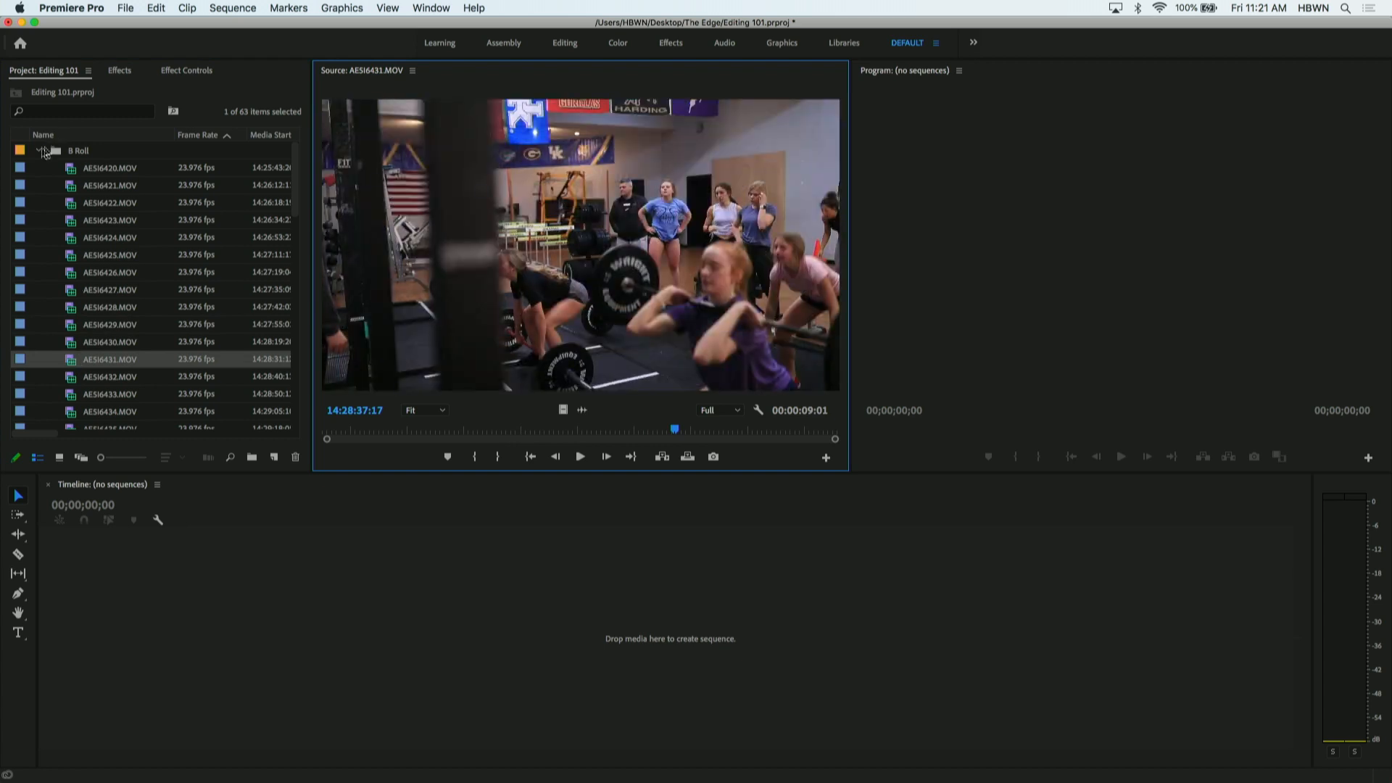
left_click(45, 151)
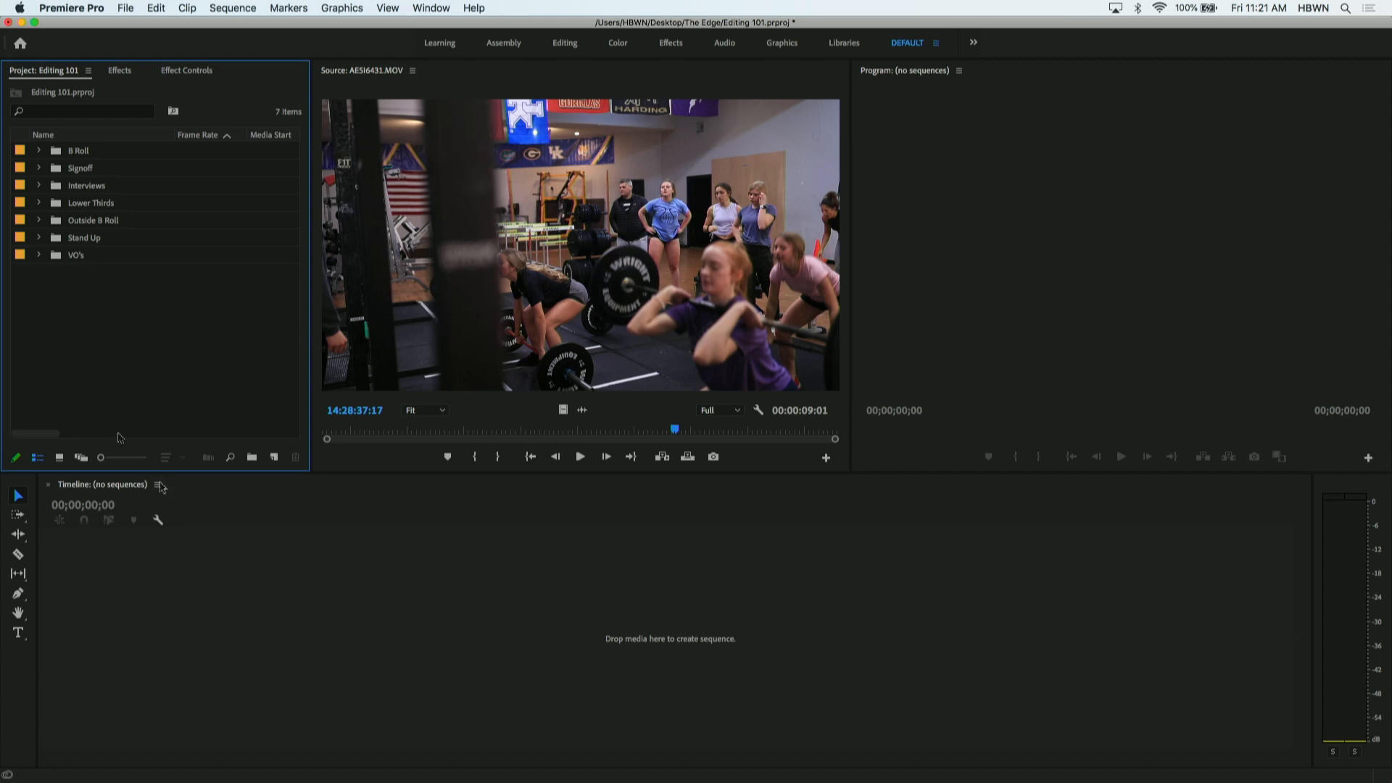
- Create a new sequence named The Edge with the ARRI 1080p 23.976 preset
right_click(58, 337)
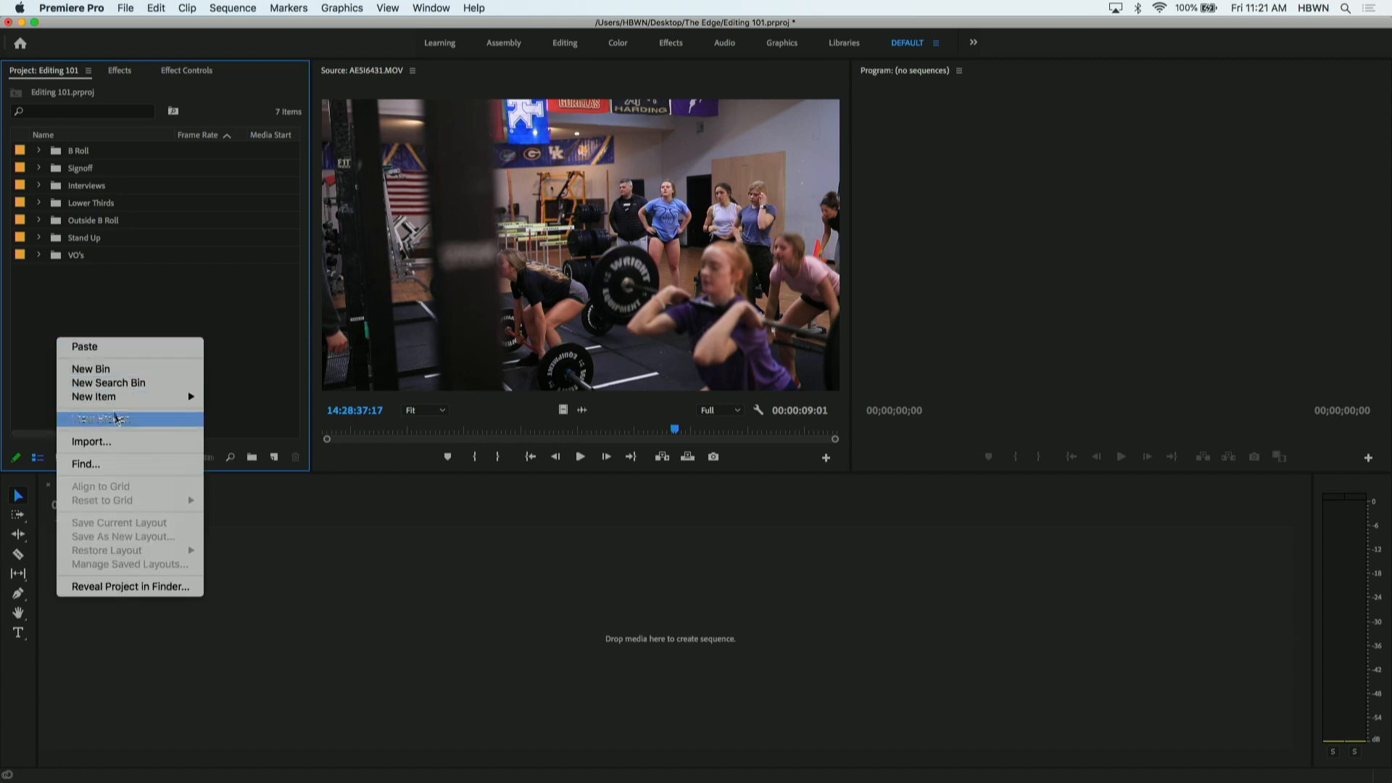
mouse_move(152, 406)
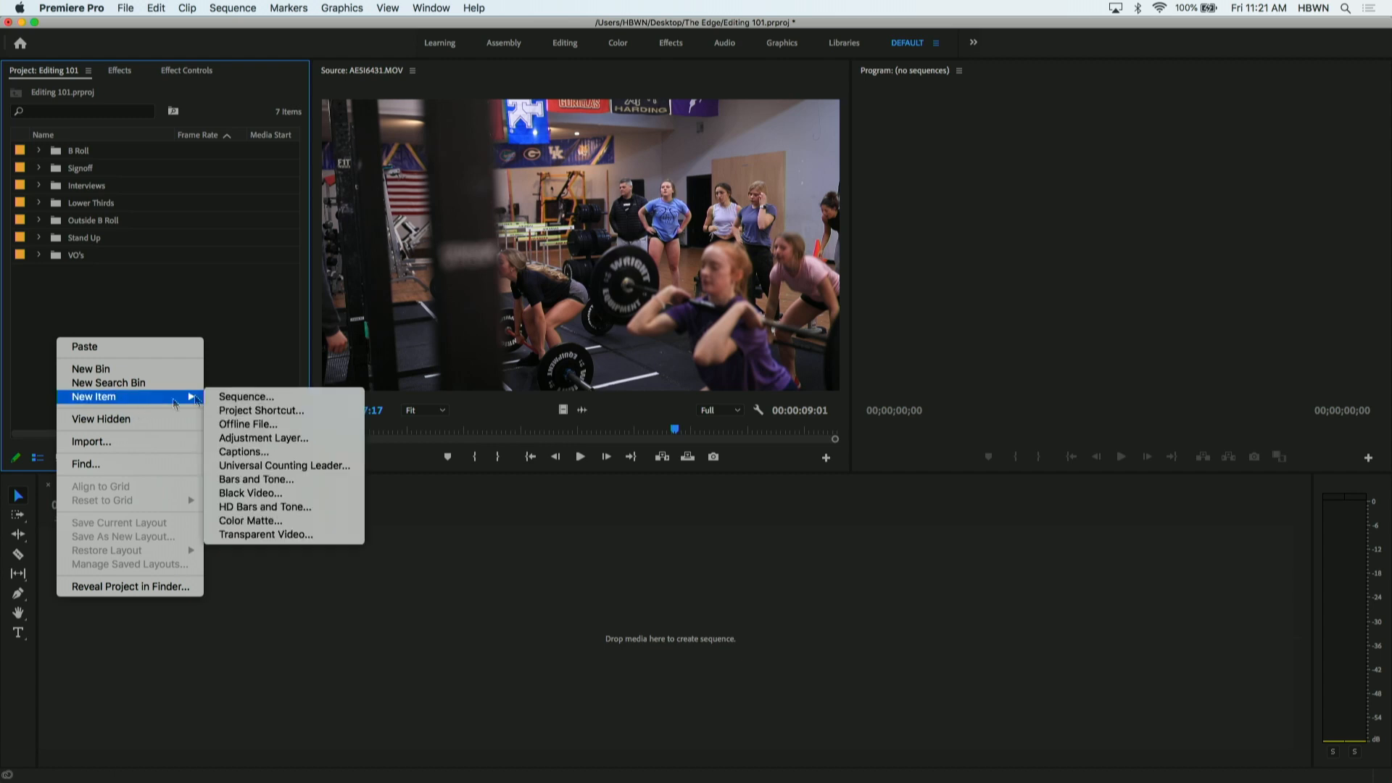
left_click(240, 398)
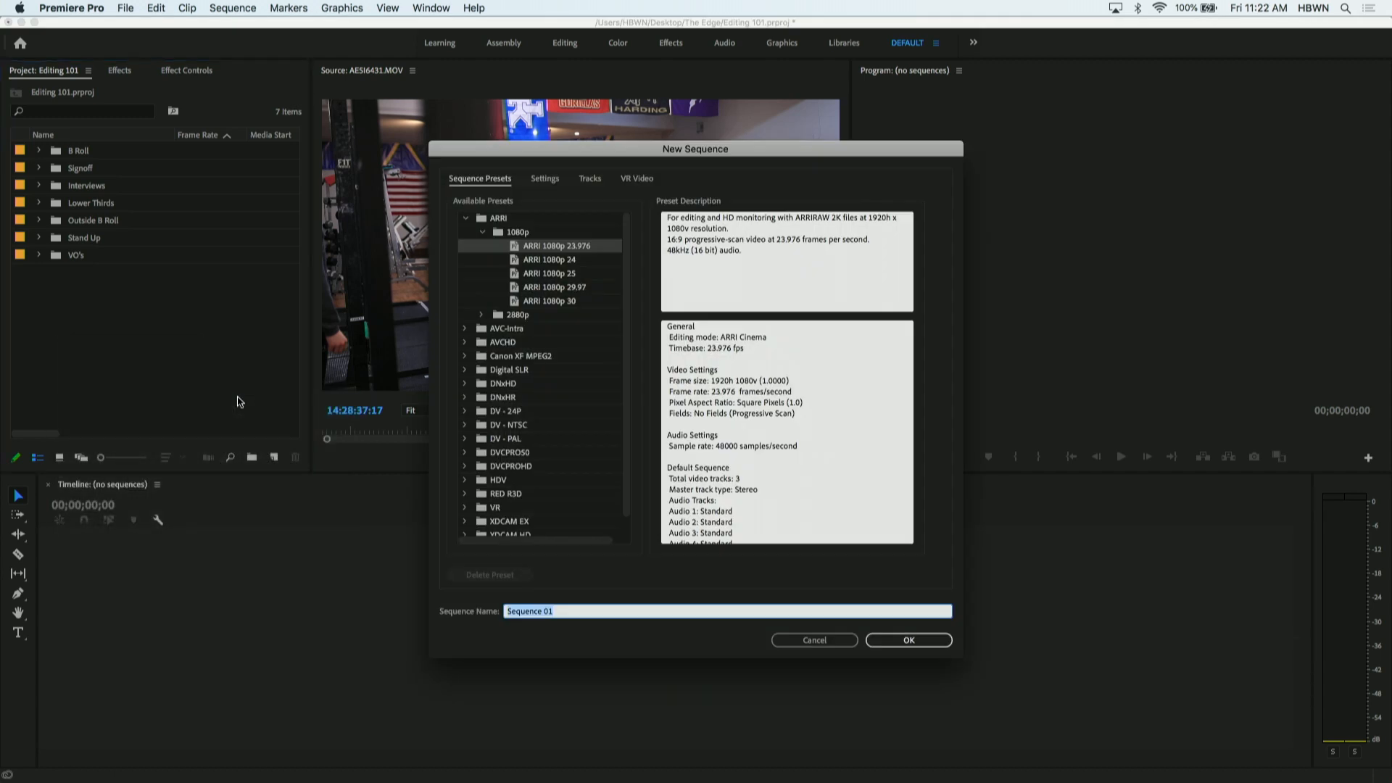
type("The Edge")
key("Return")
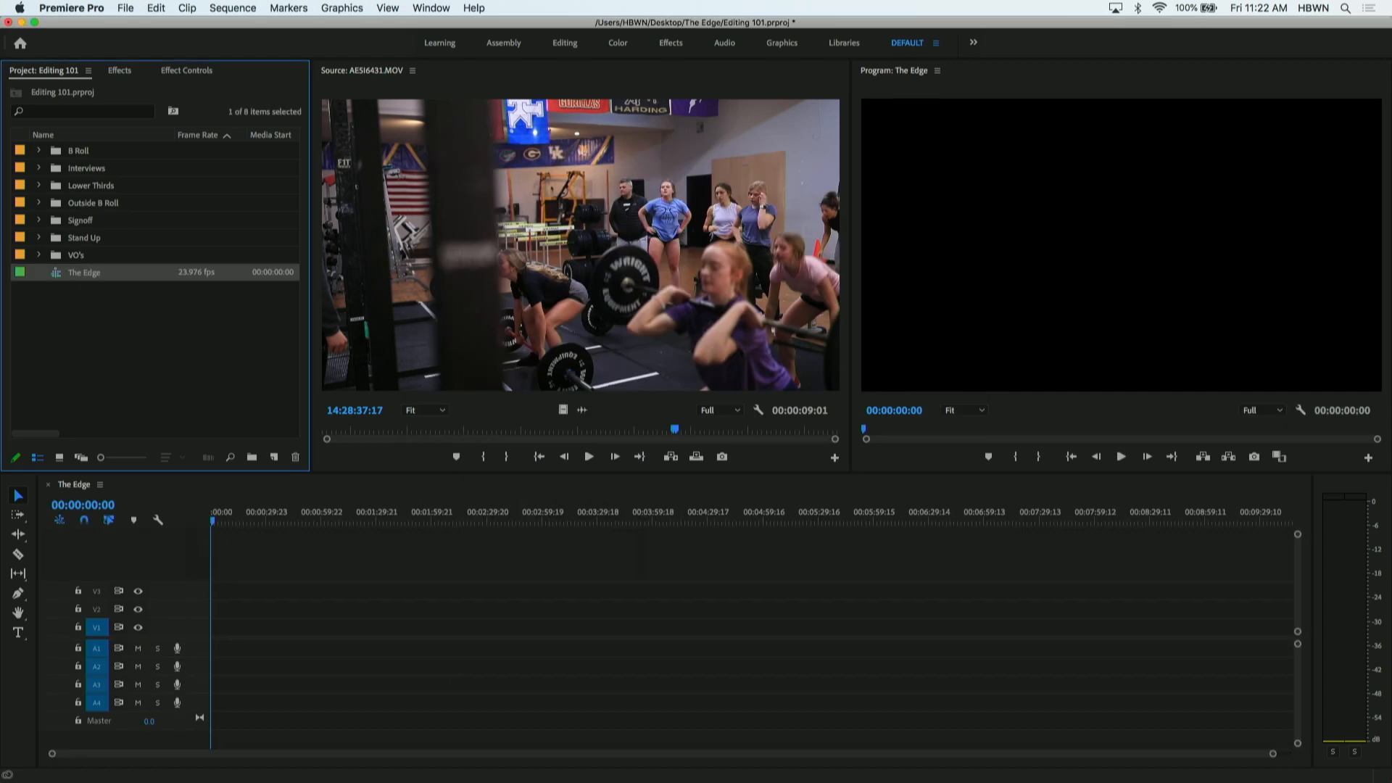
- Create a new bin named Sequences at the top level of the project
left_click(64, 297)
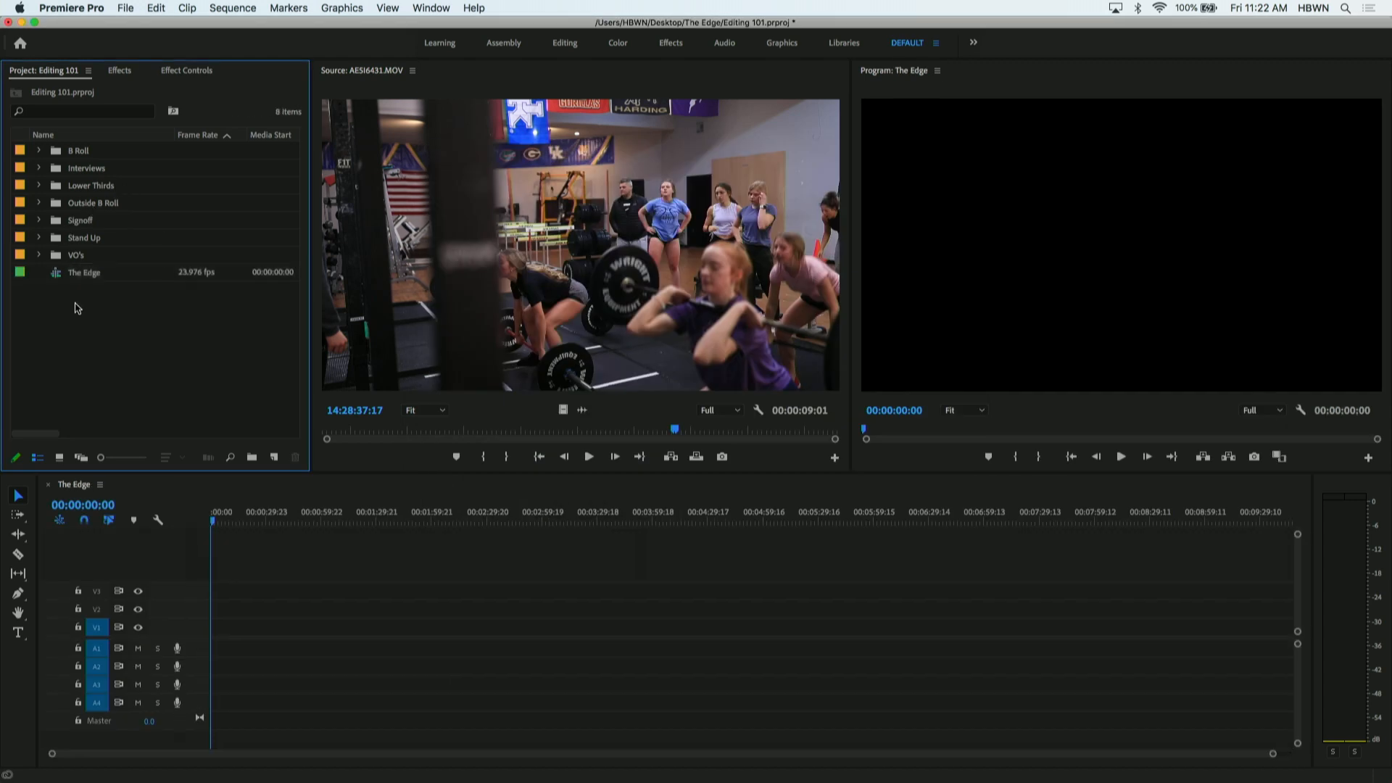
right_click(48, 333)
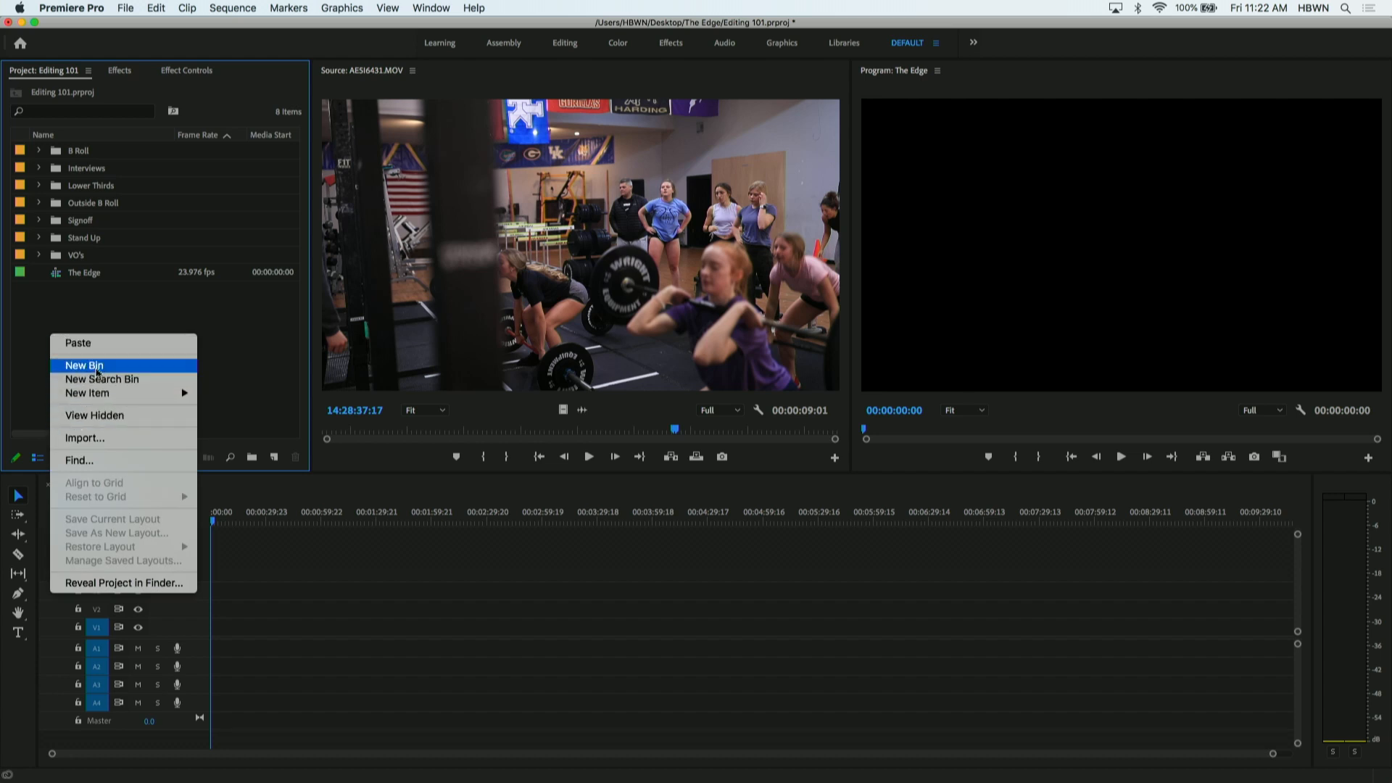
left_click(98, 372)
type("Sequences")
key("Tab")
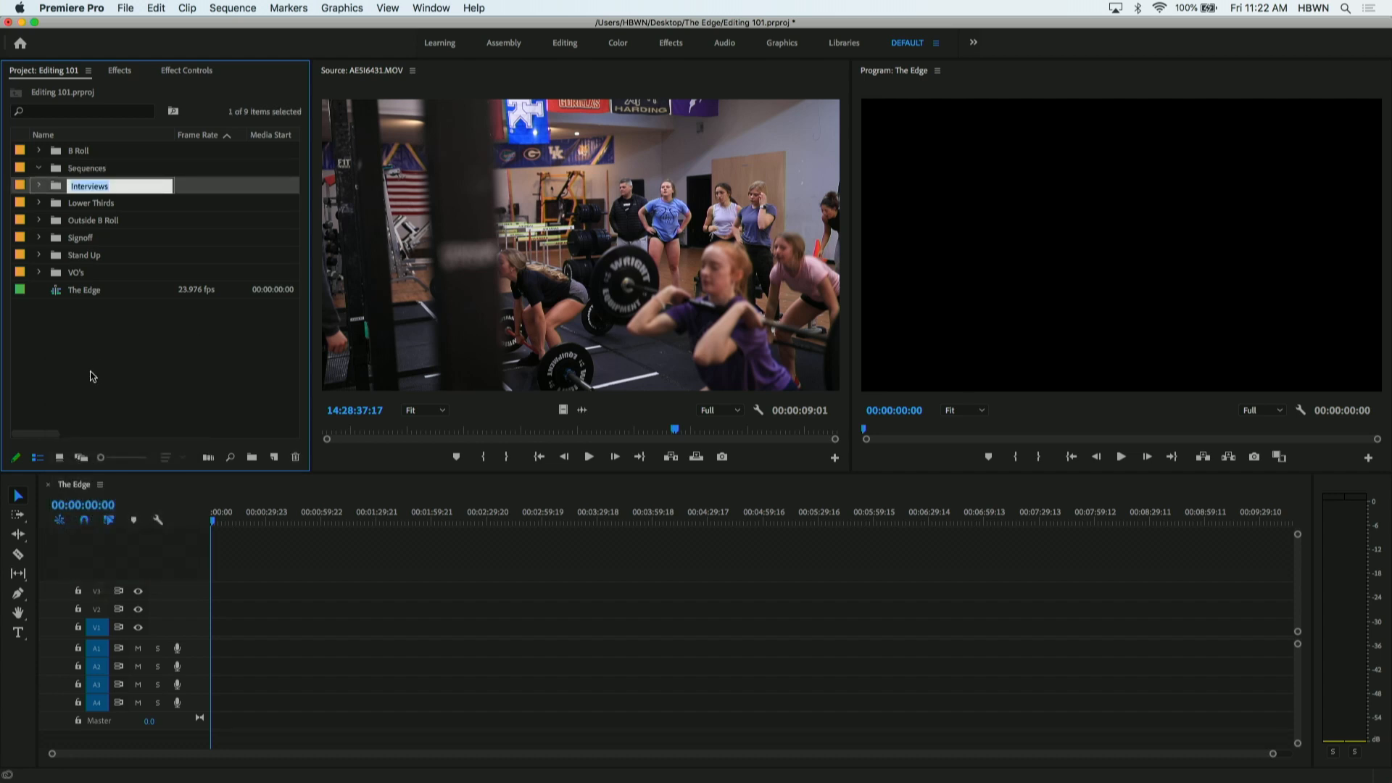
- Move The Edge sequence into the Sequences bin and collapse the bin
left_click(54, 291)
left_click_drag(86, 163, 87, 167)
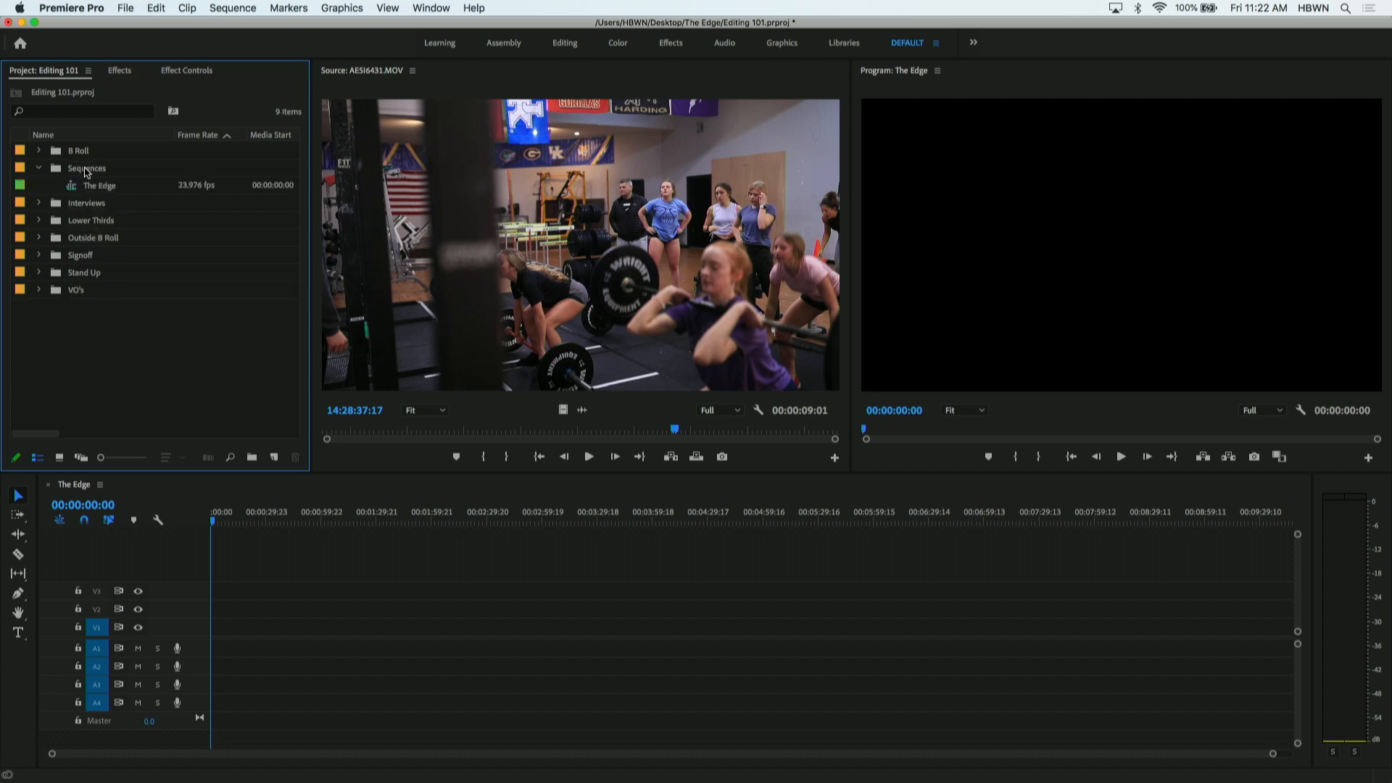
left_click(38, 167)
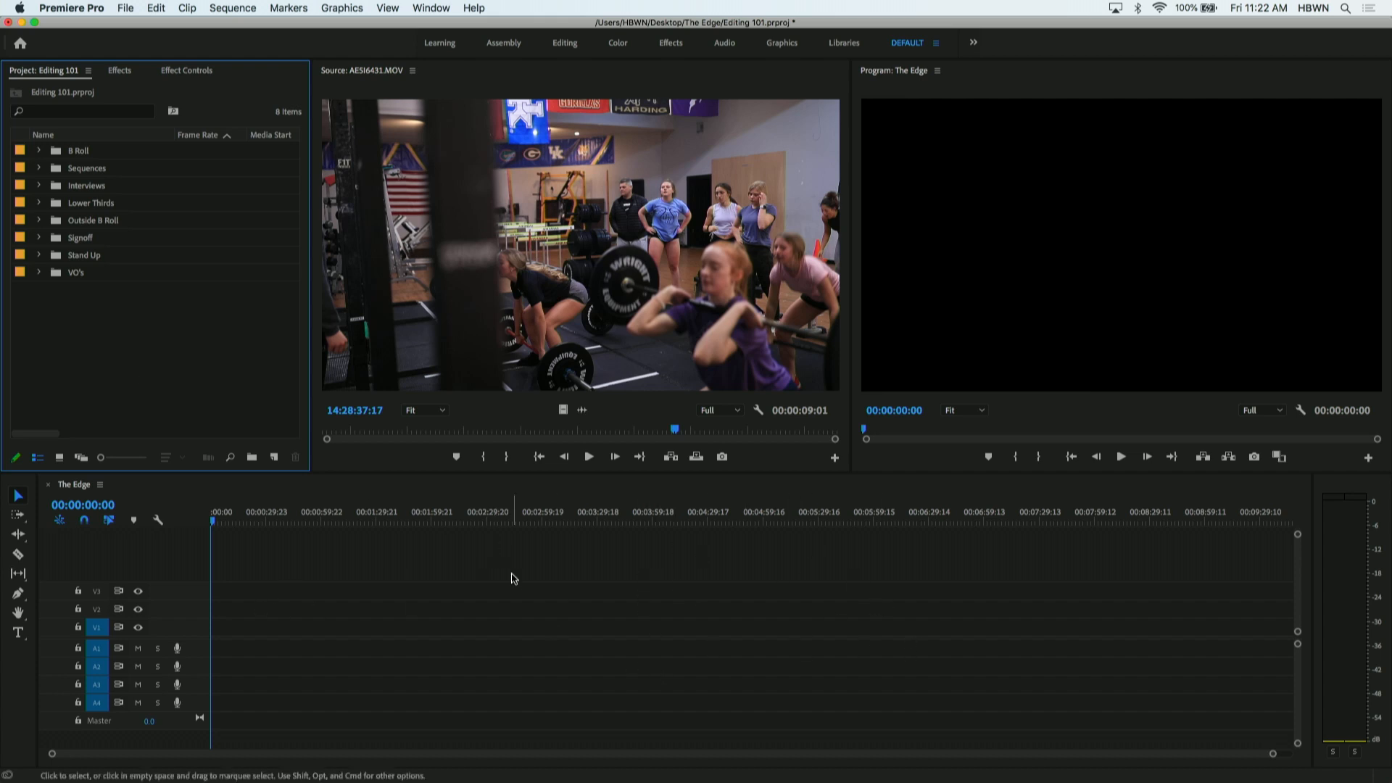
- Close The Edge sequence in the timeline, reopen it from the Sequences bin, and collapse the bin
left_click(49, 486)
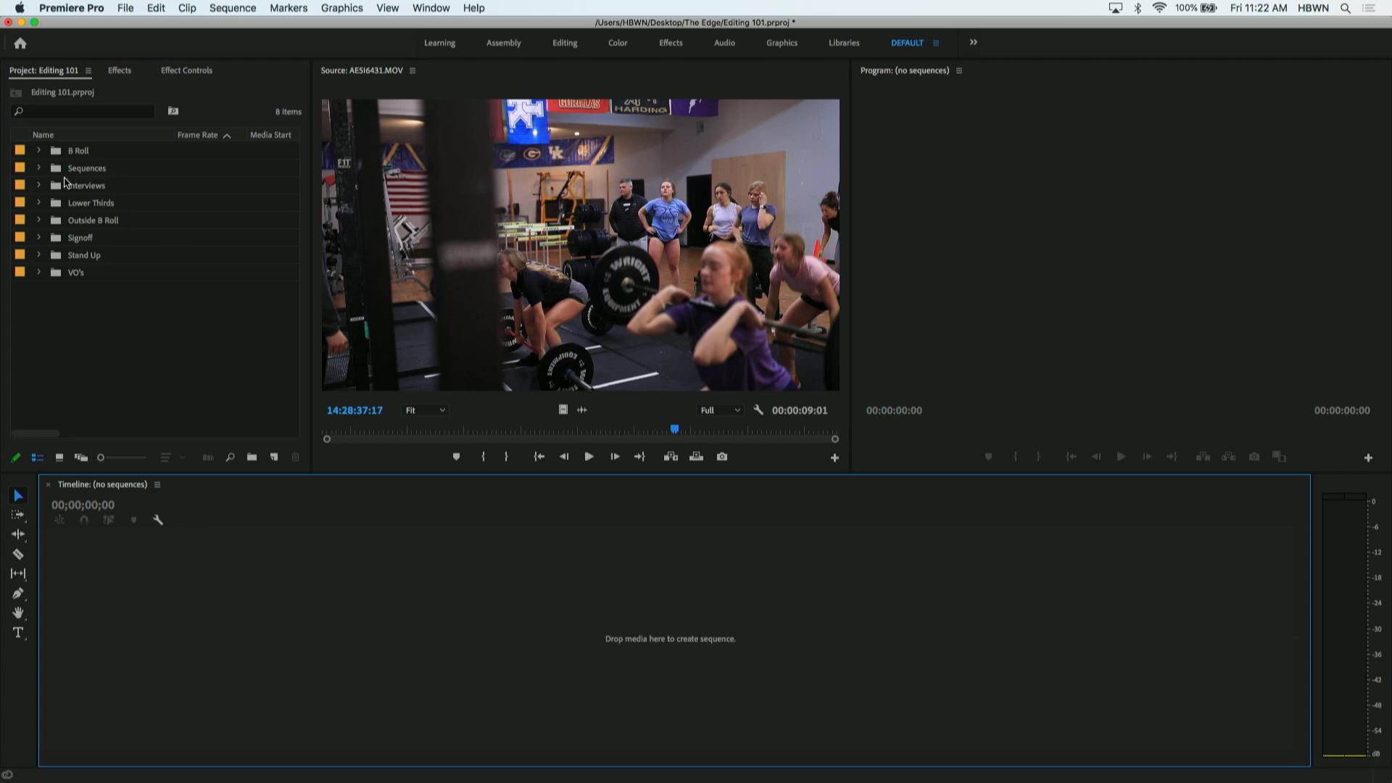
left_click(40, 168)
left_click(72, 186)
double_click(73, 186)
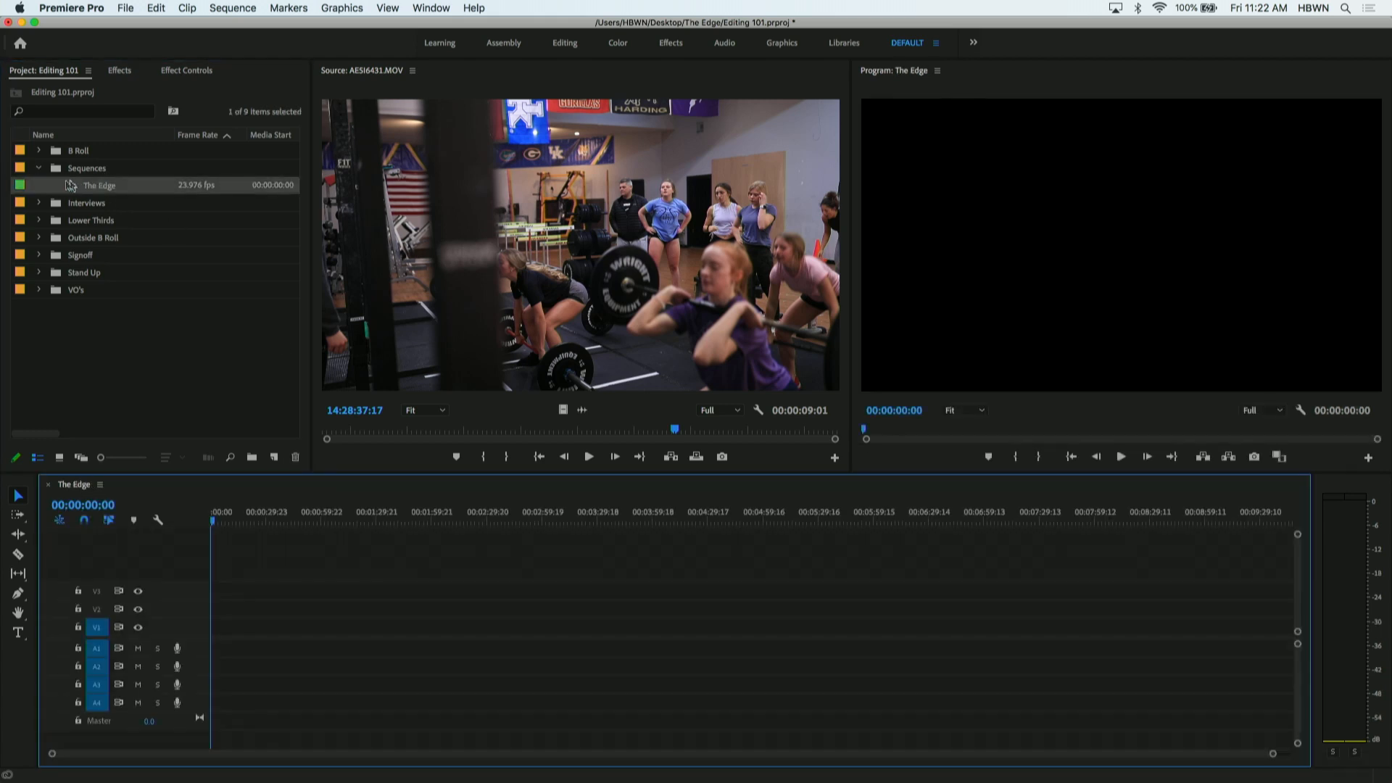
left_click(40, 169)
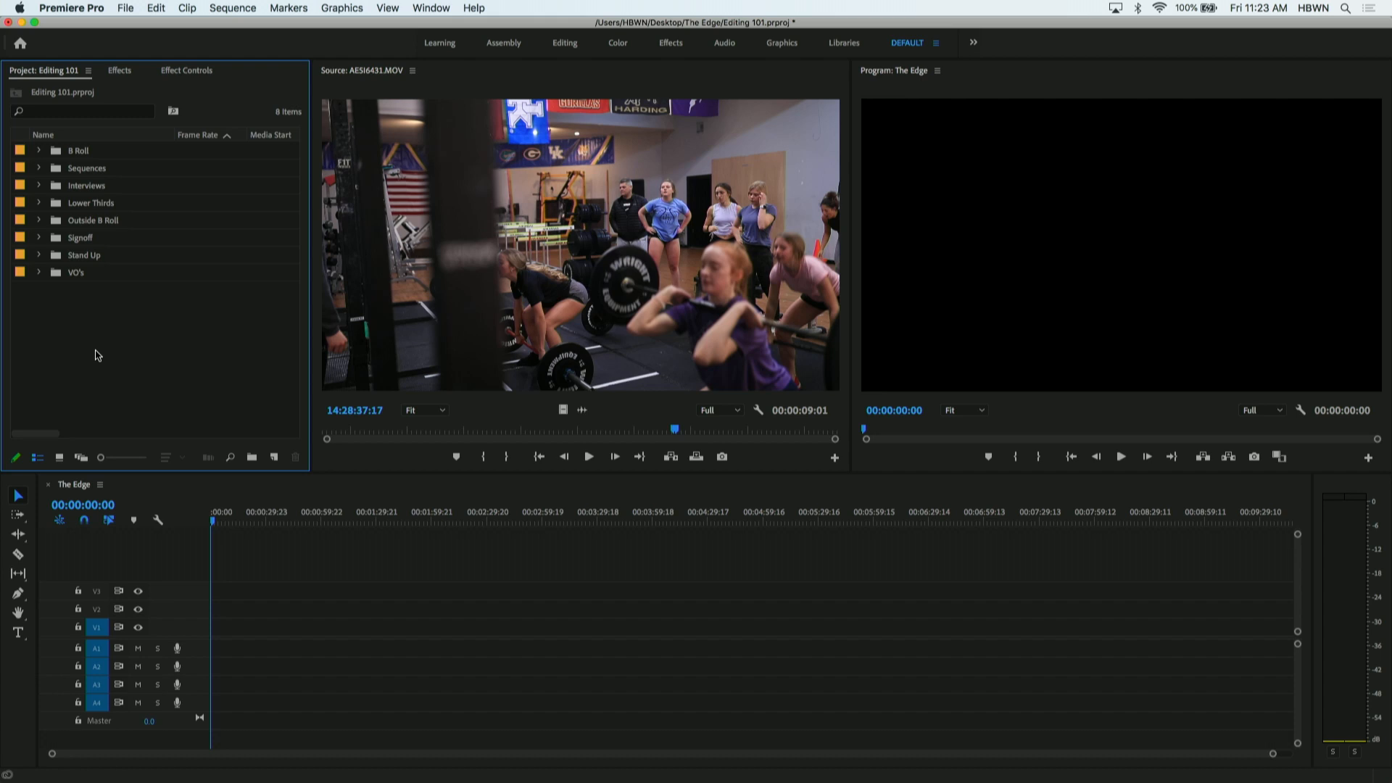
- Save the Editing 101 project and quit the editing application
key("super+s")
key("super+q")
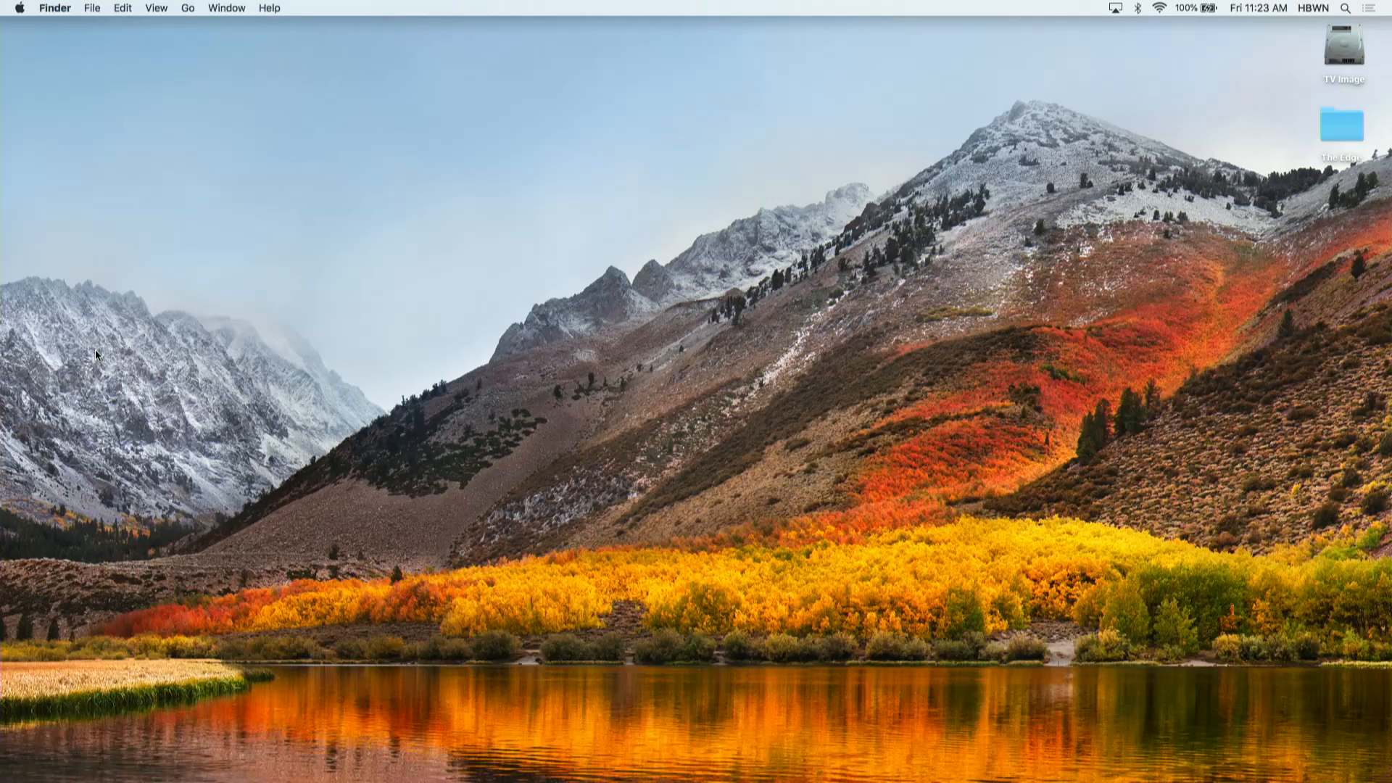